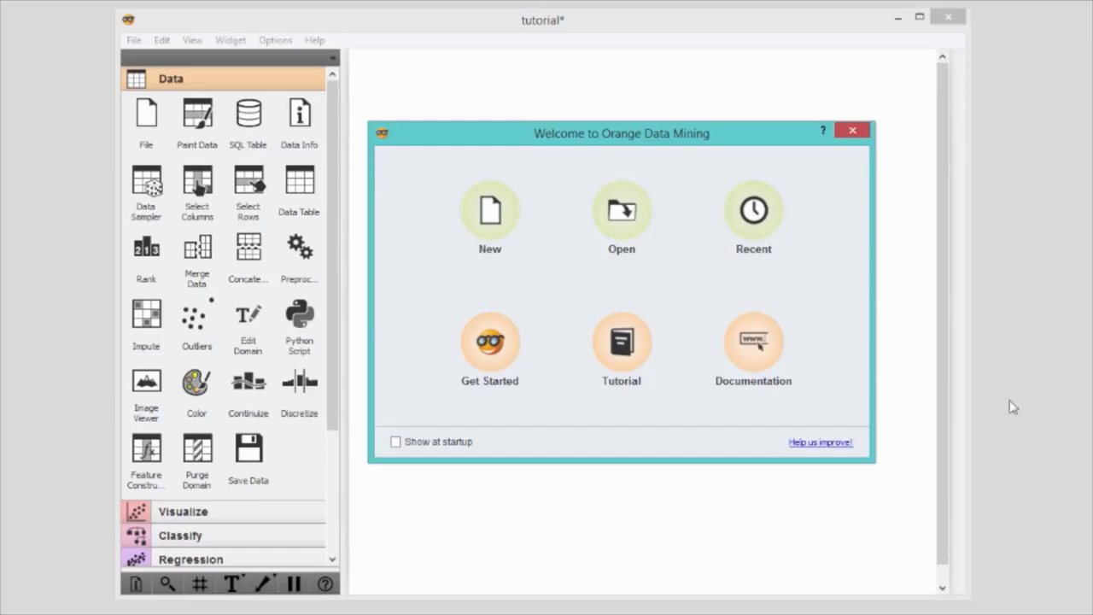
Step: Dismiss the welcome dialog and browse the Visualize, Regression and Unsupervised widget categories before returning to the Data category
left_click(862, 131)
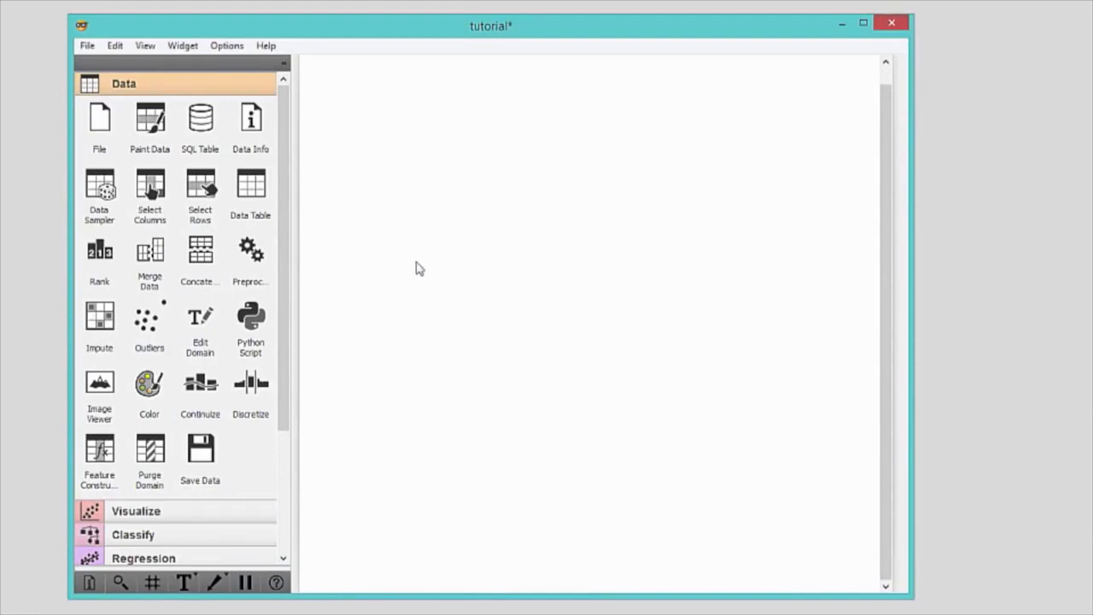
left_click(254, 505)
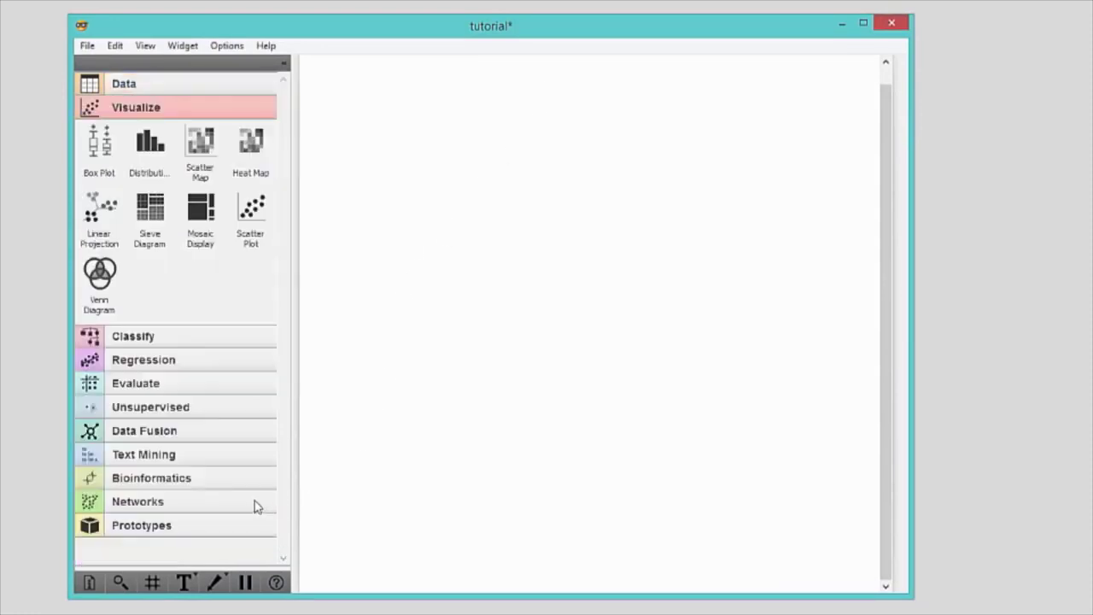
left_click(231, 355)
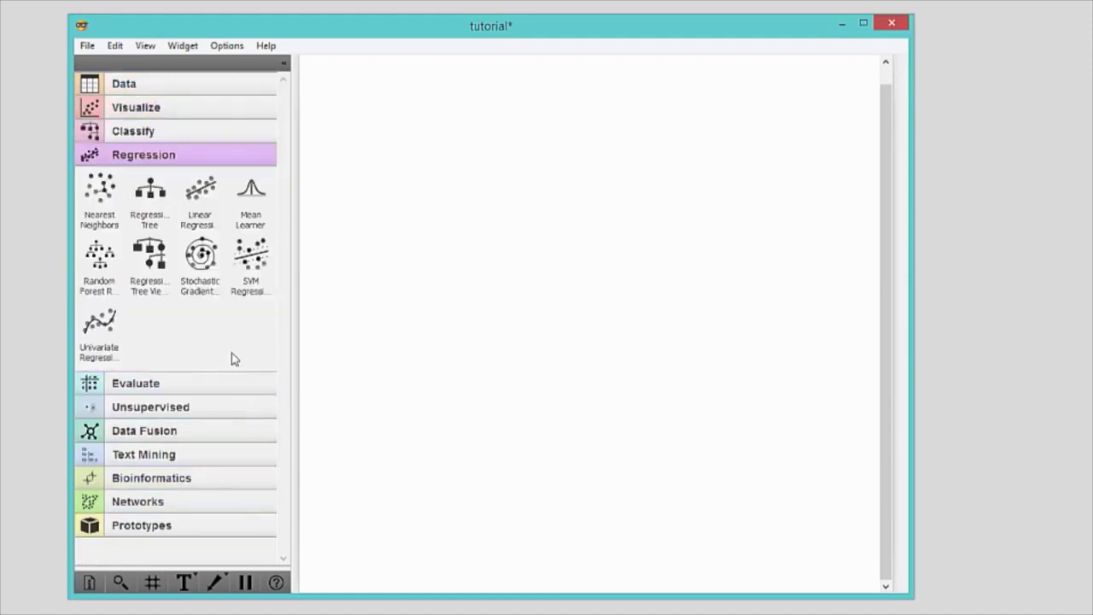
left_click(234, 404)
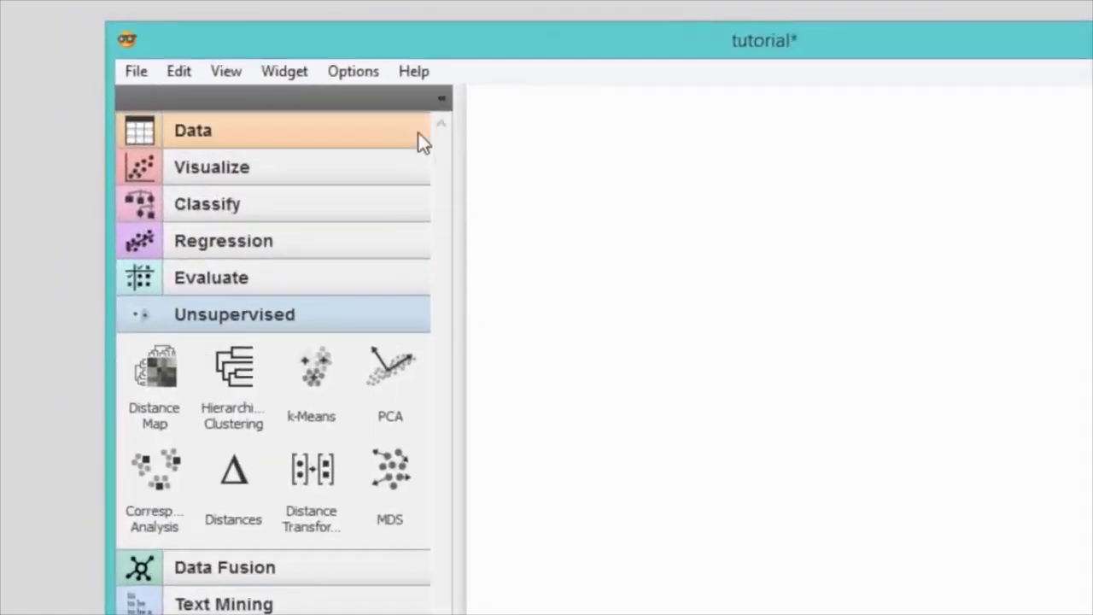
left_click(418, 134)
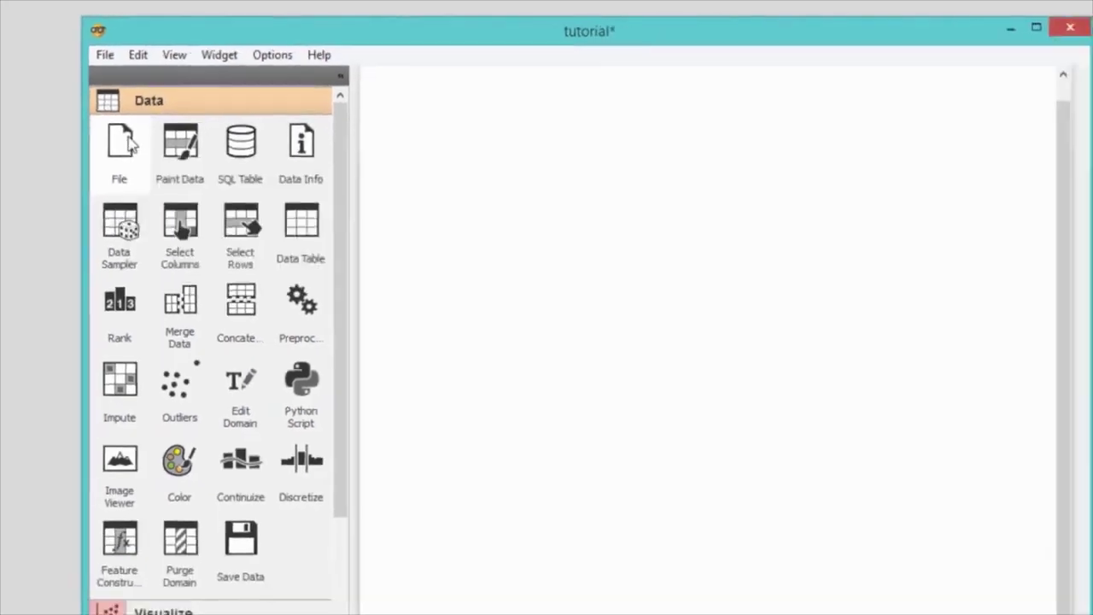
Step: Add a File widget to the canvas and load iris.tab from the documentation data sets into it
left_click(128, 145)
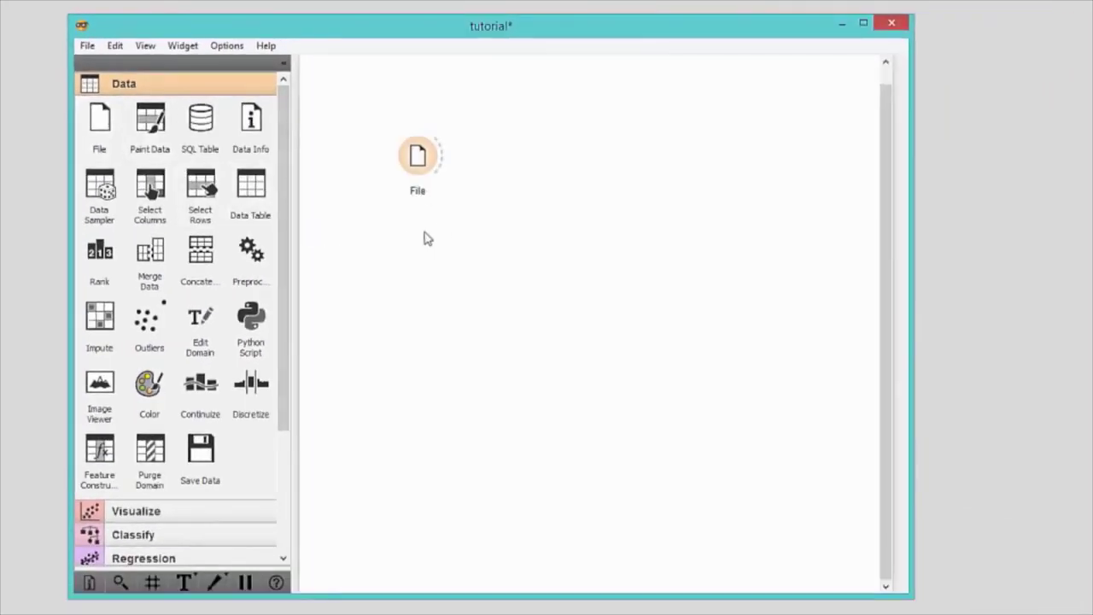
double_click(431, 166)
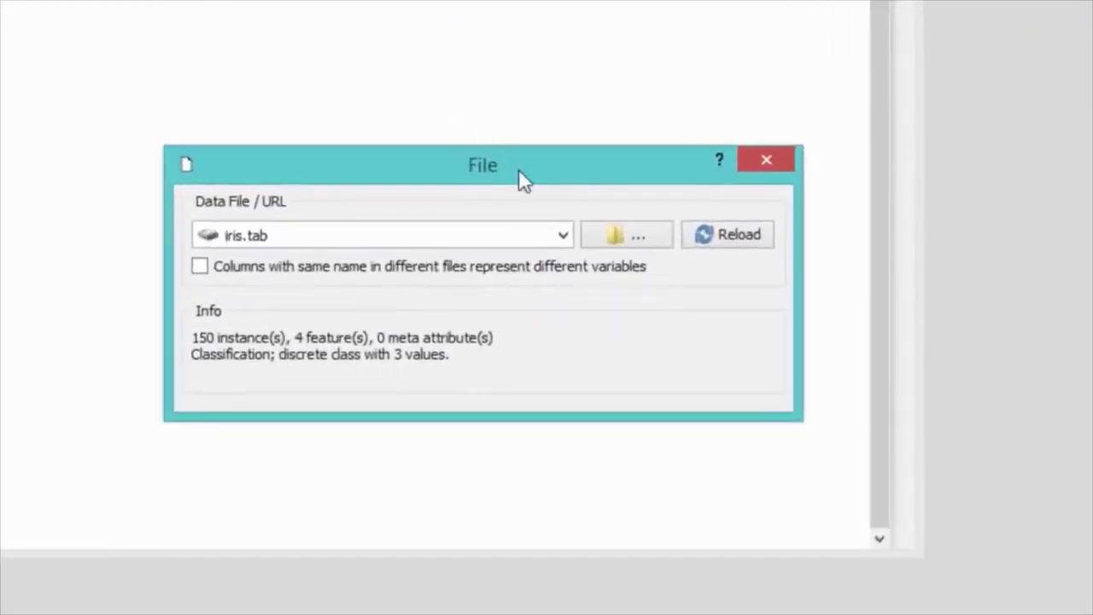
left_click(564, 236)
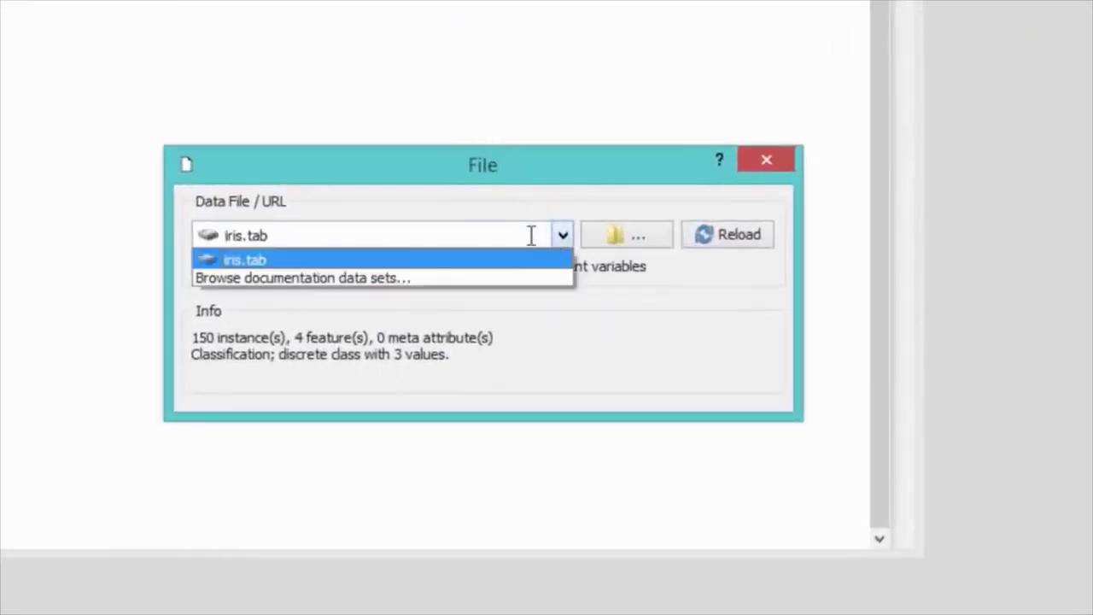
left_click(443, 271)
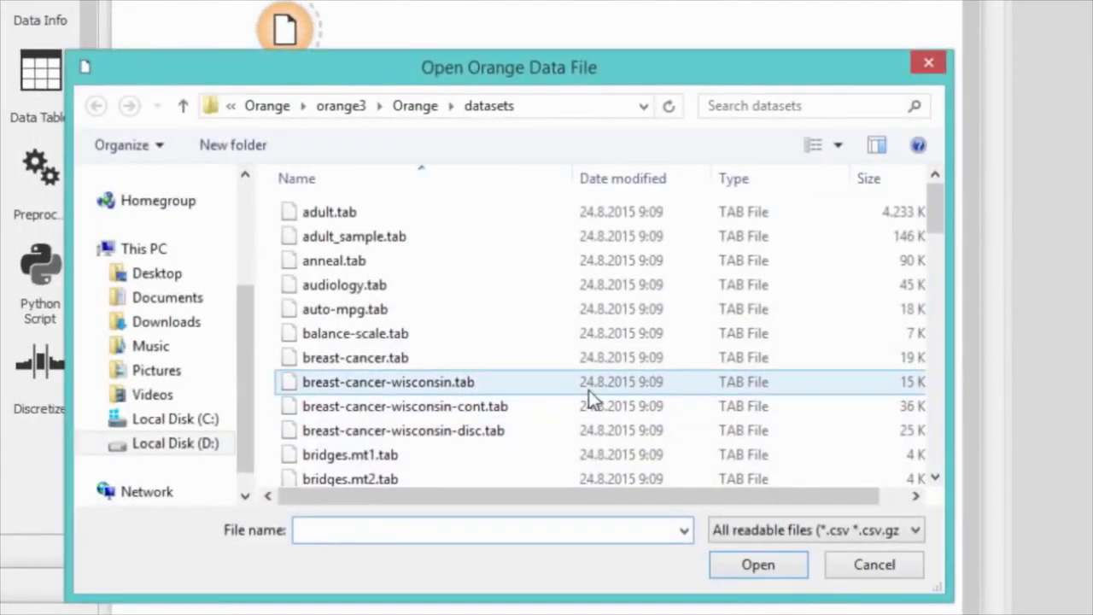
type("iris")
key("Down")
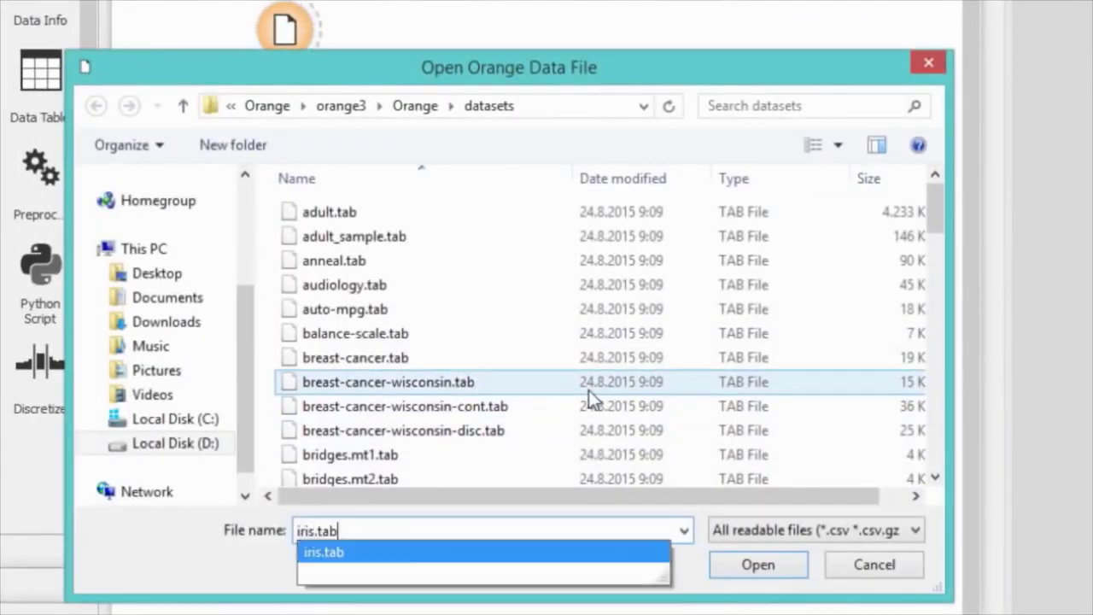
key("Return")
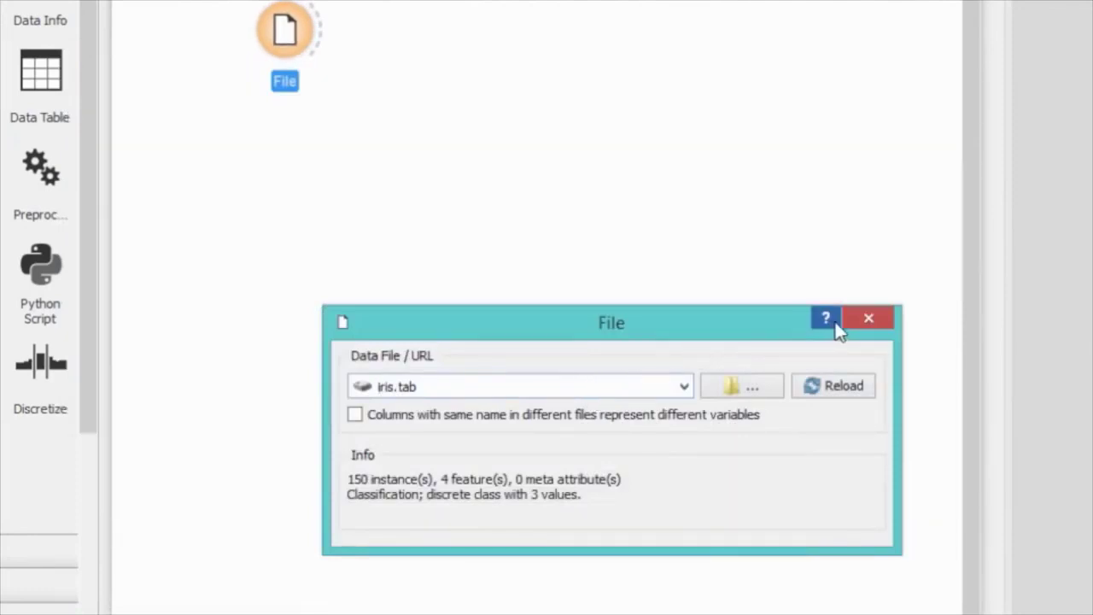
left_click(864, 320)
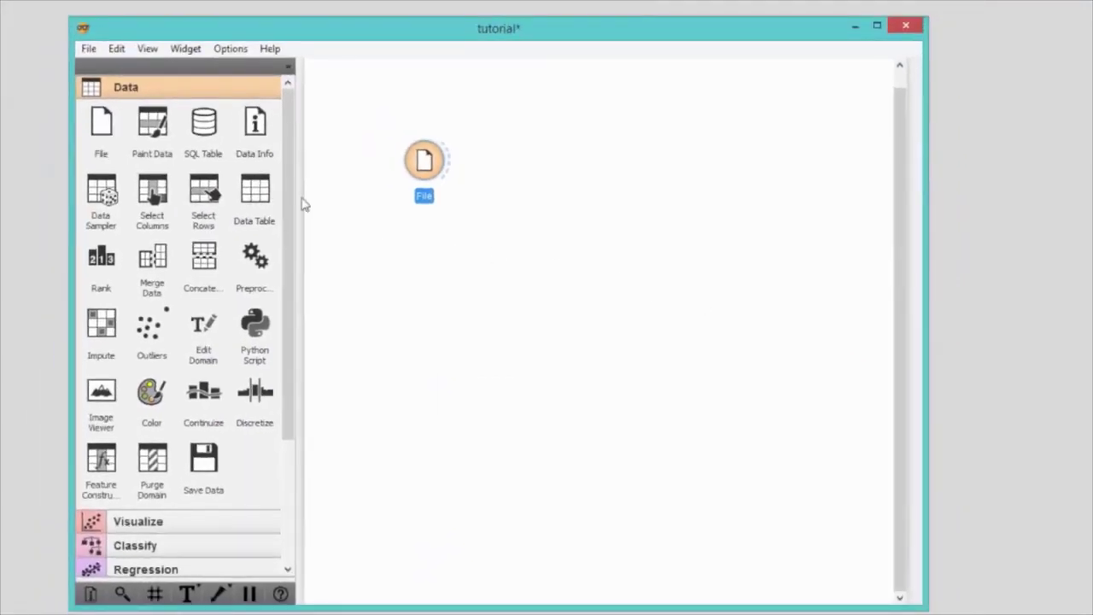
Step: Add a Data Table widget, connect File to it and view the iris data in its table
left_click(256, 194)
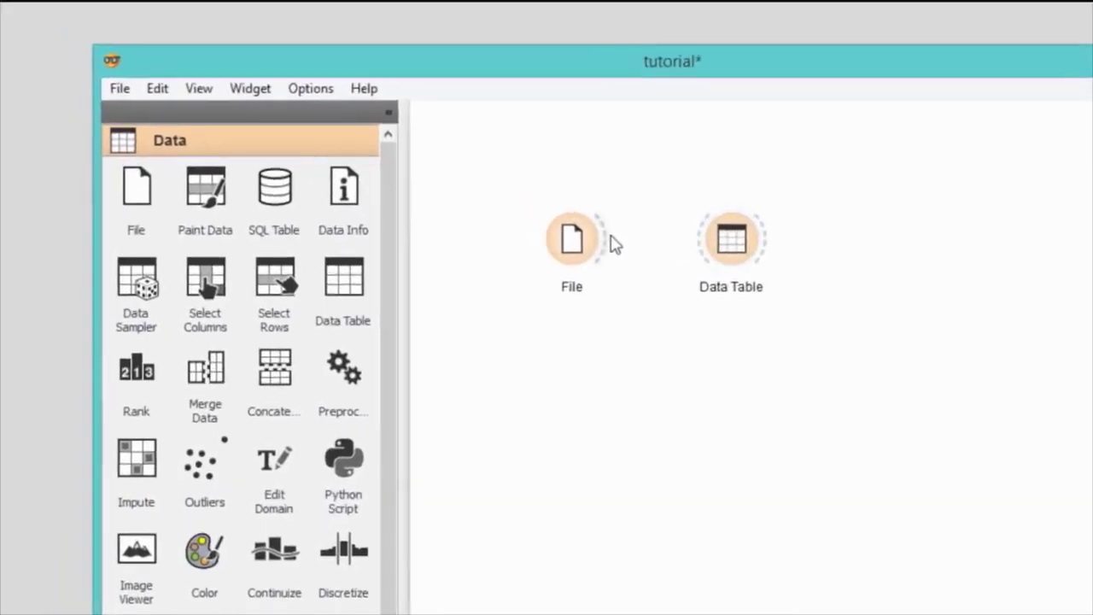
left_click_drag(621, 247, 705, 248)
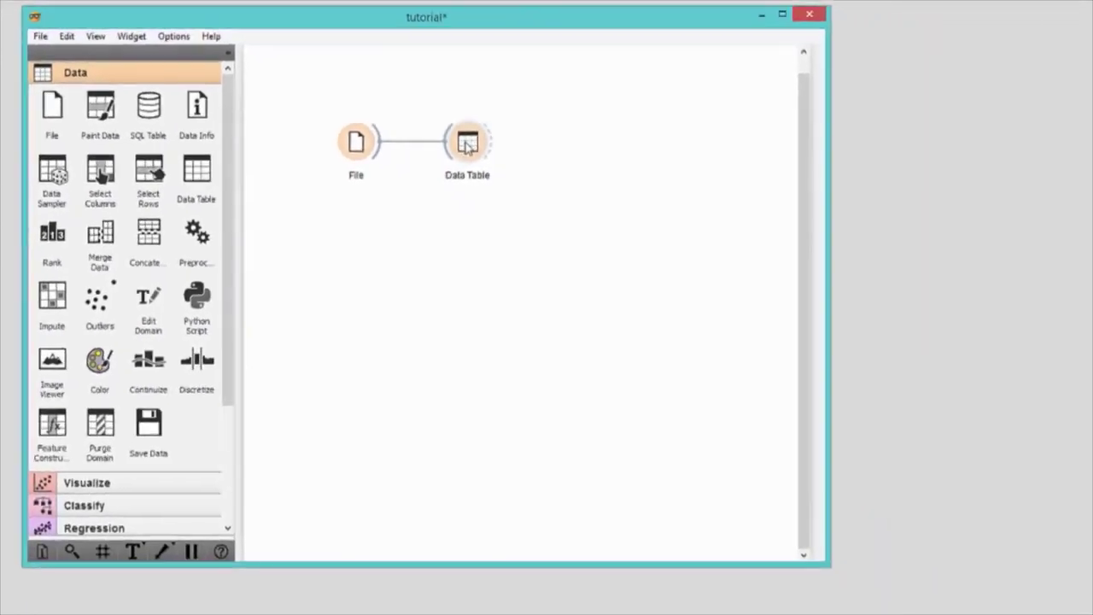
double_click(467, 145)
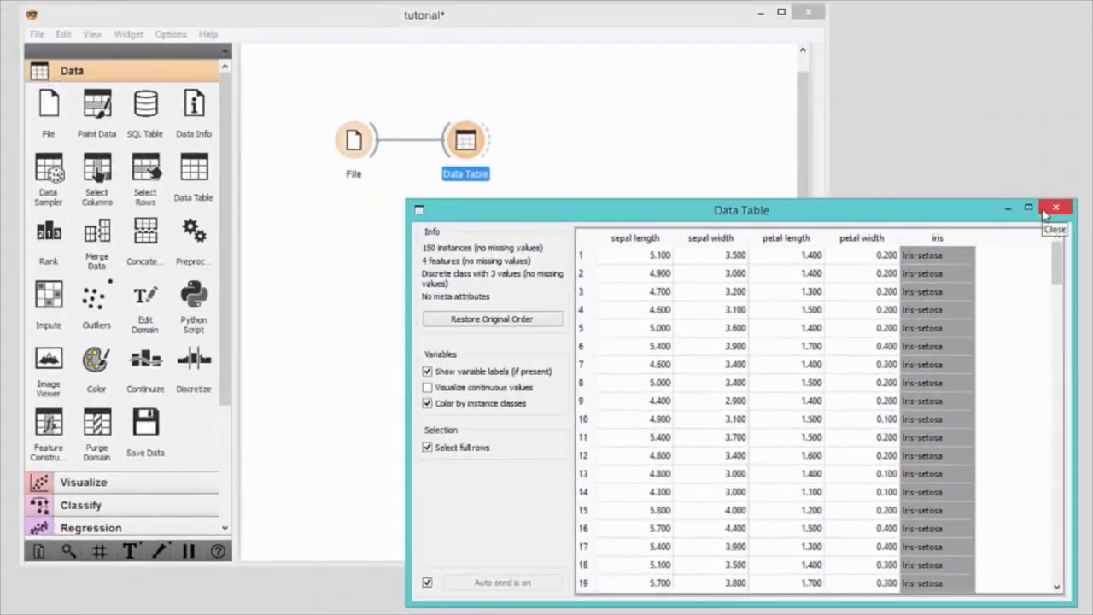
left_click(1053, 209)
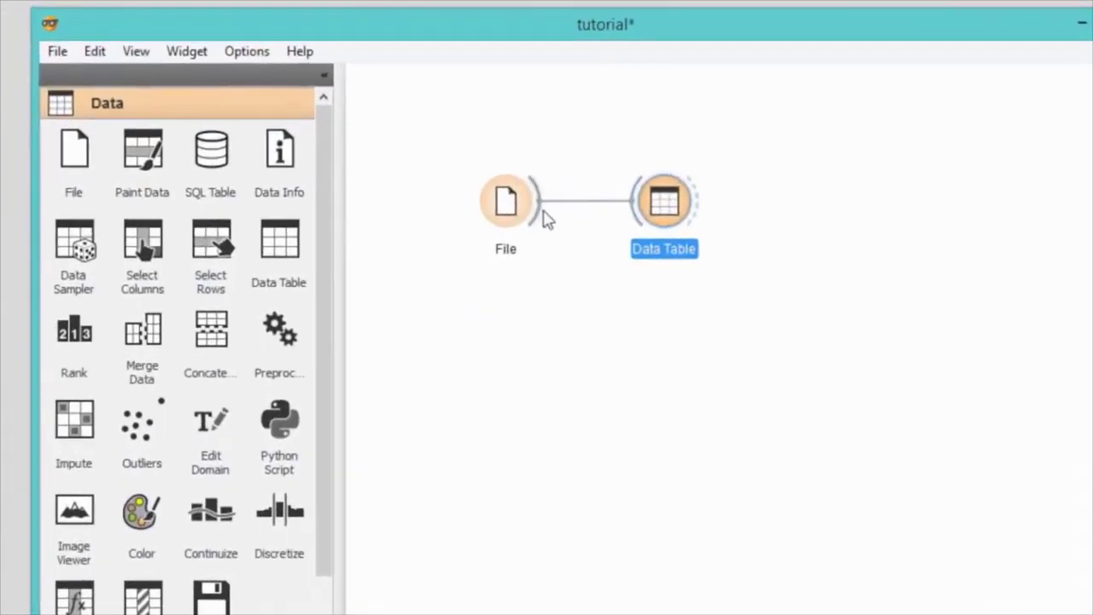
Step: Add a Scatter Plot widget linked to the File output and open its plot window
left_click(540, 216)
left_click_drag(614, 293, 618, 288)
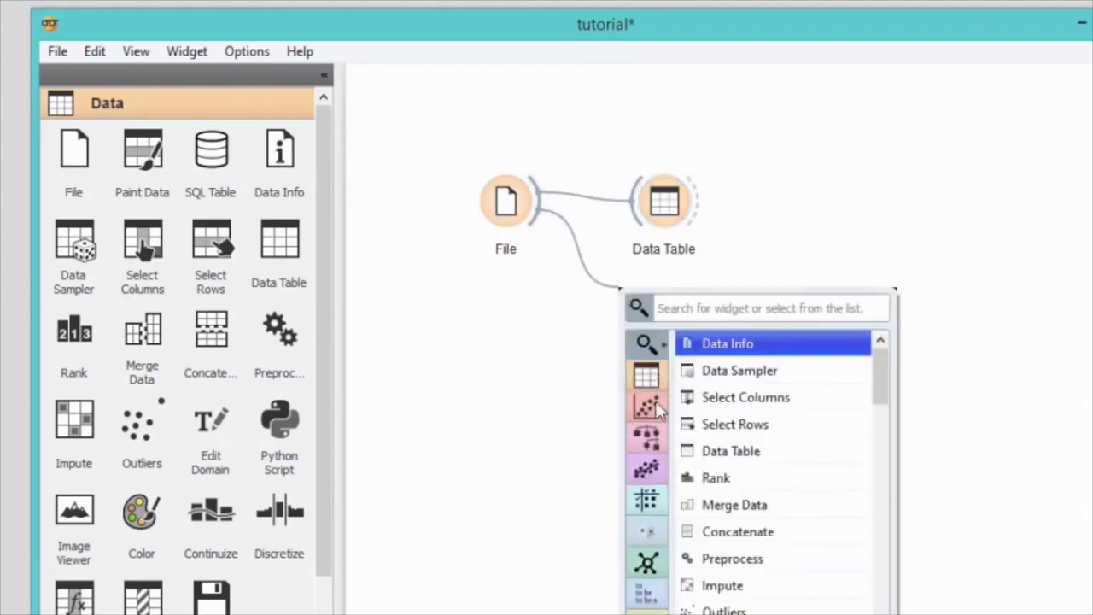
mouse_move(646, 406)
left_click(721, 530)
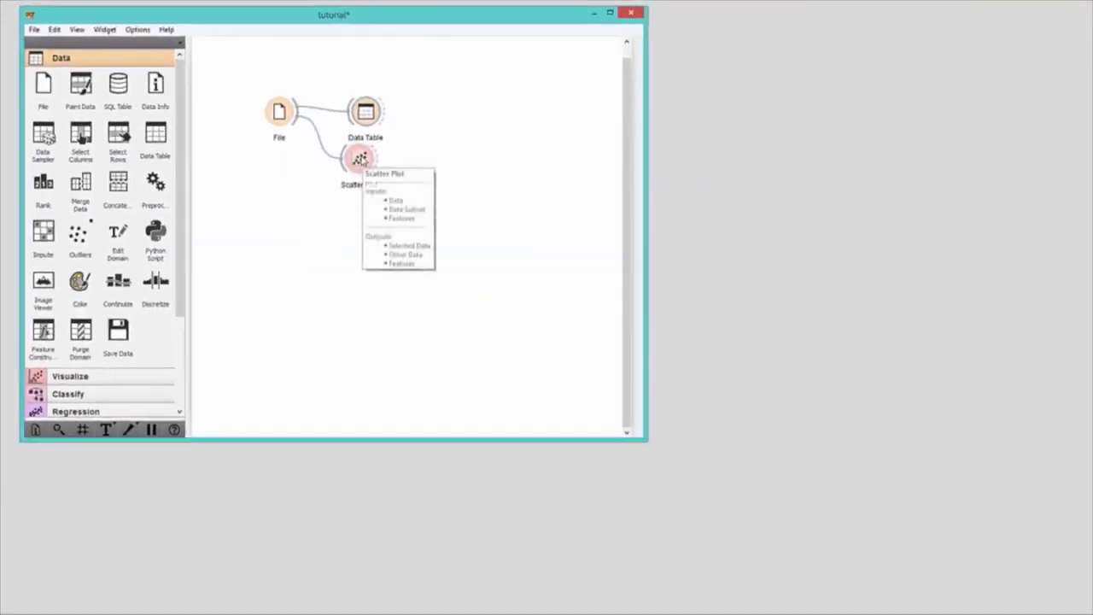
double_click(359, 158)
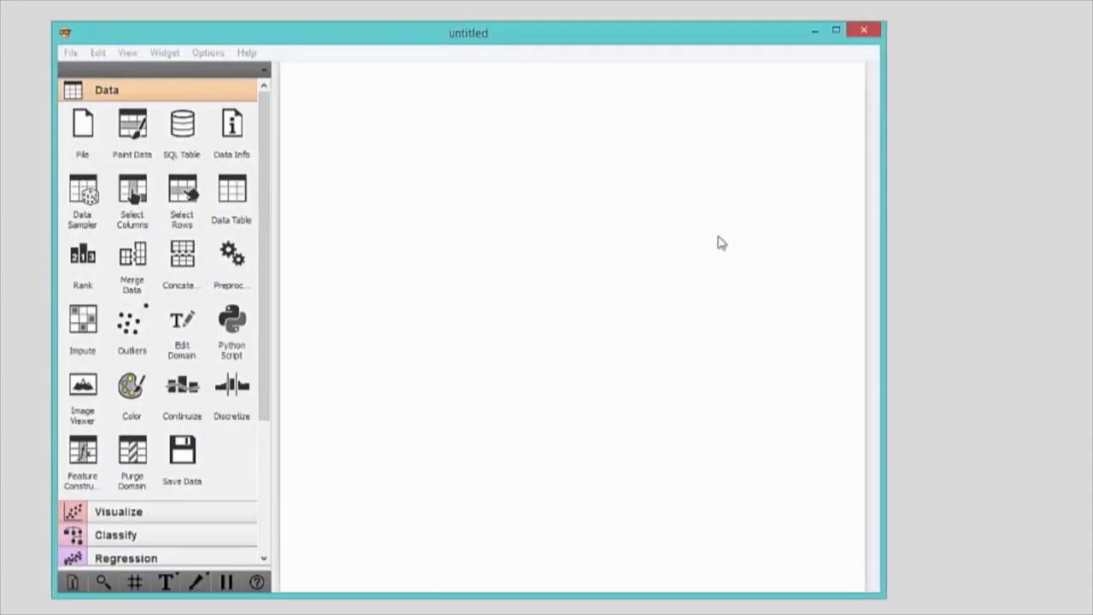
Step: In the empty untitled workflow, add a File widget and load iris.tab from the documentation data sets
left_click(86, 126)
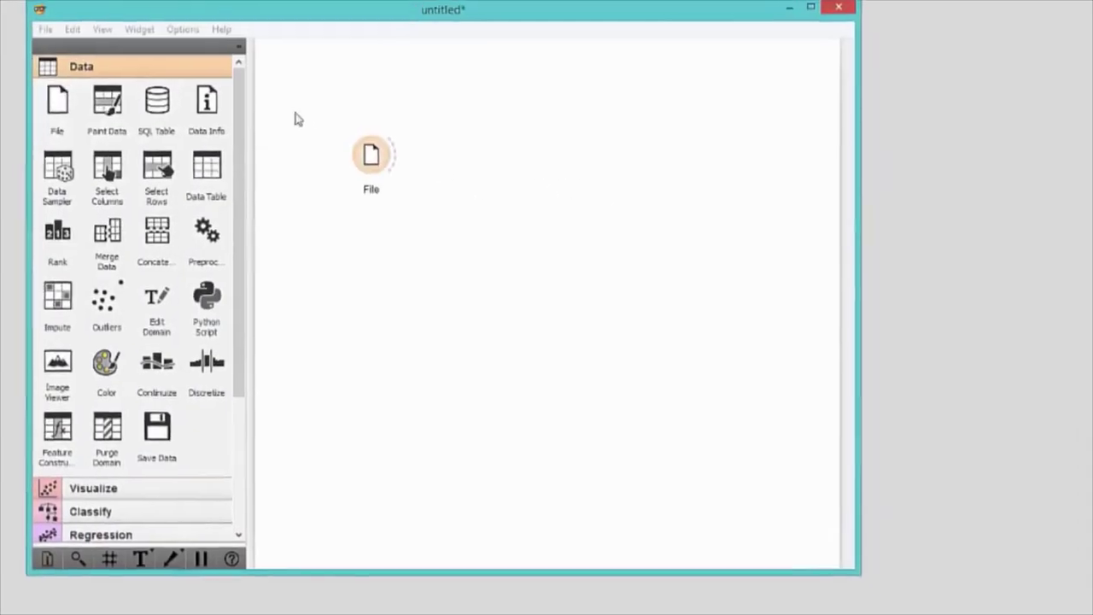
double_click(370, 154)
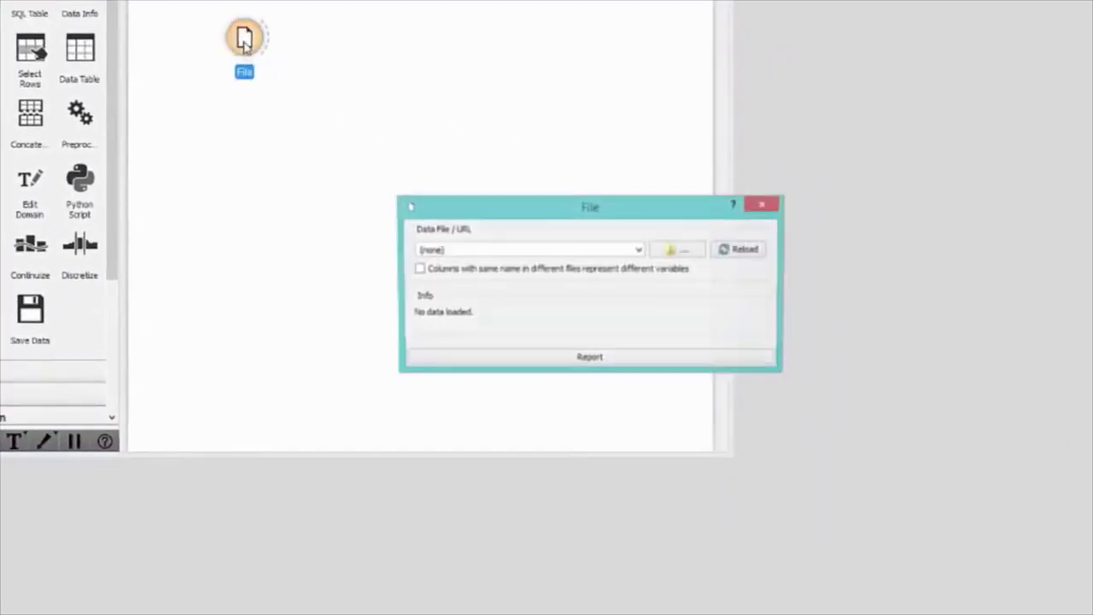
left_click(641, 251)
left_click(586, 271)
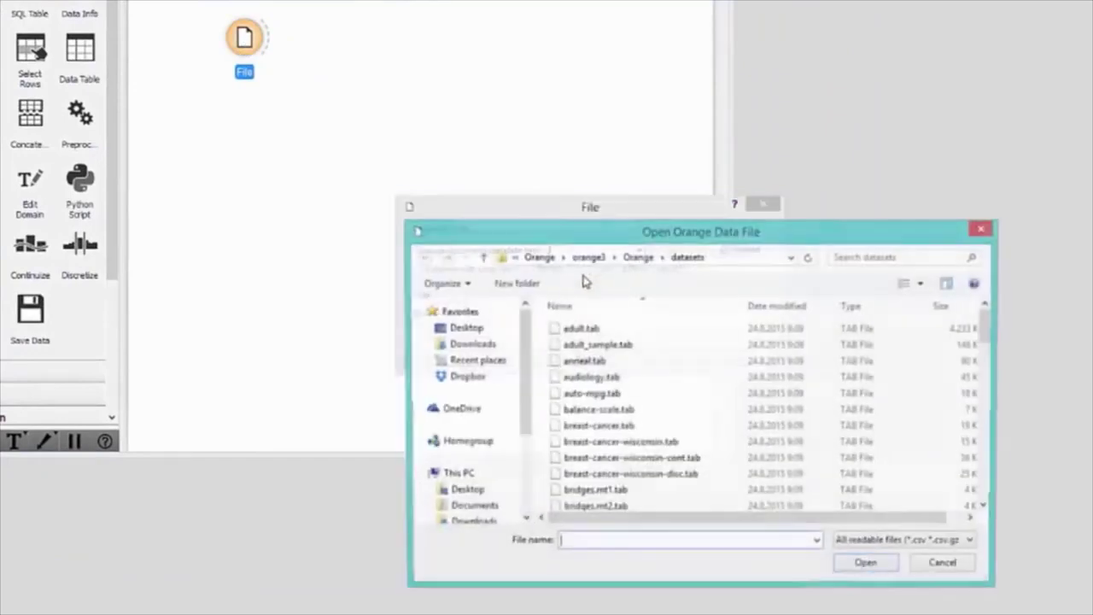
type("iri")
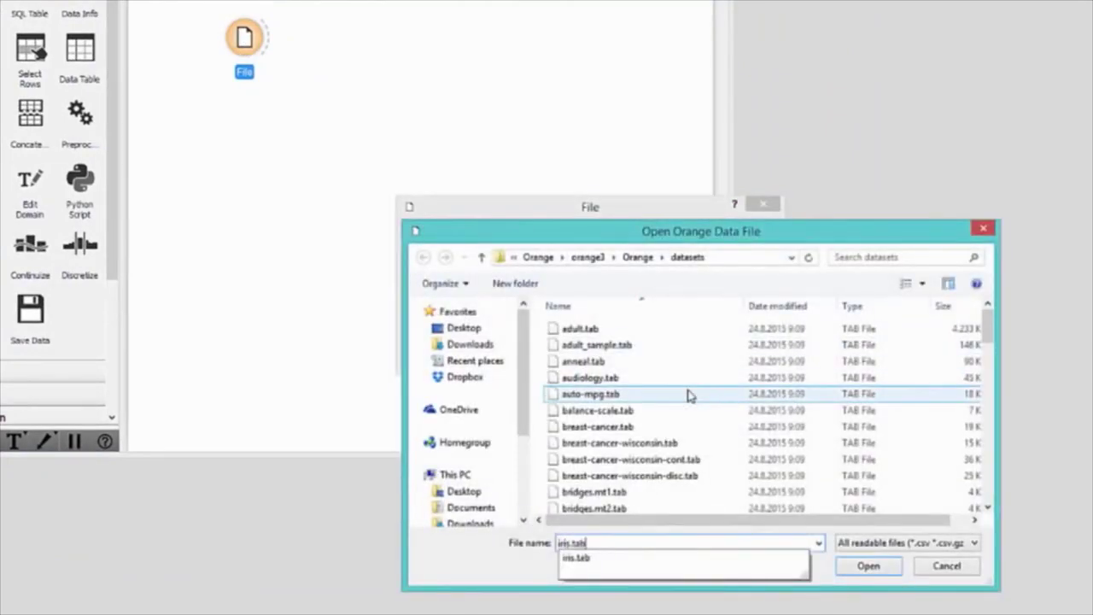
type("s.tab")
key("Return")
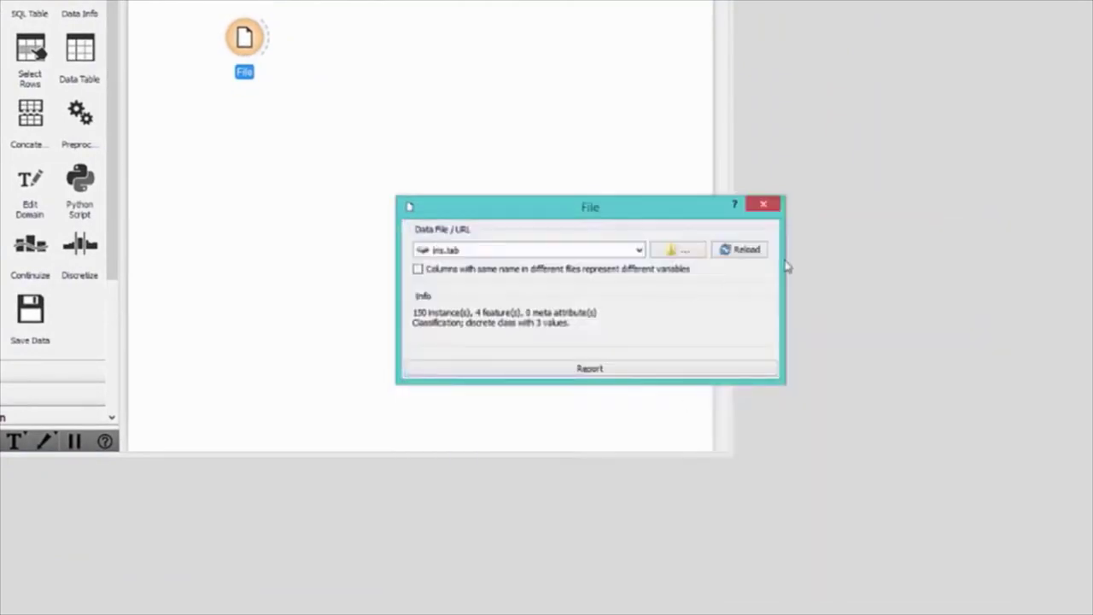
left_click(762, 204)
Step: Add a Data Table widget fed by File in the untitled workflow and look through its iris rows
left_click_drag(266, 39, 384, 45)
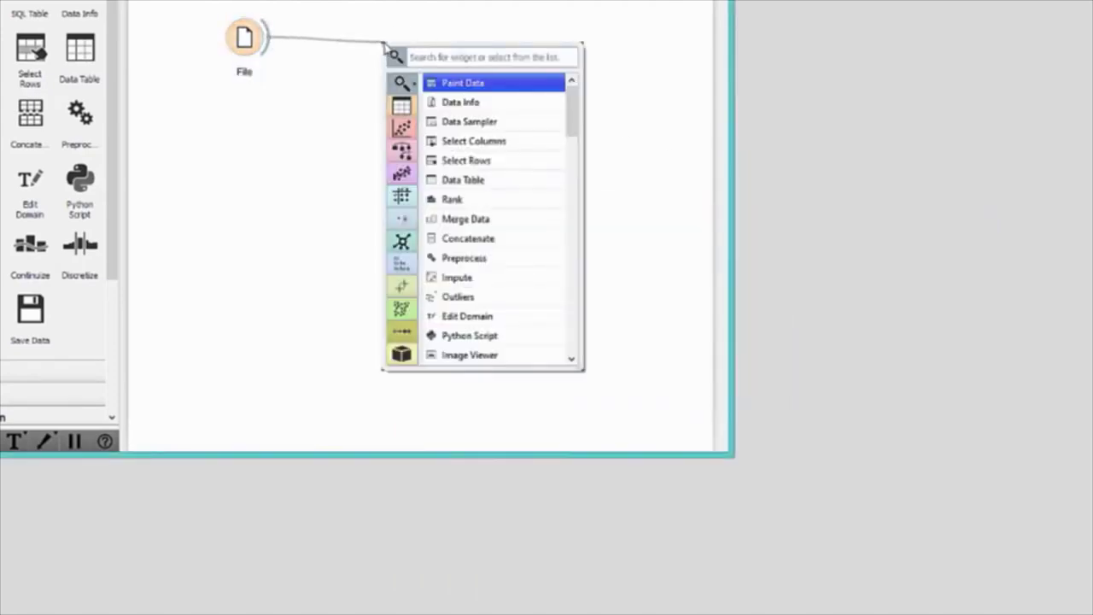
left_click(468, 181)
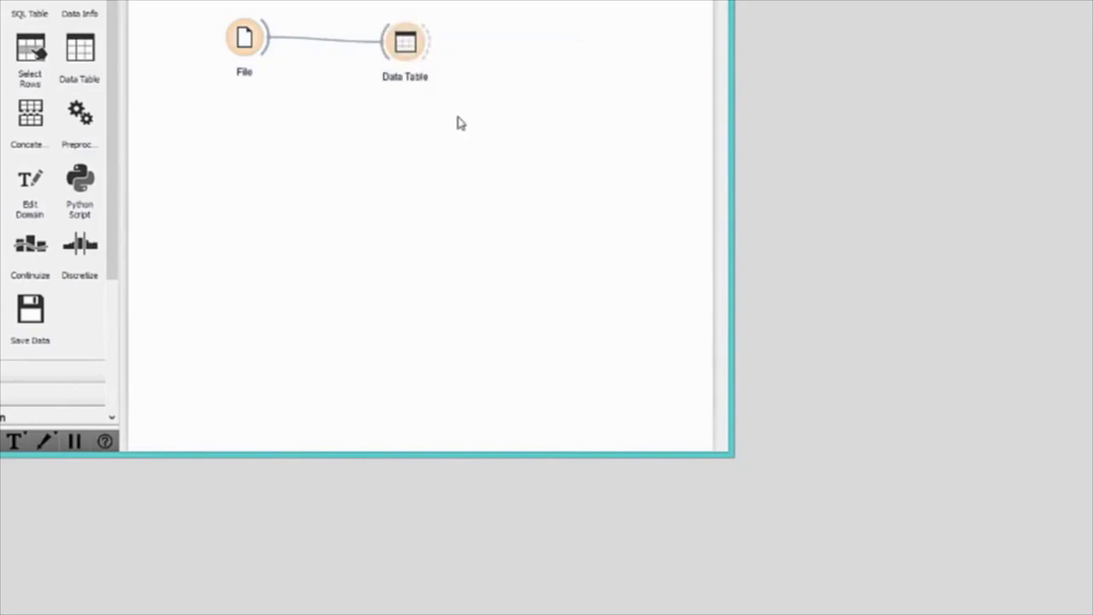
double_click(414, 54)
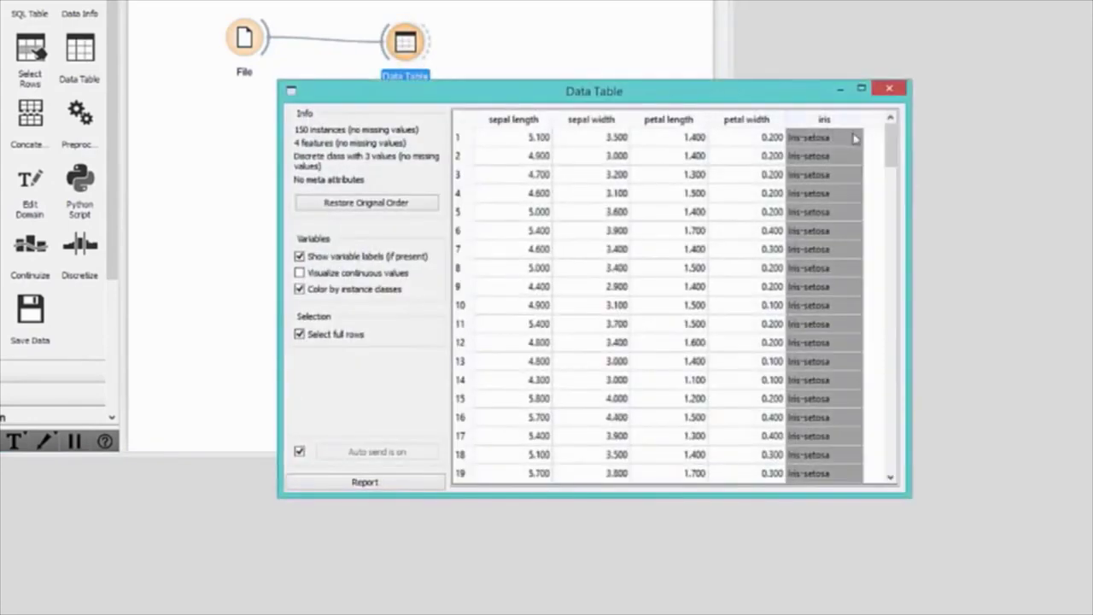
left_click_drag(891, 142, 898, 254)
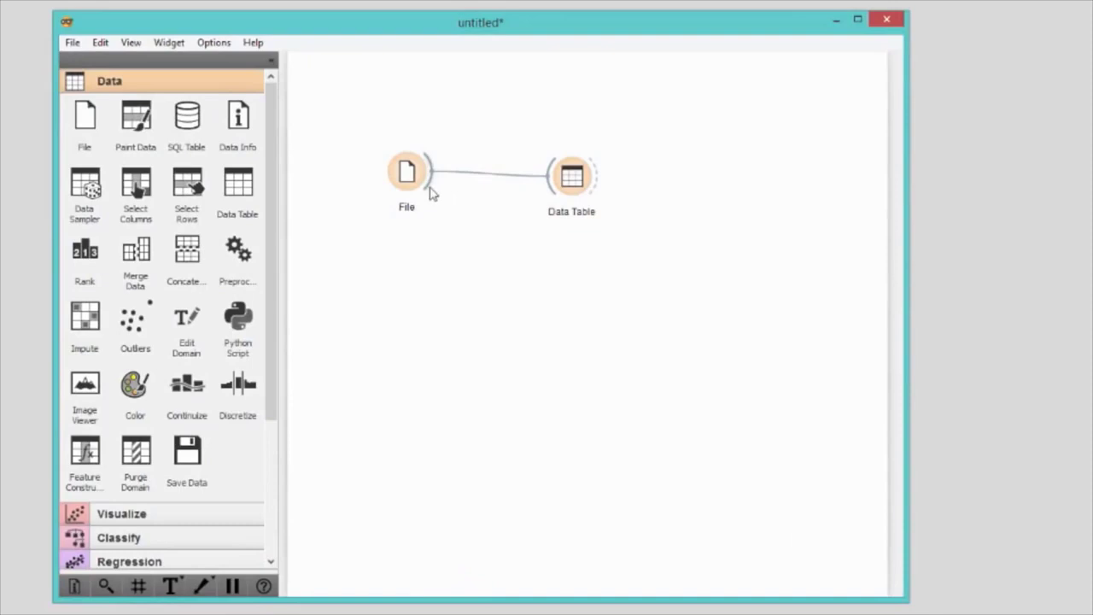
Step: Add a Distributions widget linked to the File output and open its window
left_click_drag(431, 194, 523, 275)
left_click(582, 324)
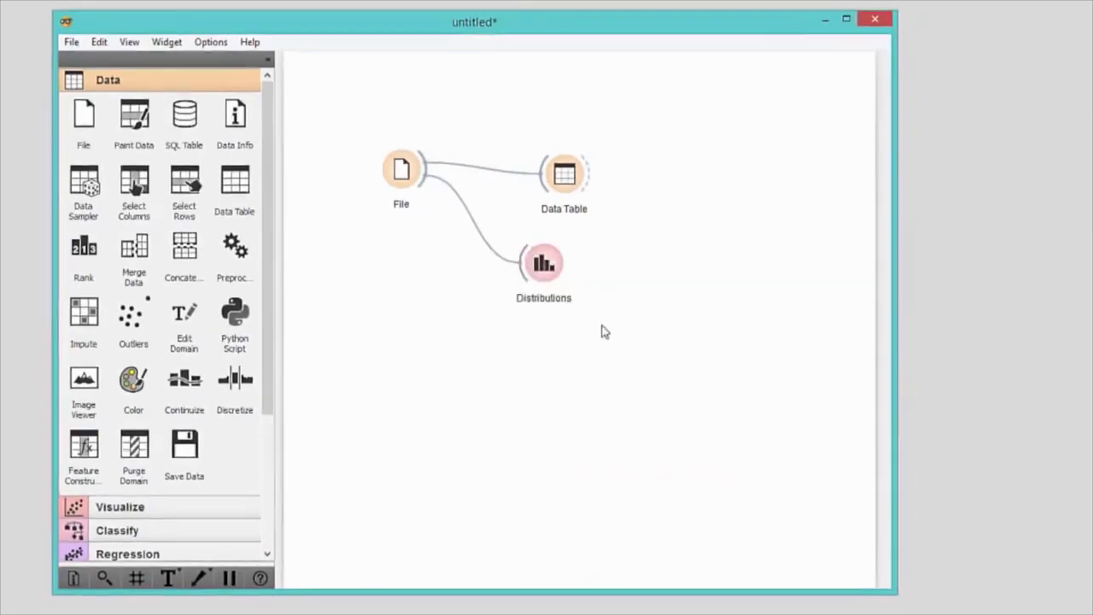
double_click(544, 264)
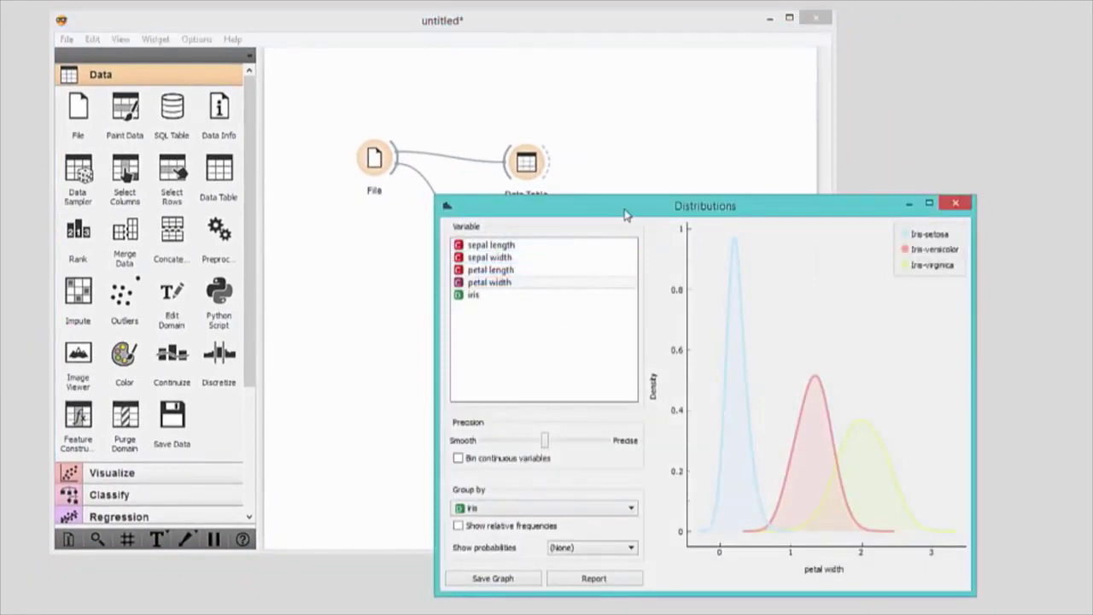
Step: Examine the distributions of sepal length, sepal width, petal length and petal width by iris class, and close the Distributions window
left_click(551, 246)
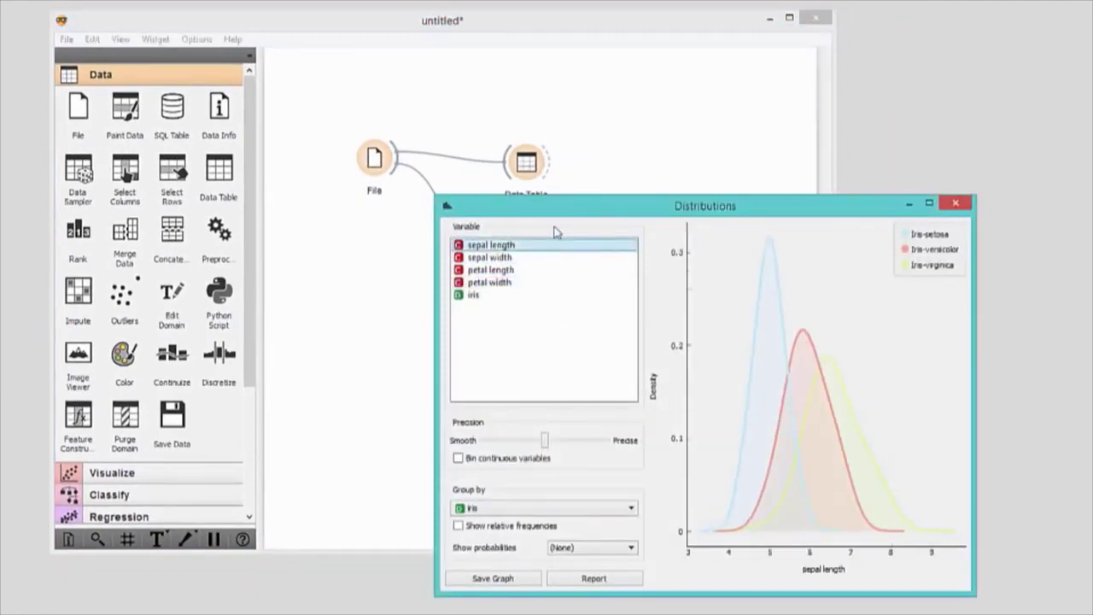
left_click(552, 257)
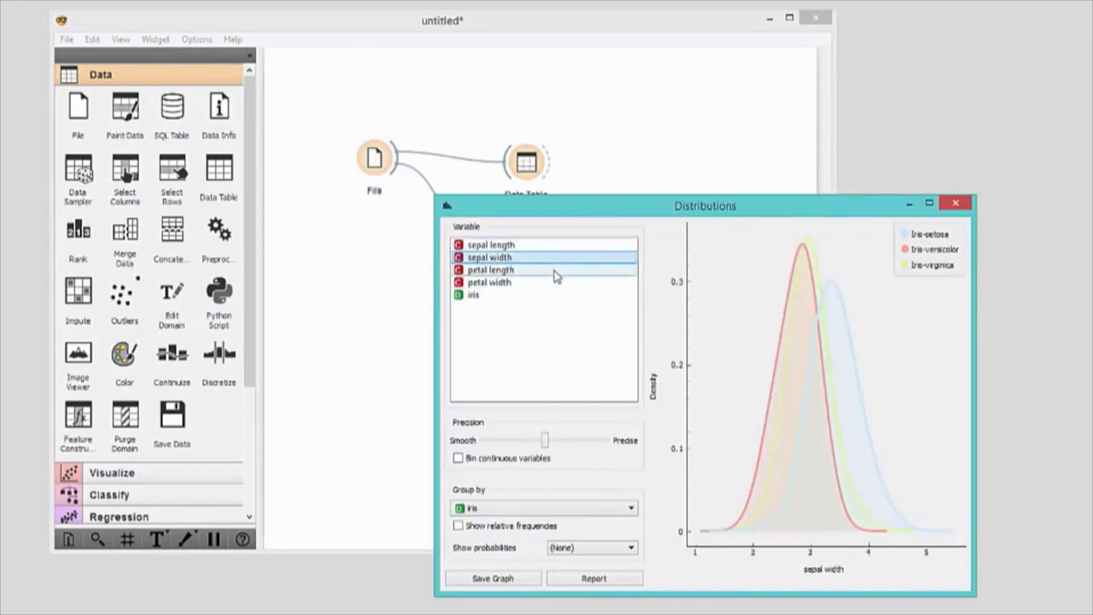
left_click(554, 271)
left_click(556, 283)
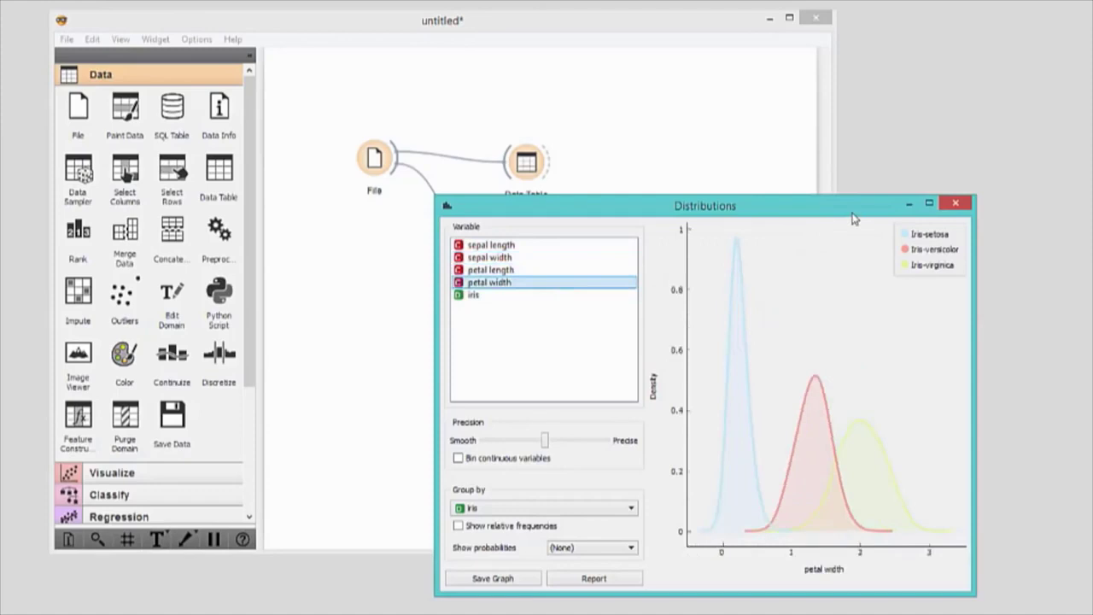
left_click(947, 207)
Step: Add a Scatter Plot widget below Distributions, linked to the File output
left_click_drag(392, 170, 491, 357)
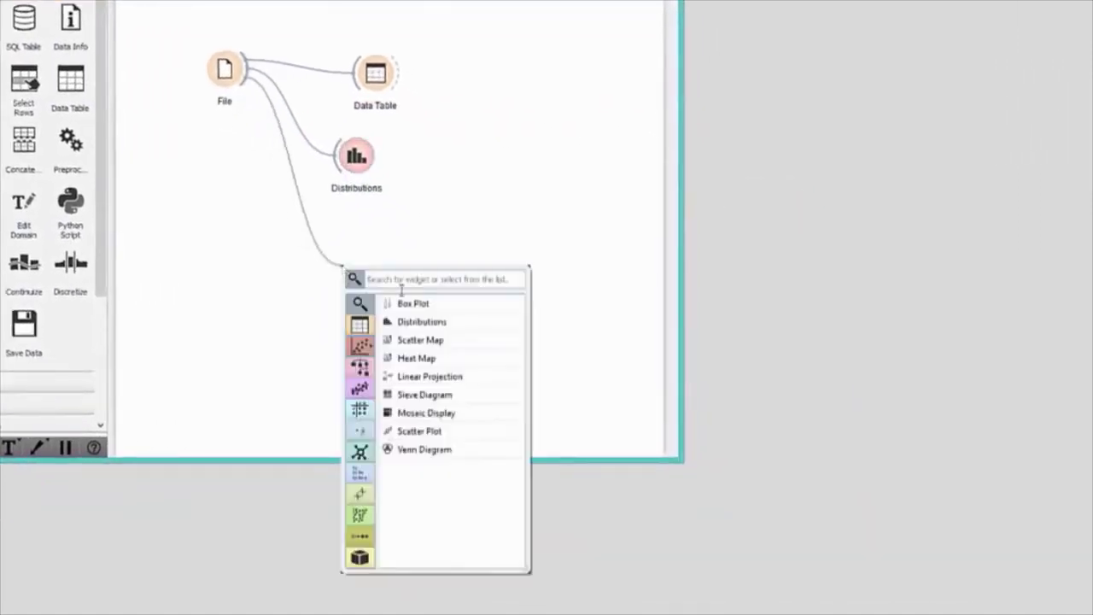
left_click(419, 431)
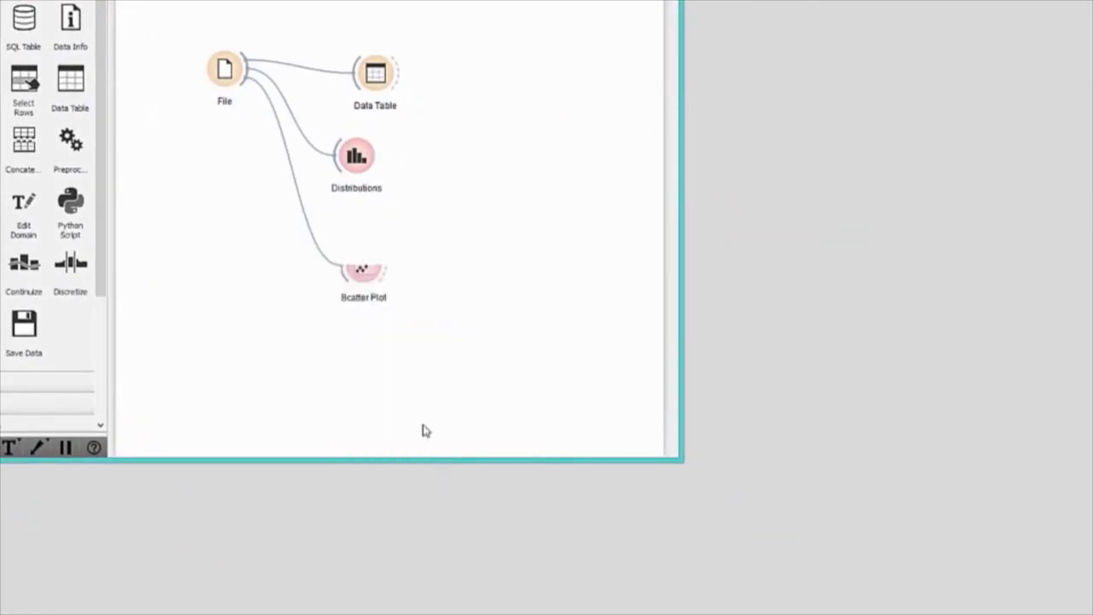
Step: Open the Scatter Plot, rank its projections to plot petal length against petal width, and close the ranking
double_click(372, 266)
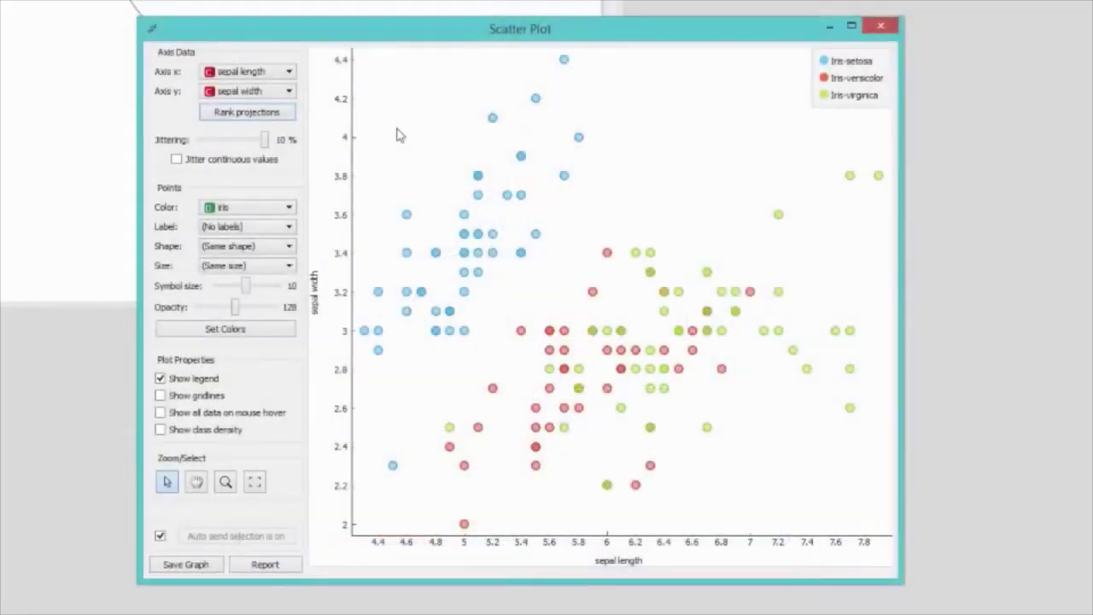
left_click(289, 114)
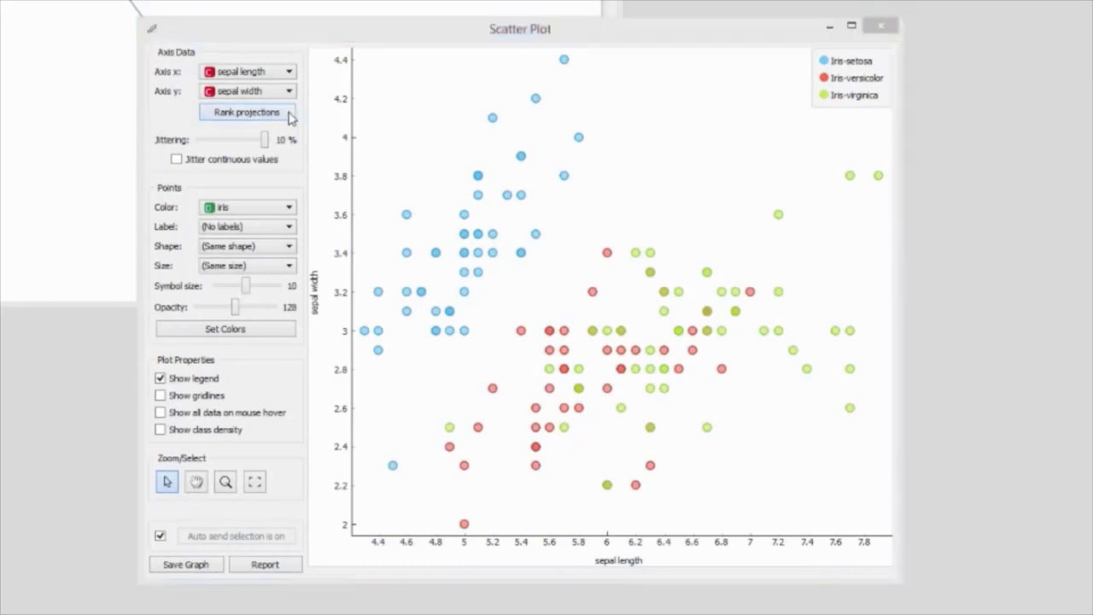
left_click(193, 576)
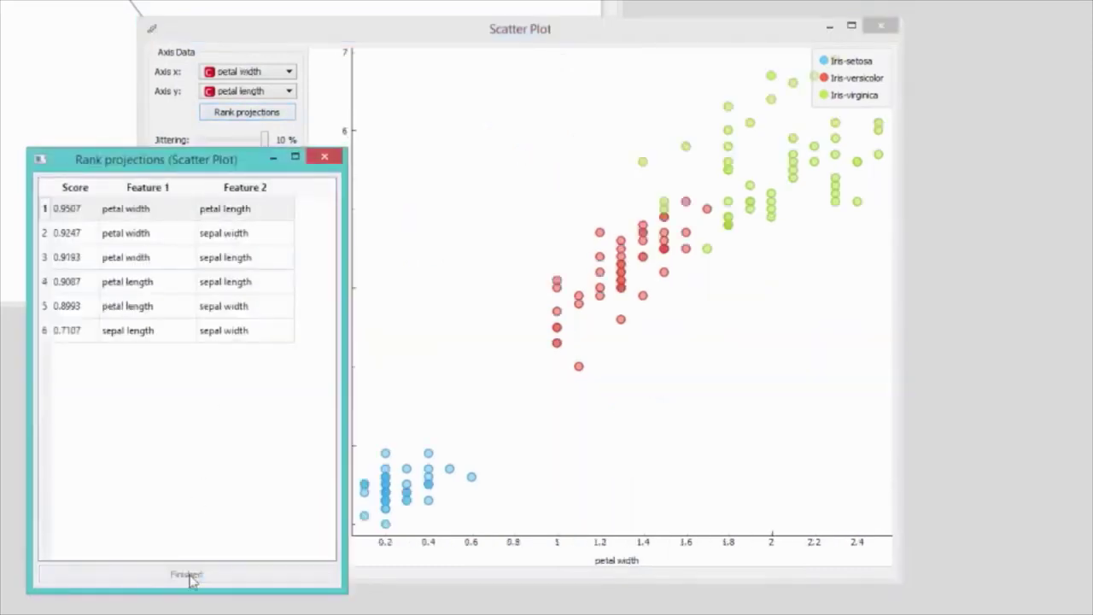
left_click(323, 158)
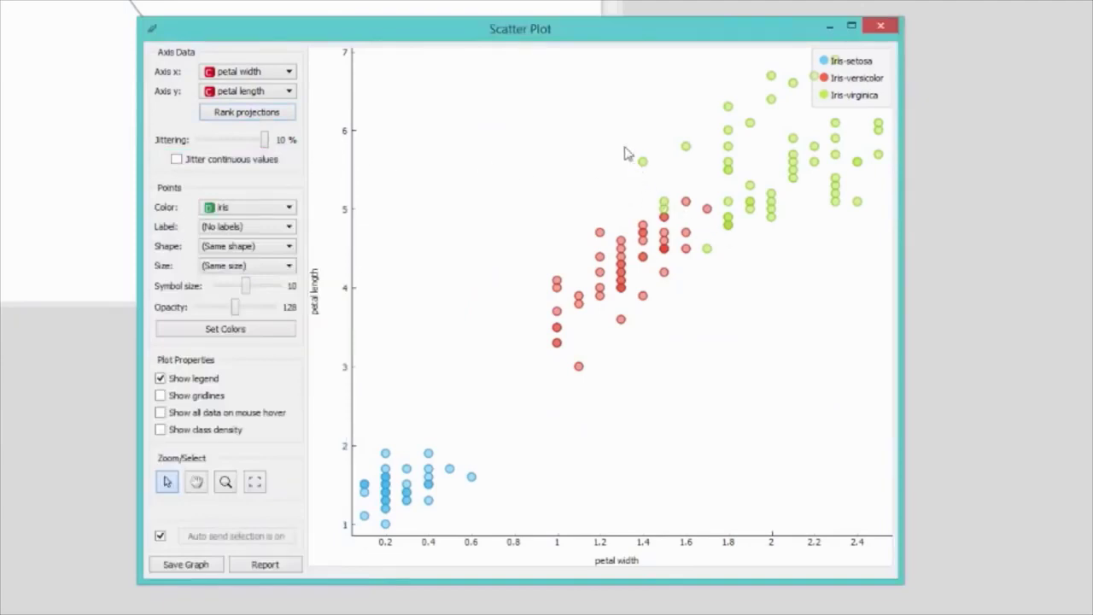
Step: Select the points where Iris-versicolor and Iris-virginica meet in the plot, and feed that selection into a new Data Table widget
left_click_drag(624, 148, 755, 282)
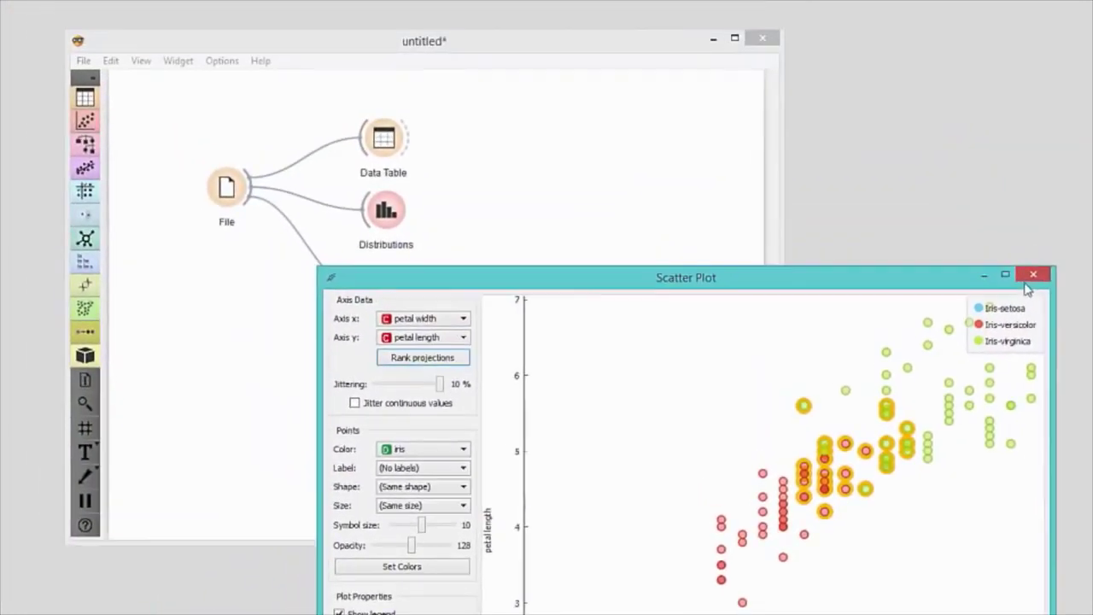
left_click(880, 26)
left_click_drag(413, 291, 484, 292)
left_click(502, 331)
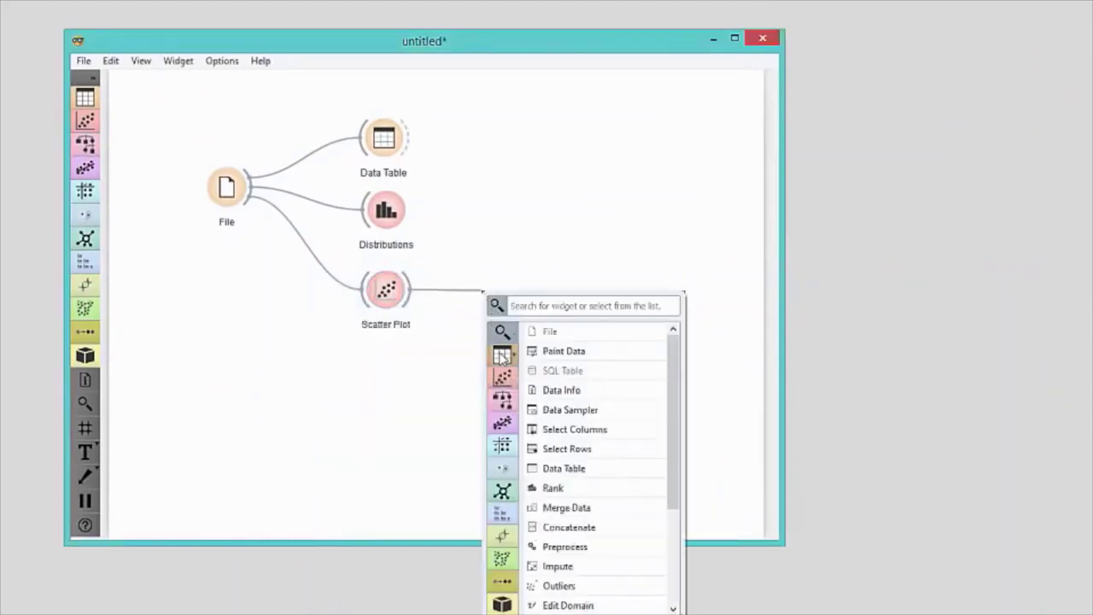
left_click(553, 467)
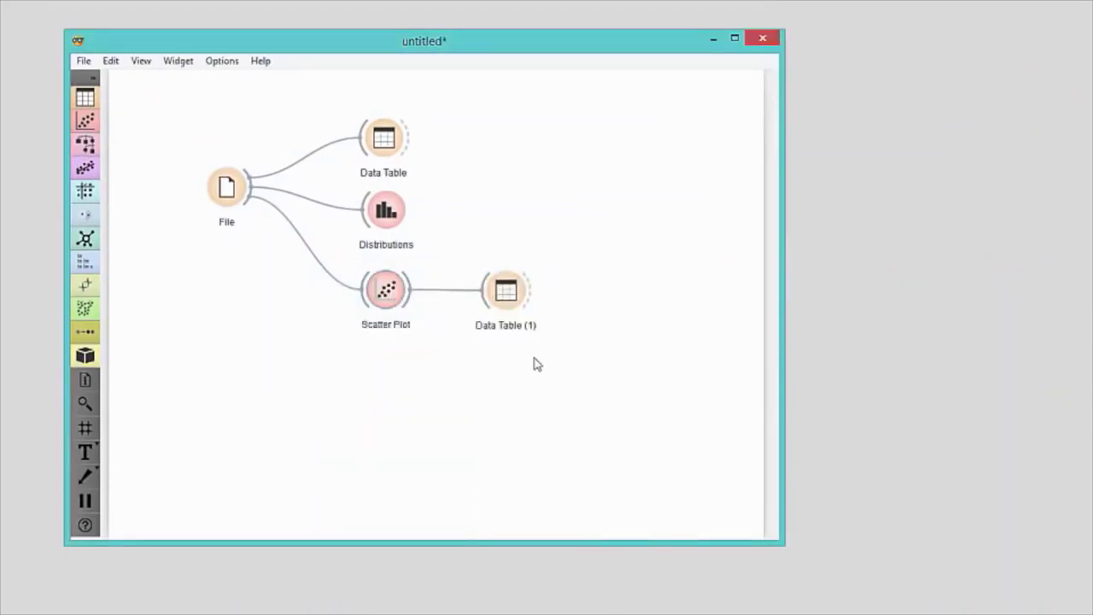
Step: Open the Data Table fed by Scatter Plot, turn on visualization of continuous values, and look through the selected rows
left_click(519, 293)
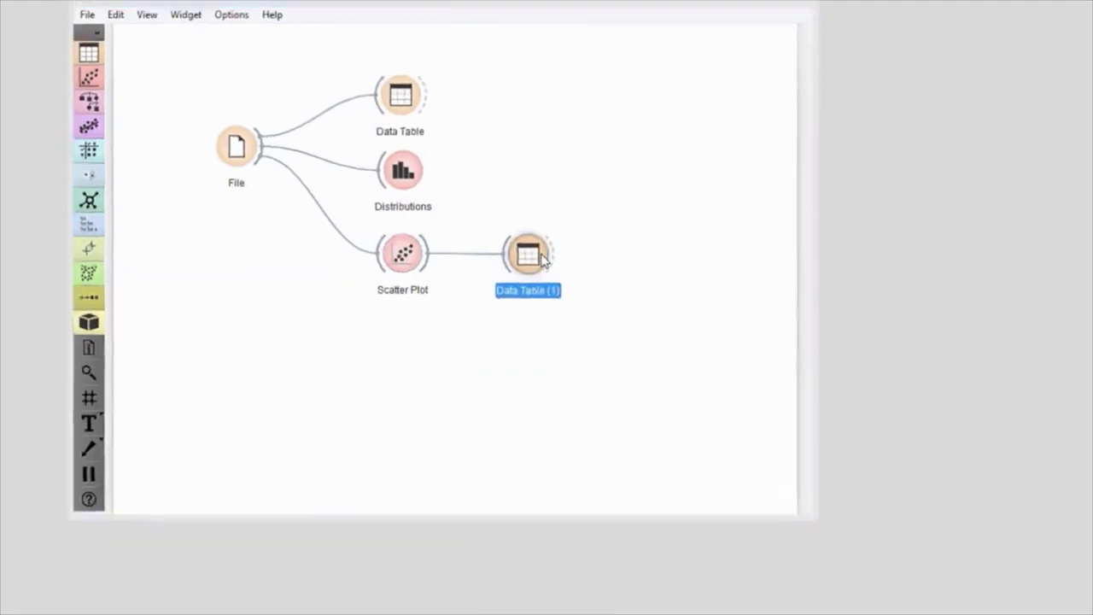
double_click(543, 261)
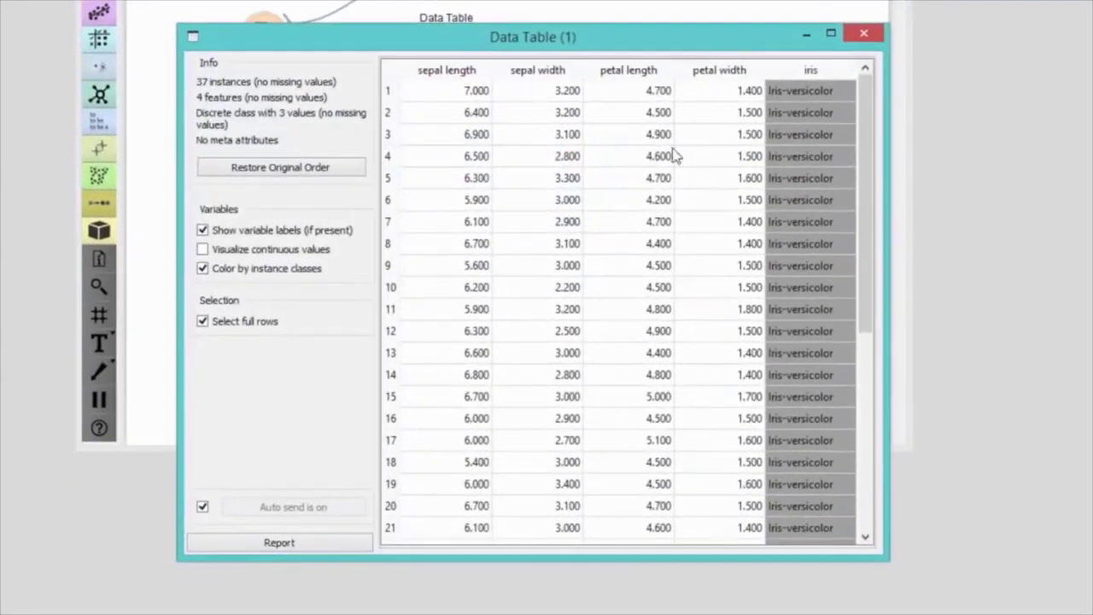
left_click(202, 250)
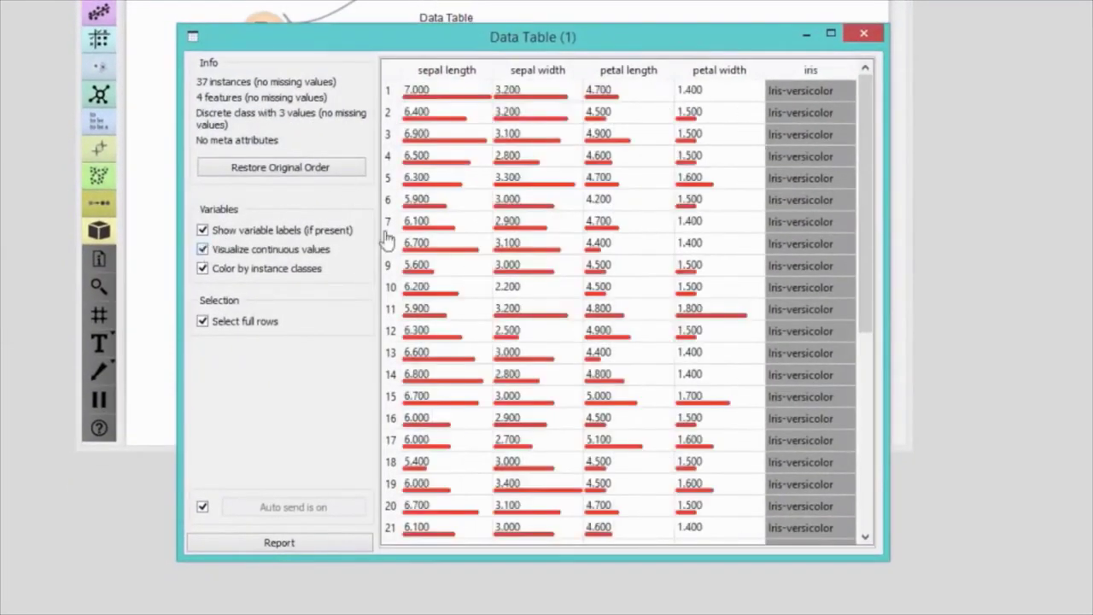
left_click_drag(861, 220, 864, 434)
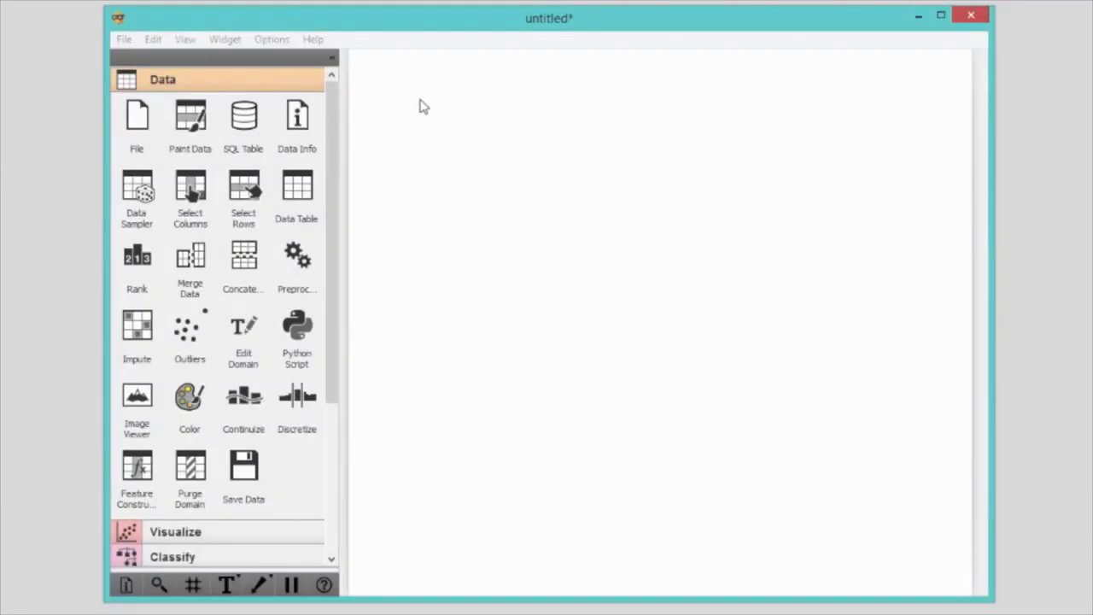
Step: Place unconnected File, Data Table and Scatter Plot widgets on the empty canvas, with Scatter Plot directly below Data Table
left_click(139, 120)
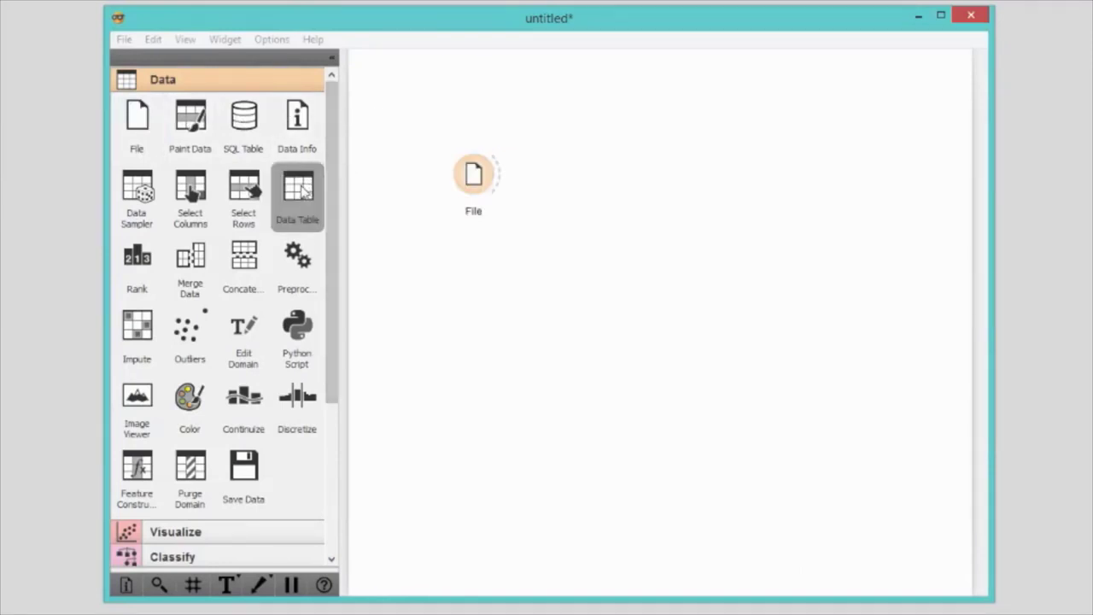
left_click_drag(297, 190, 642, 171)
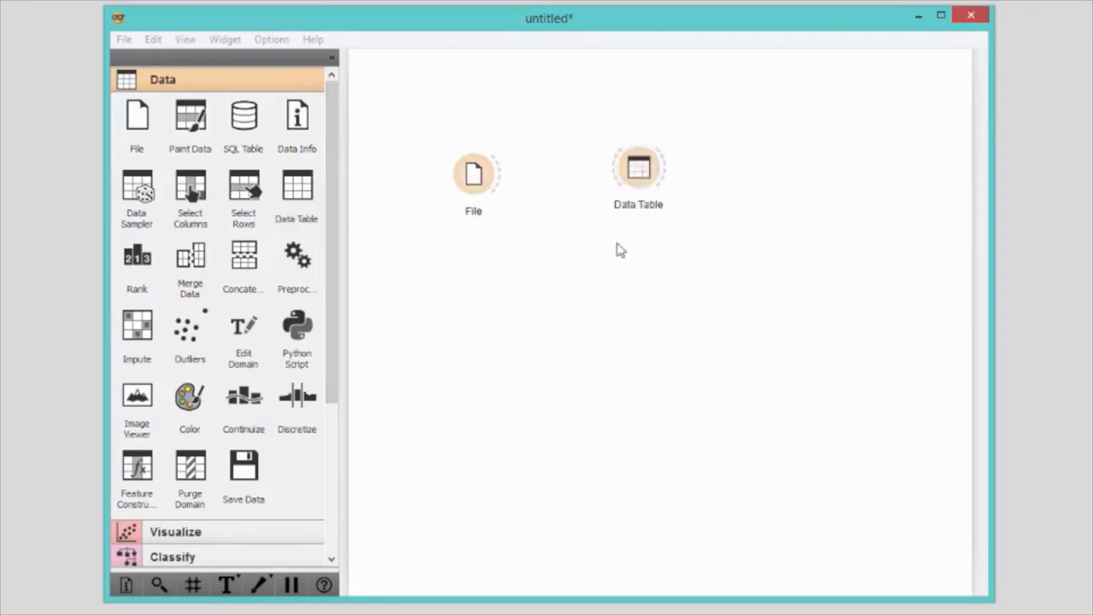
right_click(620, 250)
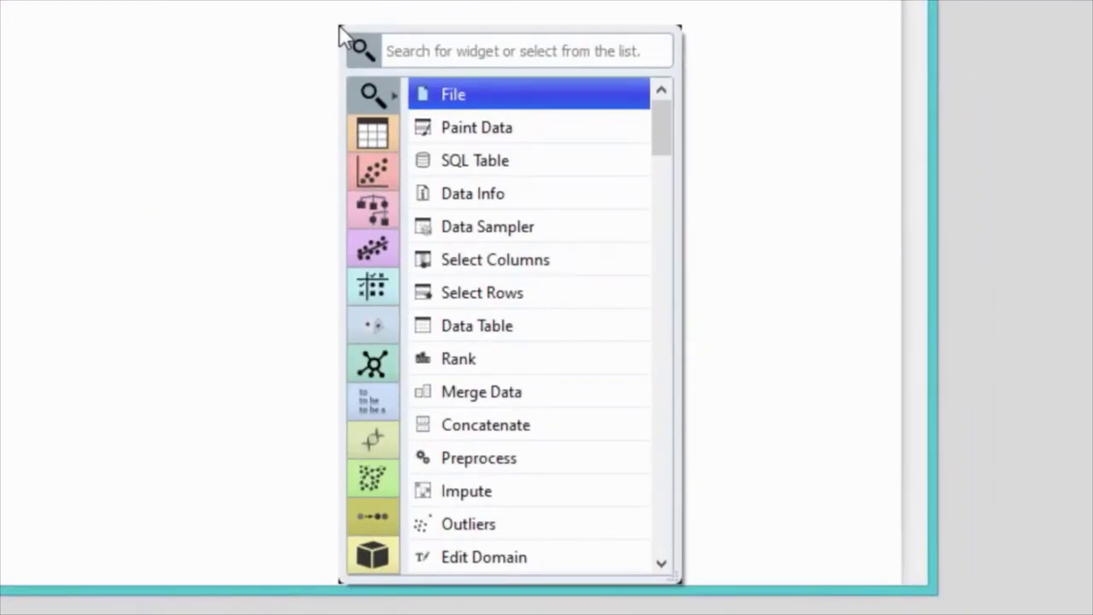
type("scatter")
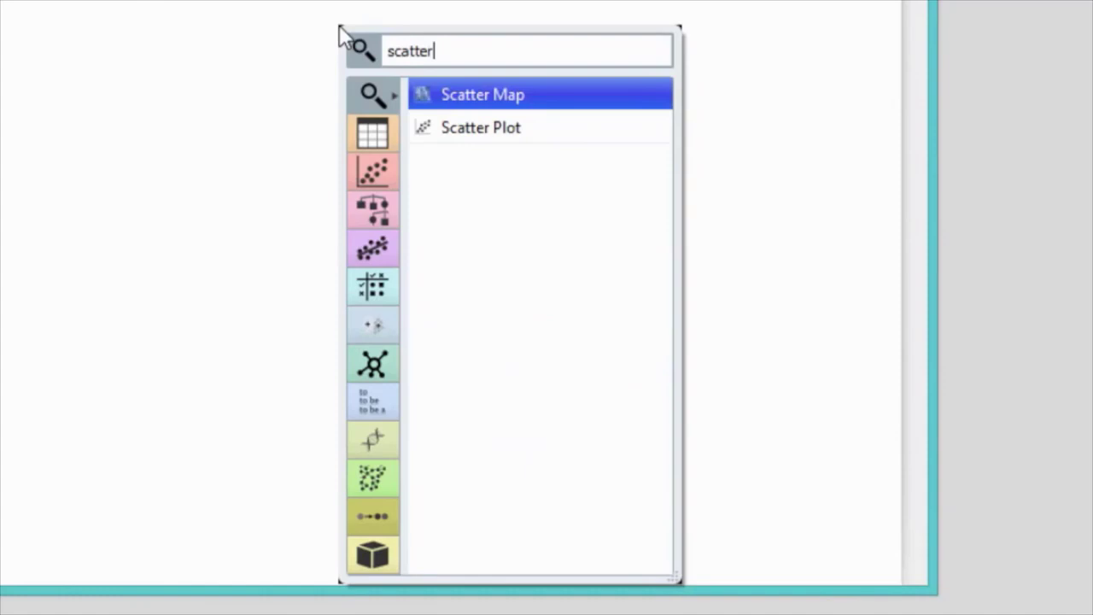
key("Down")
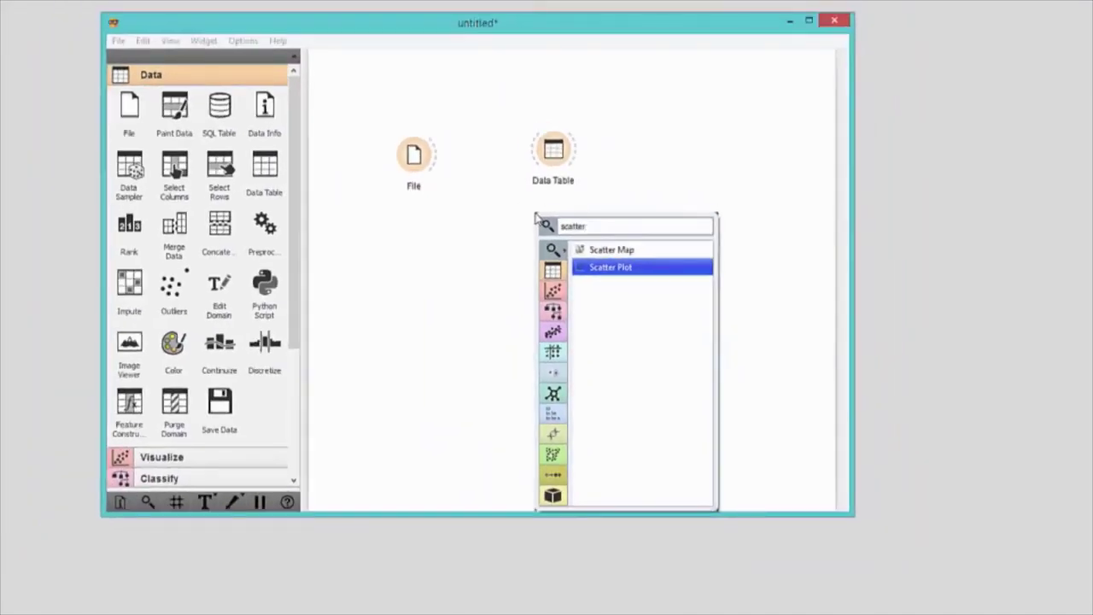
key("Return")
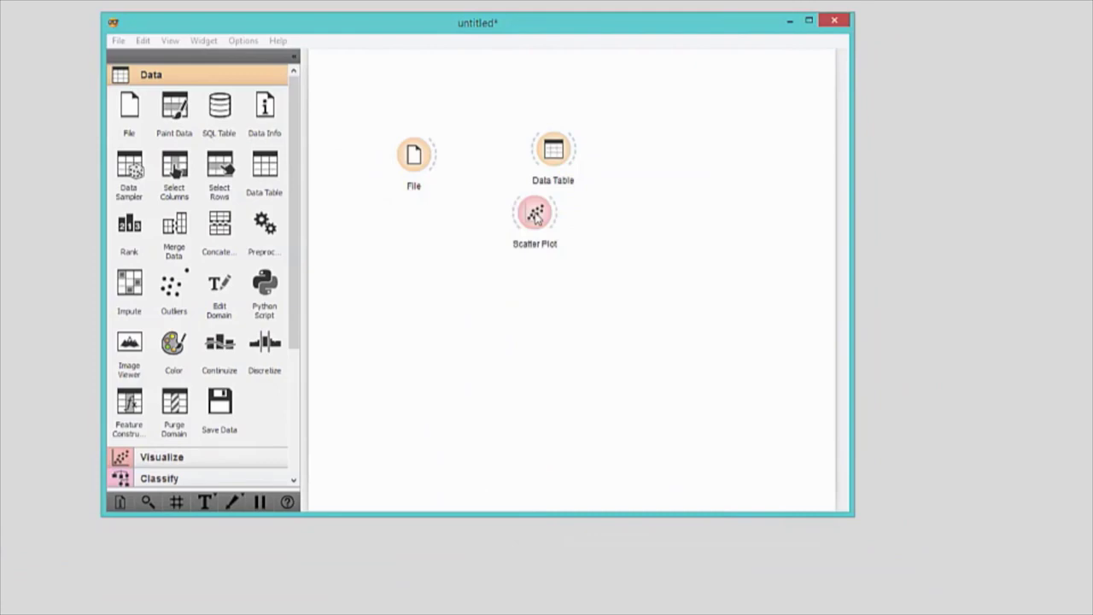
left_click_drag(535, 216, 557, 216)
left_click(534, 316)
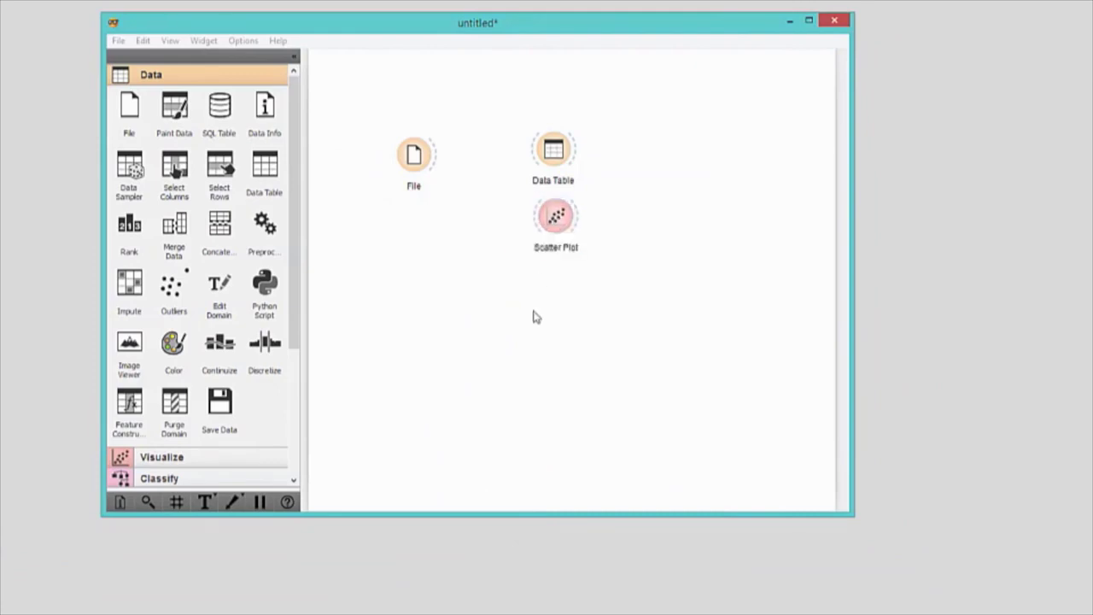
Step: Add a Box Plot widget below Scatter Plot, linked to the File output, and collapse the tool dock
left_click_drag(437, 156, 534, 299)
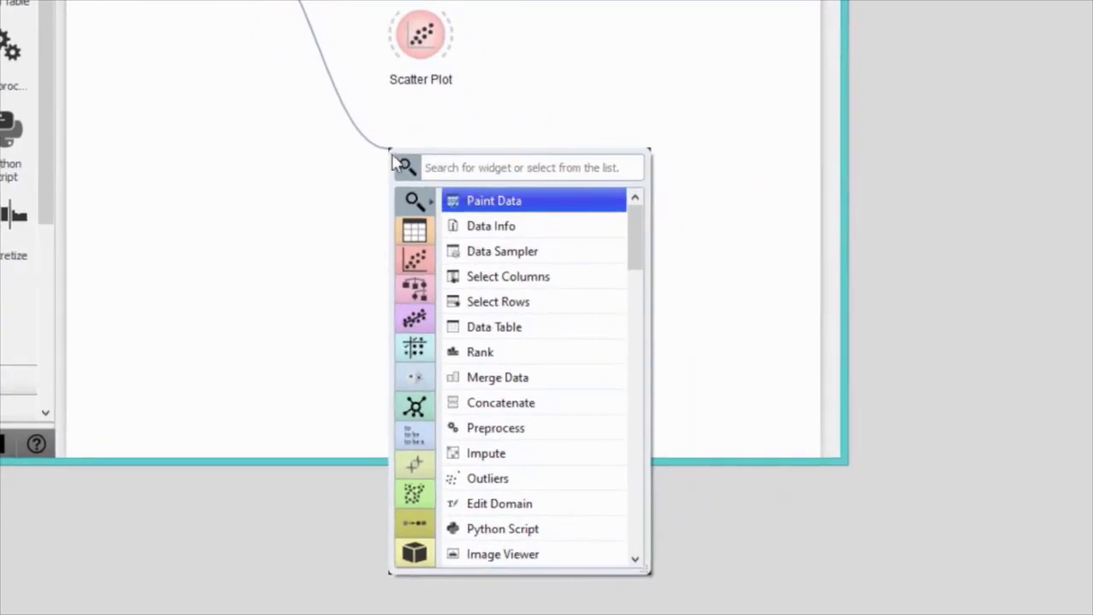
left_click(417, 260)
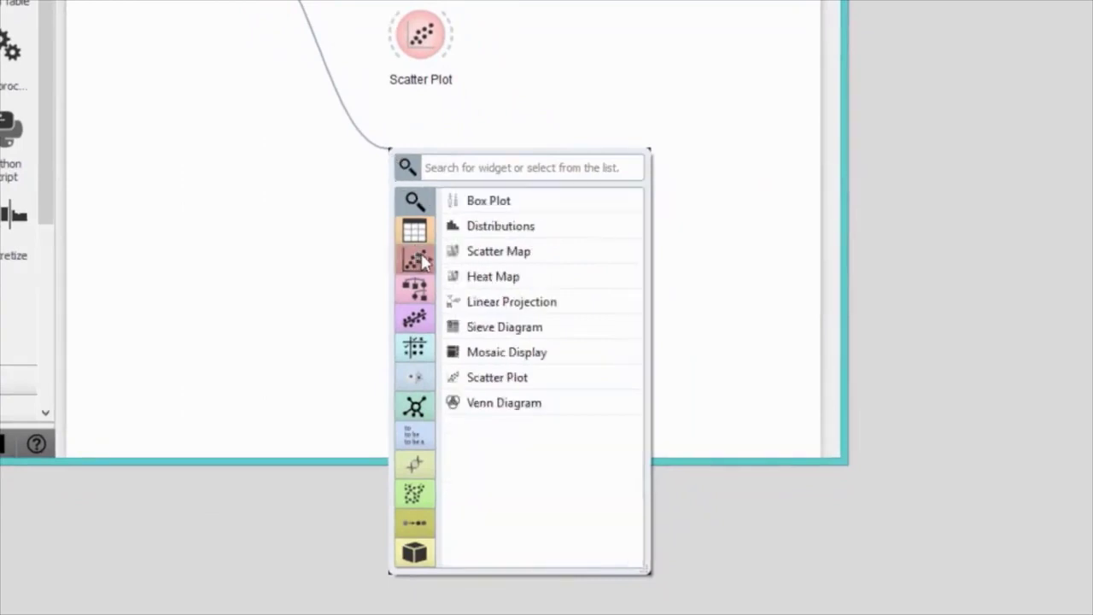
left_click(488, 200)
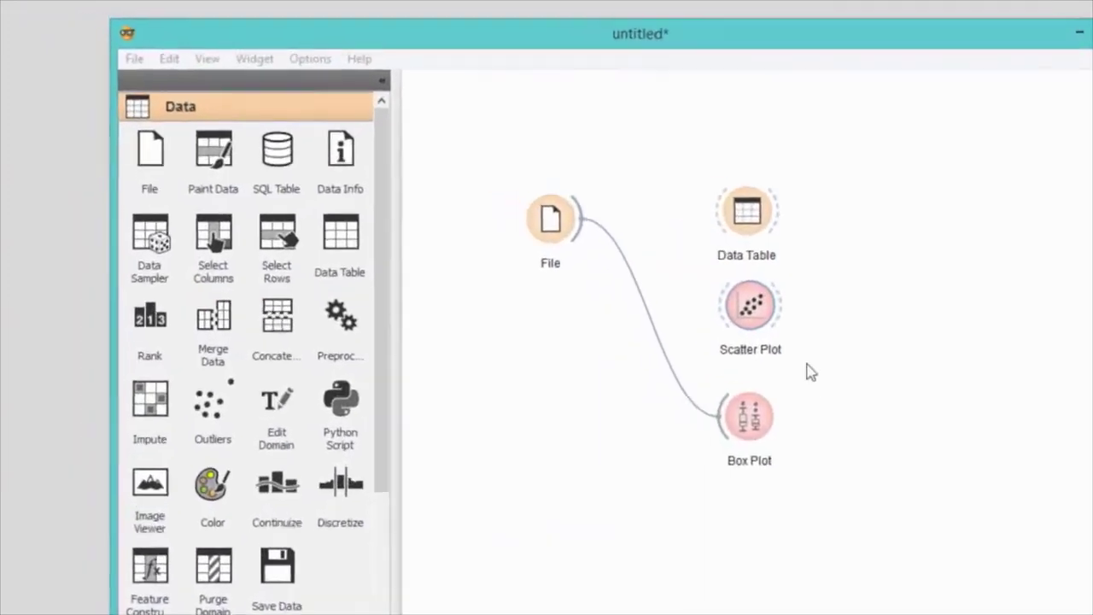
left_click(255, 71)
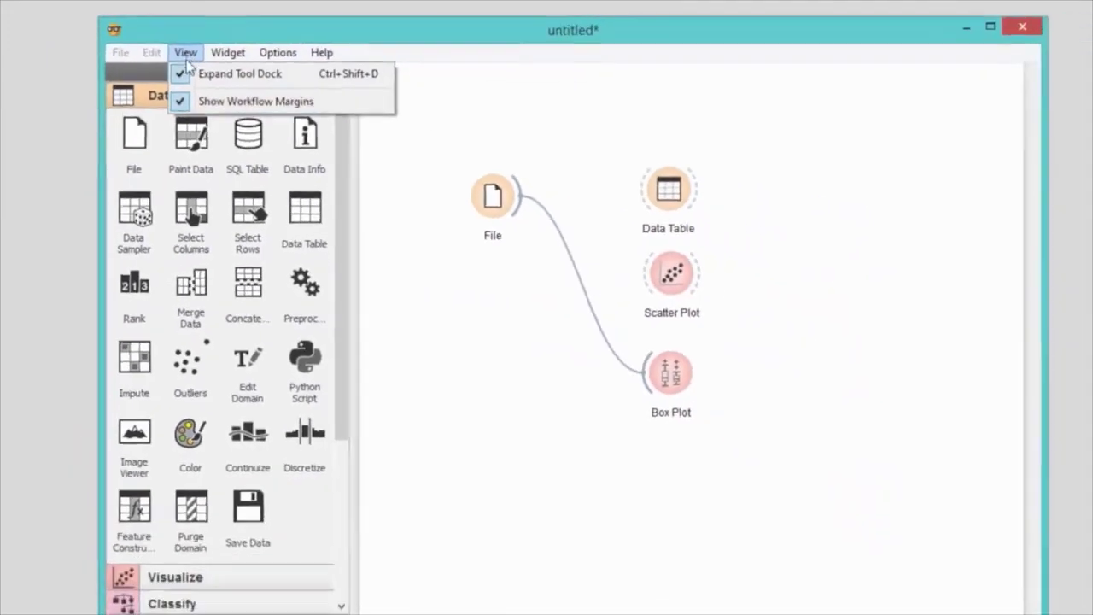
left_click(198, 74)
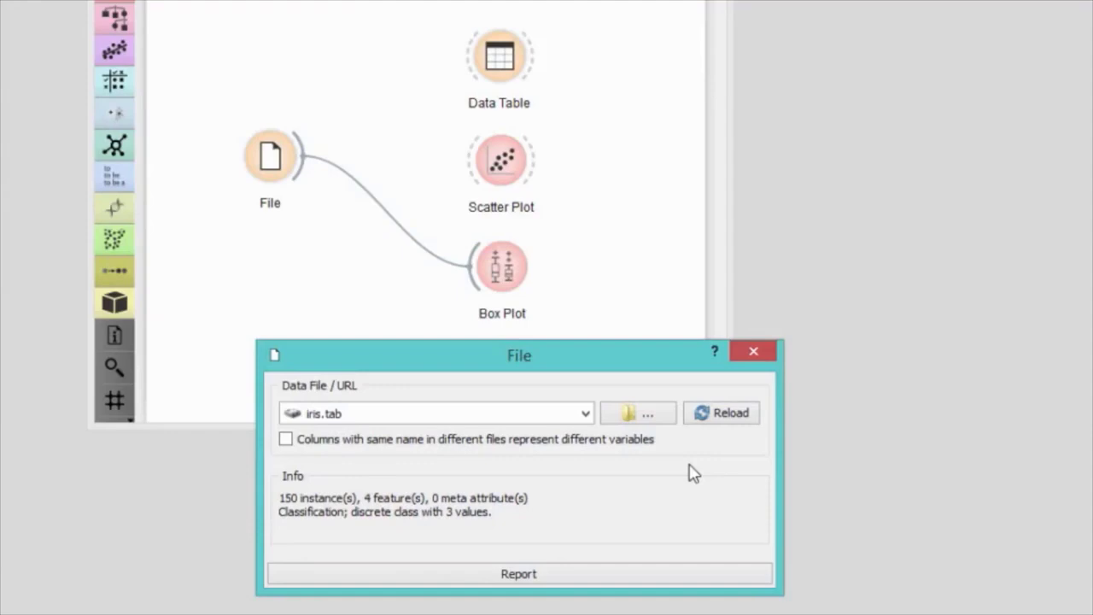
Step: Close the File window and link the File output to both Scatter Plot and Data Table
left_click(753, 350)
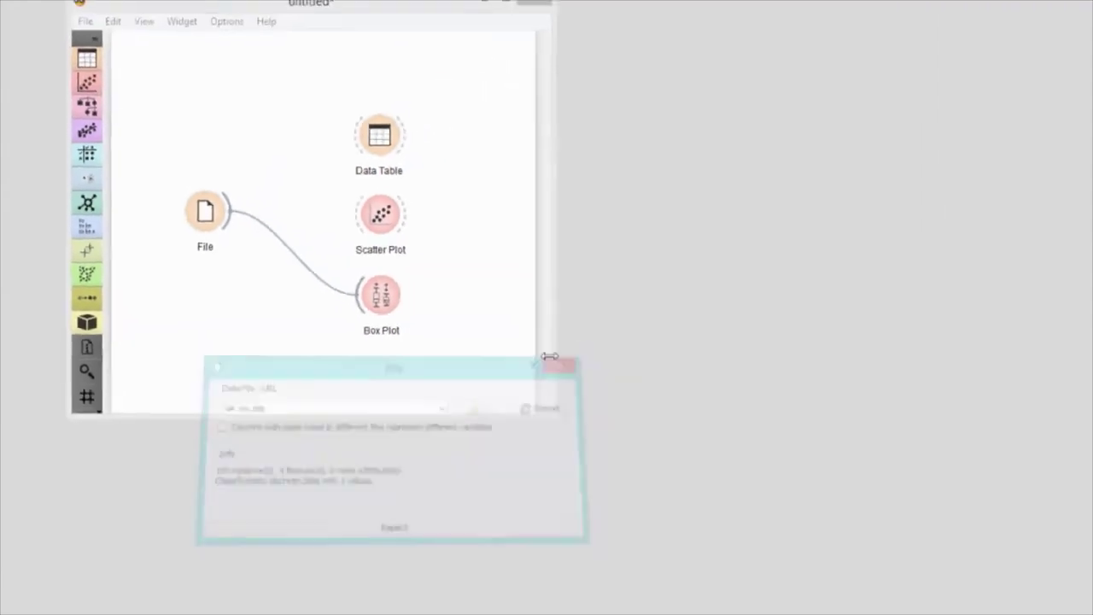
left_click_drag(211, 229, 323, 232)
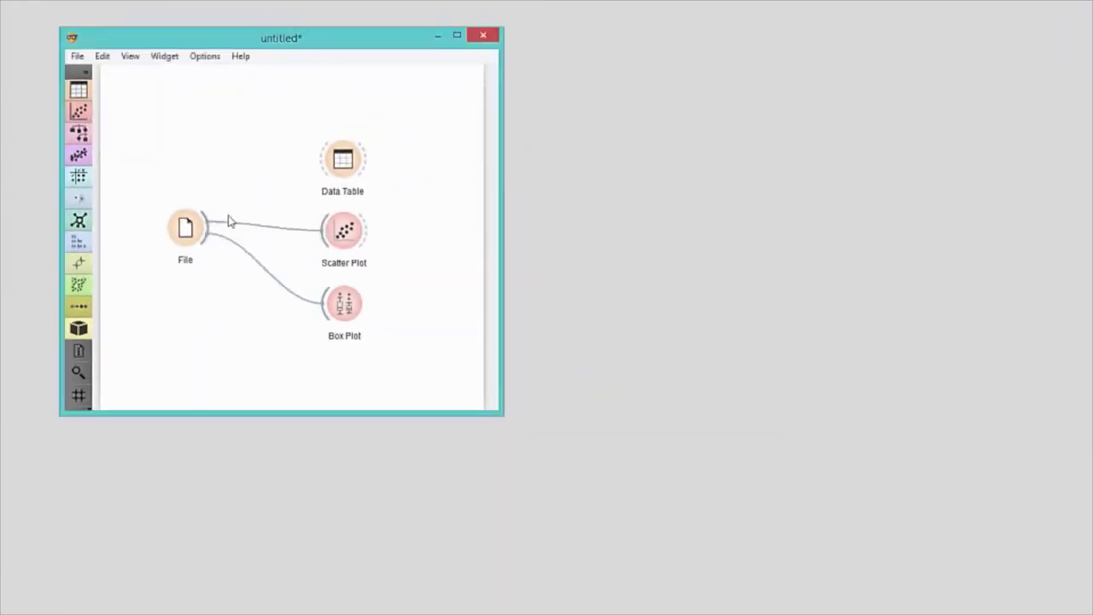
left_click_drag(209, 227, 344, 178)
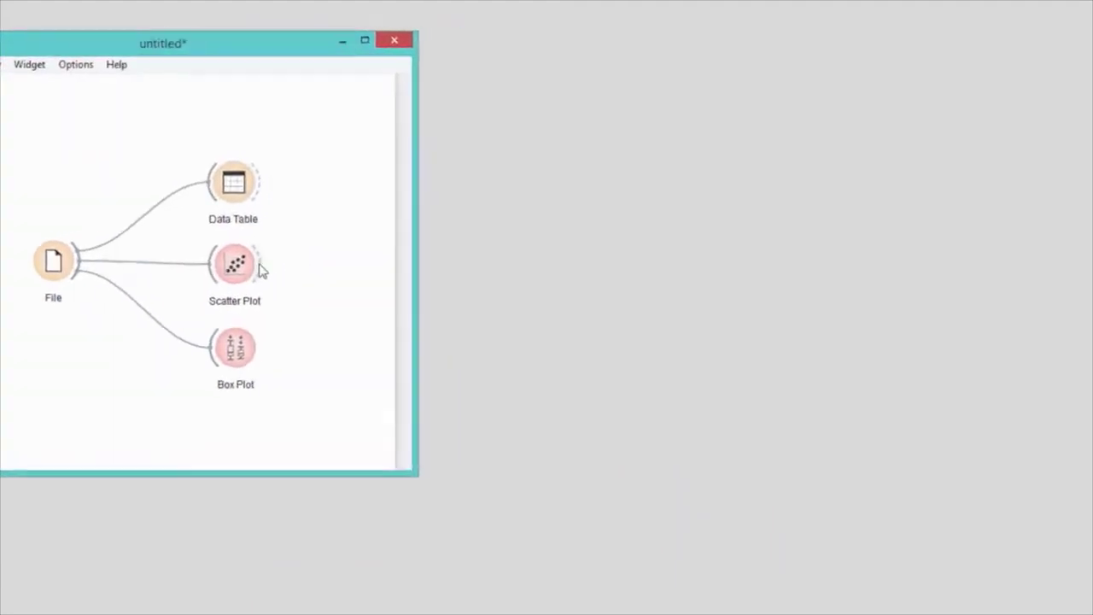
Step: Open the Scatter Plot window, move its widget further from File, and link the Data Table output to it
double_click(258, 269)
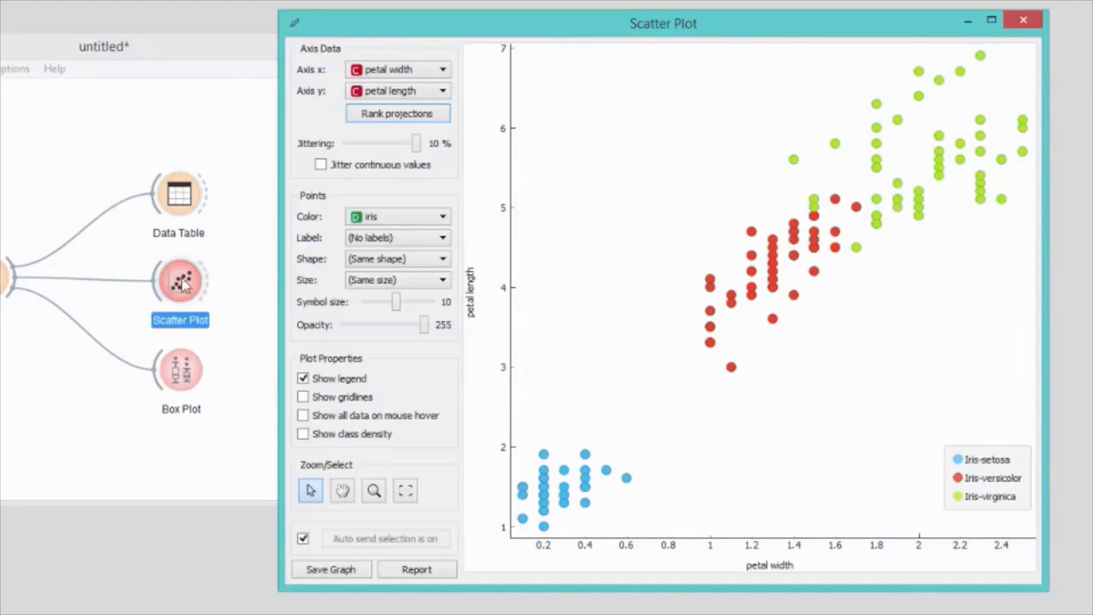
left_click_drag(181, 281, 294, 276)
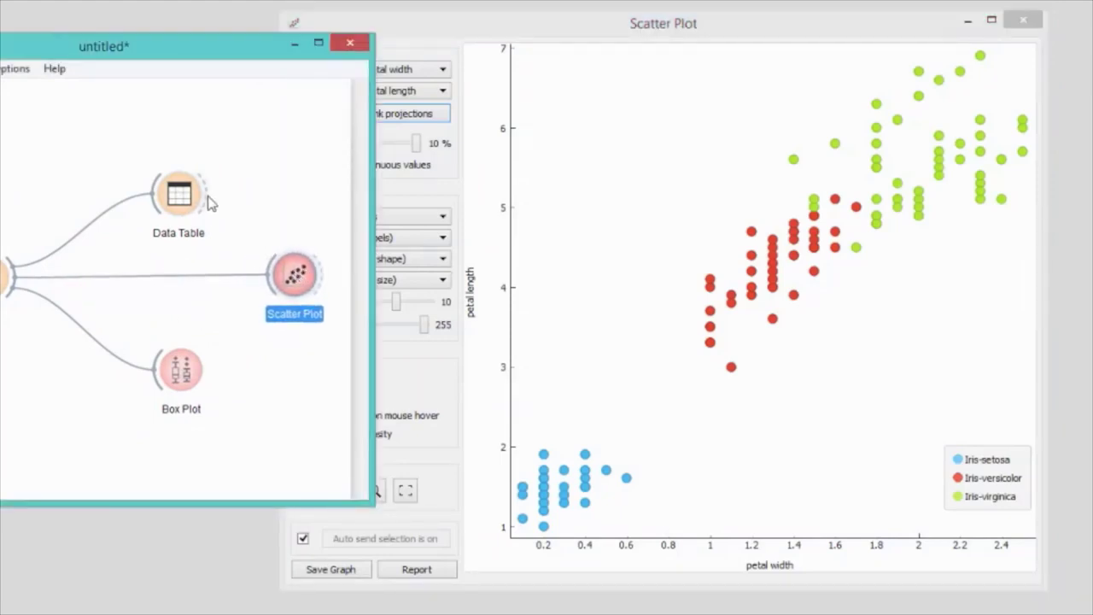
left_click_drag(207, 197, 273, 267)
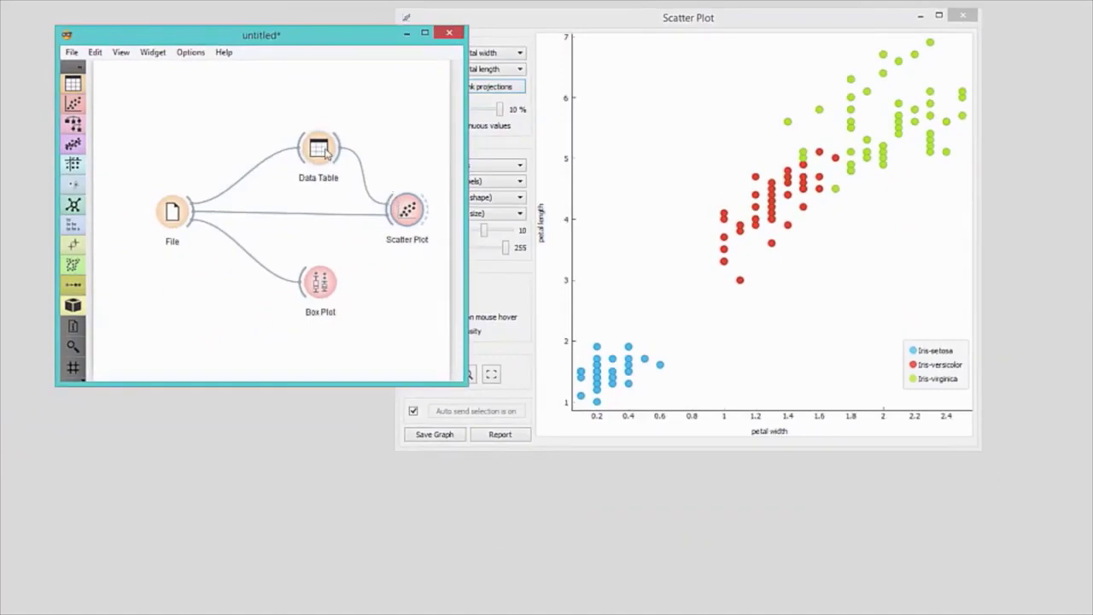
Step: Open the Data Table window and try out row selections around the setosa–versicolor boundary, including rows 47 and 44
double_click(326, 152)
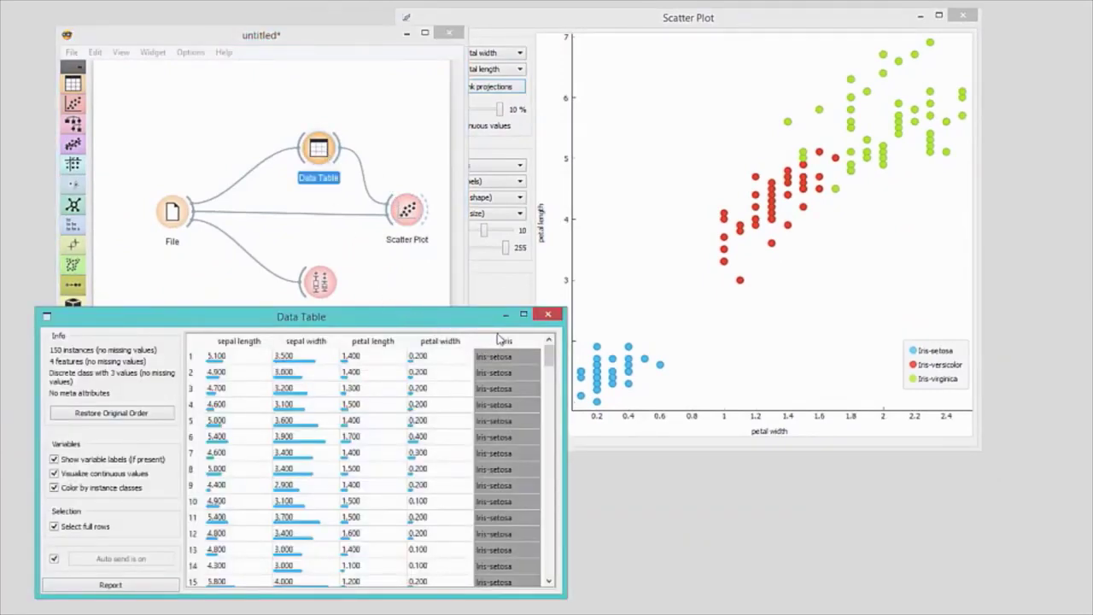
left_click_drag(549, 355, 547, 428)
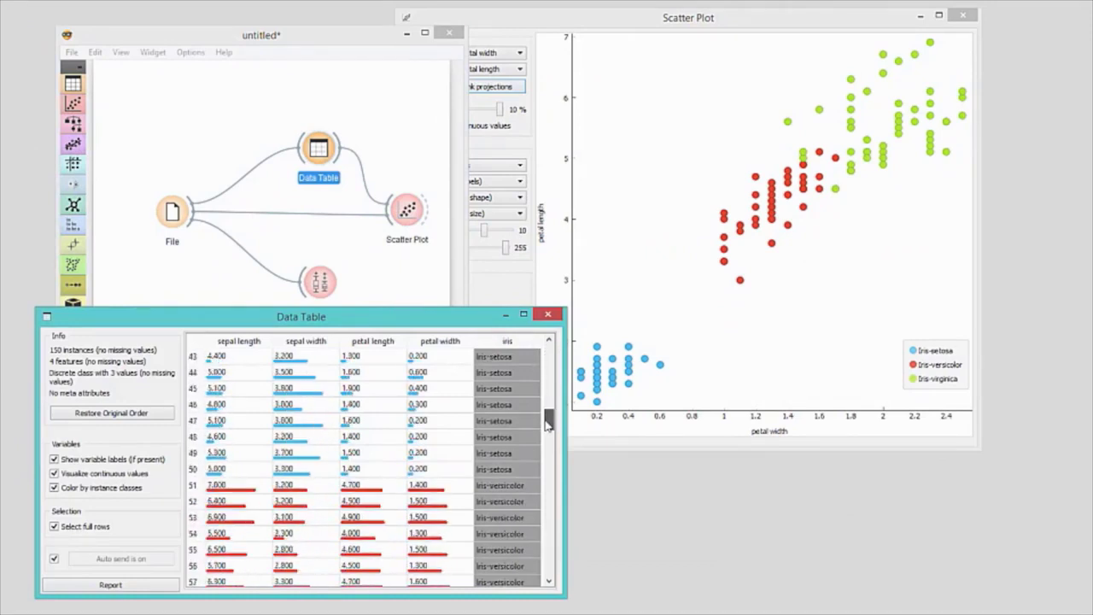
left_click(234, 422)
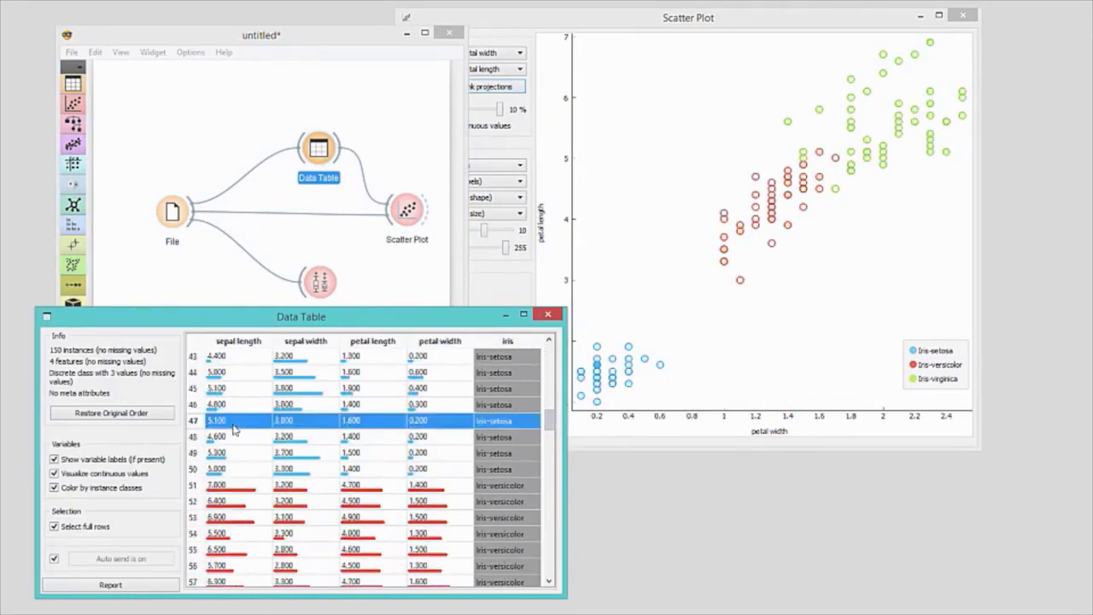
left_click(246, 537, "shift")
left_click(255, 378)
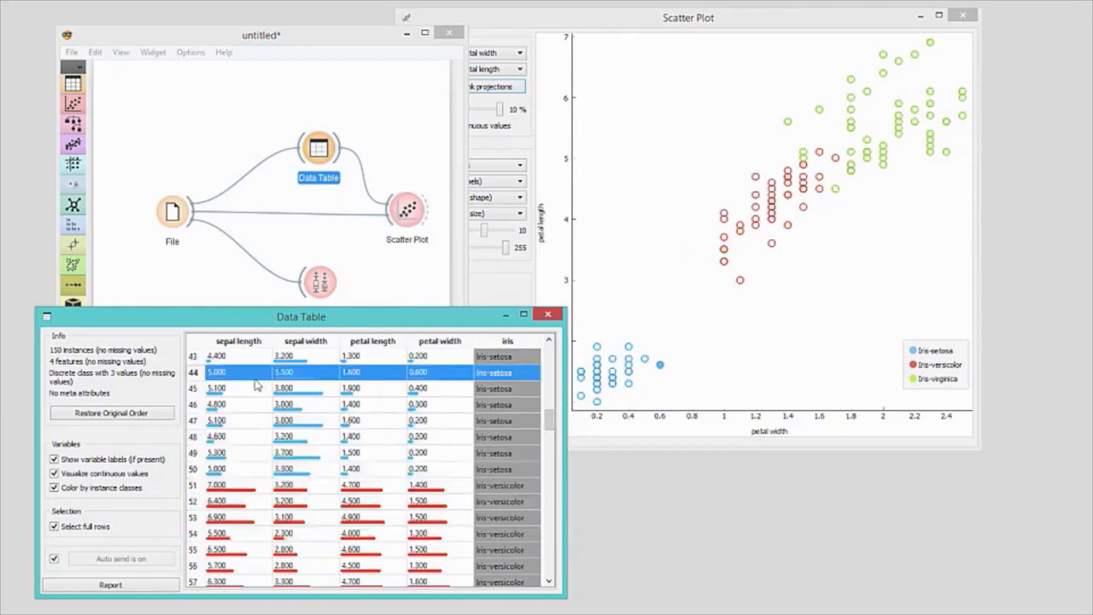
Step: Select rows 46 to 54 in the Data Table, followed by a block of Iris-versicolor rows that includes rows 60 to 64
left_click(288, 533)
left_click_drag(312, 456, 310, 416)
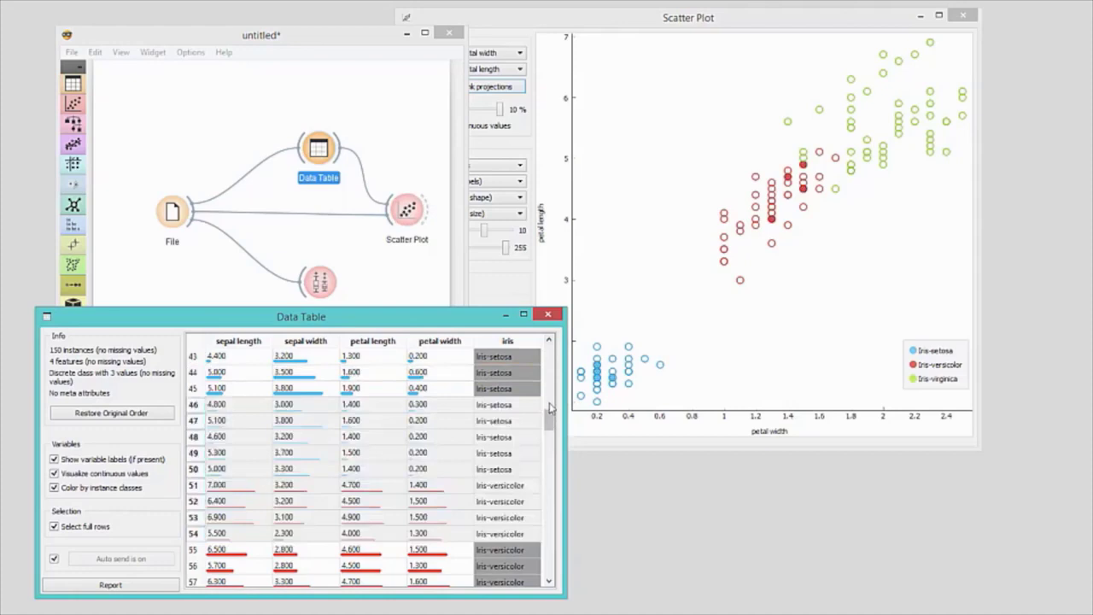
left_click_drag(551, 424, 550, 452)
left_click(413, 461, "shift")
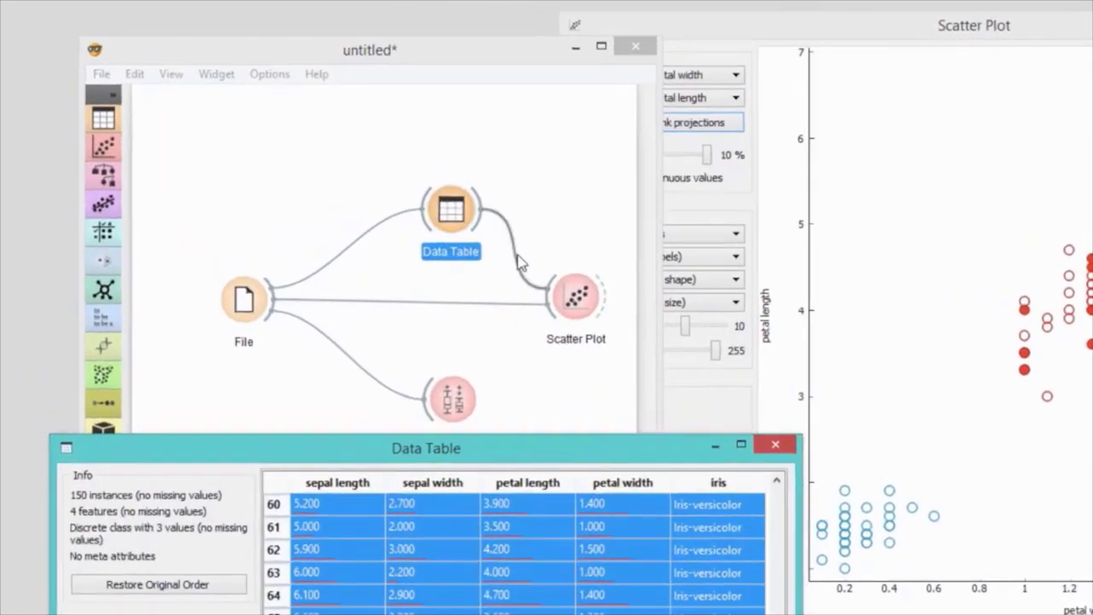
Step: Rewire the link between Data Table and Scatter Plot so that Other Data feeds Data Subset instead of Selected Data
double_click(365, 180)
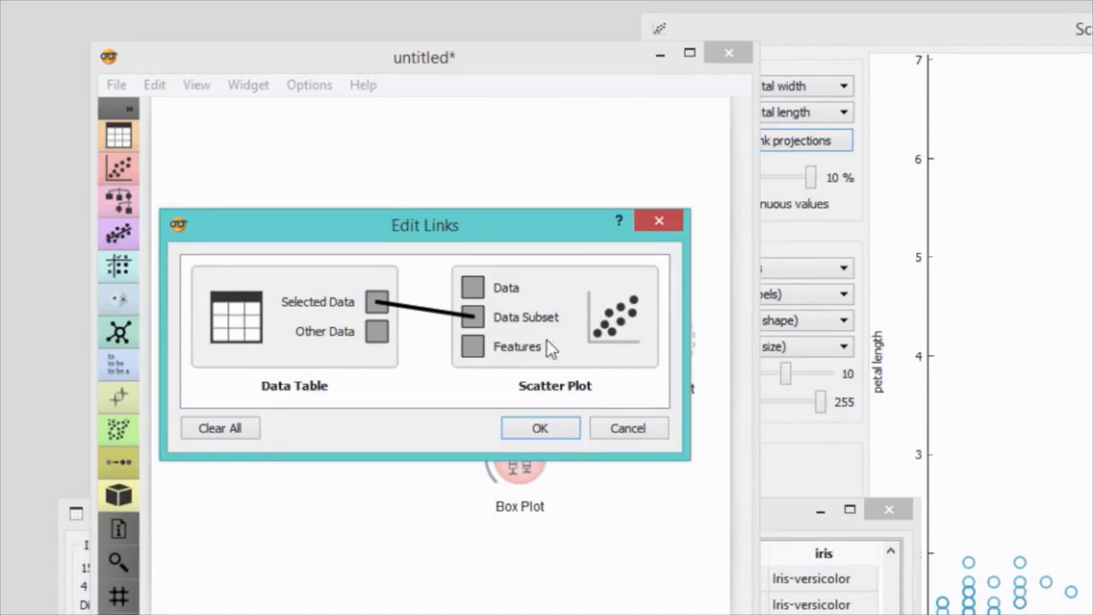
left_click(432, 312)
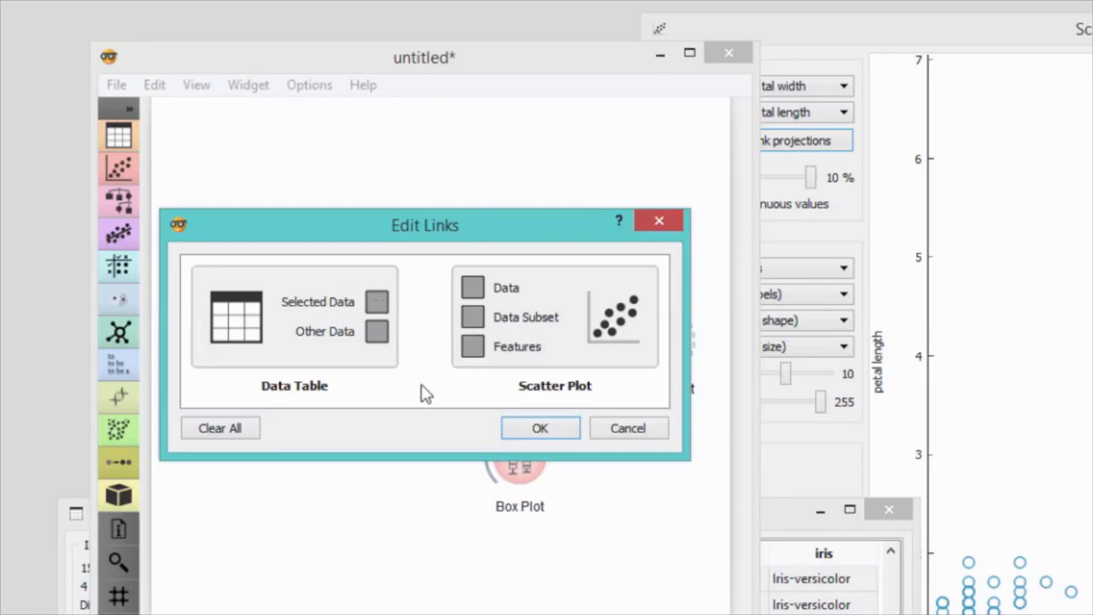
left_click_drag(376, 331, 472, 317)
left_click(539, 428)
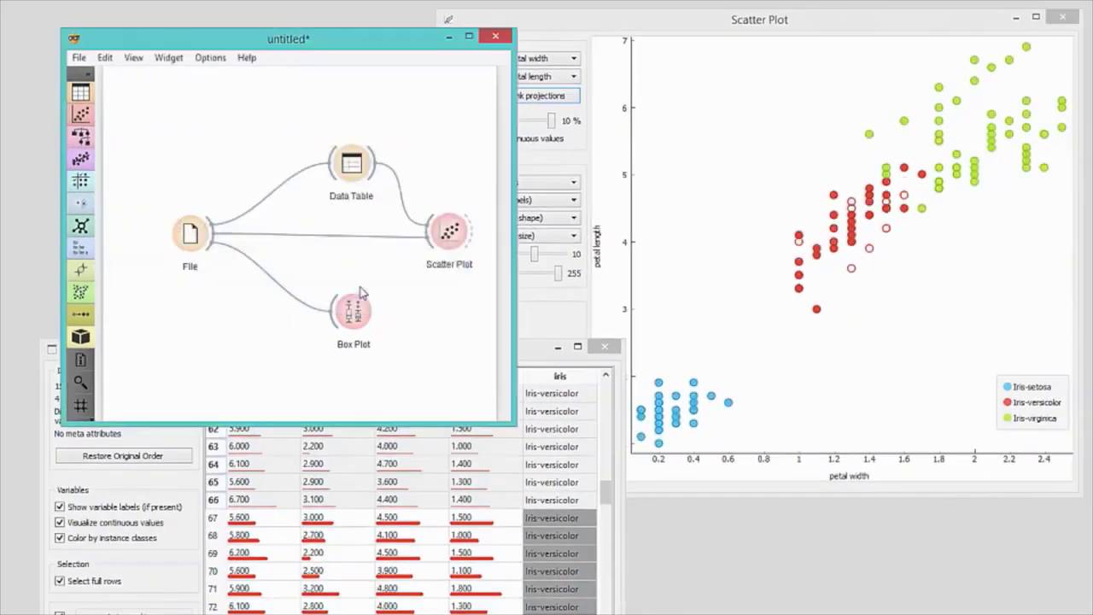
left_click(611, 39)
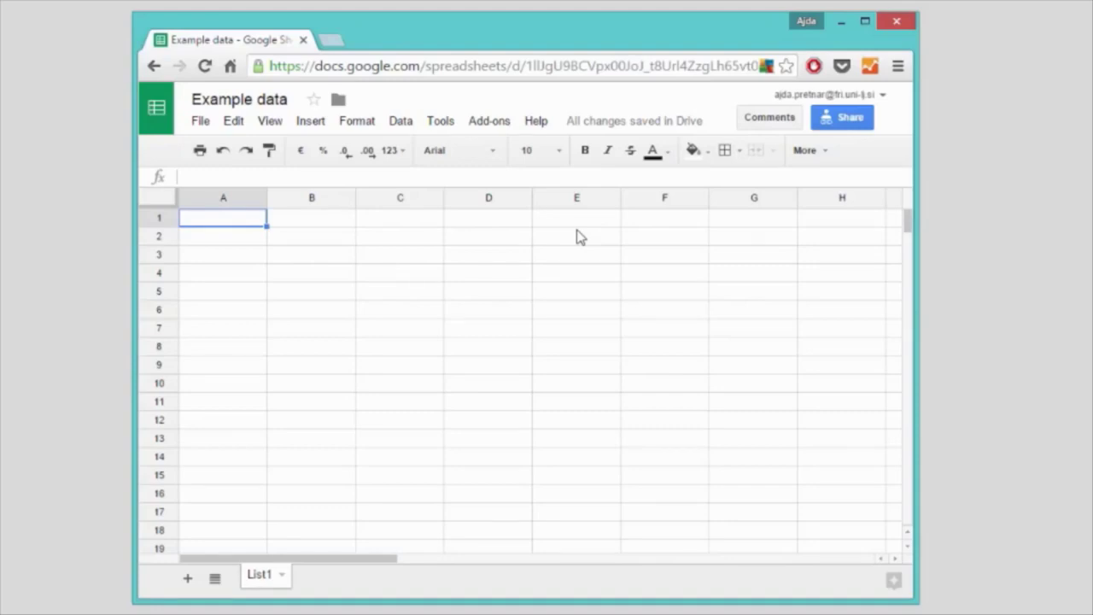
Step: In the Google Sheets spreadsheet, enter the row 1 headers name, gender, height, weight, eye color and hair color
type("name")
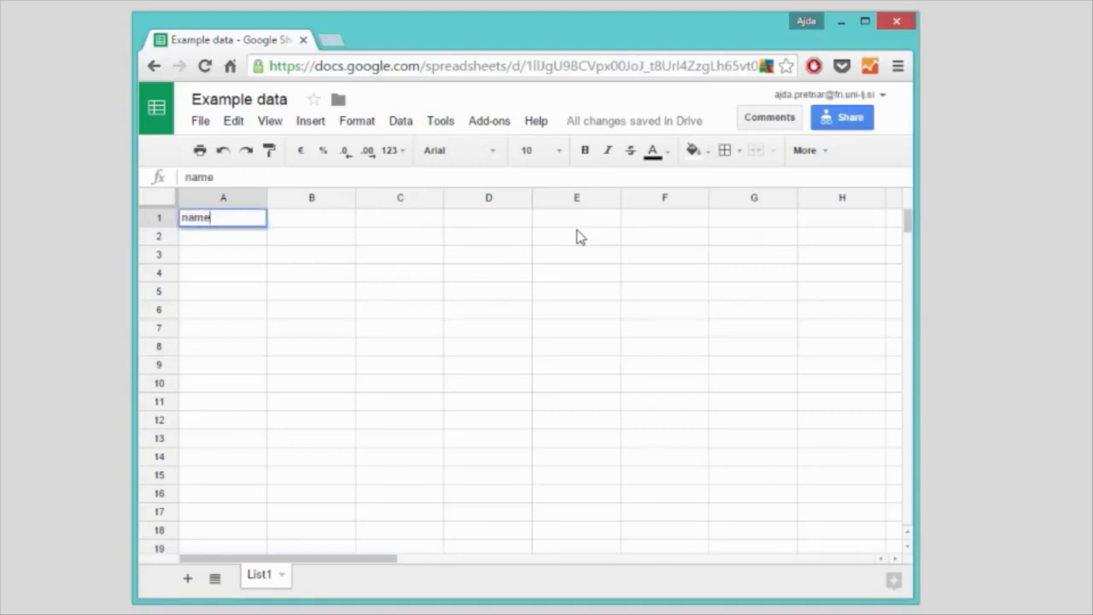
key("Tab")
type("gender")
key("Tab")
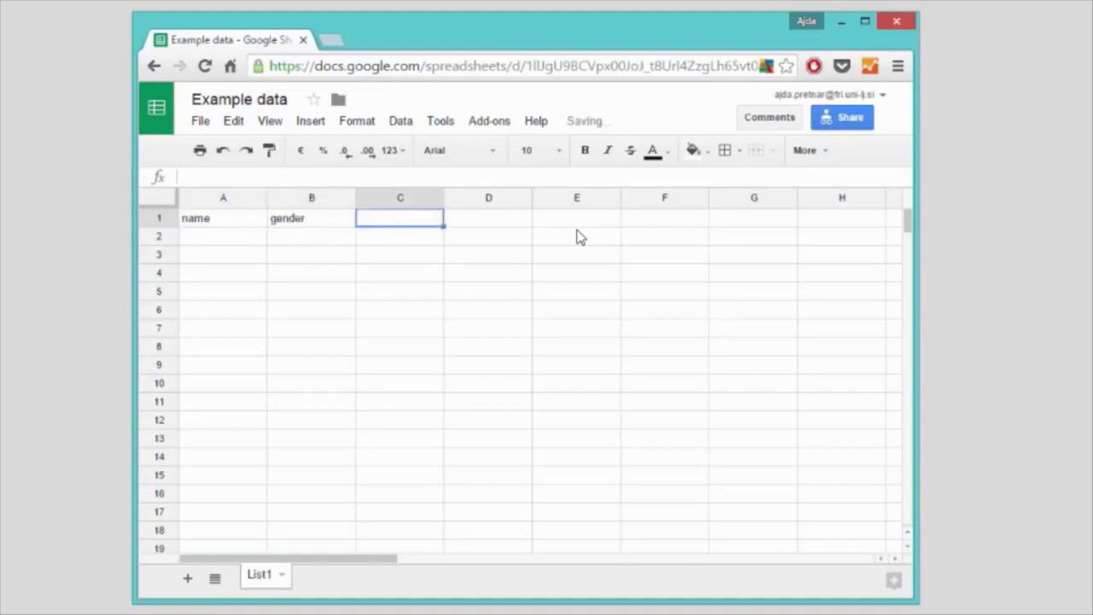
type("height")
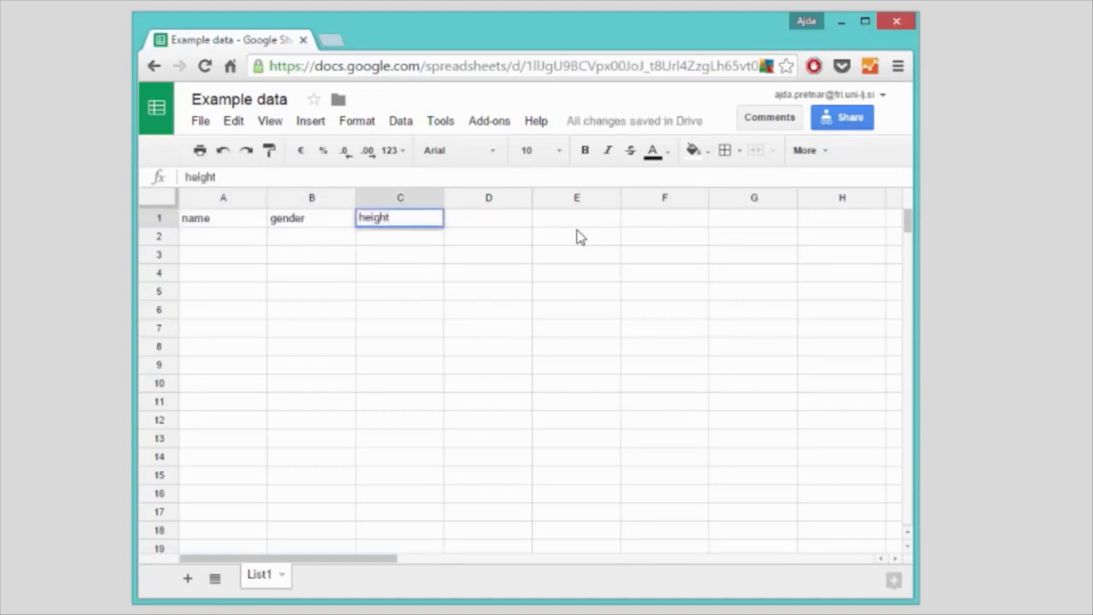
key("Tab")
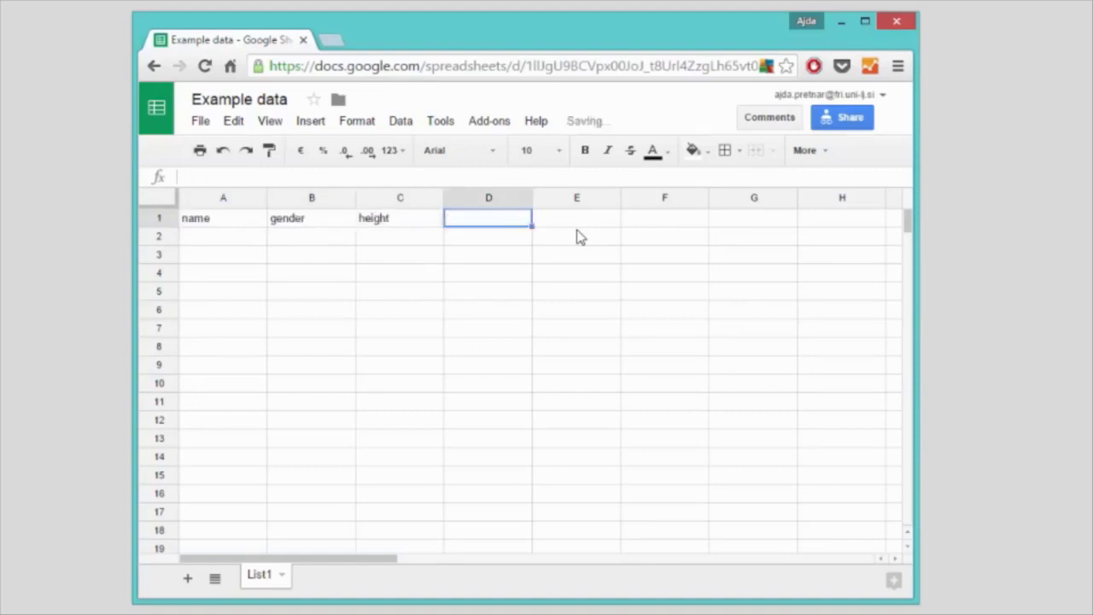
type("weight")
key("Tab")
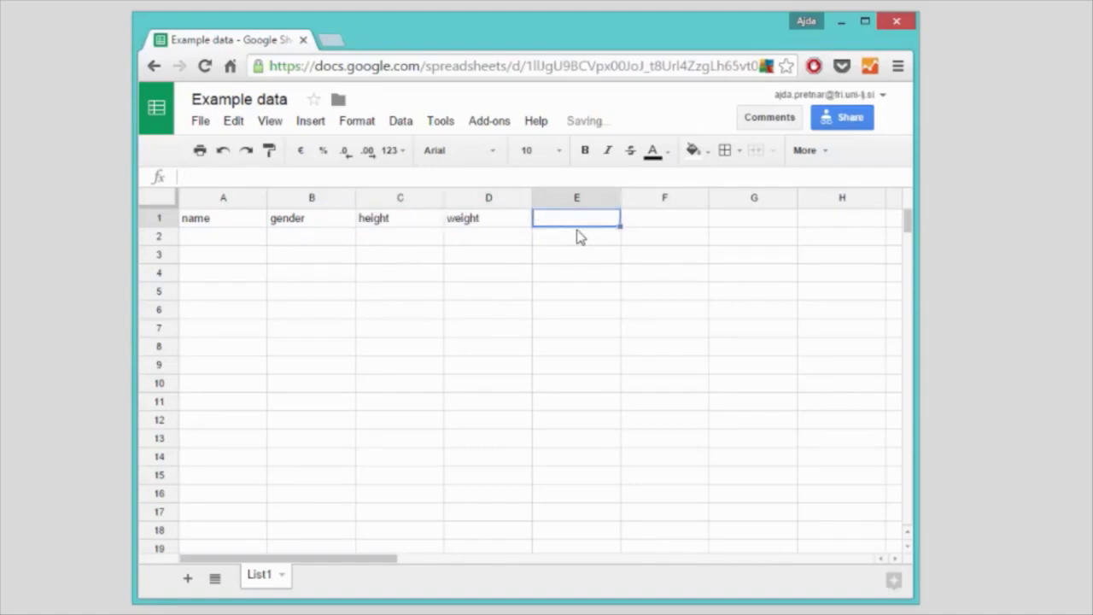
type("eye color")
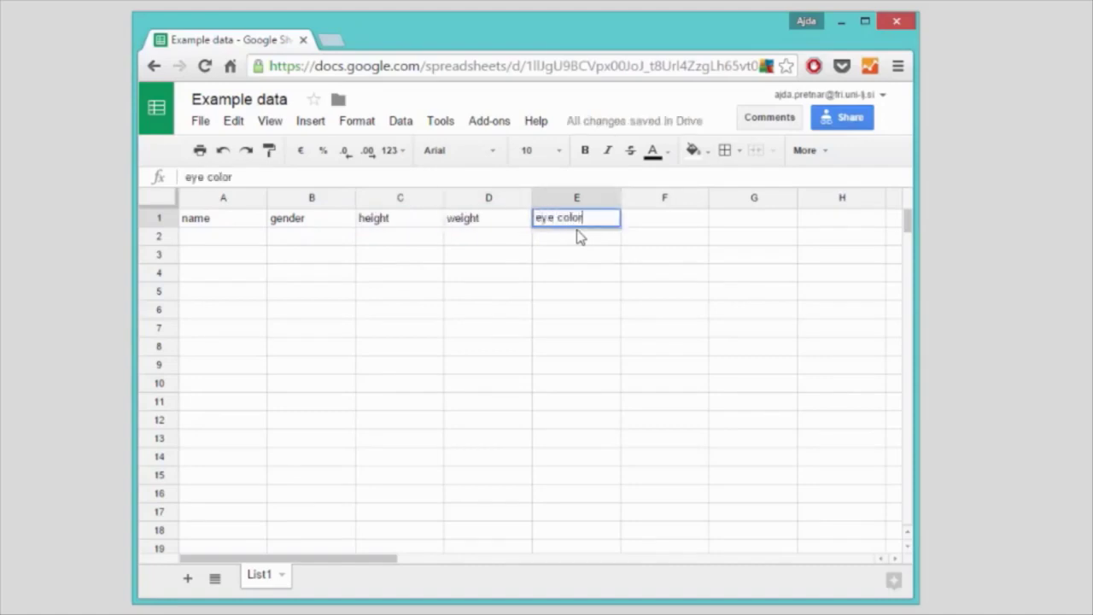
key("Tab")
type("hair color")
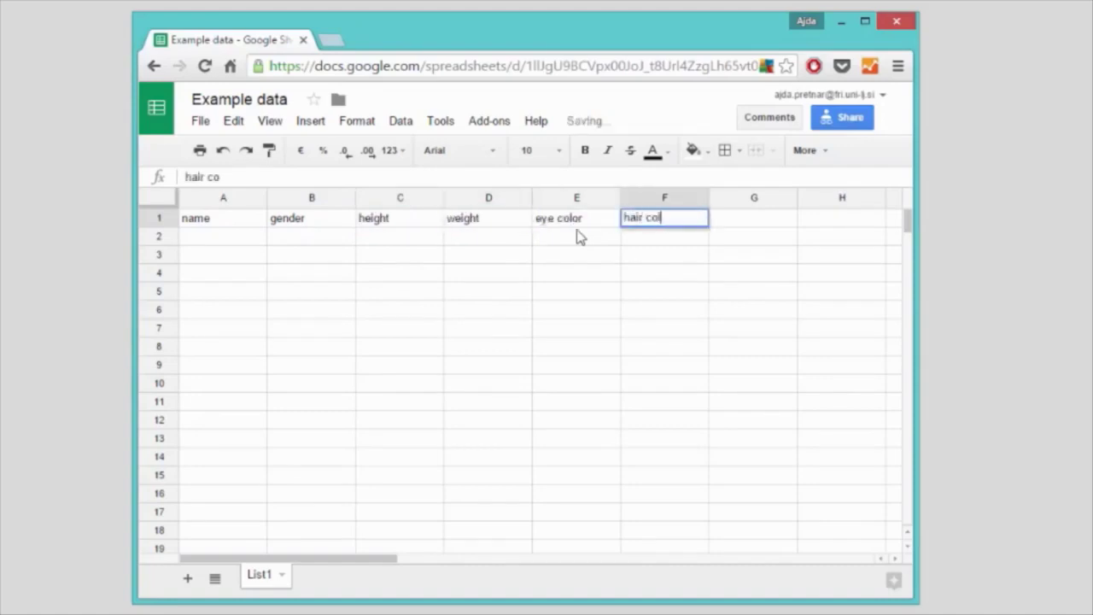
key("Return")
Step: Enter people's first names in the name column from A2 to A5, one per row
key("Left")
key("Left")
key("Left")
key("Left")
key("Left")
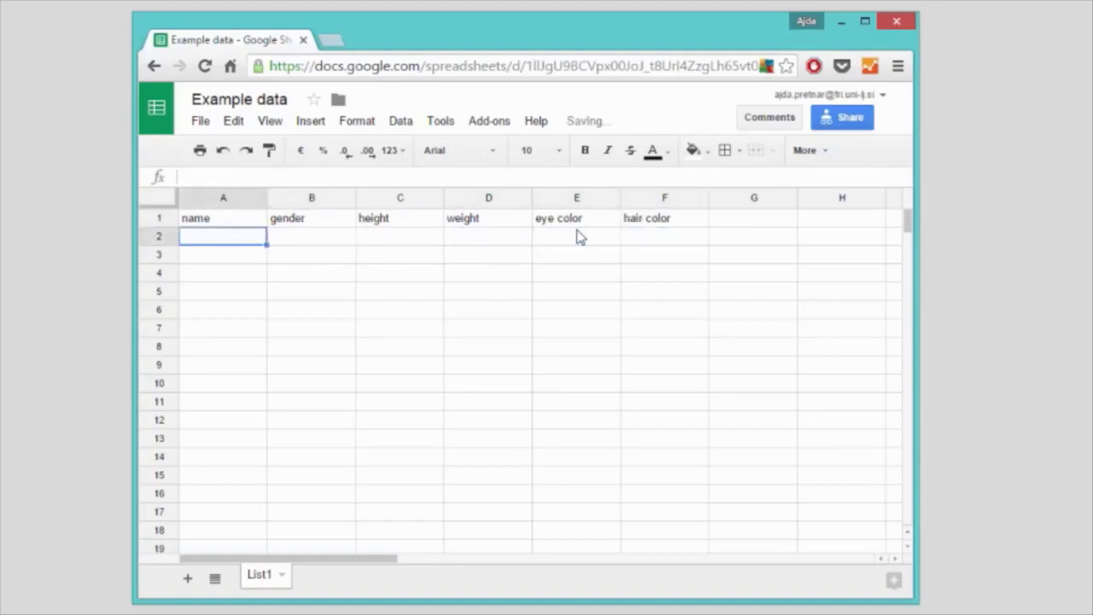
type("Jill")
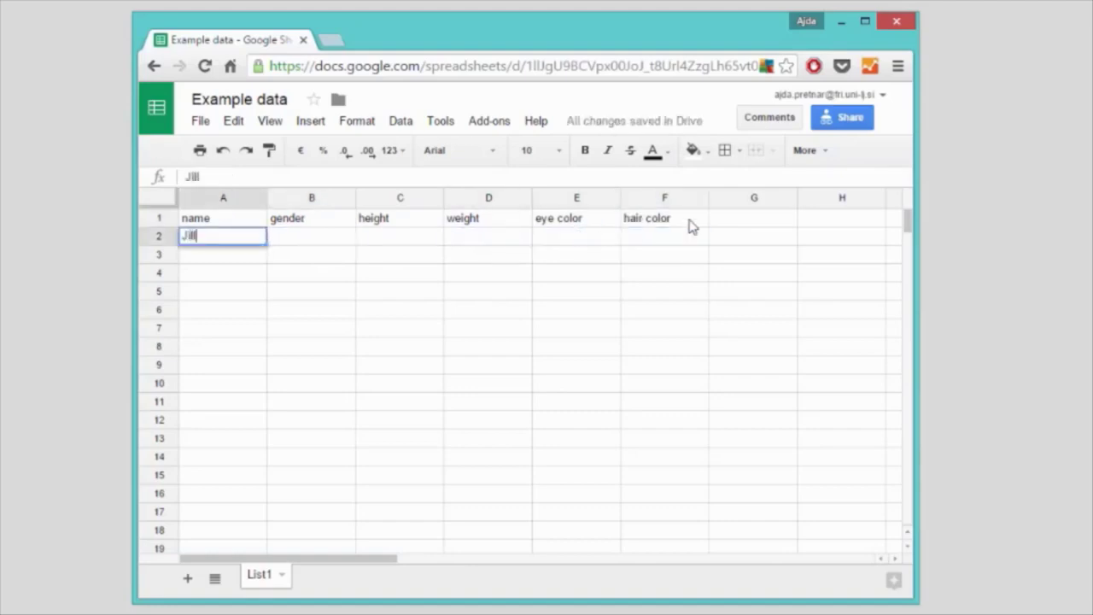
key("Return")
type("Jack")
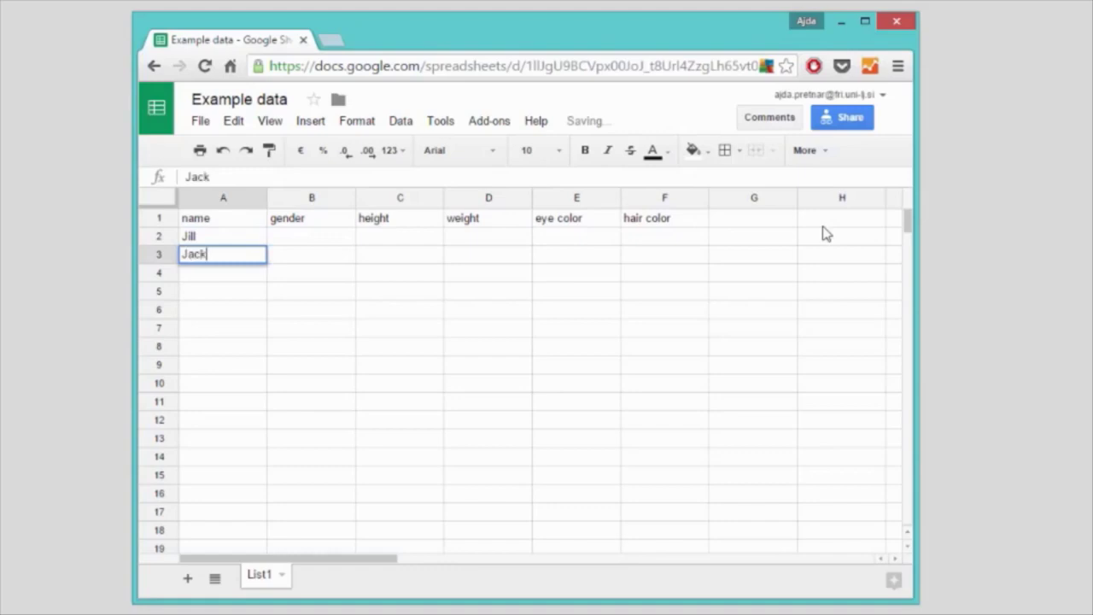
key("Return")
type("Mark")
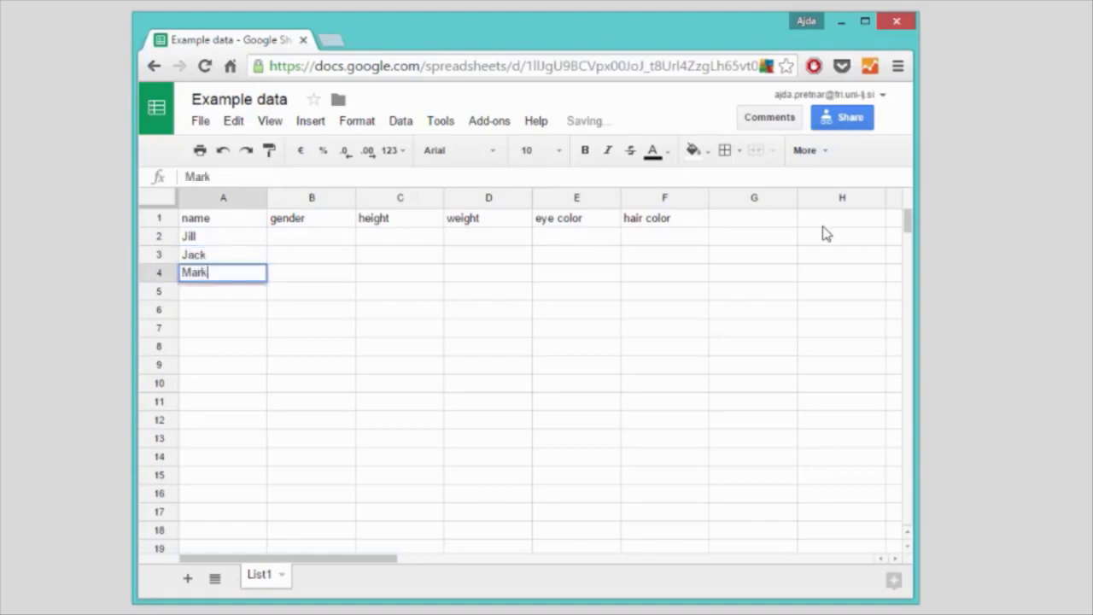
key("Return")
type("Ann")
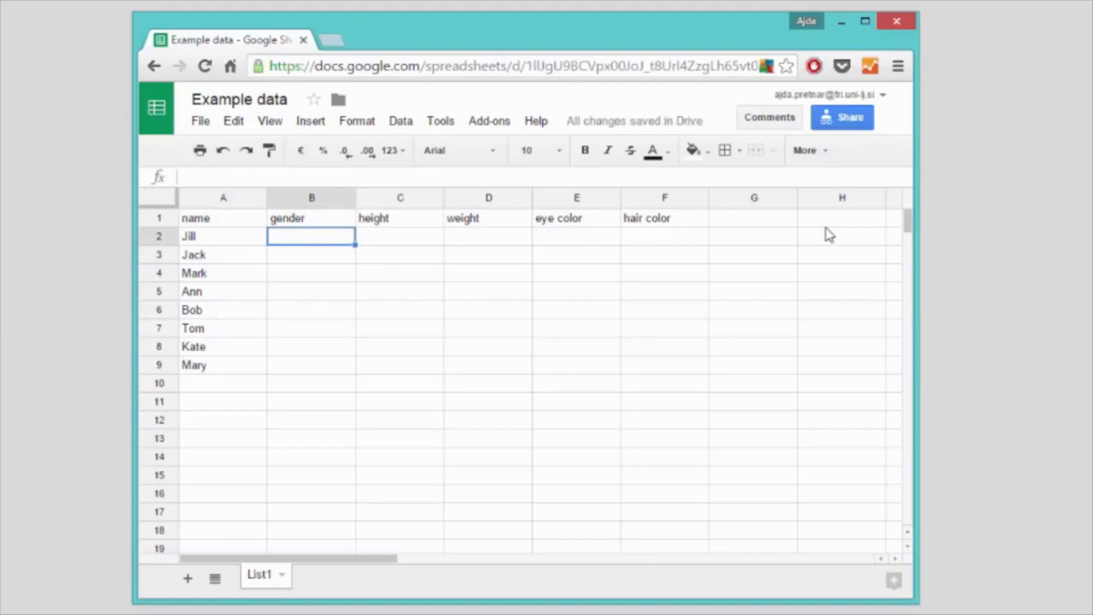
Step: Fill the gender column from B2 to B5 with female, male, male and female
type("female")
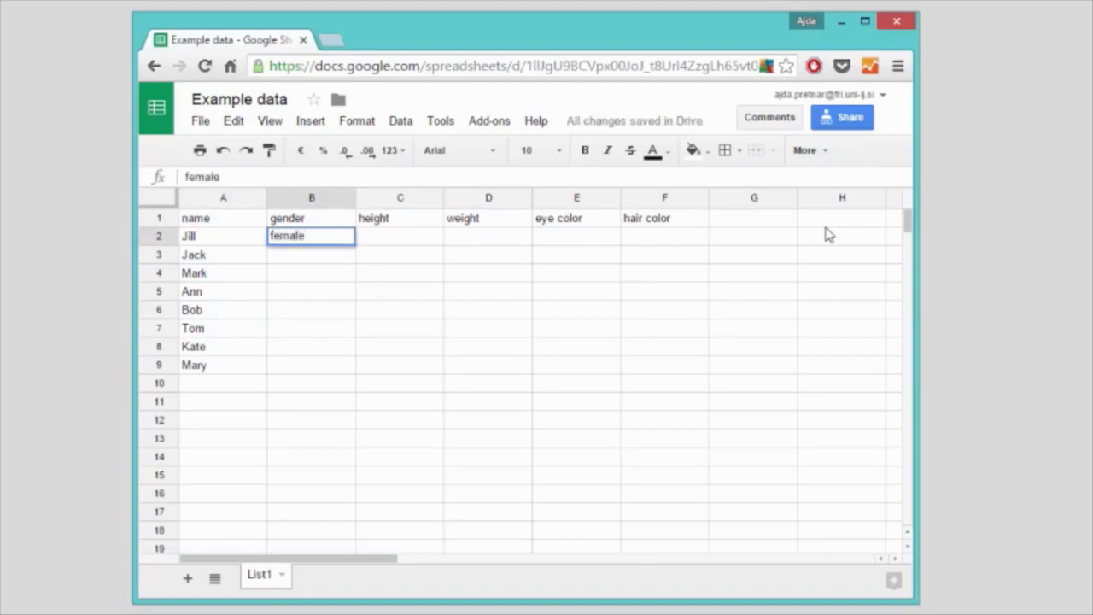
key("Return")
type("male")
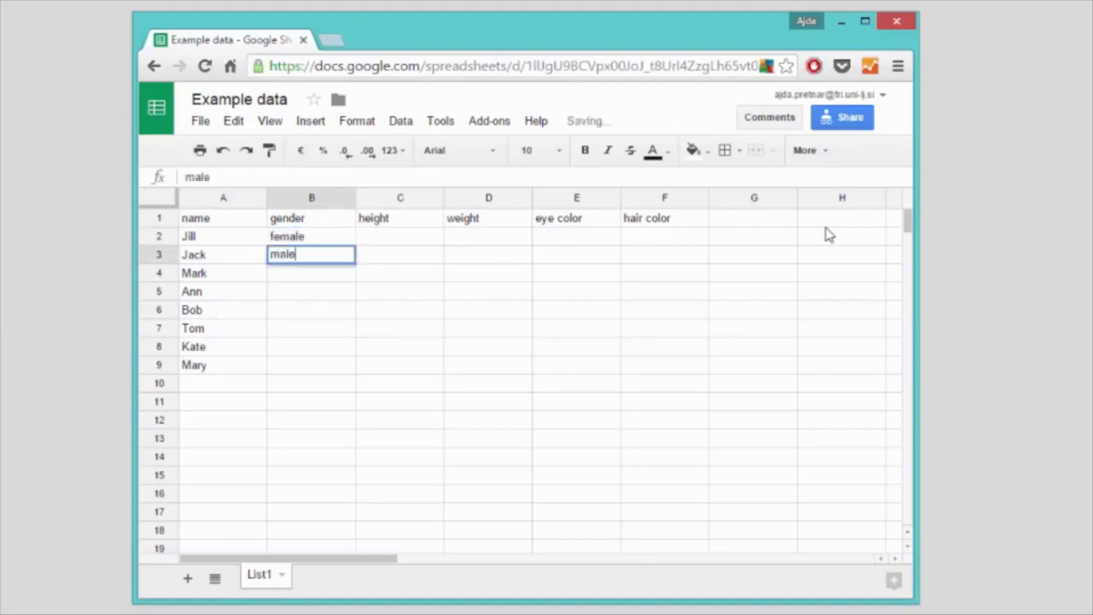
key("Return")
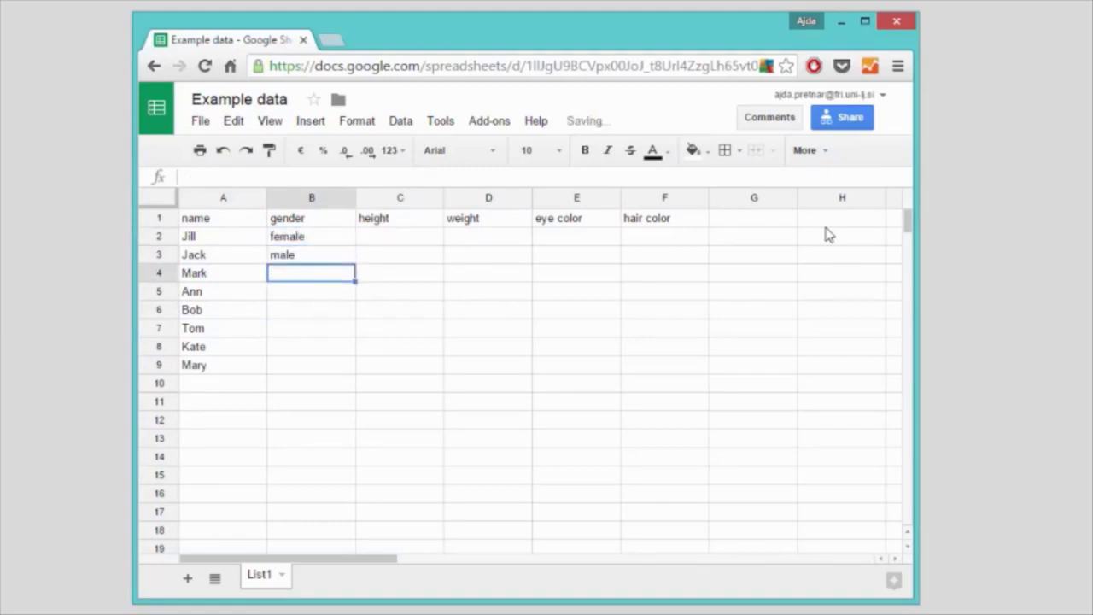
type("male")
key("Return")
type("female")
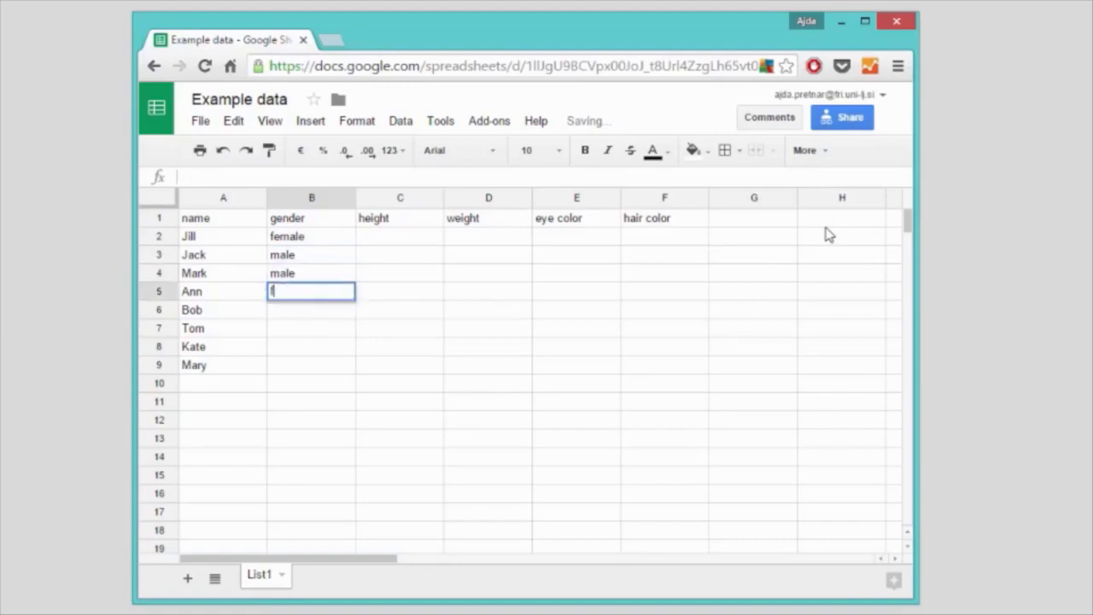
key("Return")
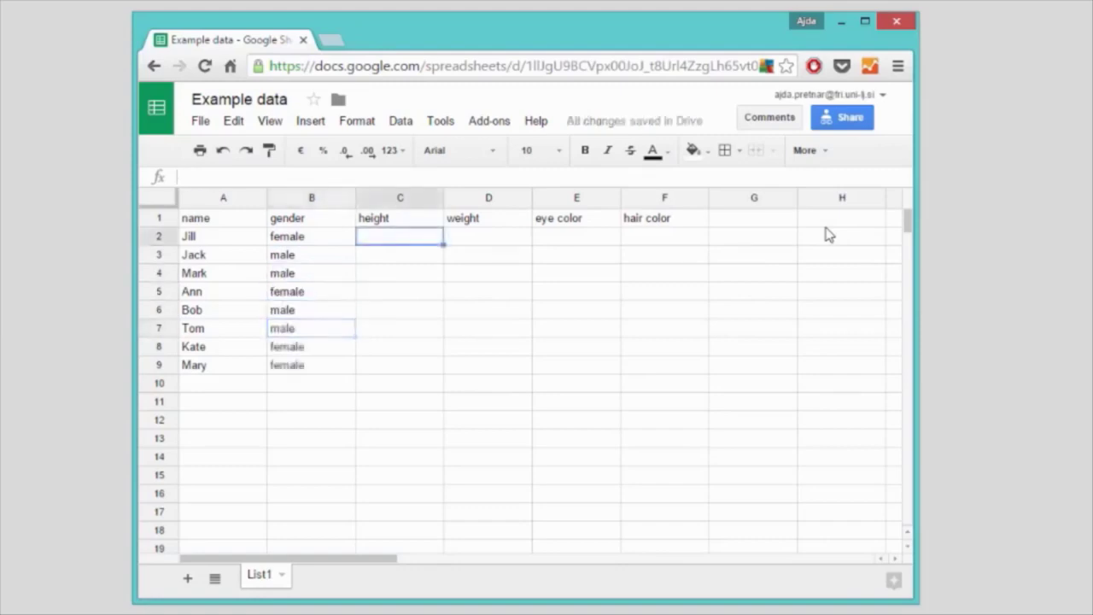
Step: Fill the height column from C2 to C7 with 1.6, 1.75, 1.65, 1.7, 1.85 and 1.9
type("1.6")
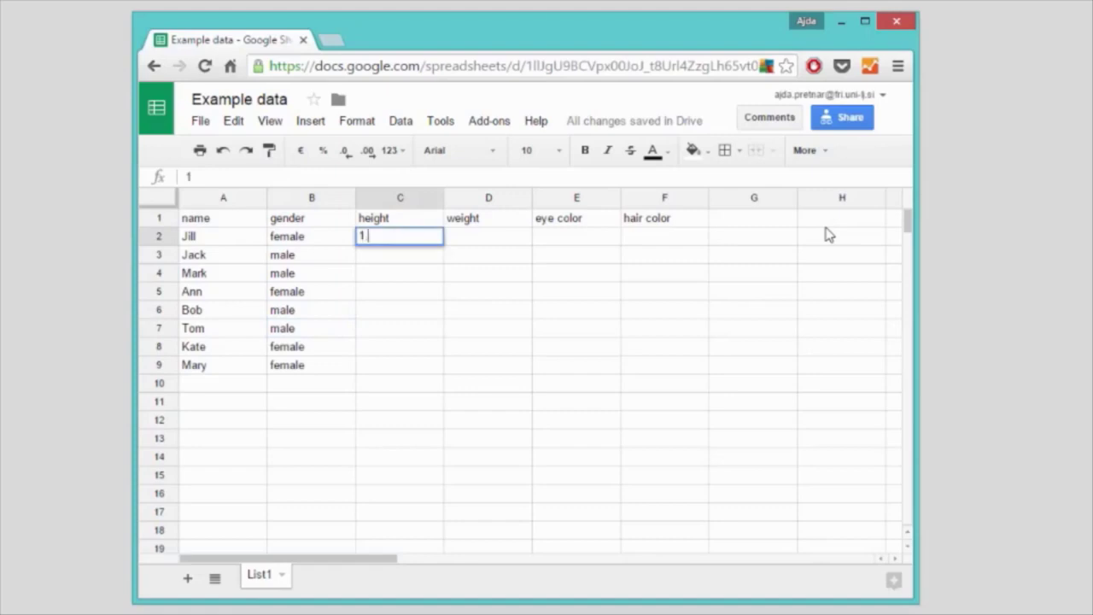
key("Return")
type("1.75")
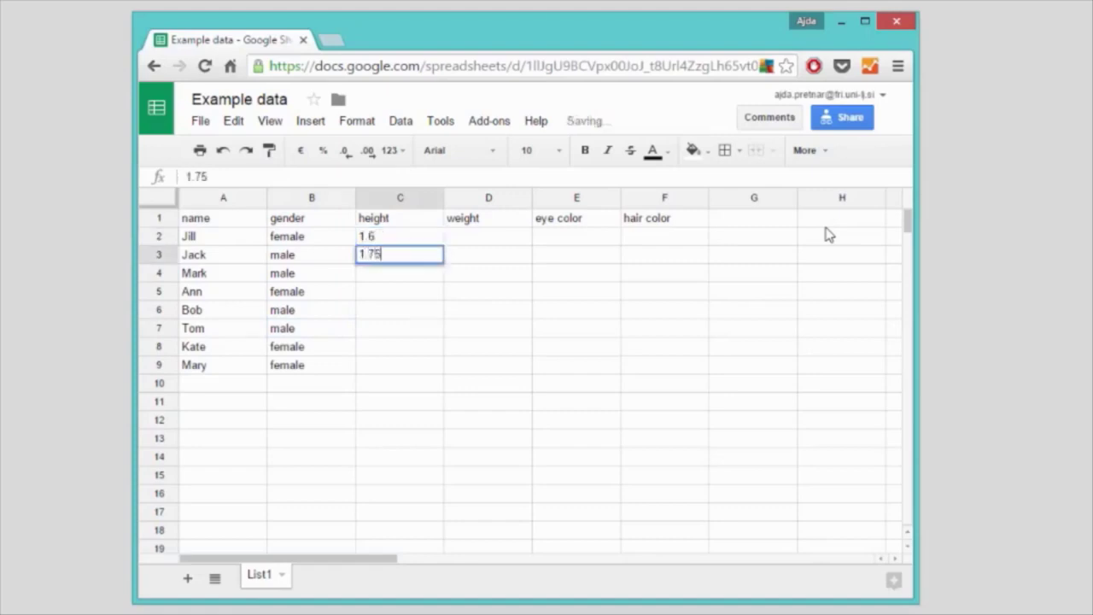
key("Return")
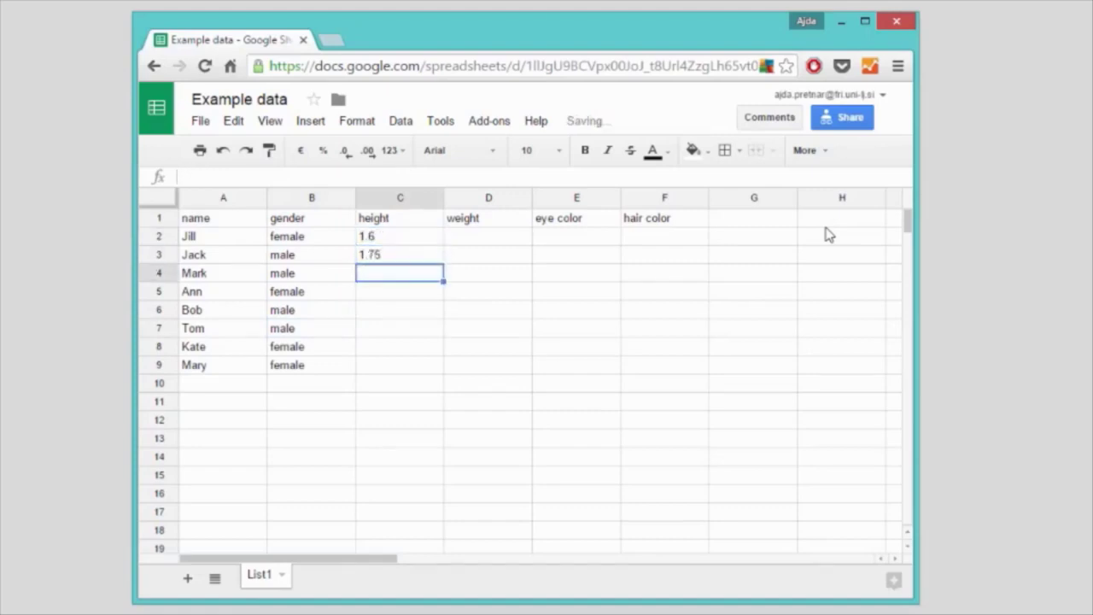
type("1.65")
key("Return")
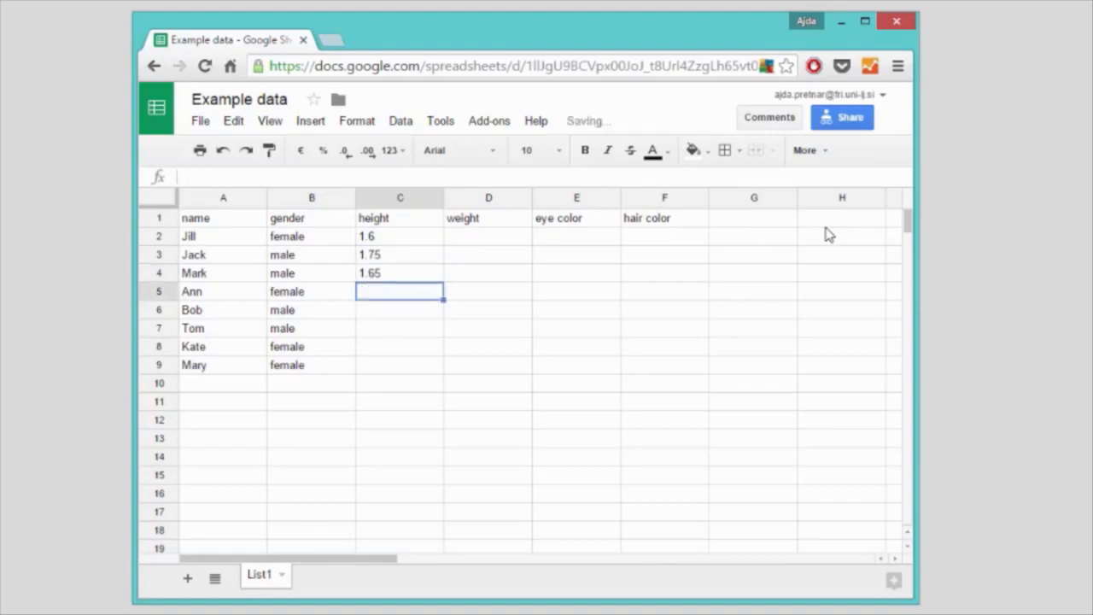
type("1.7")
key("Return")
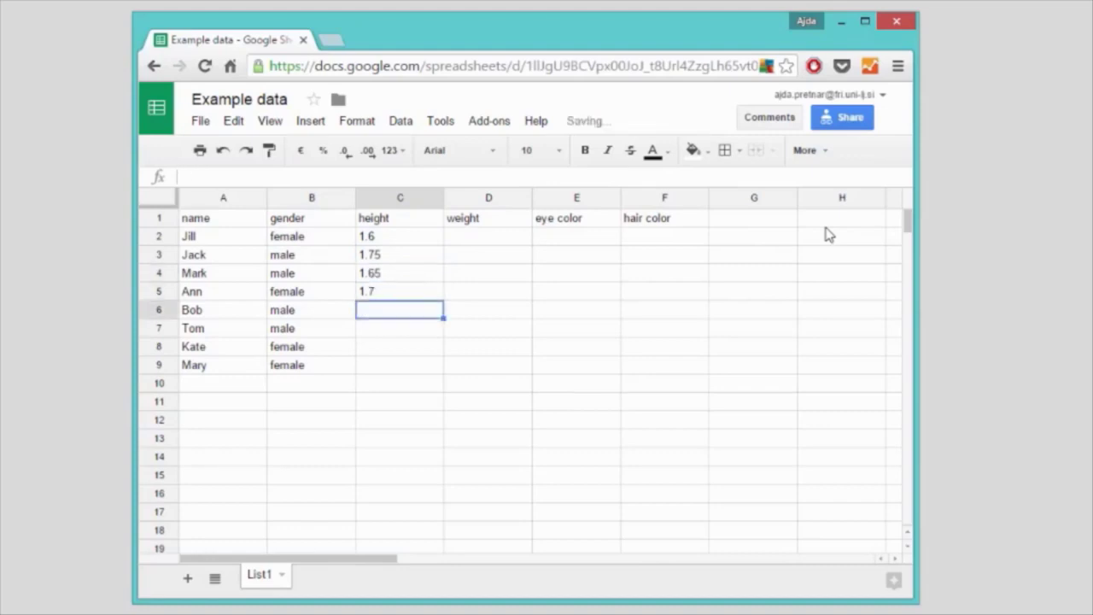
type("1.85")
key("Return")
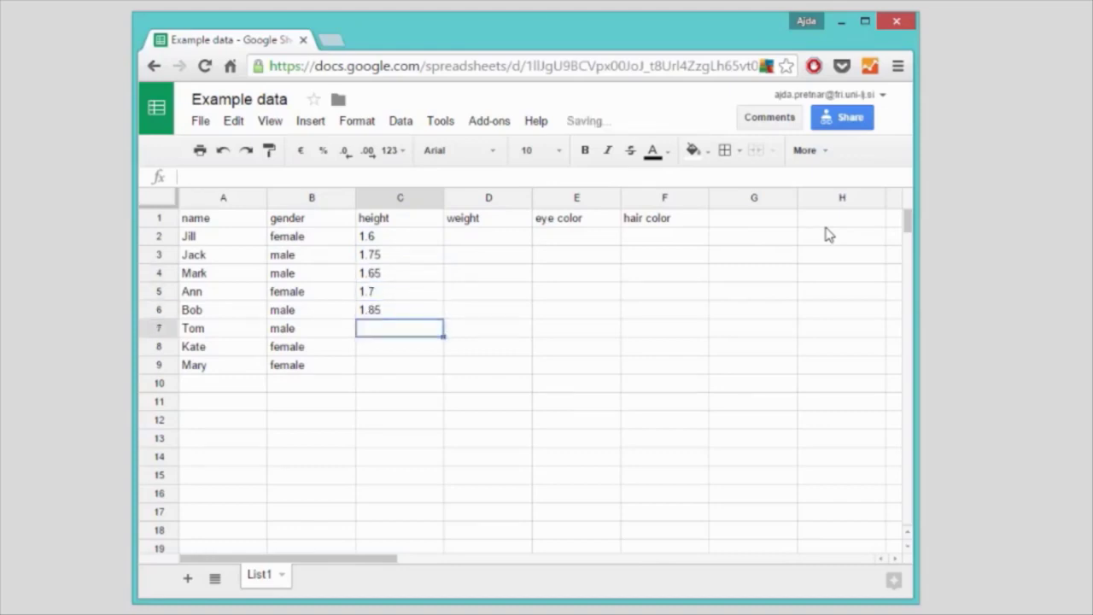
type("1.9")
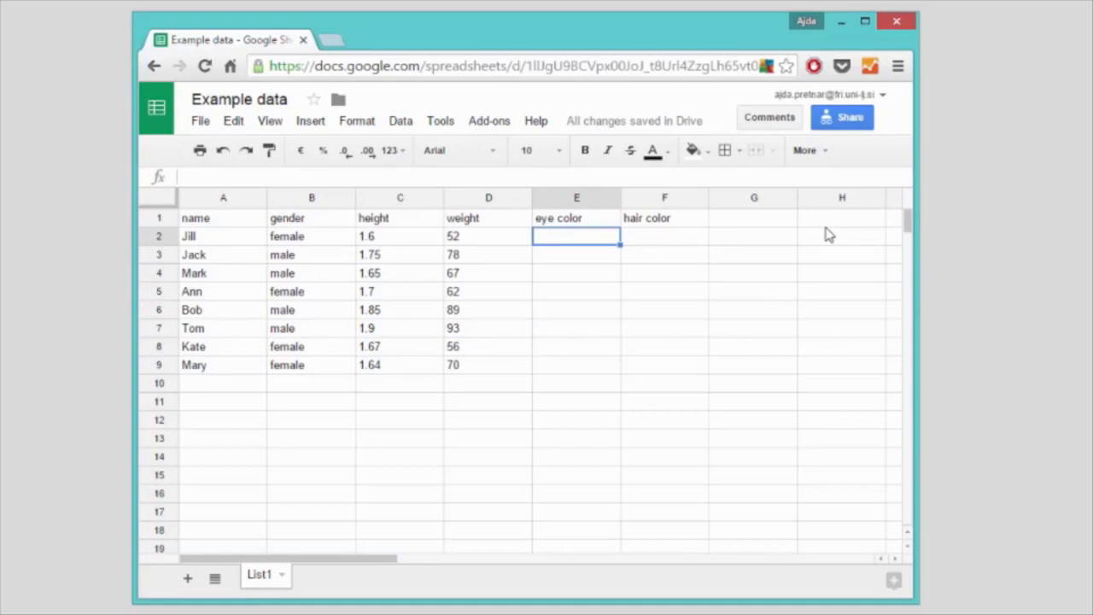
Step: Enter the eye colors blue, brown and brown in E2 to E4, and the hair color red in F9
type("blue")
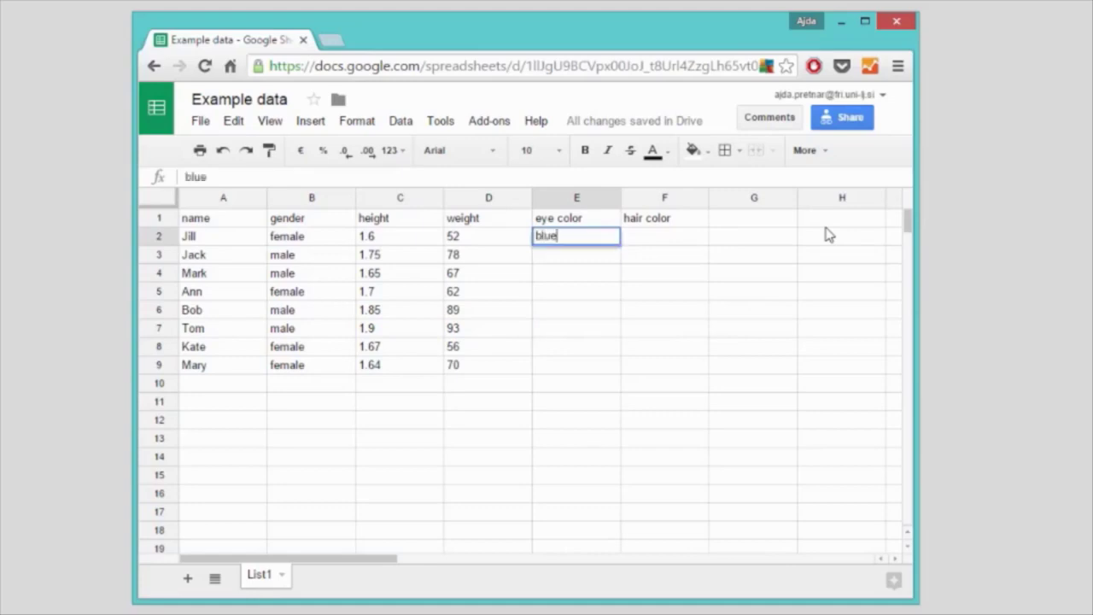
key("Return")
type("brown")
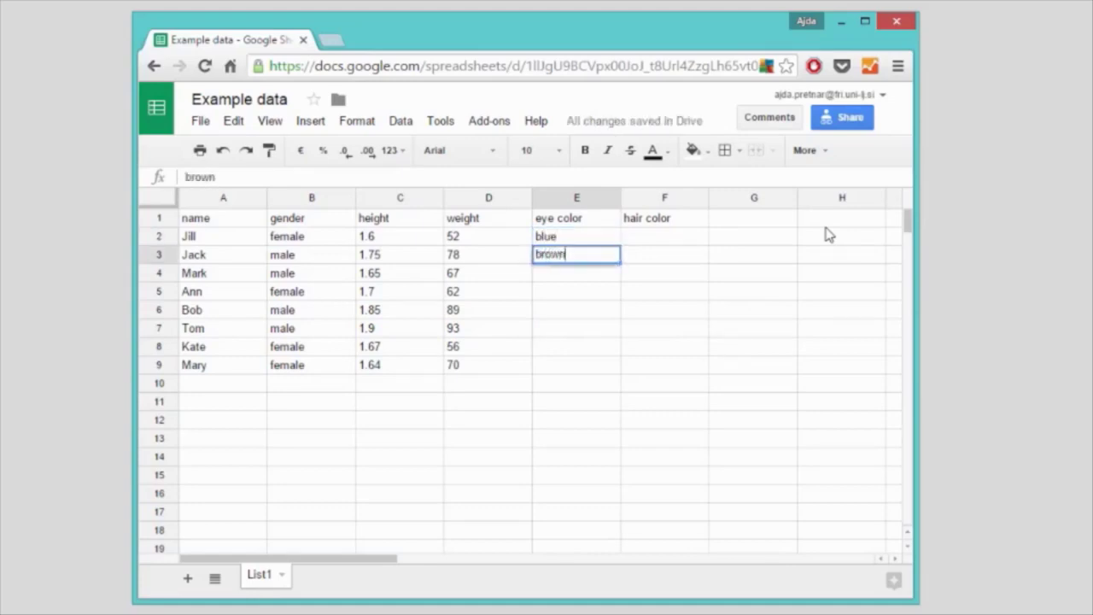
key("Return")
type("b")
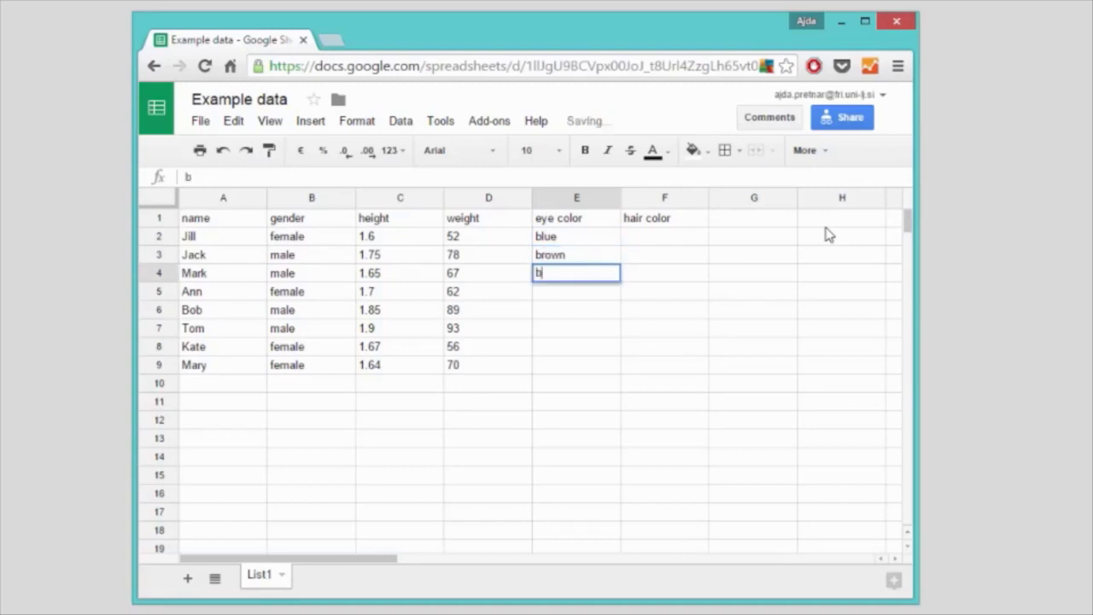
type("r")
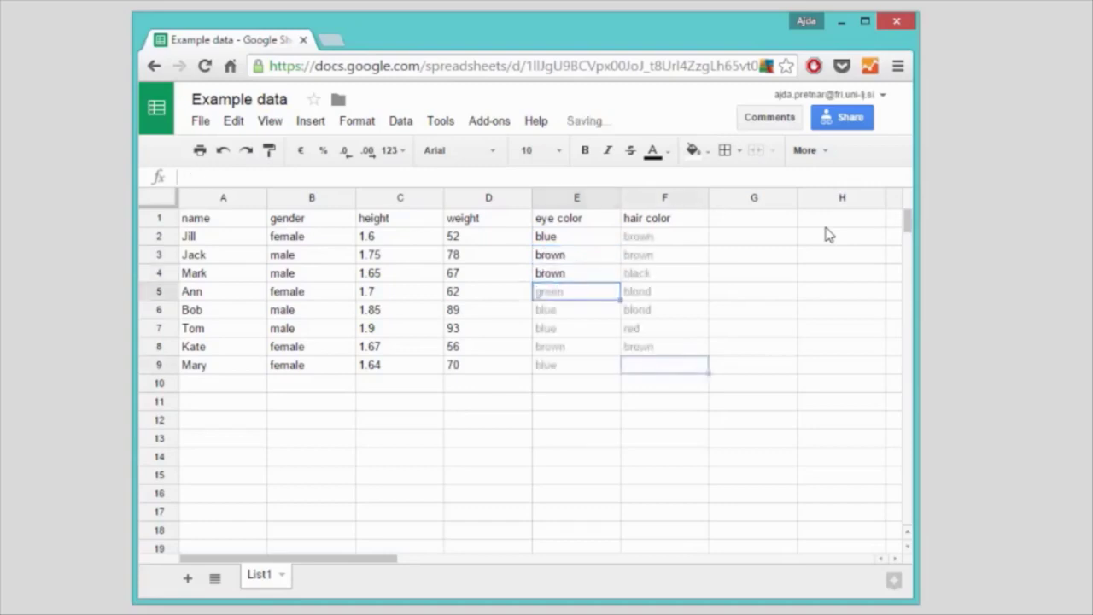
type("red")
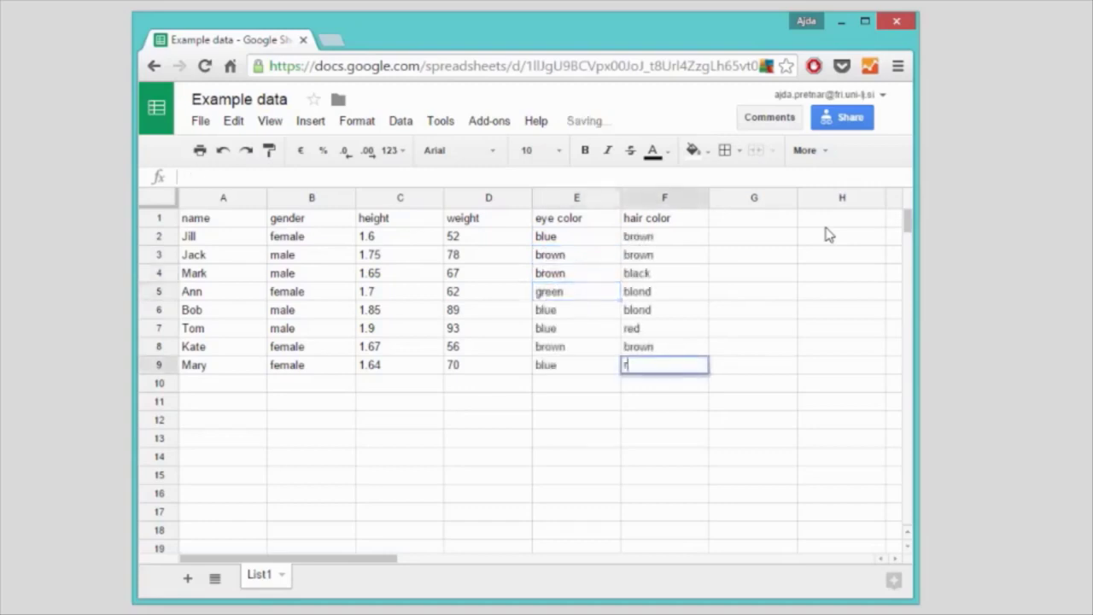
key("Return")
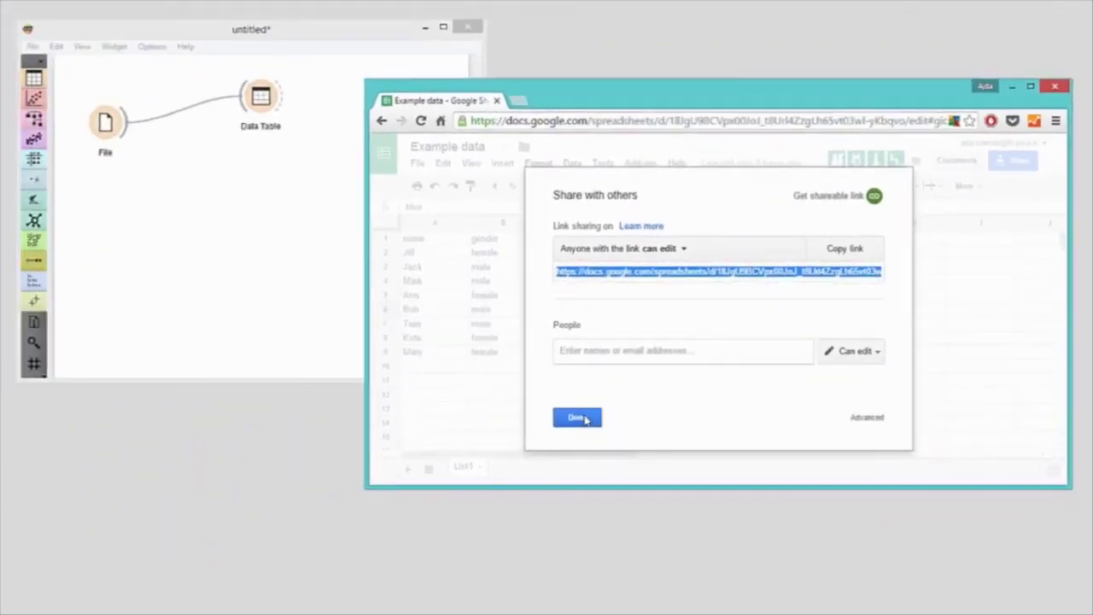
Step: Close the spreadsheet's link-sharing dialog and switch to the Orange workflow with the File and Data Table widgets
left_click(586, 419)
left_click(175, 230)
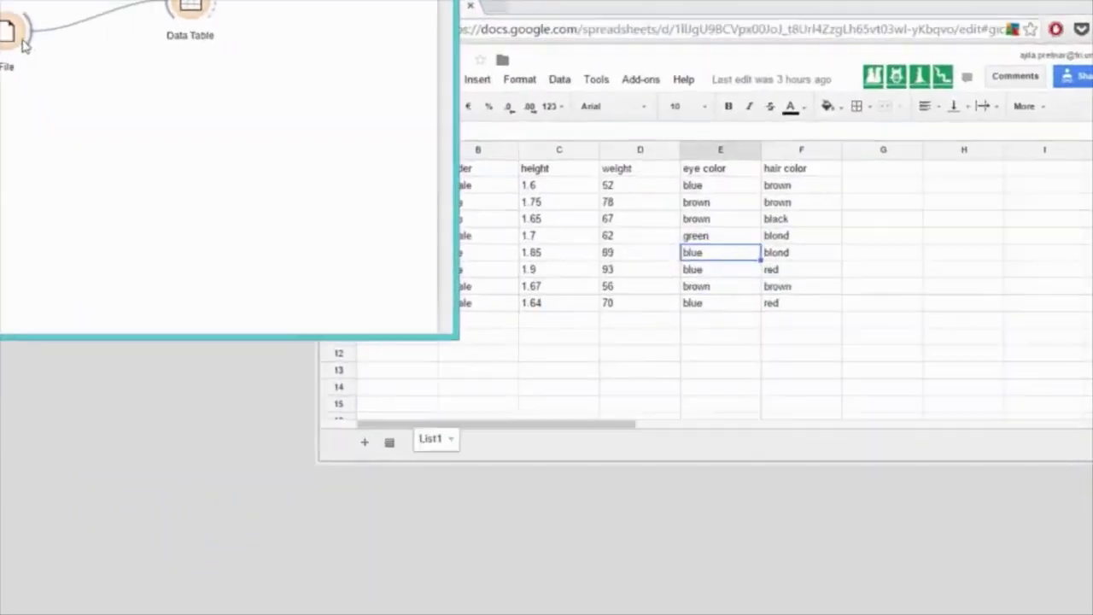
Step: Load the Google spreadsheet into the File widget from its copied share link and view the data in the Data Table
double_click(19, 39)
left_click_drag(434, 316, 394, 316)
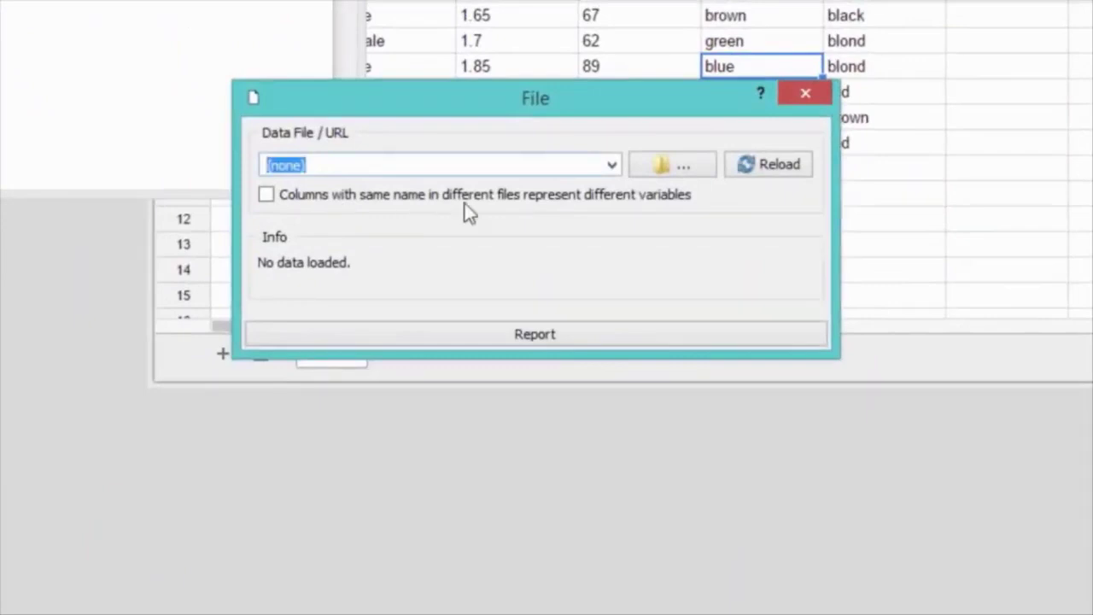
key("ctrl+v")
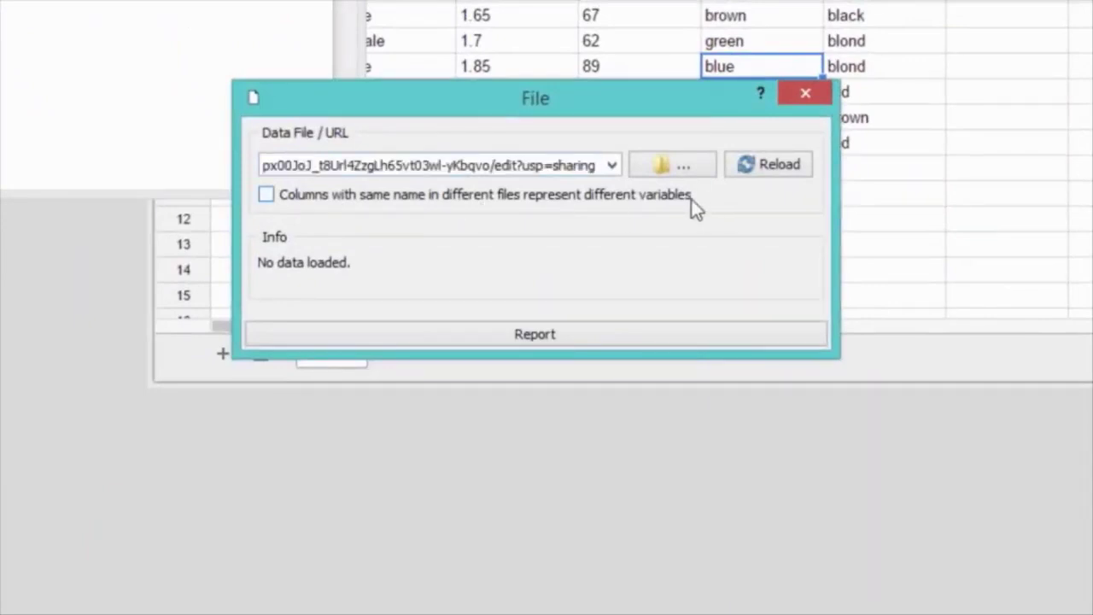
left_click(750, 162)
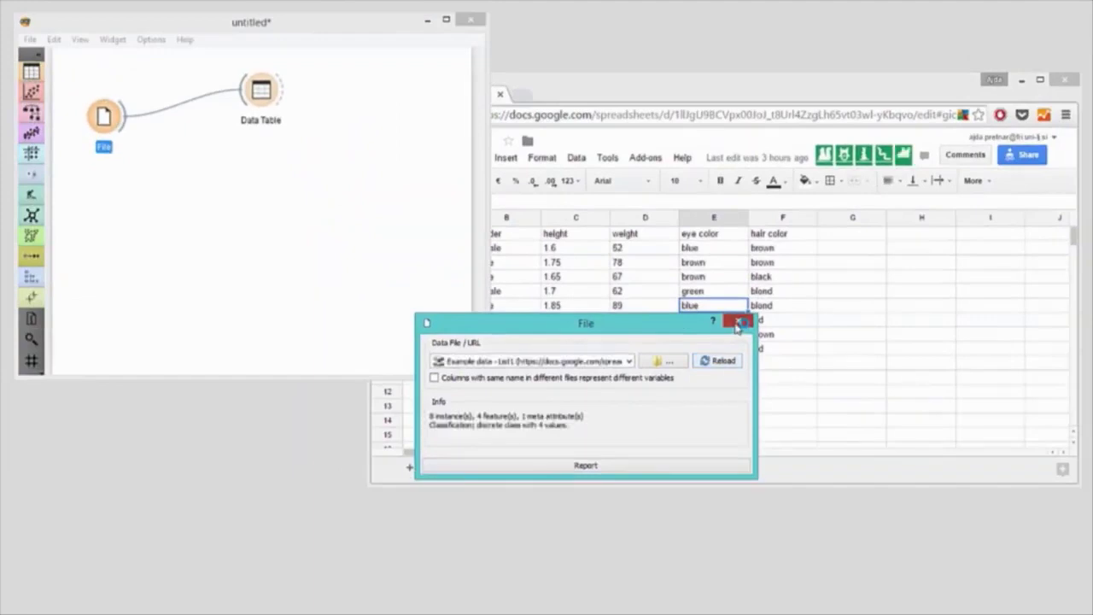
left_click(737, 323)
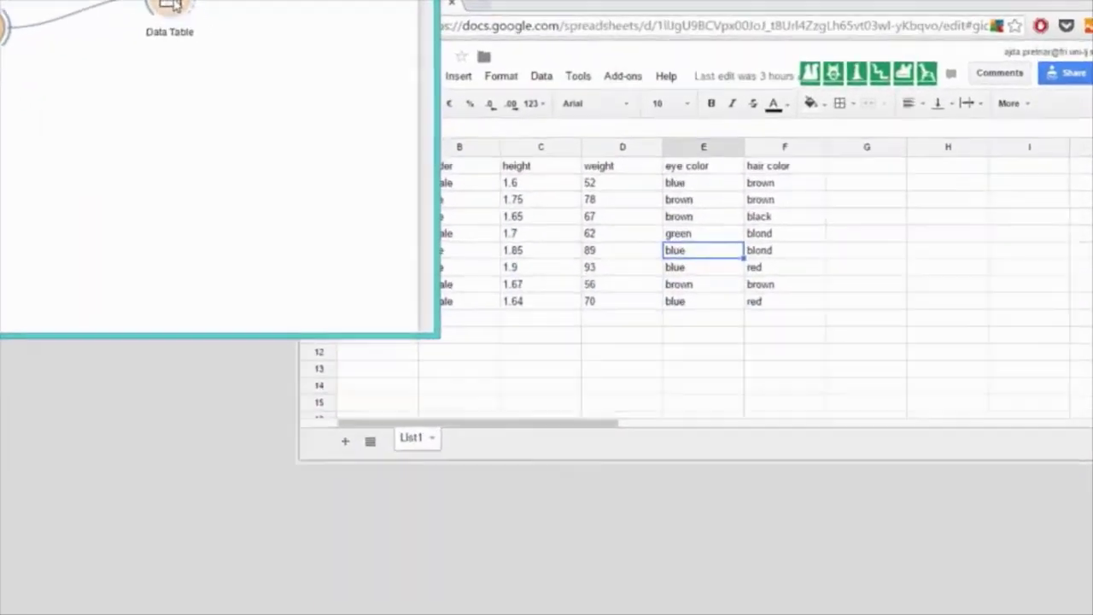
double_click(260, 89)
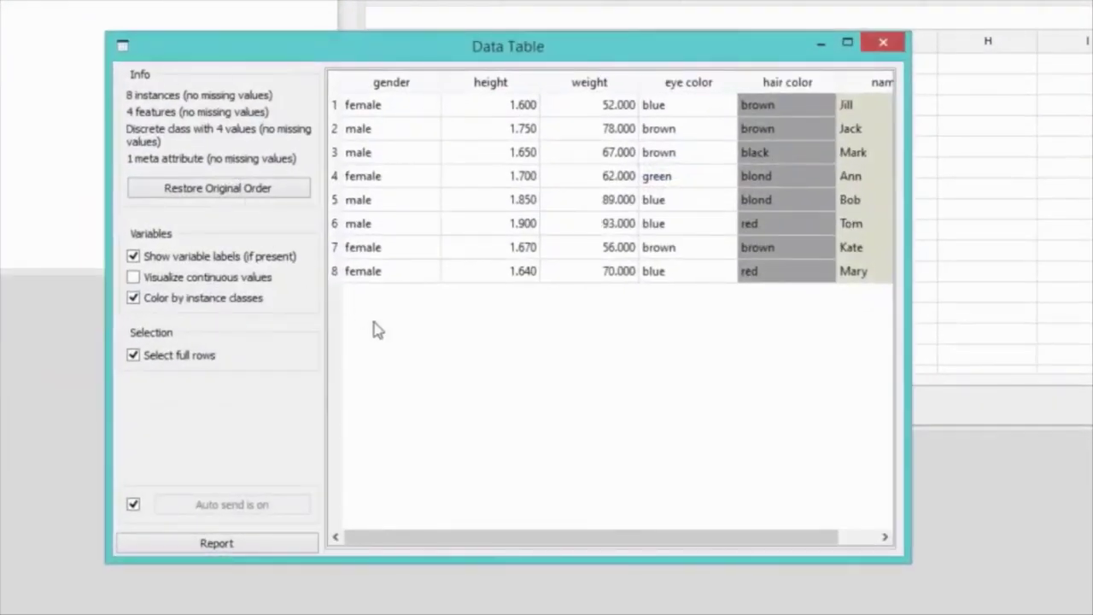
left_click_drag(909, 325, 1005, 323)
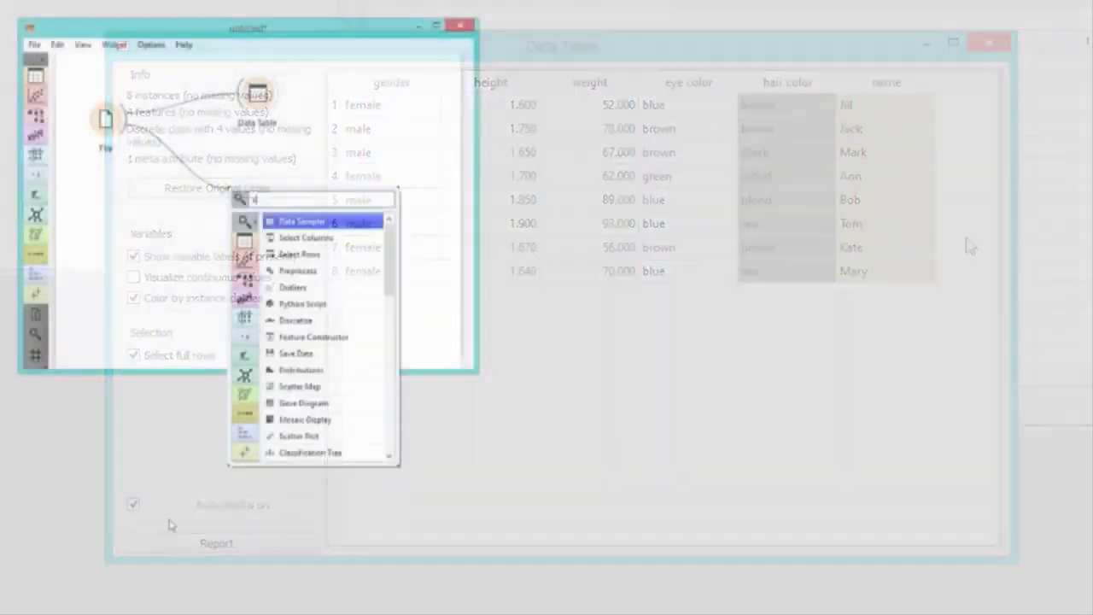
Step: Connect a Select Columns widget to the File widget and open it
type("sele")
key("Return")
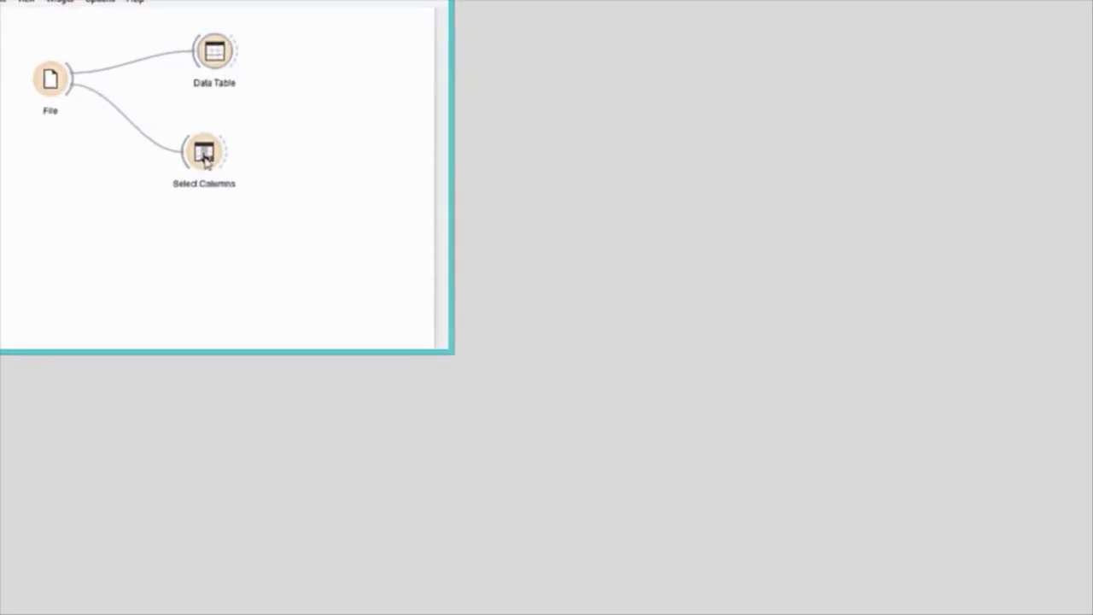
double_click(205, 160)
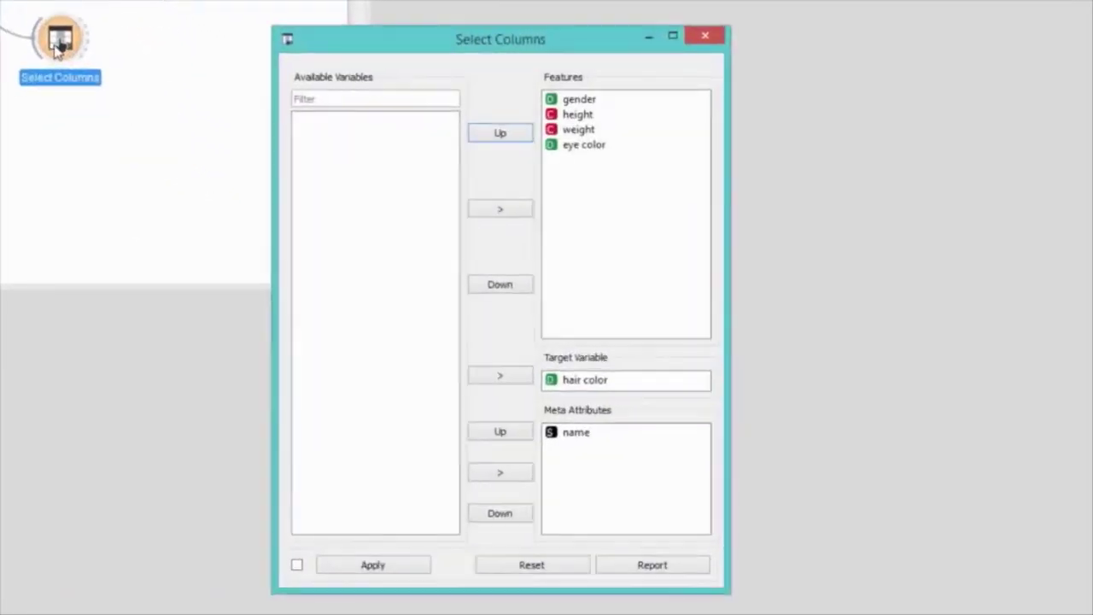
Step: Move hair color to the features, make gender the target variable, and have the changes applied automatically
left_click(603, 386)
left_click_drag(603, 220, 601, 190)
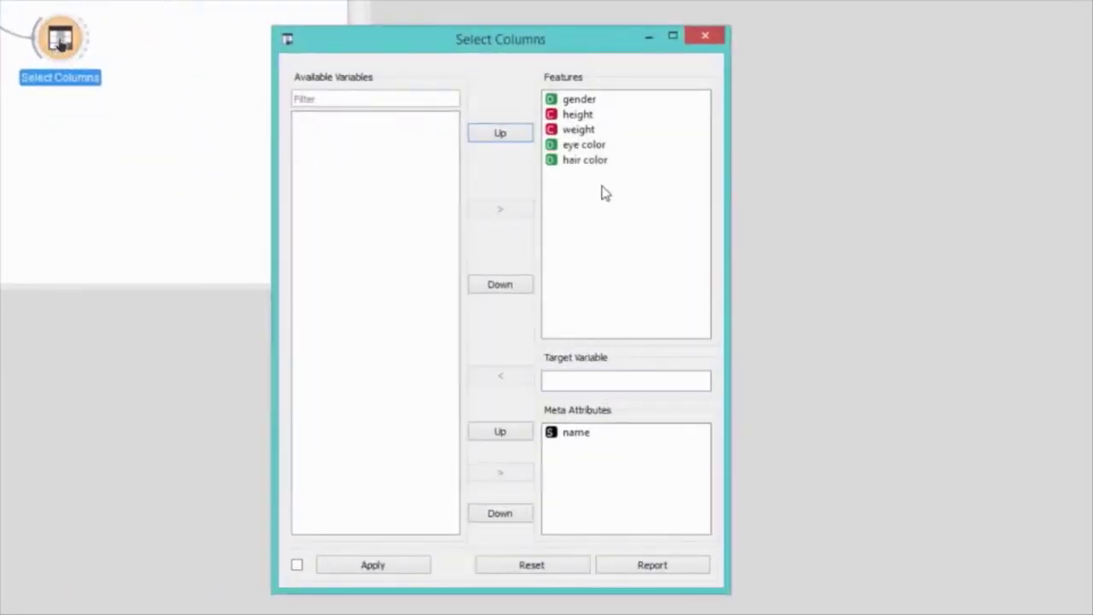
left_click(577, 99)
left_click_drag(595, 288, 593, 395)
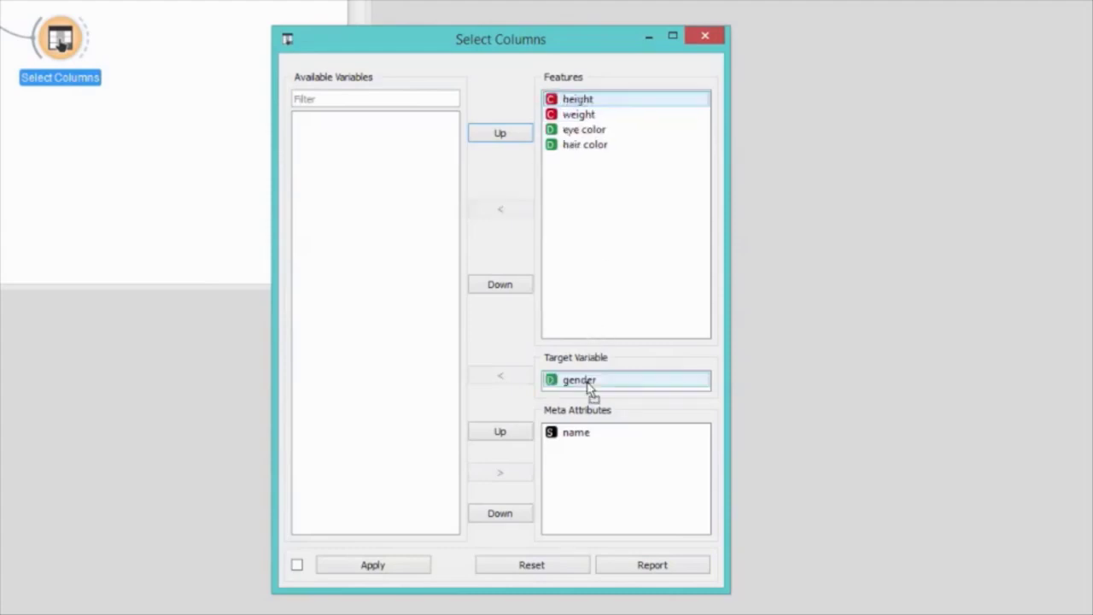
left_click(296, 566)
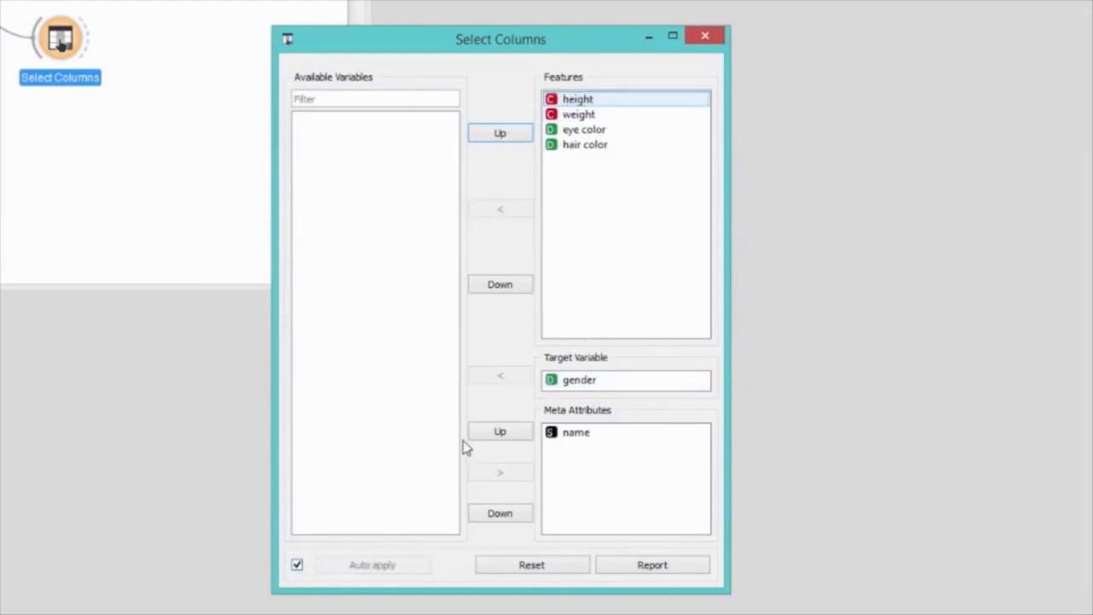
left_click(706, 35)
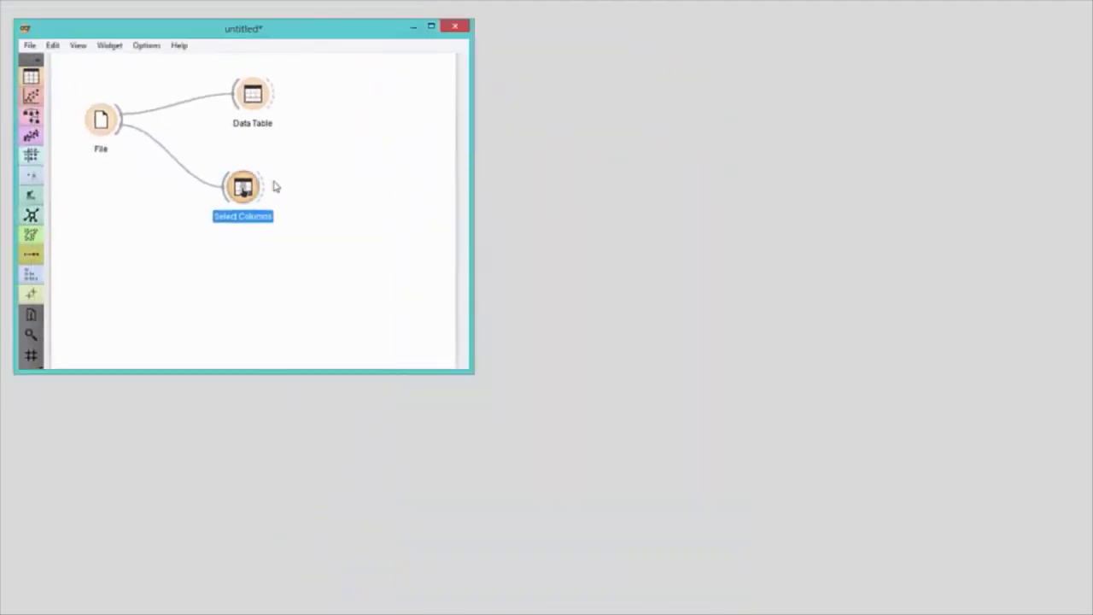
Step: Connect a new Data Table widget to the output of Select Columns
left_click_drag(275, 186, 319, 180)
type("data")
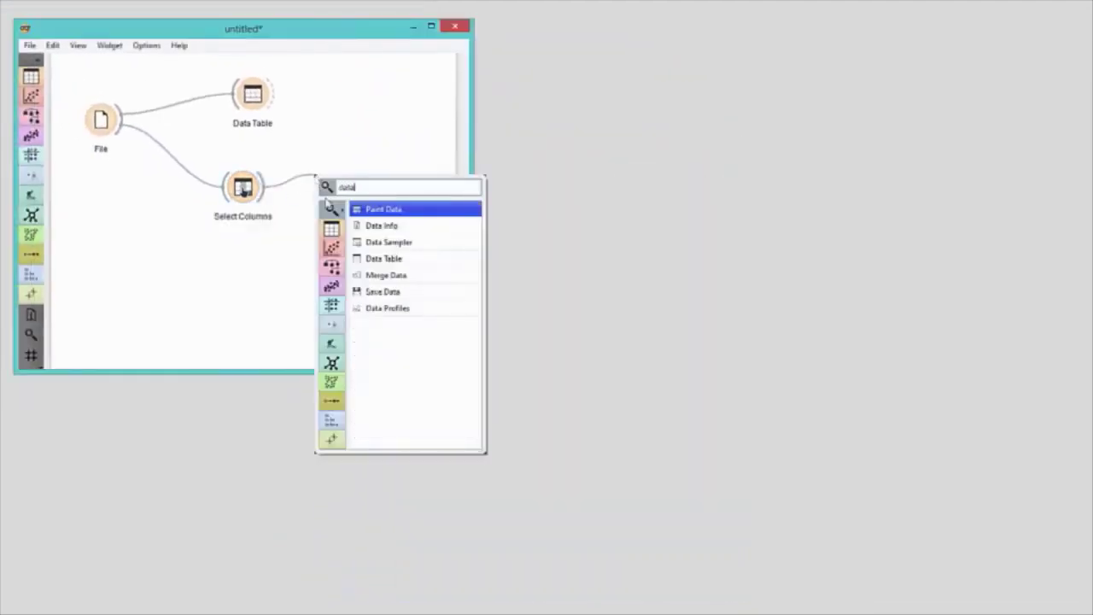
left_click(398, 265)
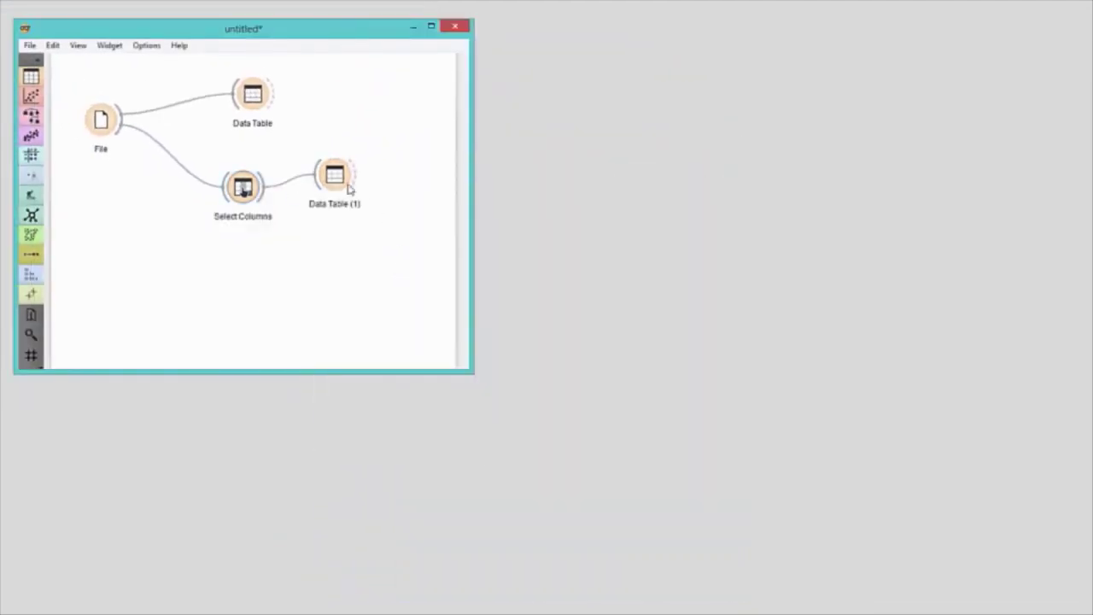
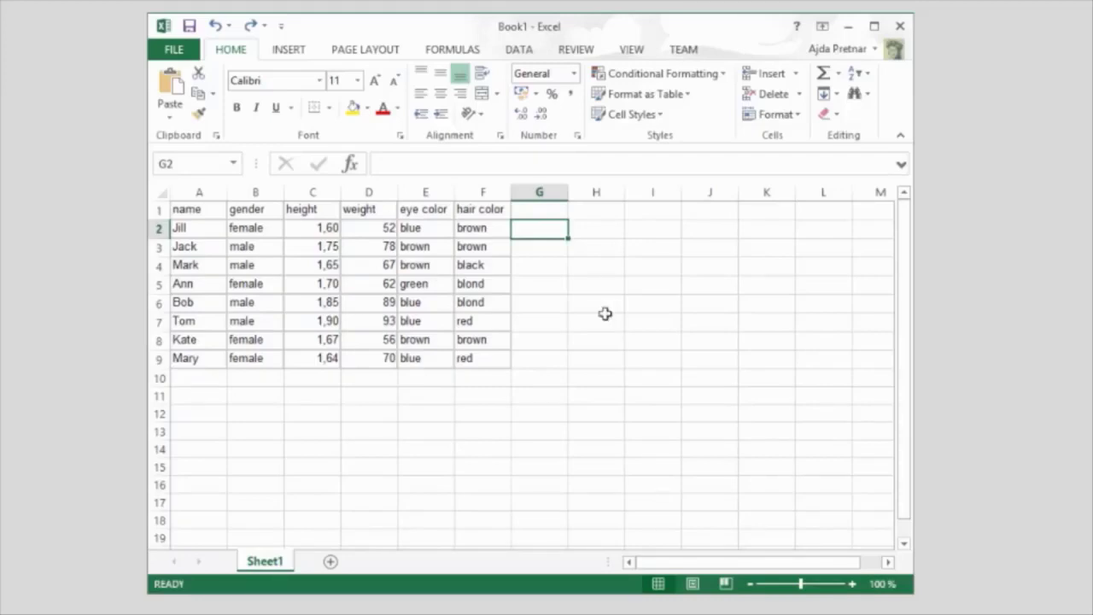
Step: In the Excel workbook Book1, insert two blank rows between the header row and the first data row
left_click(158, 229)
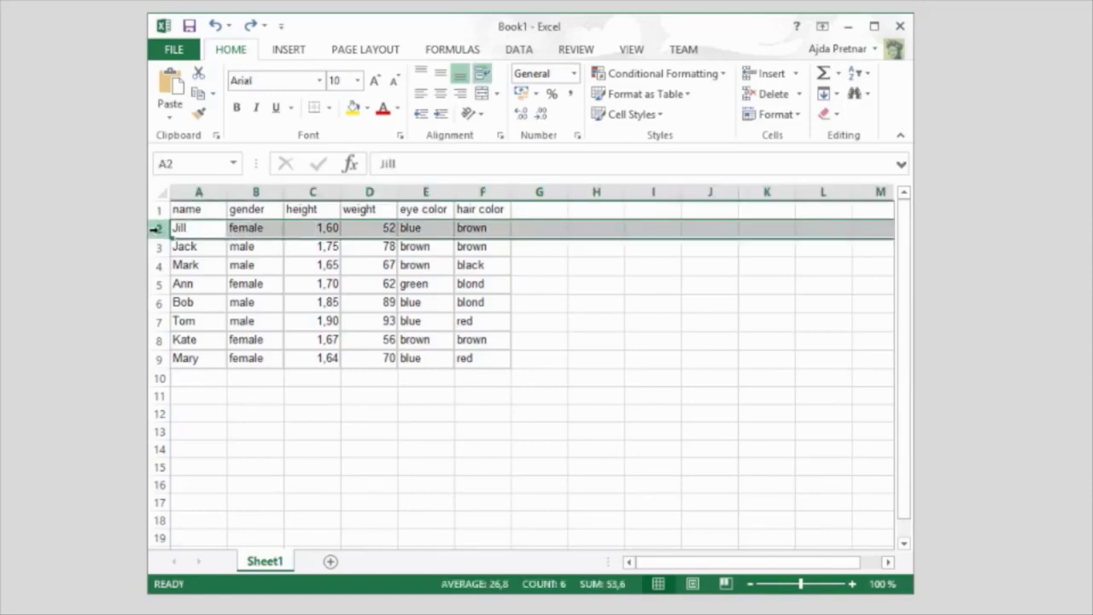
right_click(158, 229)
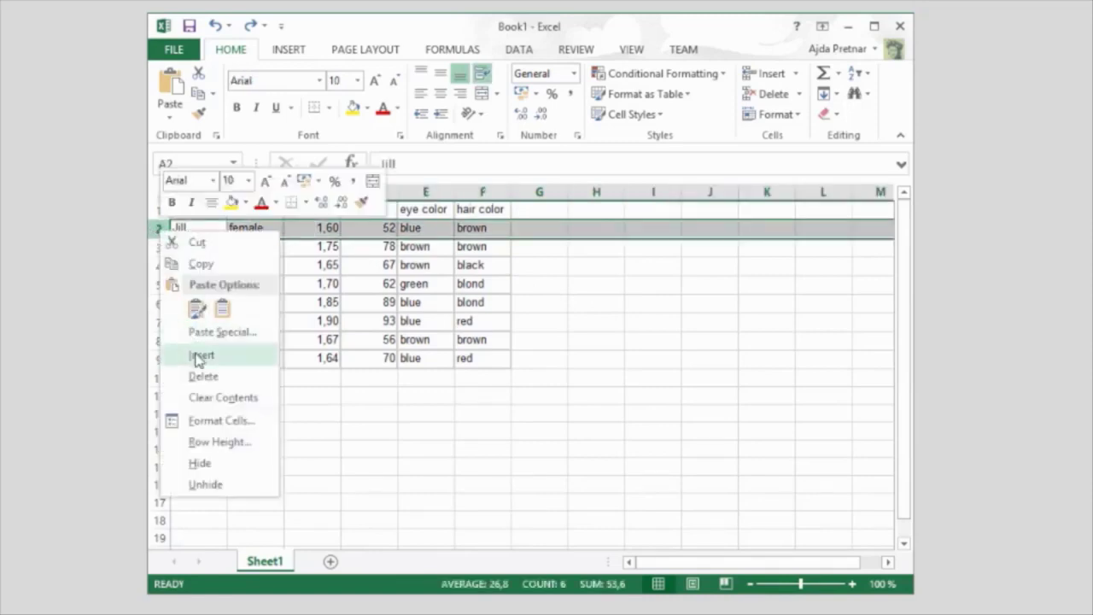
left_click(167, 353)
right_click(159, 229)
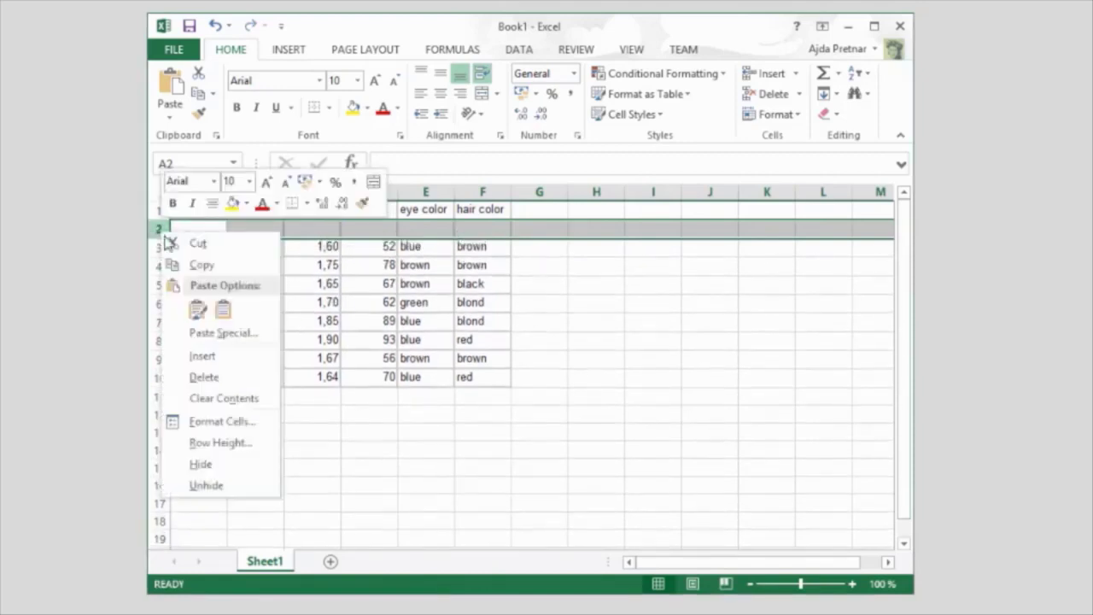
left_click(205, 353)
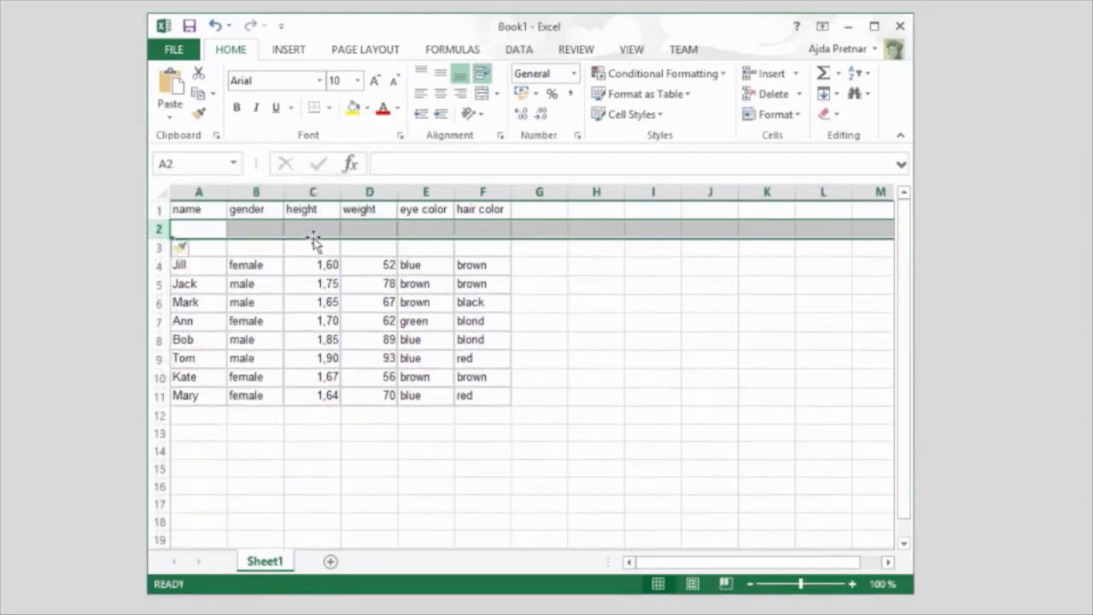
Step: In row 2, enter the type c for height and weight and d for eye color and hair color
left_click(208, 234)
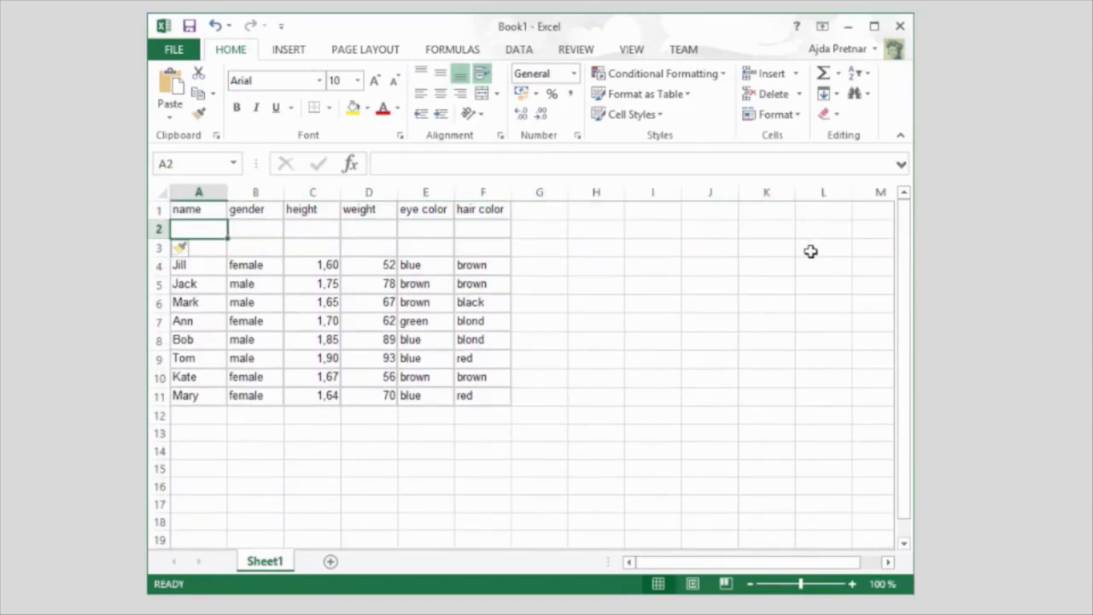
key("Right")
key("Right")
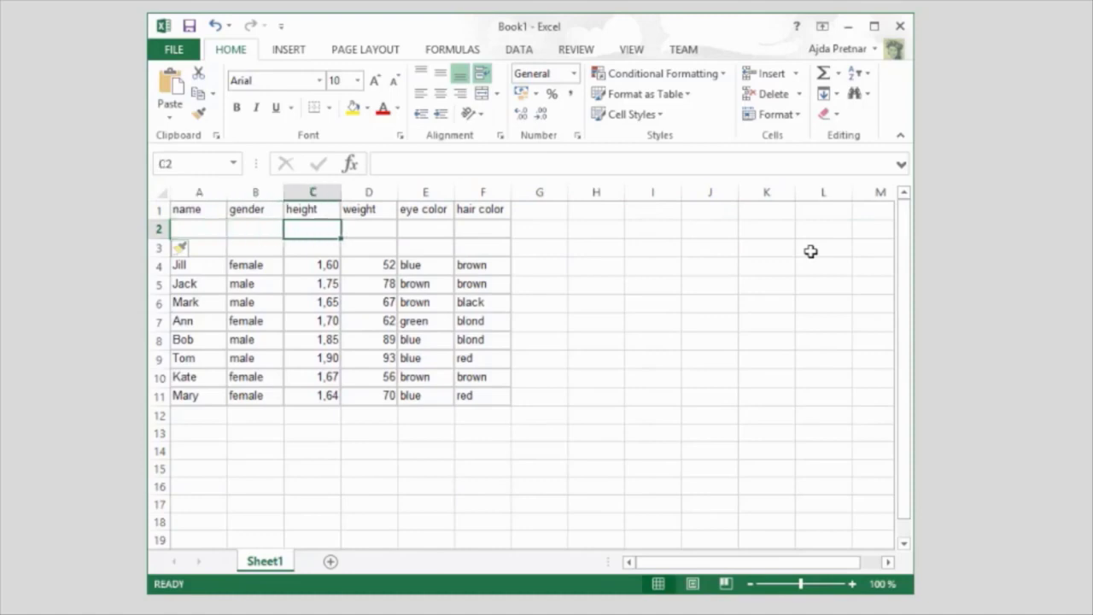
type("c")
key("Right")
type("c")
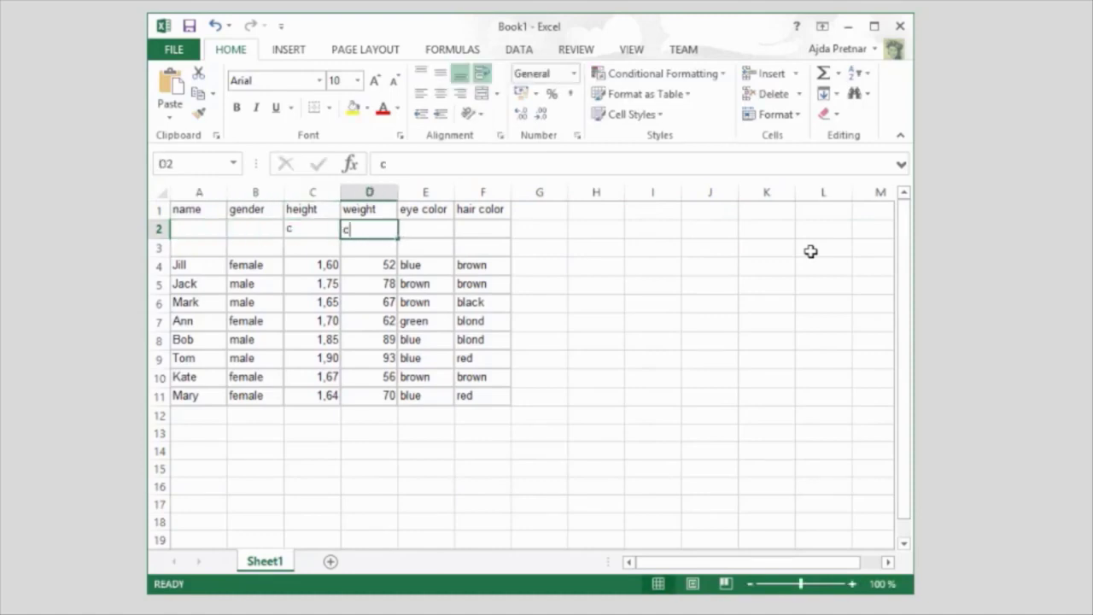
key("Right")
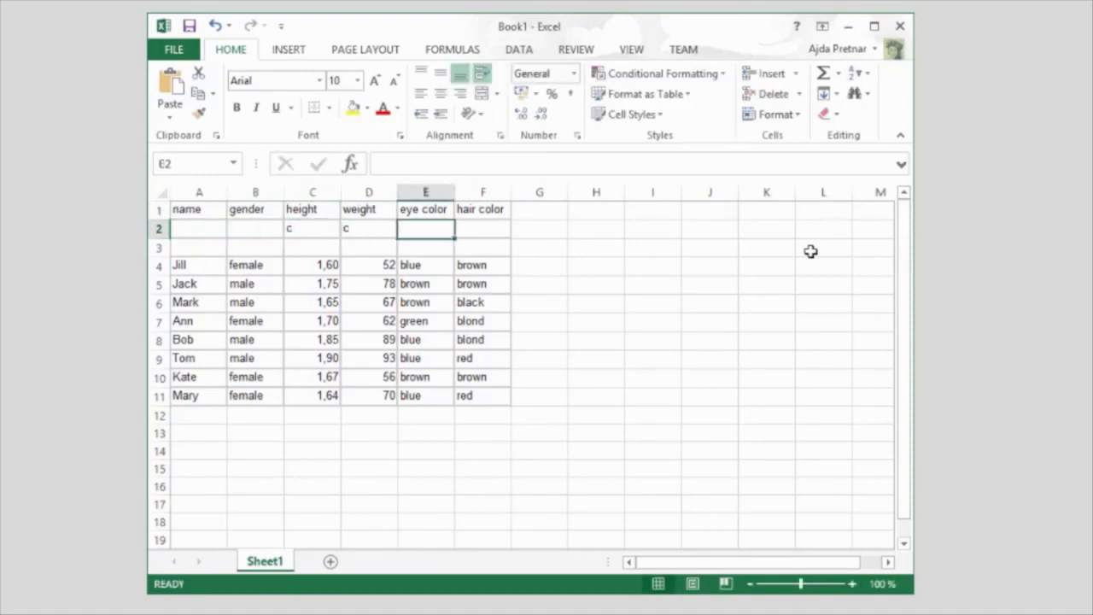
type("d")
key("Right")
type("d")
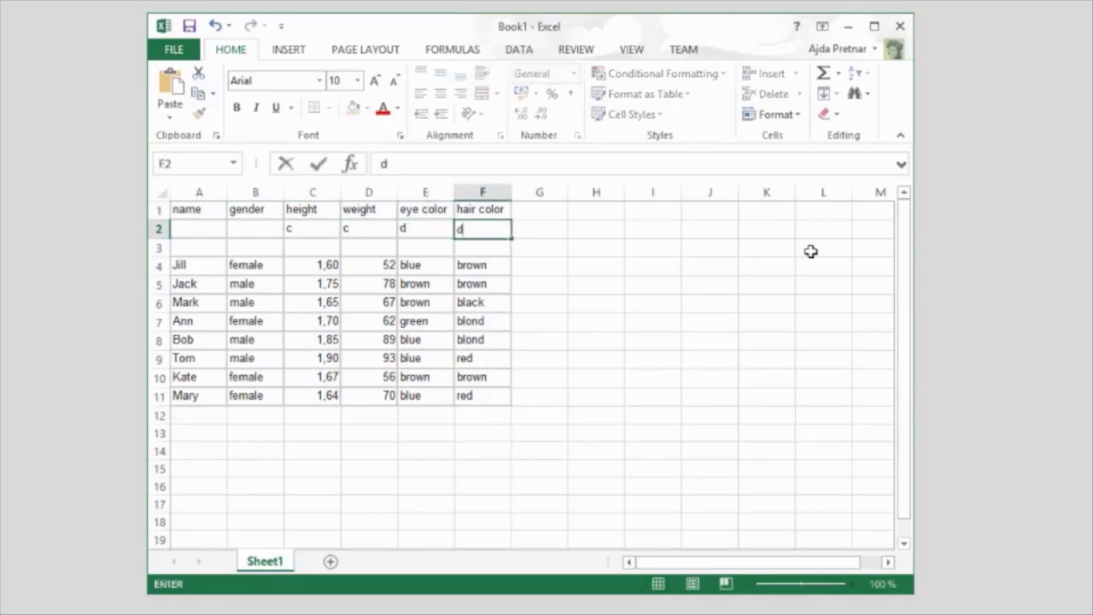
Step: In row 2, enter the type d for gender and s for name
key("Left")
key("Left")
key("Left")
key("Left")
type("d")
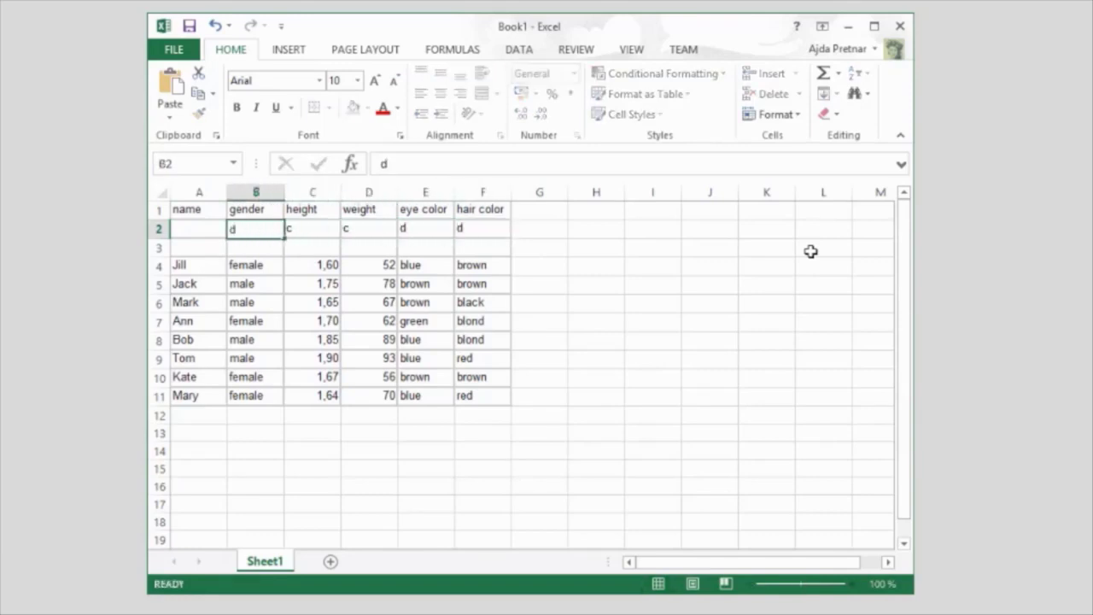
key("Left")
type("s")
Step: In row 3, mark gender as class and name as meta
key("Down")
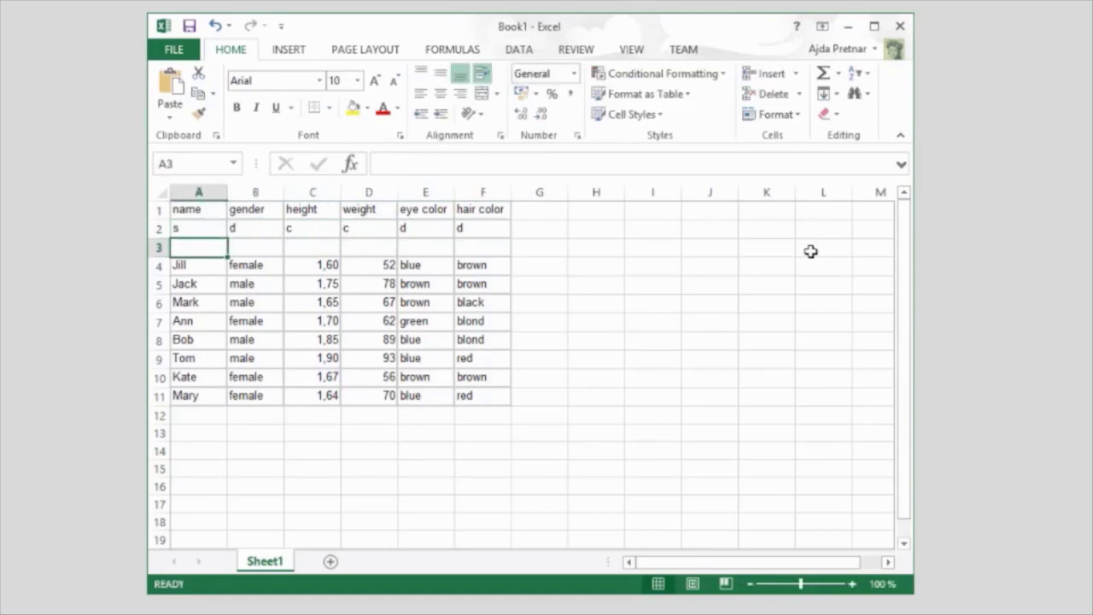
key("Right")
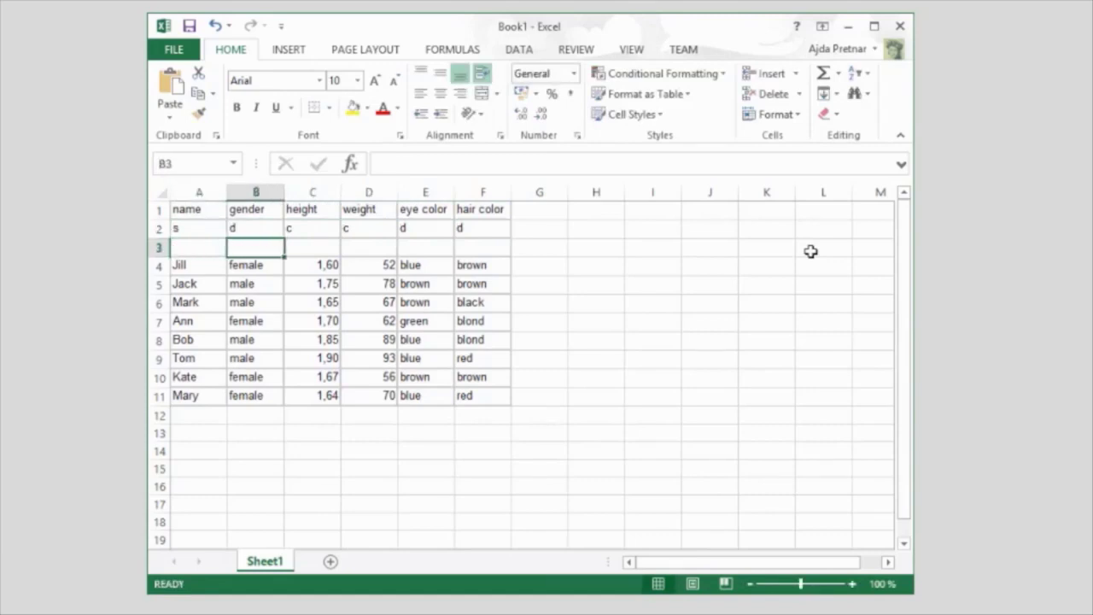
type("class")
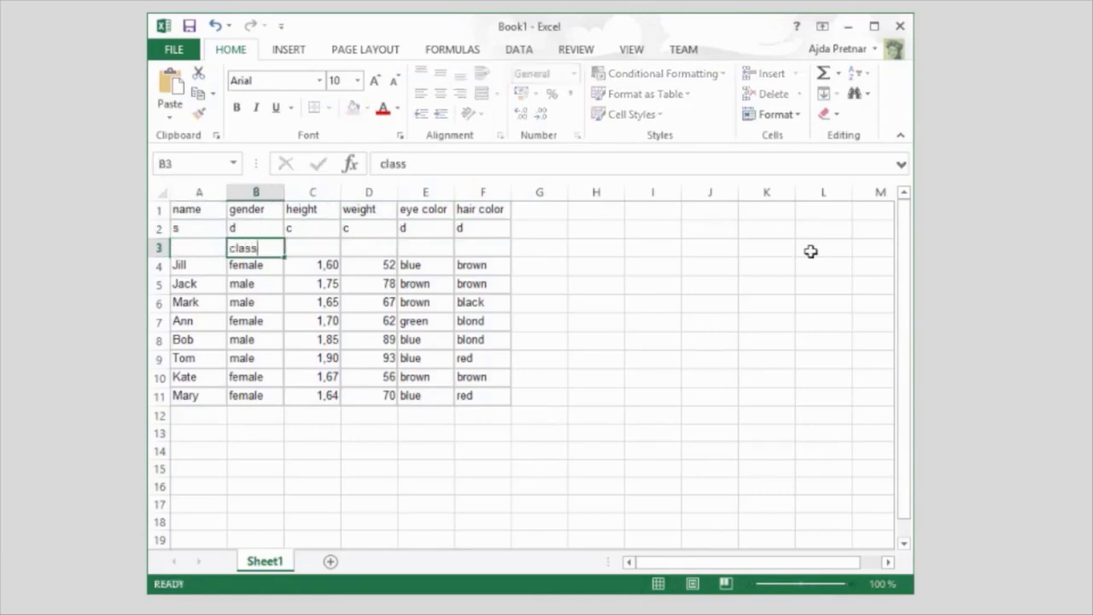
key("Left")
type("meta")
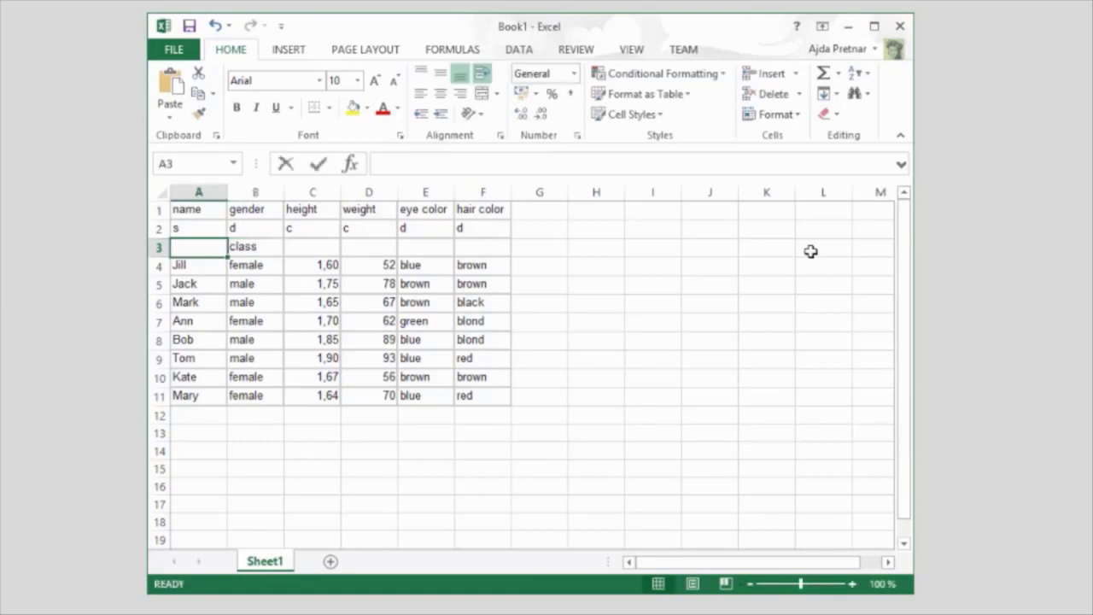
key("Right")
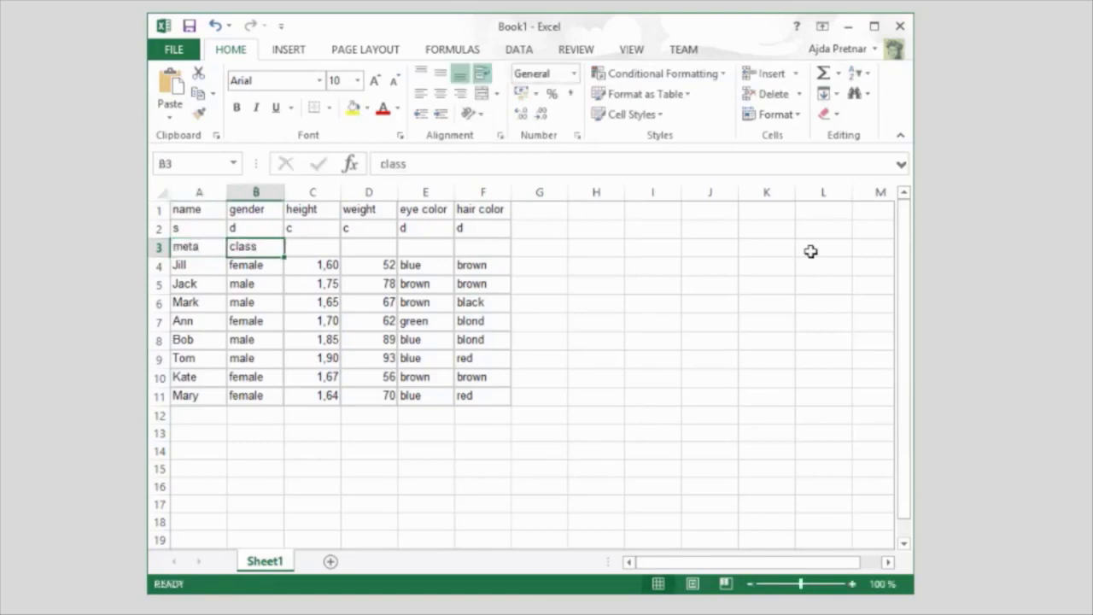
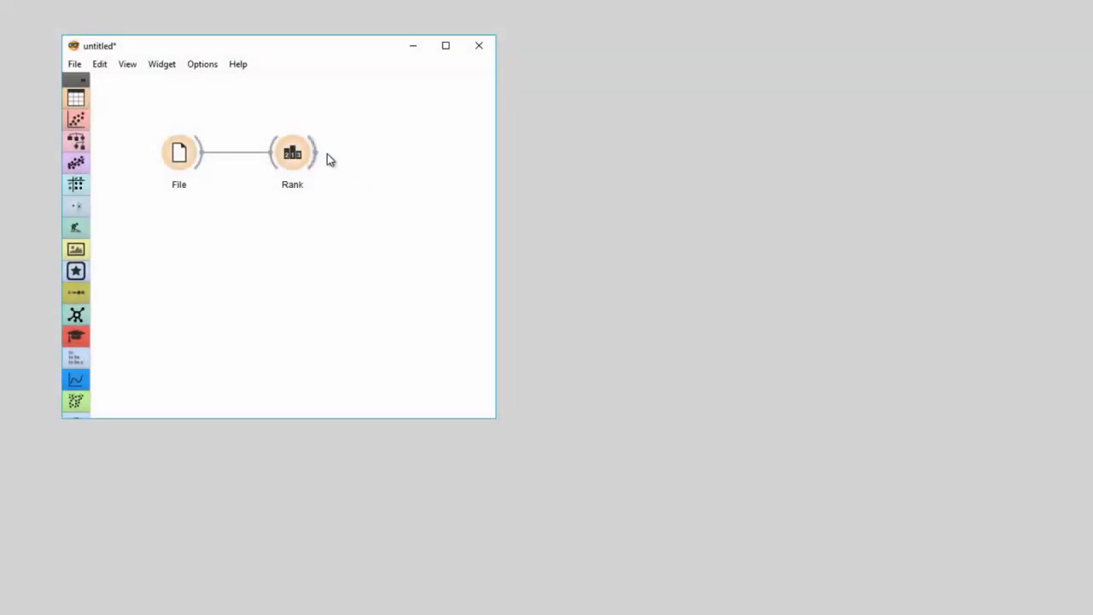
Step: In the Orange workflow, connect a Box Plot widget to Rank and group its plot by Wine
left_click_drag(359, 156, 370, 154)
type("box")
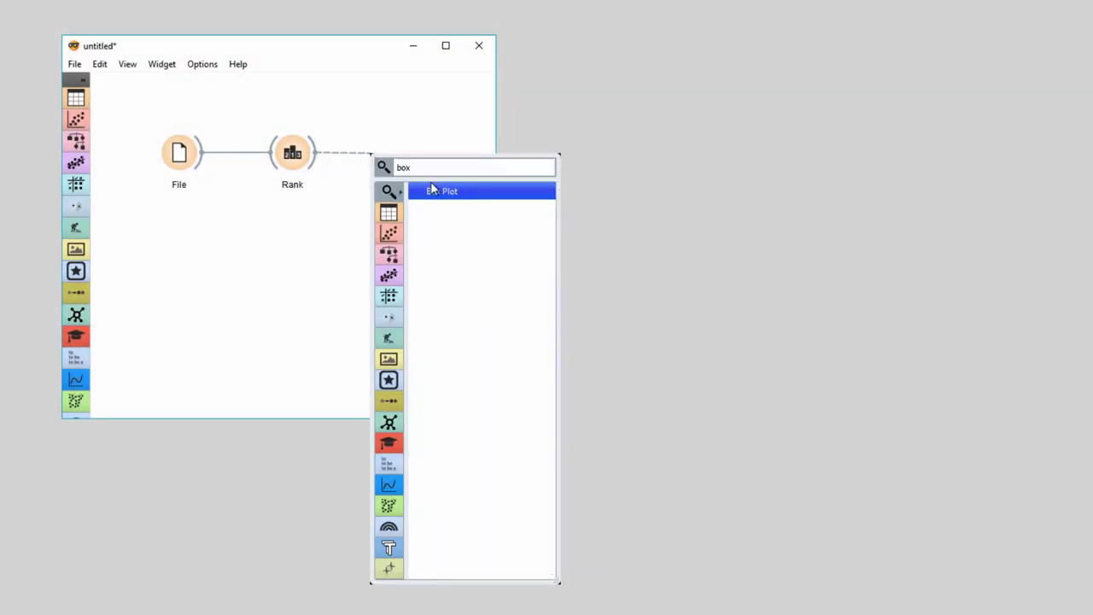
key("Return")
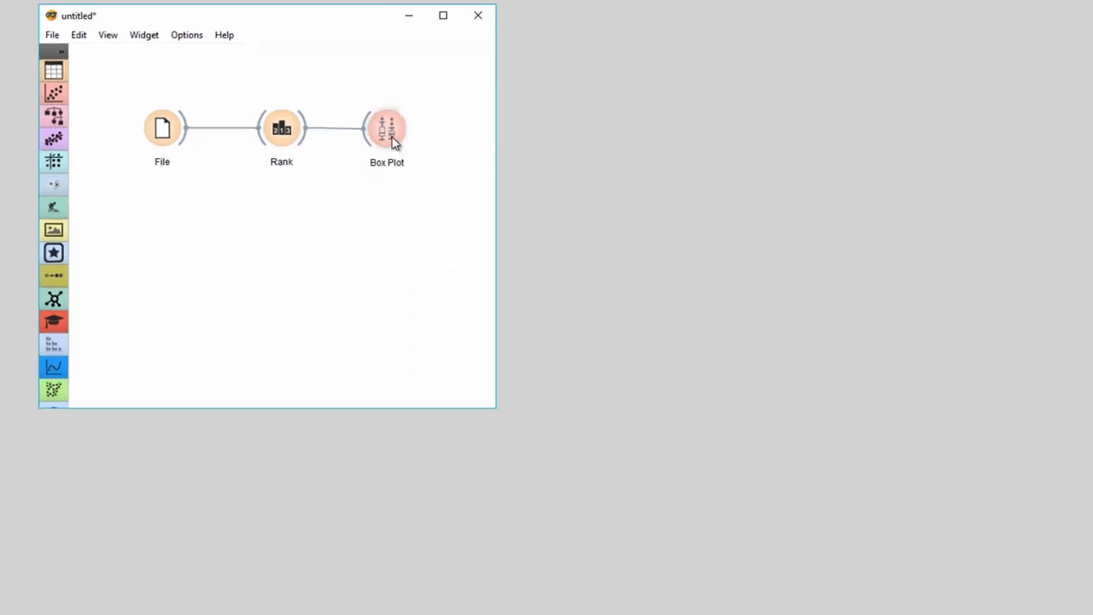
double_click(398, 163)
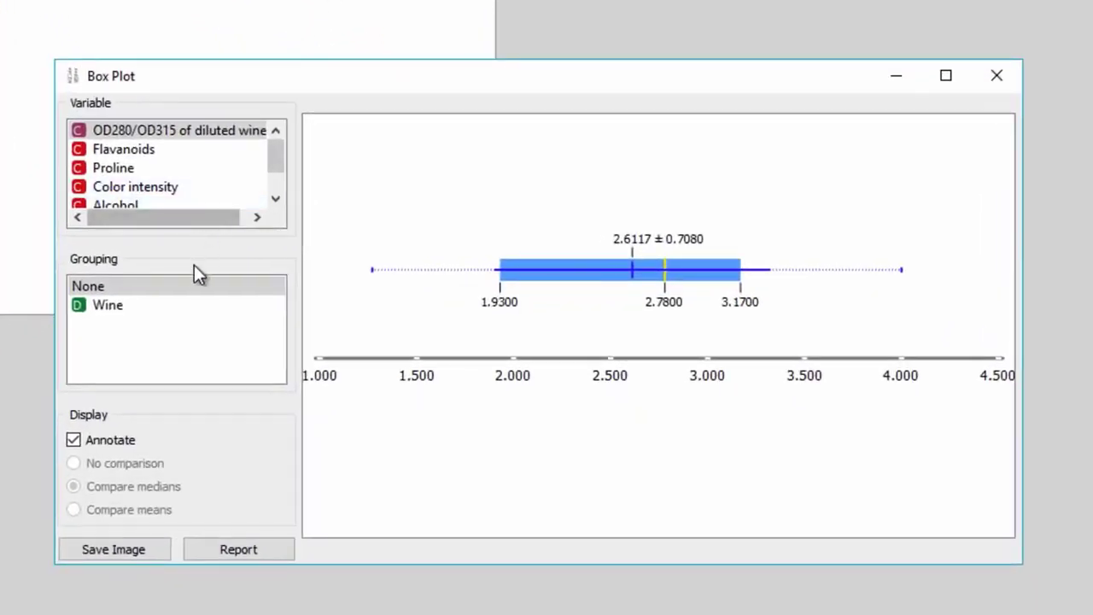
left_click(180, 304)
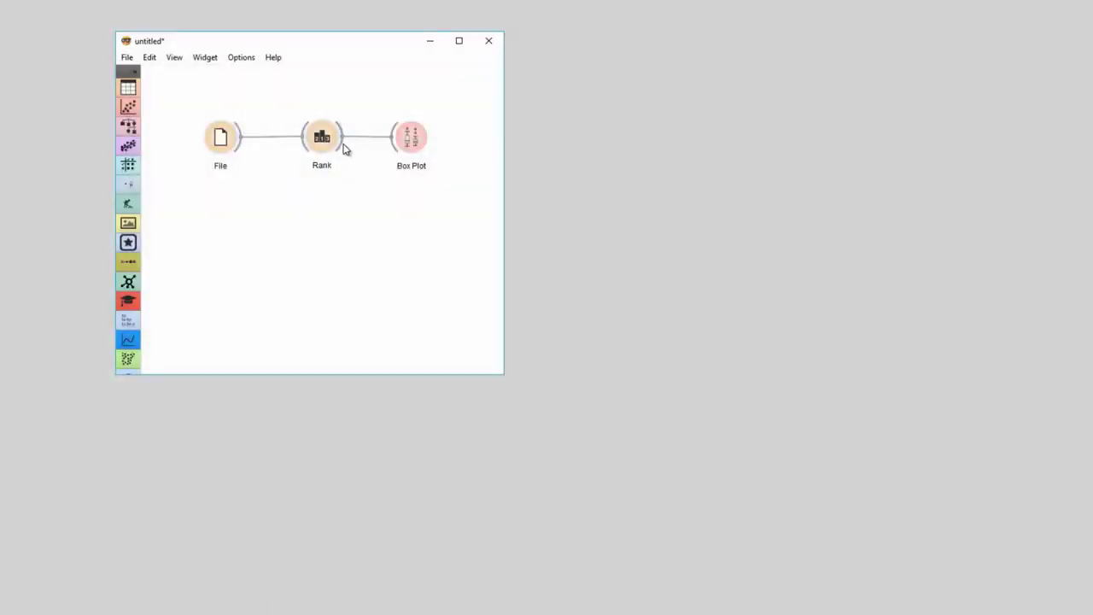
Step: Connect a Distributions widget to the Rank widget's output and open it
left_click_drag(345, 149, 396, 218)
type("d")
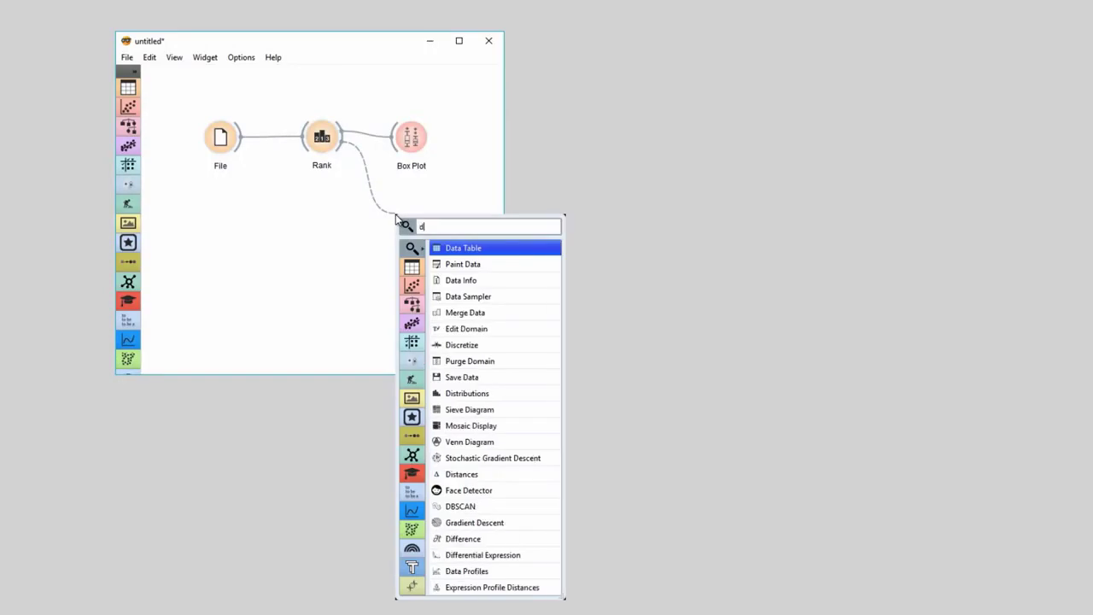
type("is")
left_click(471, 263)
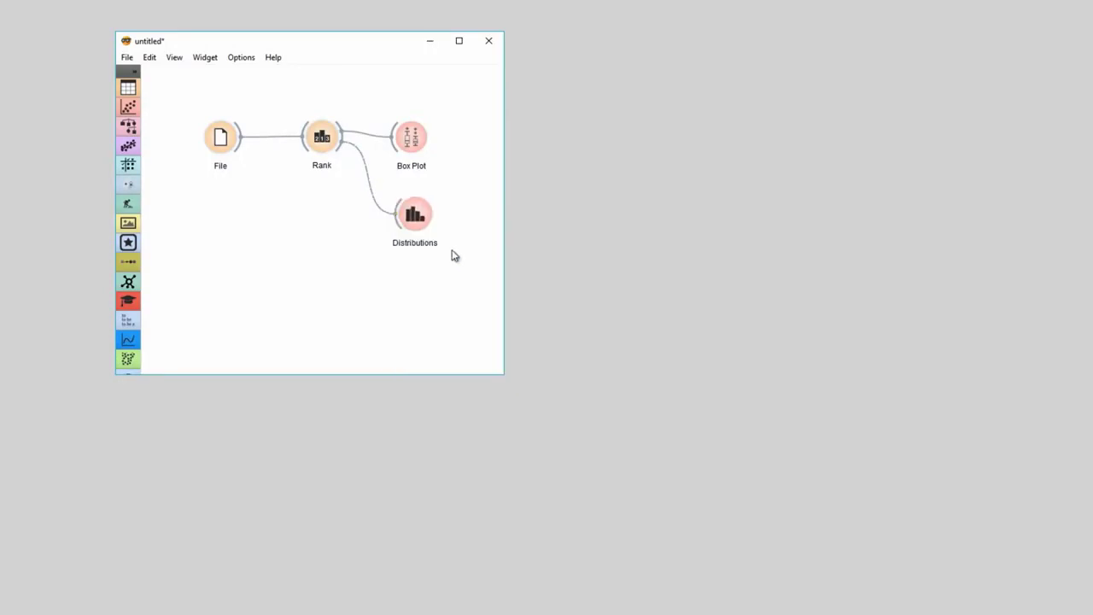
double_click(425, 227)
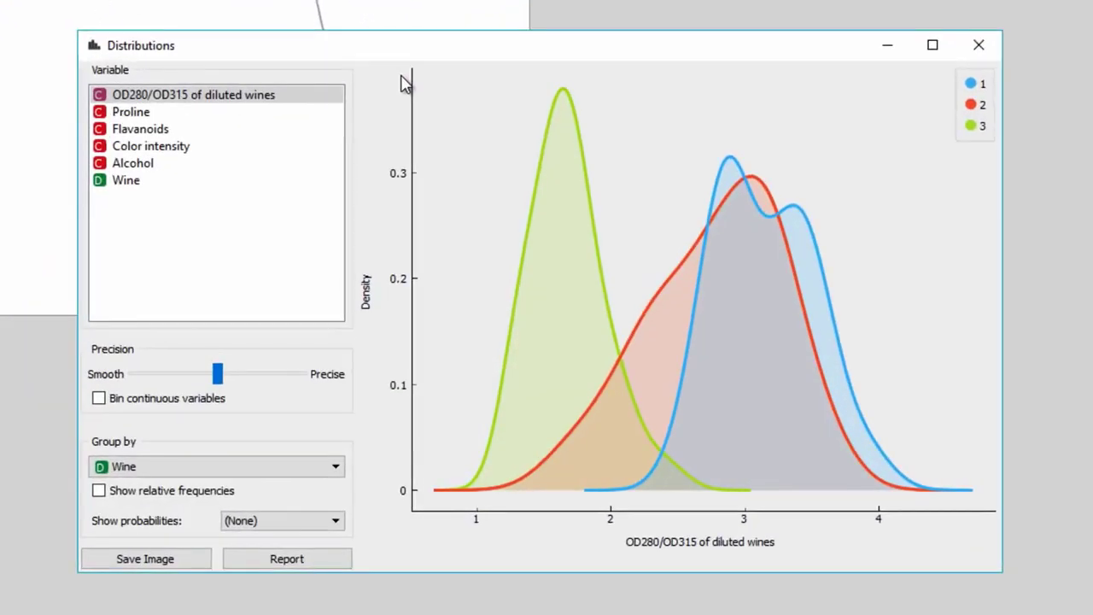
Step: Examine the distributions of Proline, Flavanoids, Color intensity and Alcohol across the wine classes, and close the Distributions window
left_click(263, 118)
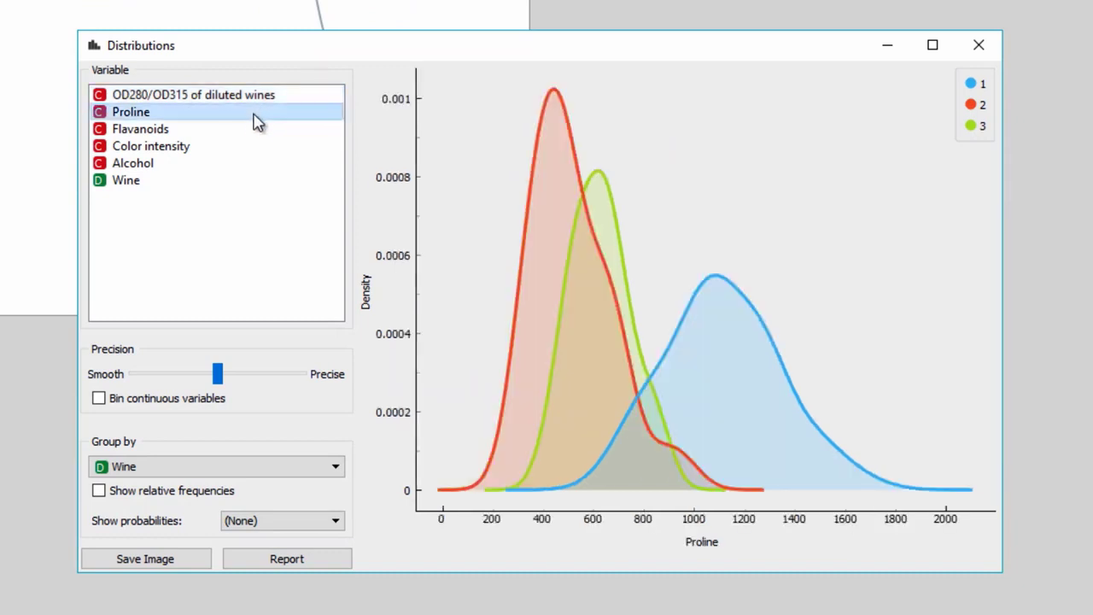
left_click(252, 130)
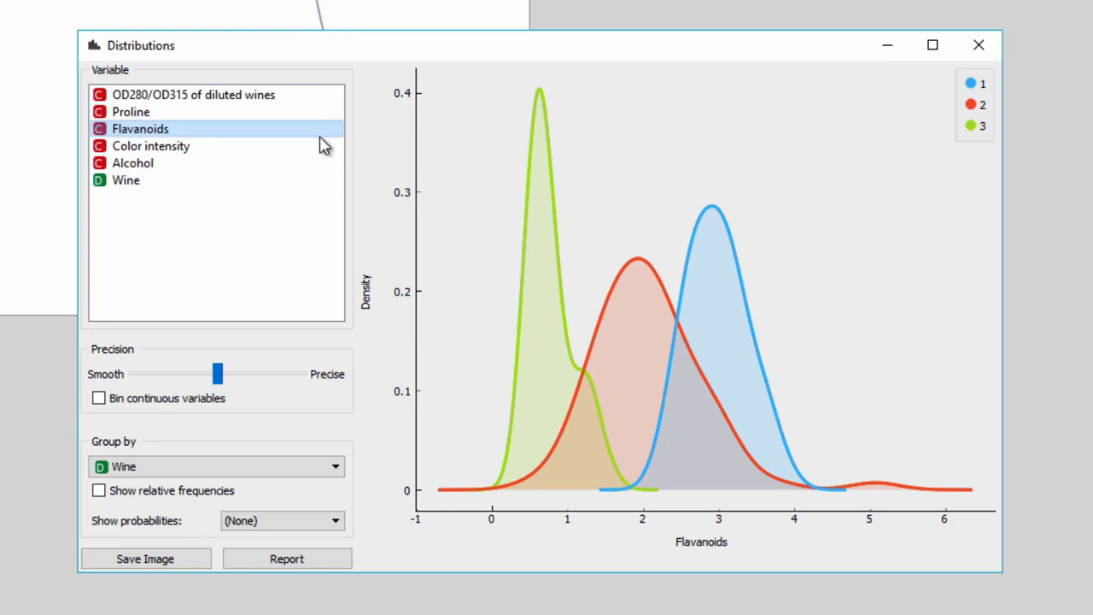
left_click(280, 150)
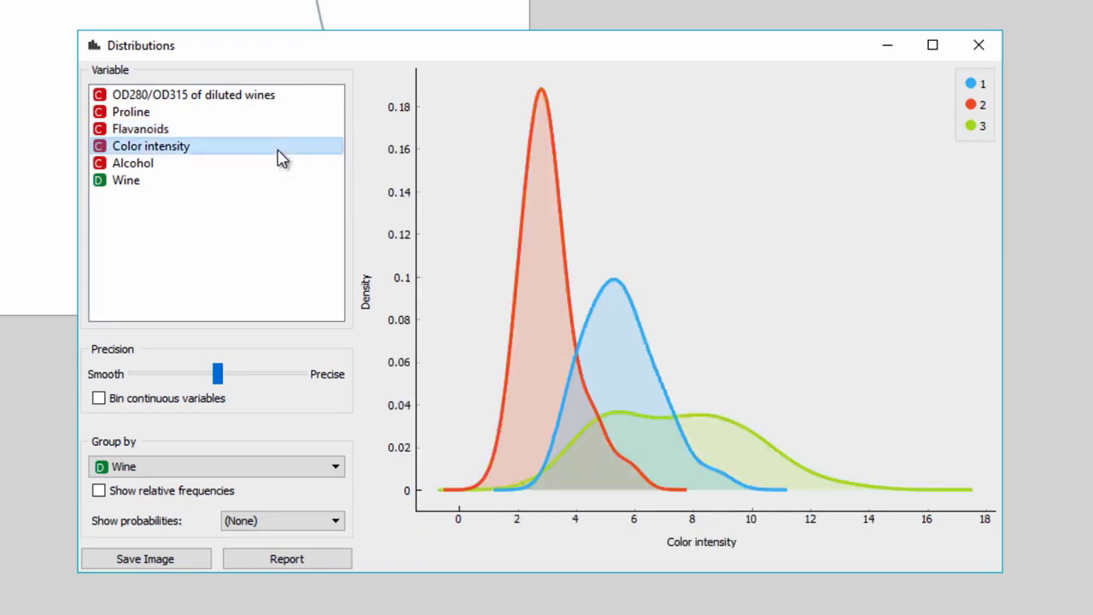
left_click(266, 167)
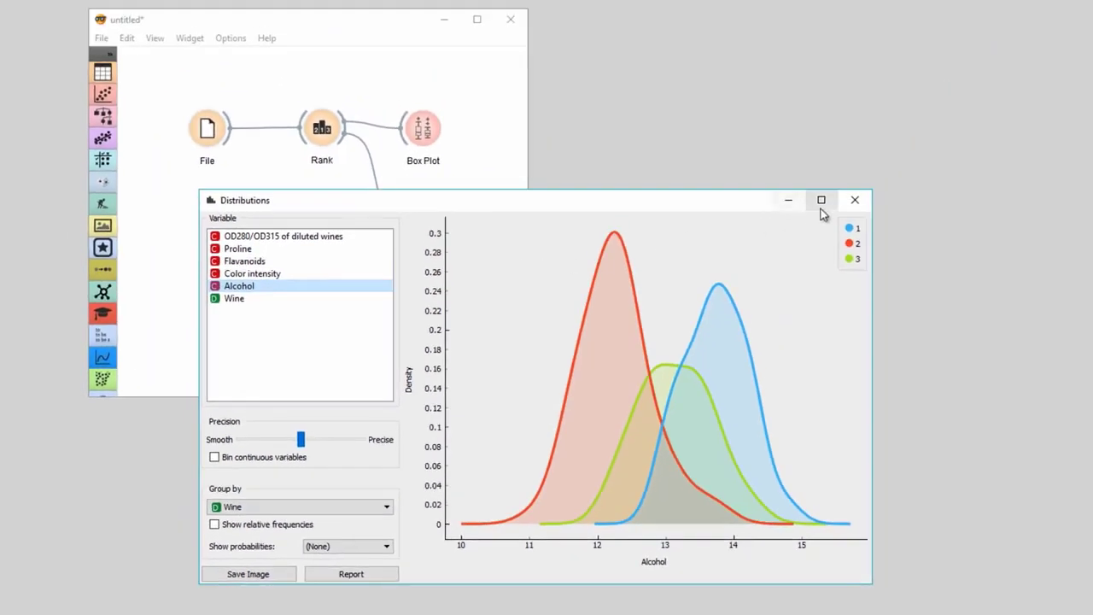
left_click(855, 200)
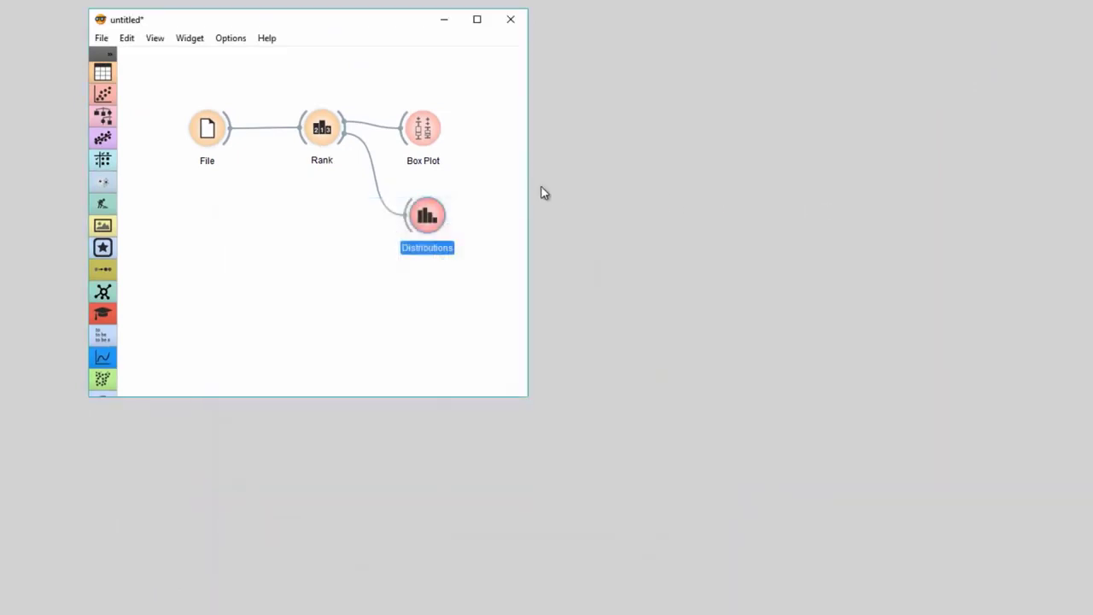
Step: Load the housing.tab data set in the File widget and review the regression scores of its features in Rank
double_click(218, 131)
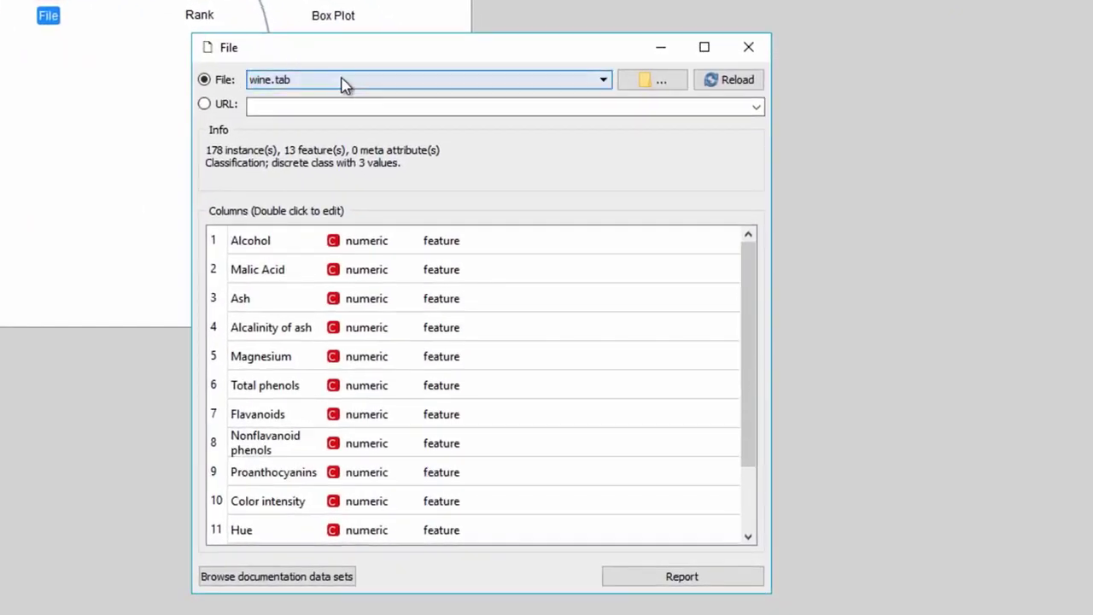
left_click(343, 82)
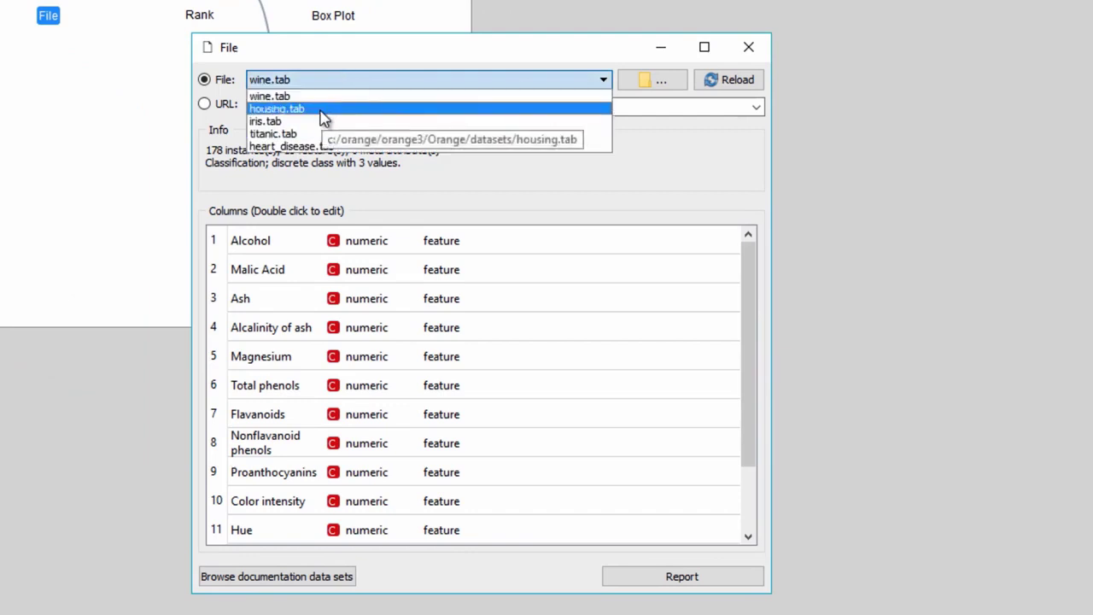
left_click(324, 111)
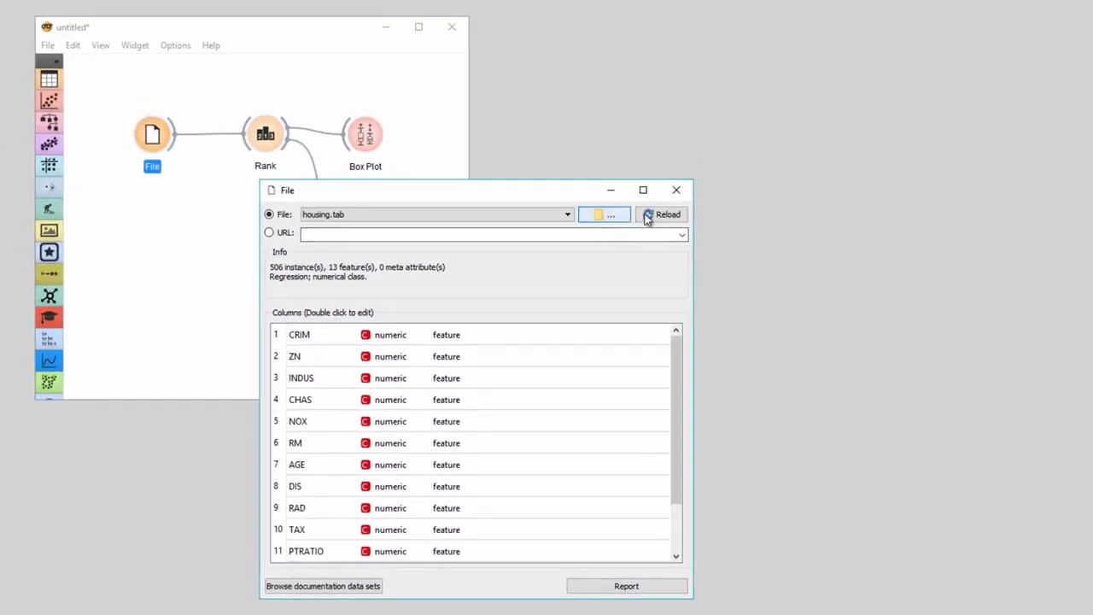
left_click(675, 189)
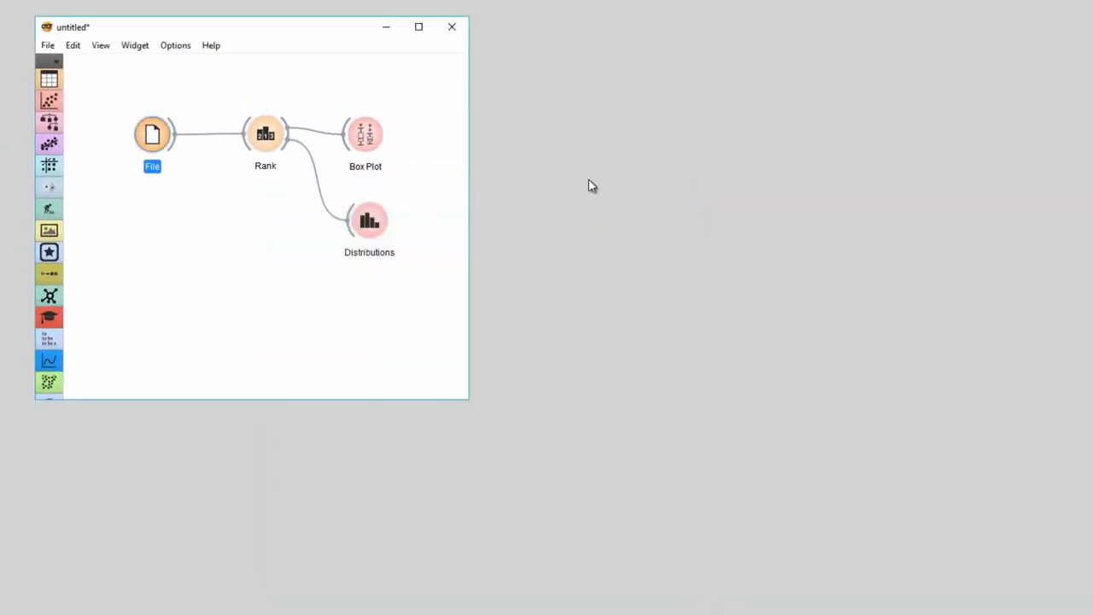
double_click(266, 138)
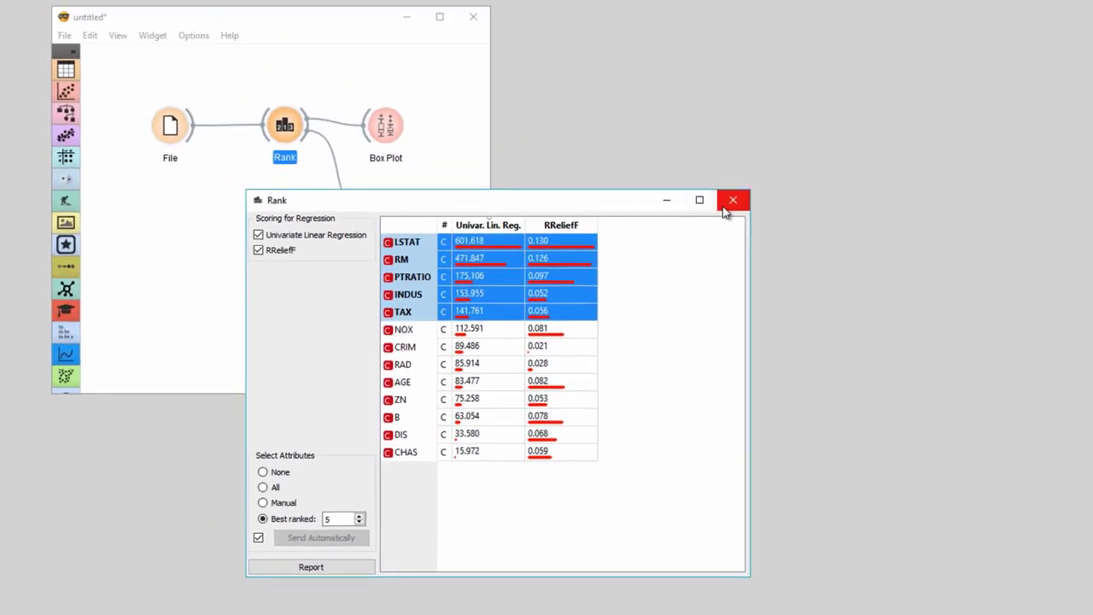
left_click(727, 202)
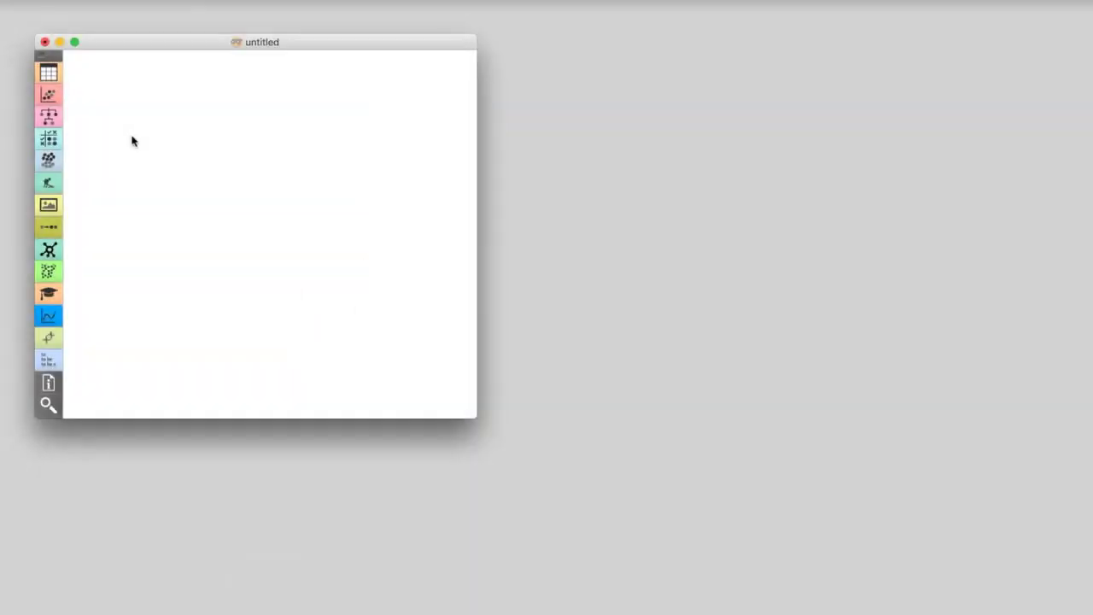
Step: Add a Paint Data widget to the empty workflow and open it
right_click(132, 141)
type("pain")
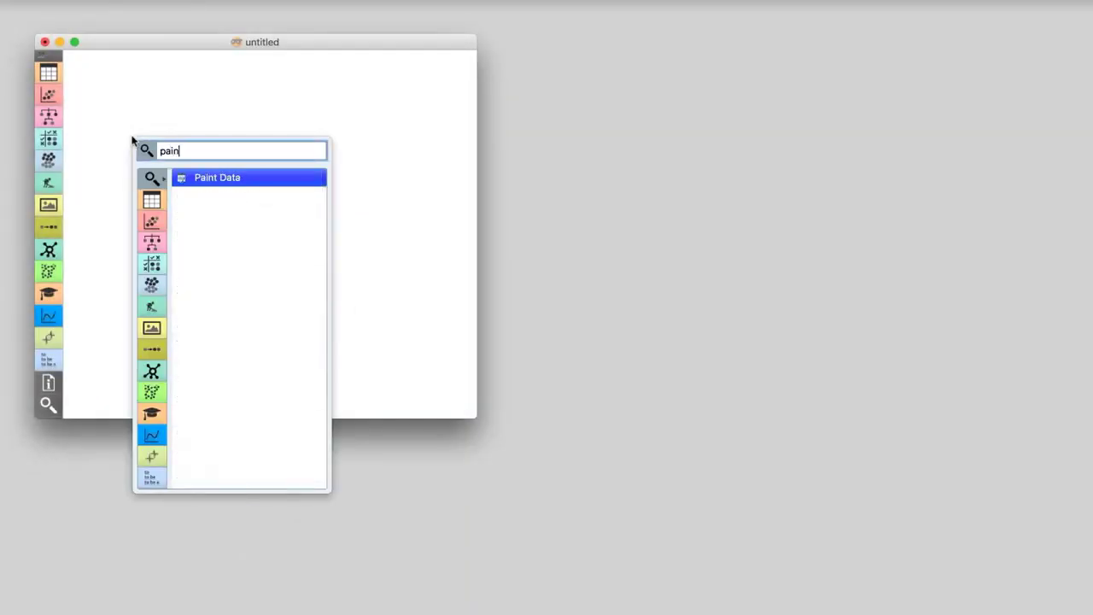
key("Return")
double_click(101, 106)
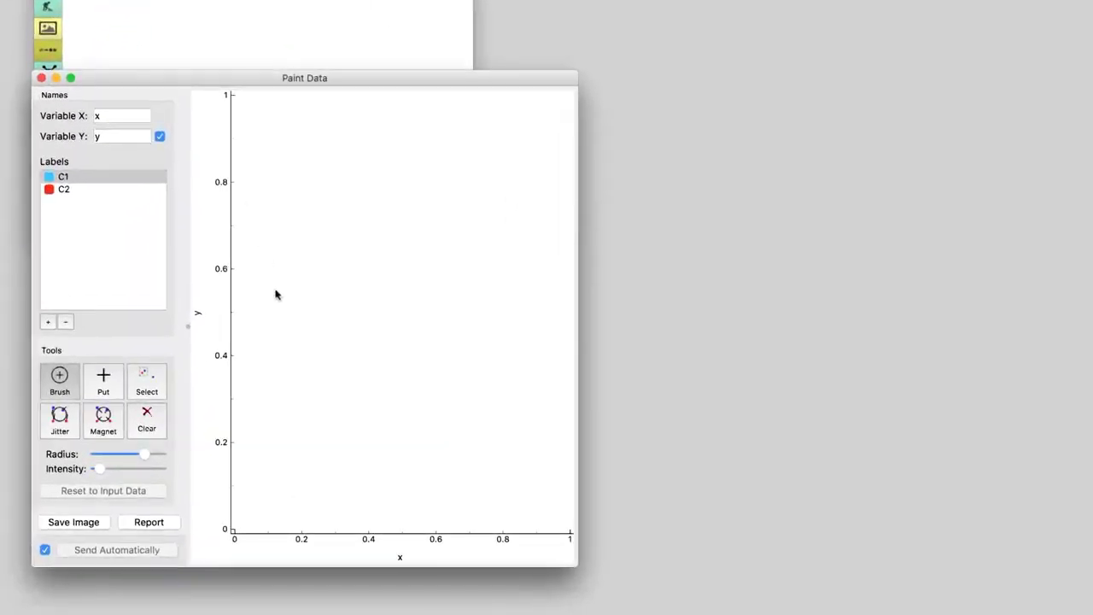
Step: Brush three separate groups of C1 points onto the canvas, centred at about (0.2, 0.4), (0.4, 0.7) and (0.6, 0.4)
left_click_drag(309, 373, 311, 371)
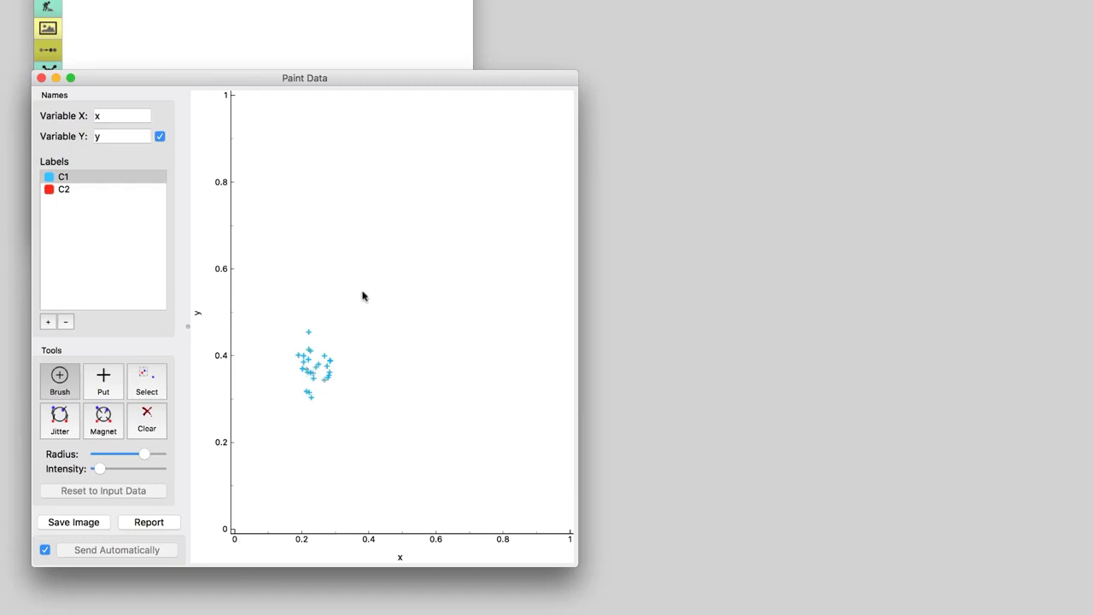
left_click(376, 237)
left_click_drag(377, 237, 384, 247)
left_click_drag(451, 361, 446, 349)
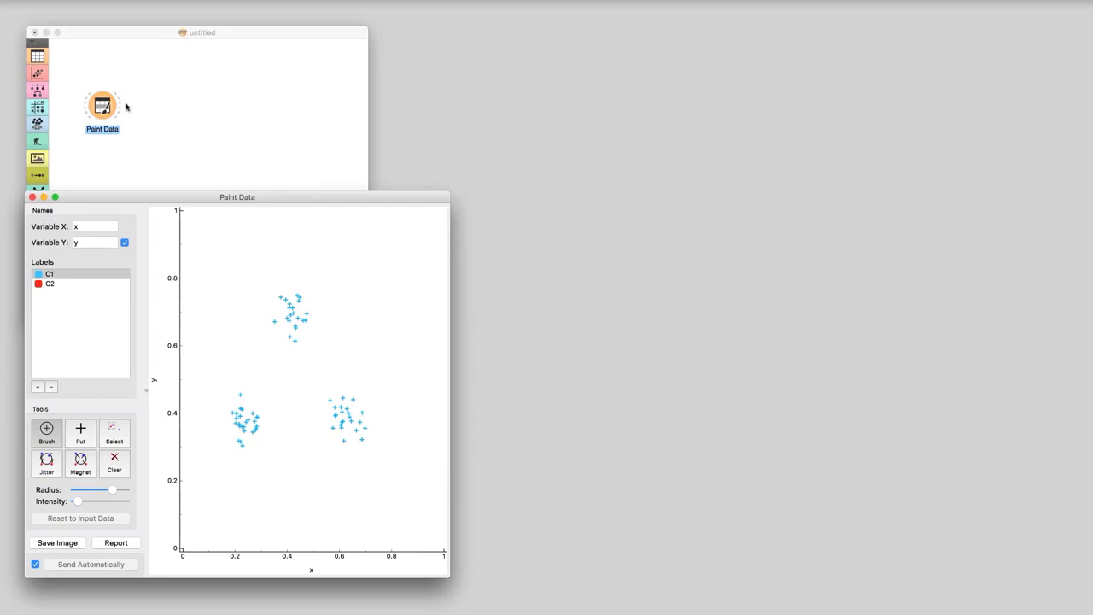
Step: Connect a k-Means widget to Paint Data
left_click_drag(127, 106, 173, 113)
type("k")
key("Down")
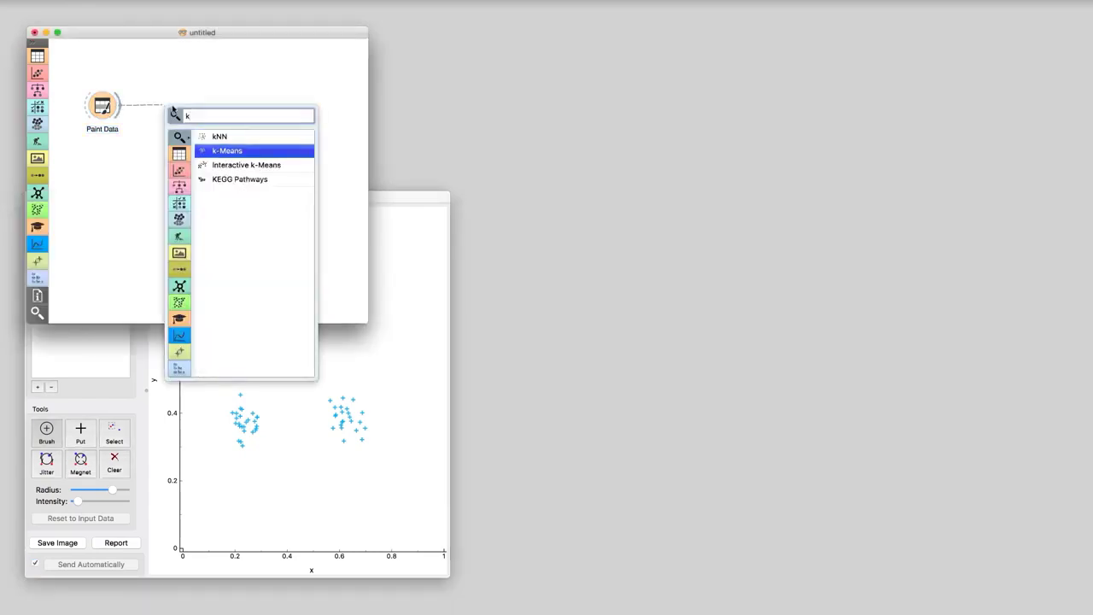
key("Return")
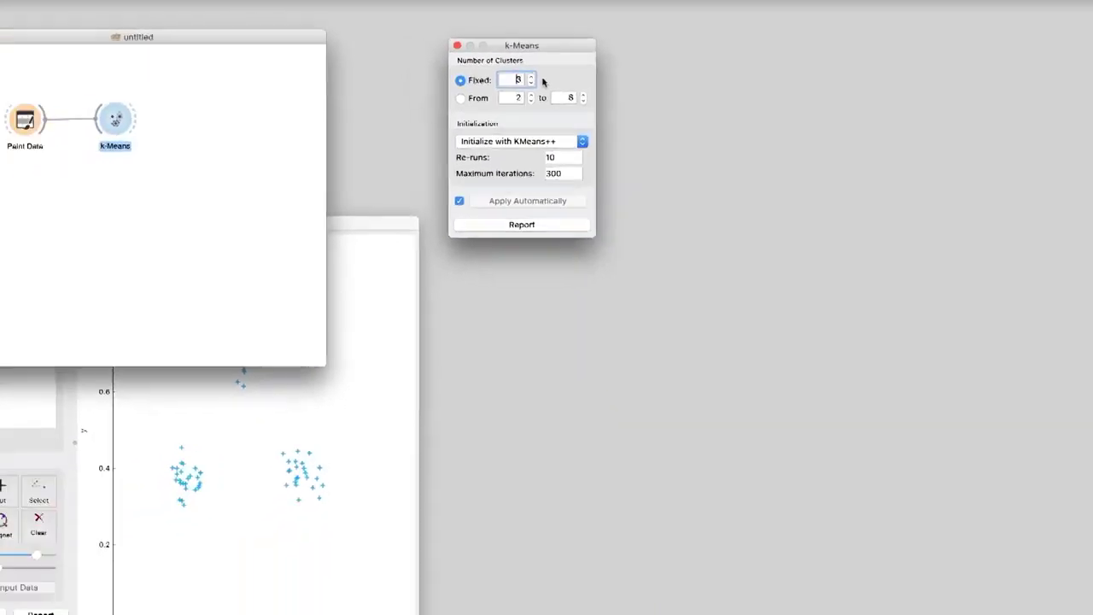
Step: Connect a Scatter Plot widget to k-Means and open it to view the clusters
left_click_drag(134, 119, 240, 106)
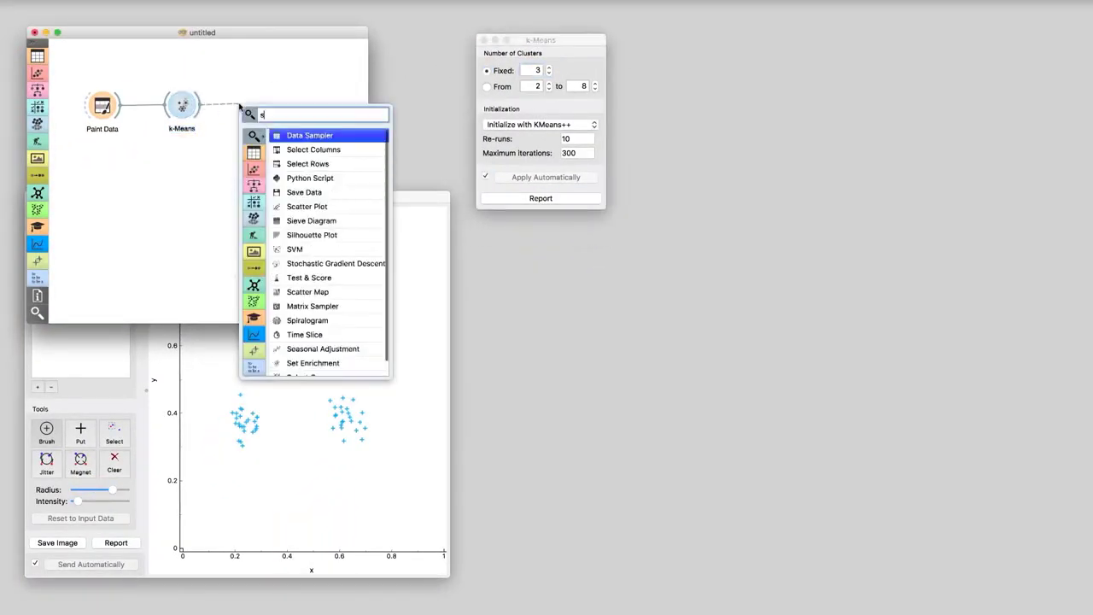
type("sca")
key("Return")
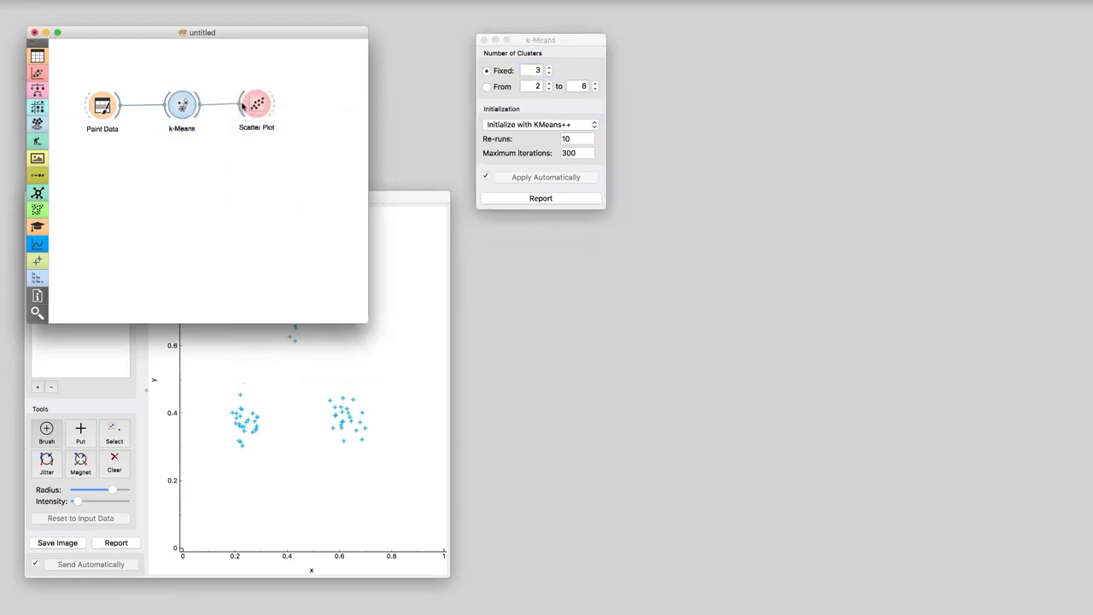
double_click(254, 103)
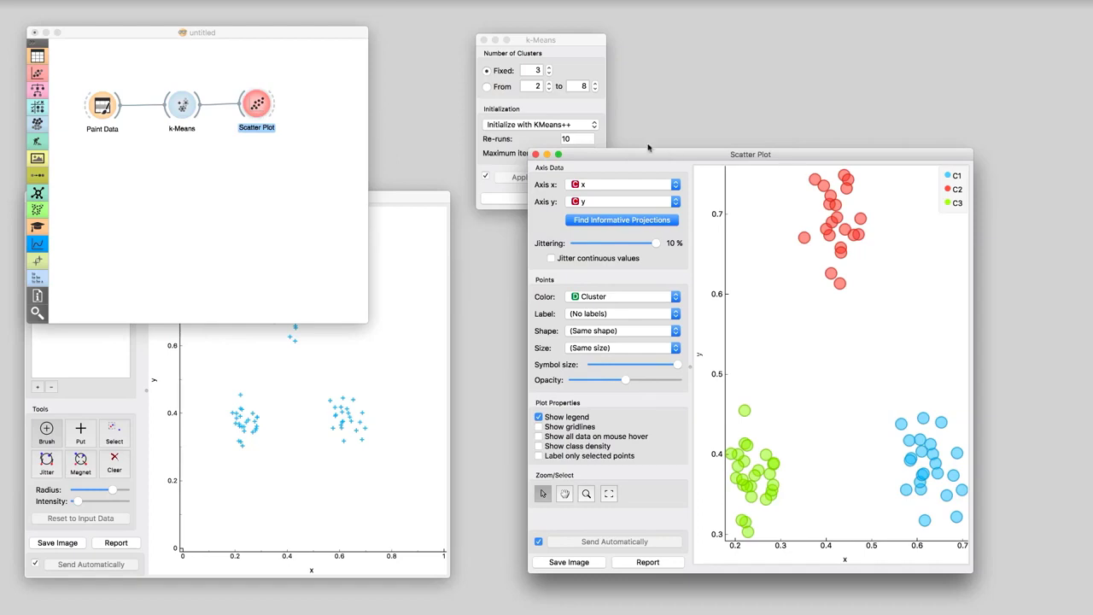
Step: Try fixed k-Means cluster counts from 2 up to 5 against the scatter plot, and return the count to 3
left_click(570, 69)
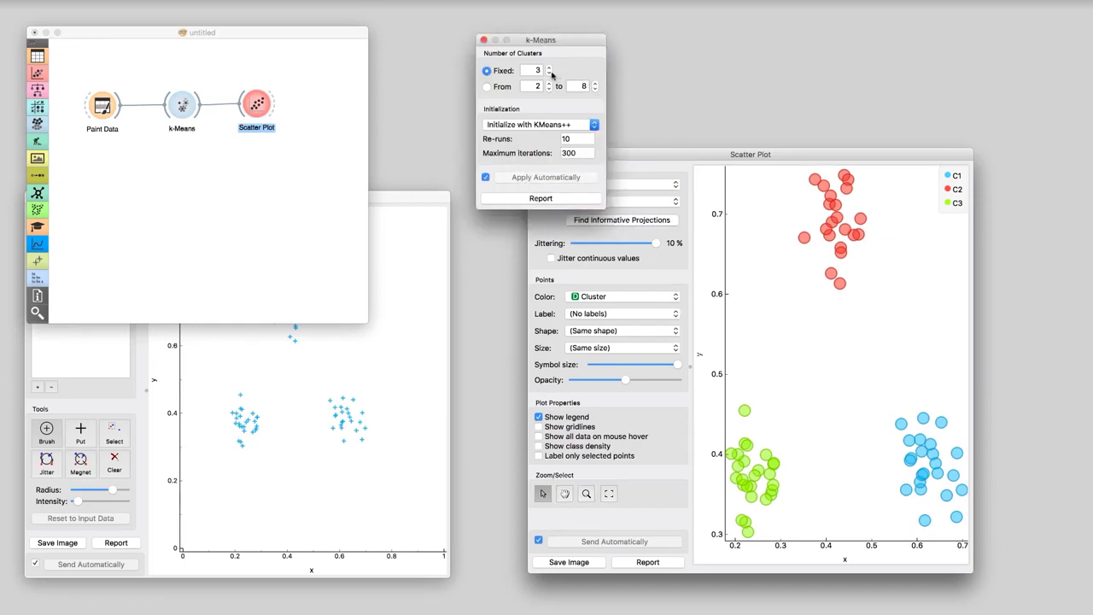
left_click(549, 74)
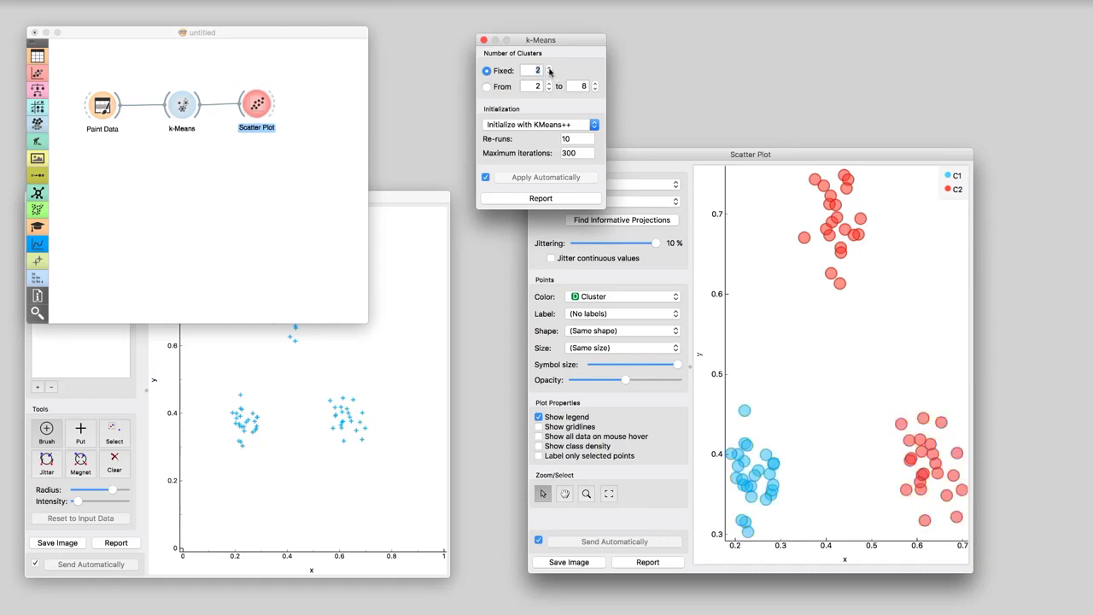
left_click(549, 67)
left_click(549, 68)
left_click(549, 67)
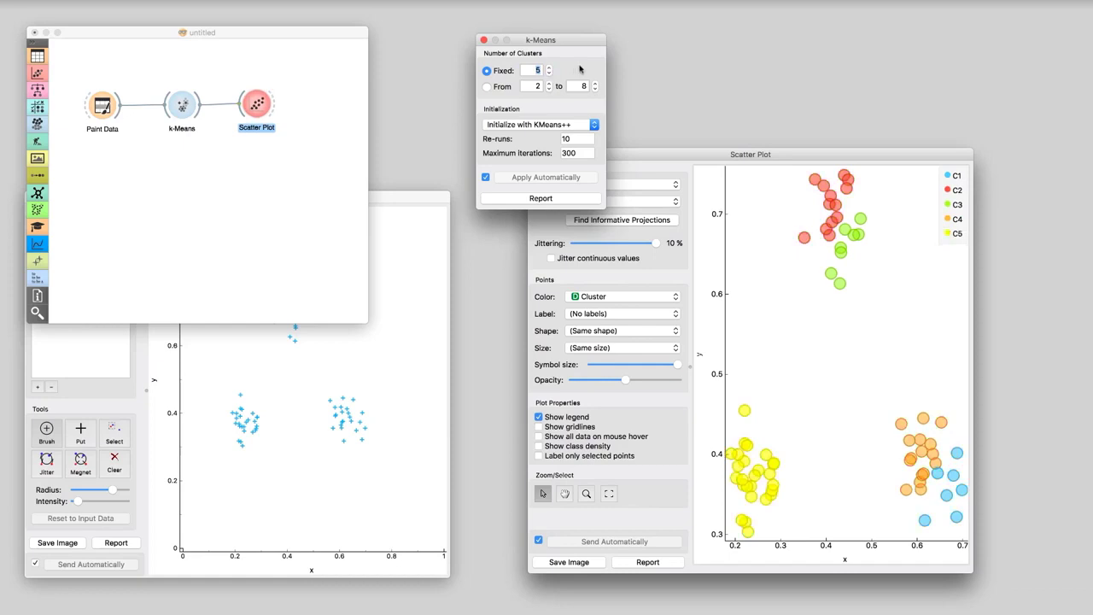
left_click(549, 74)
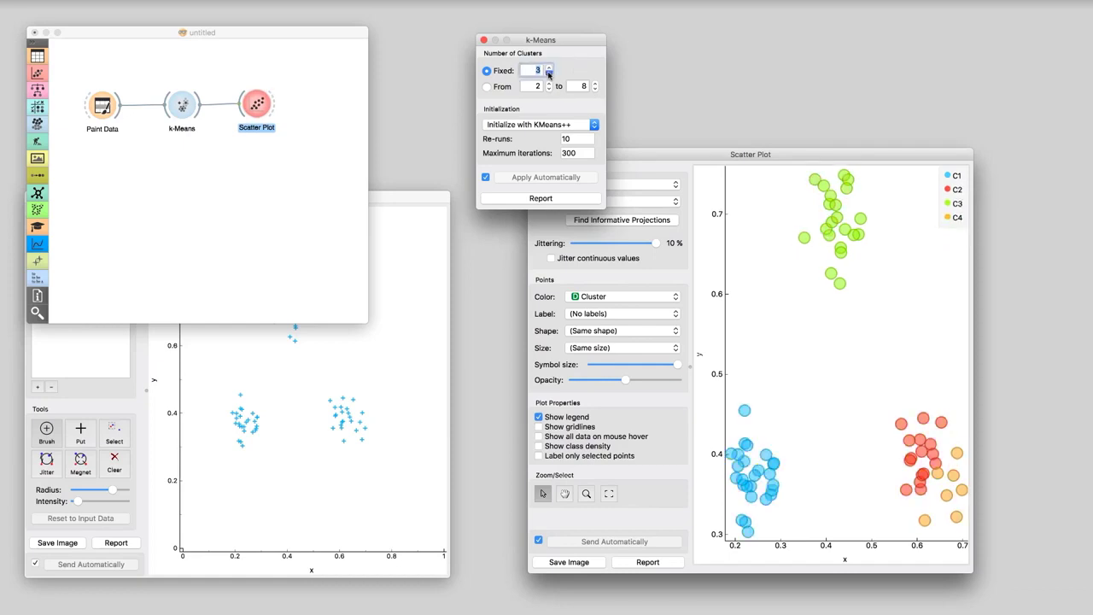
left_click(549, 74)
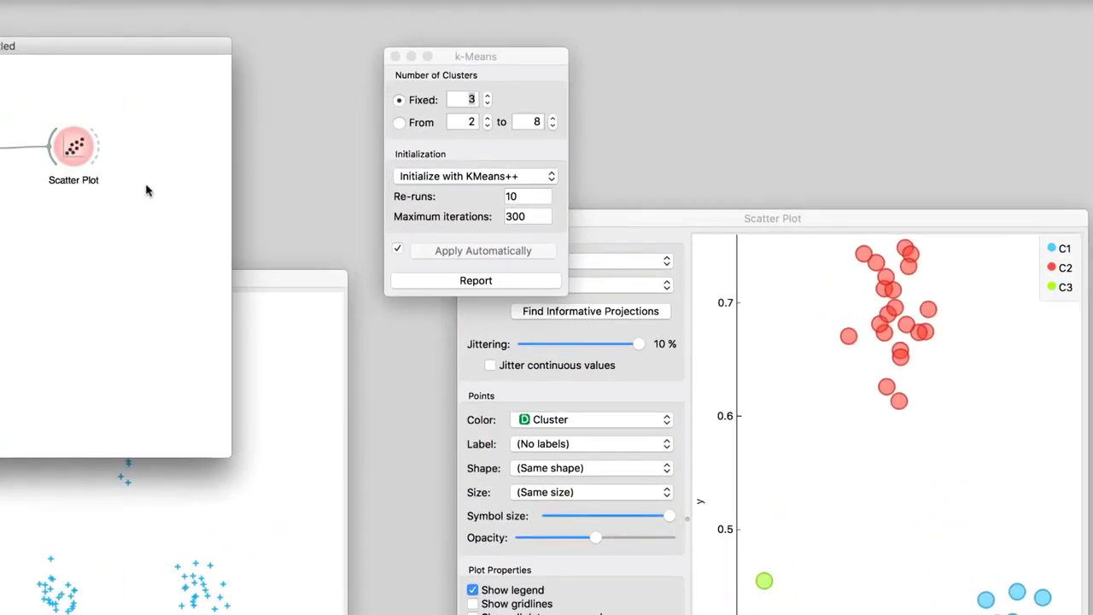
Step: Set k-Means to evaluate from 2 to 8 clusters and paint three more groups of C1 points in Paint Data
left_click(493, 68)
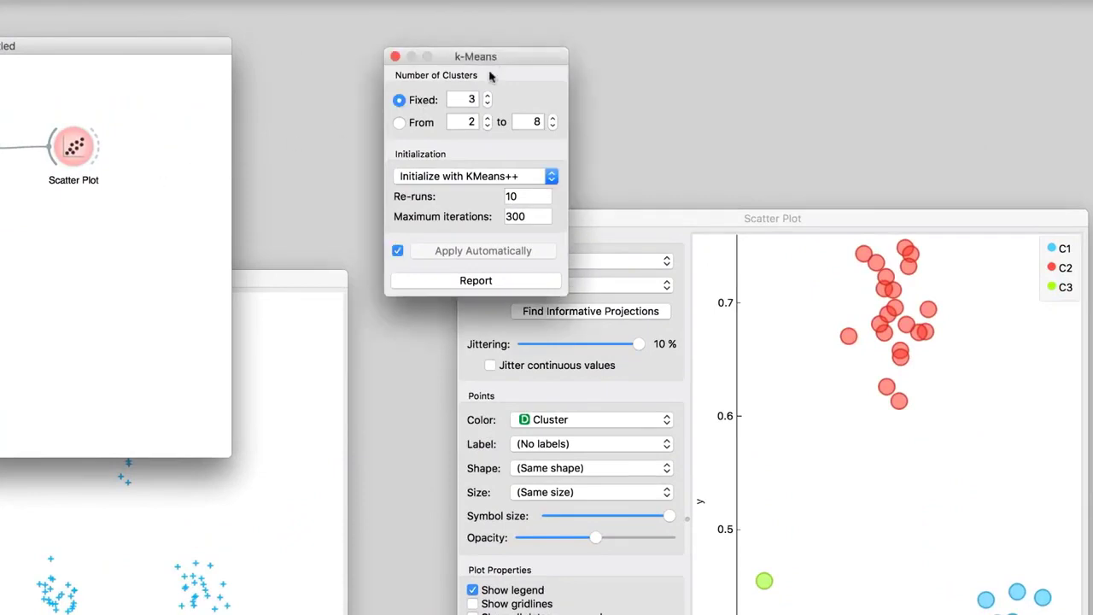
left_click(400, 123)
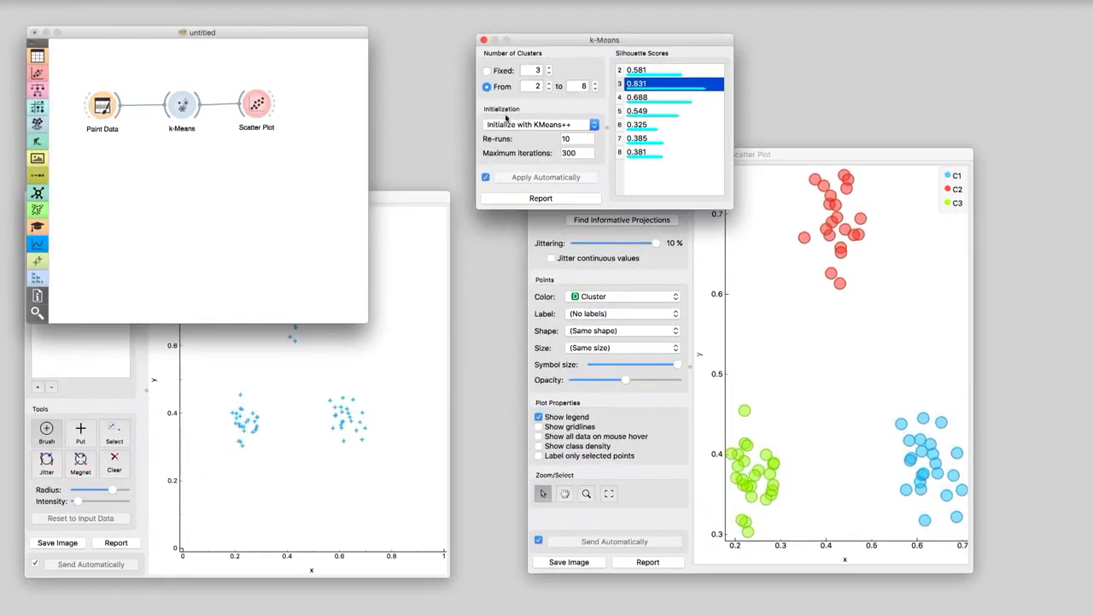
left_click(401, 203)
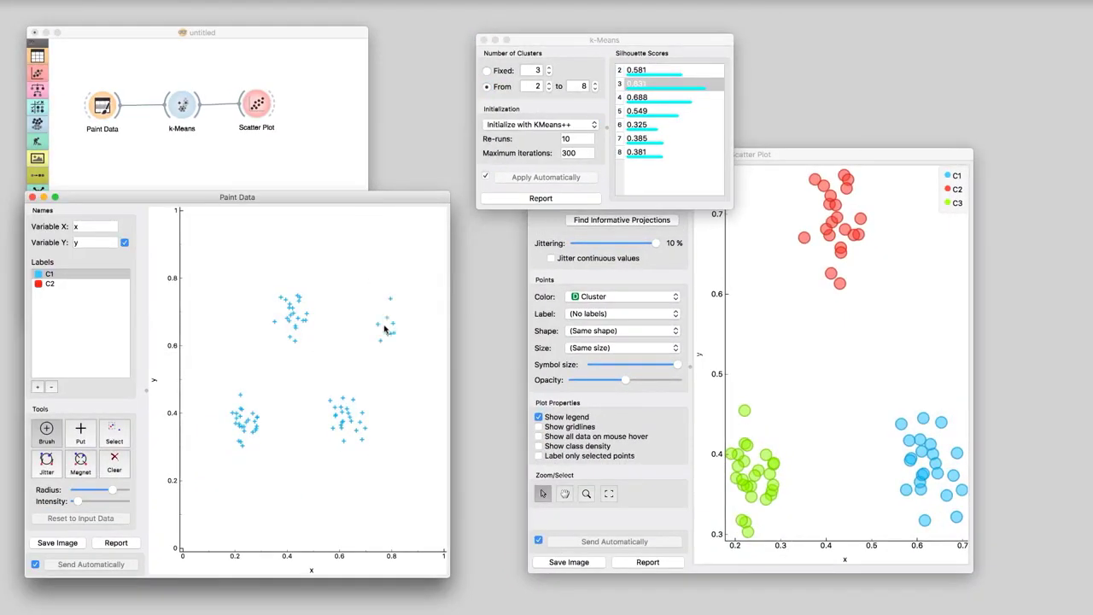
left_click(314, 246)
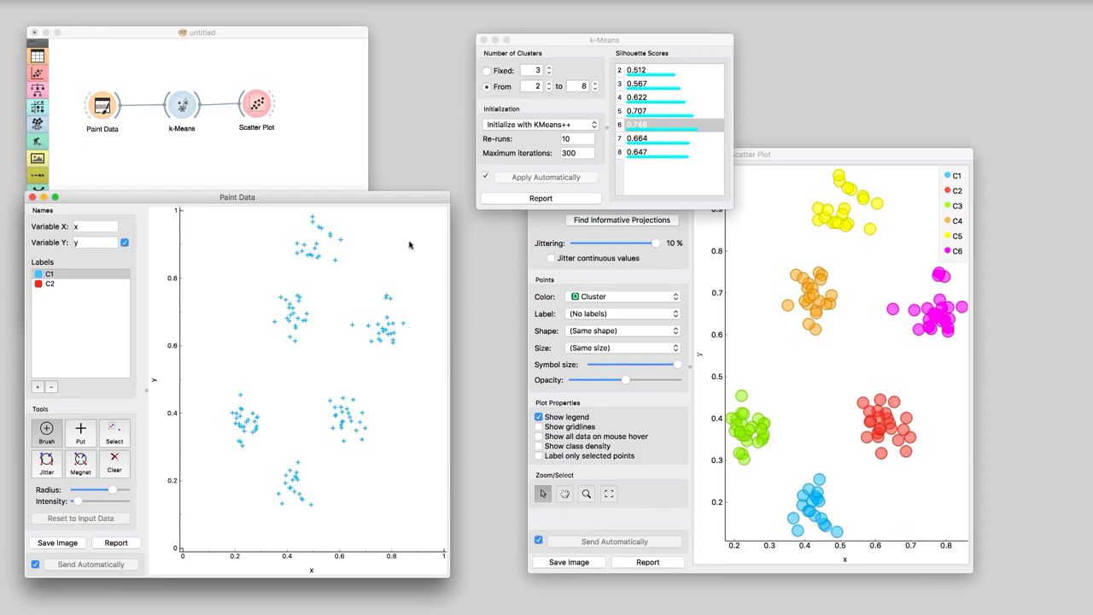
left_click(546, 224)
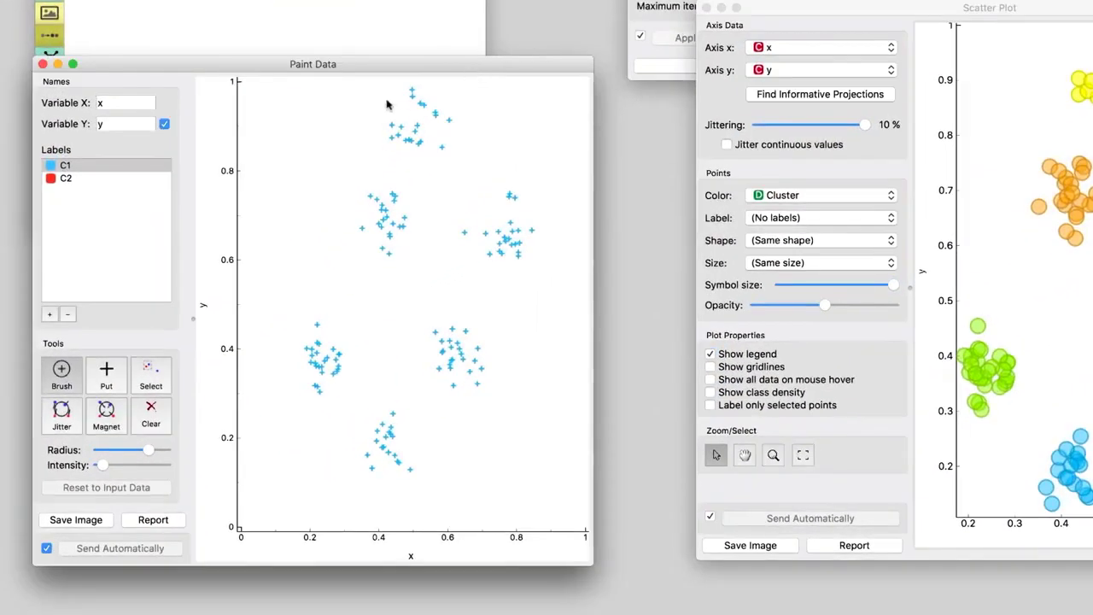
Step: Clear all painted points and brush a smiley-like pattern of two upper point groups above a curved band of points
left_click(150, 413)
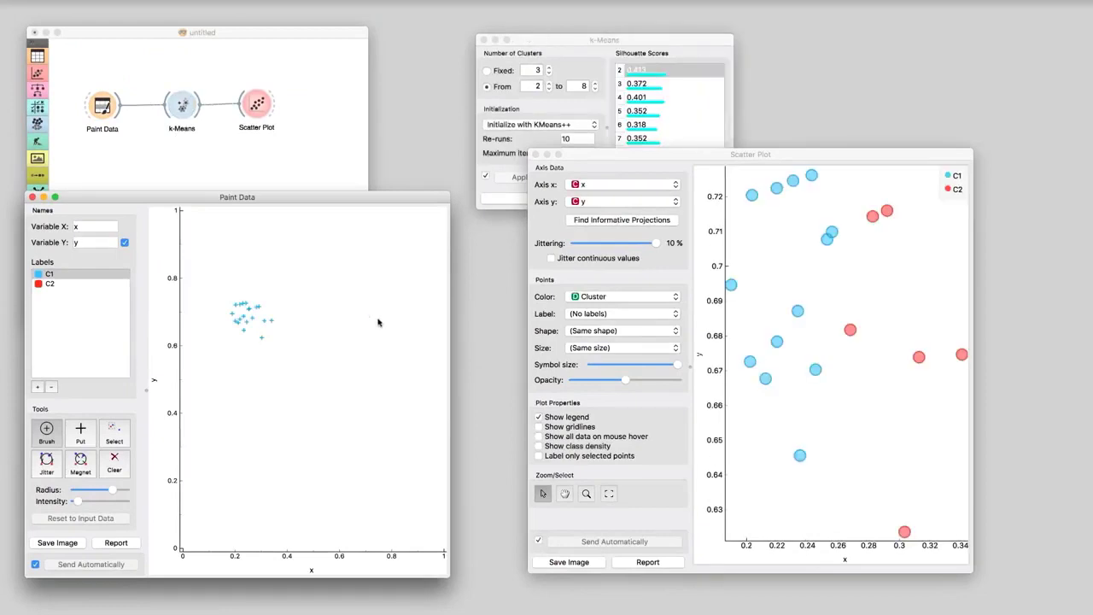
mouse_move(231, 455)
left_mouse_down()
mouse_move(238, 416)
mouse_move(296, 441)
mouse_move(380, 439)
left_mouse_up()
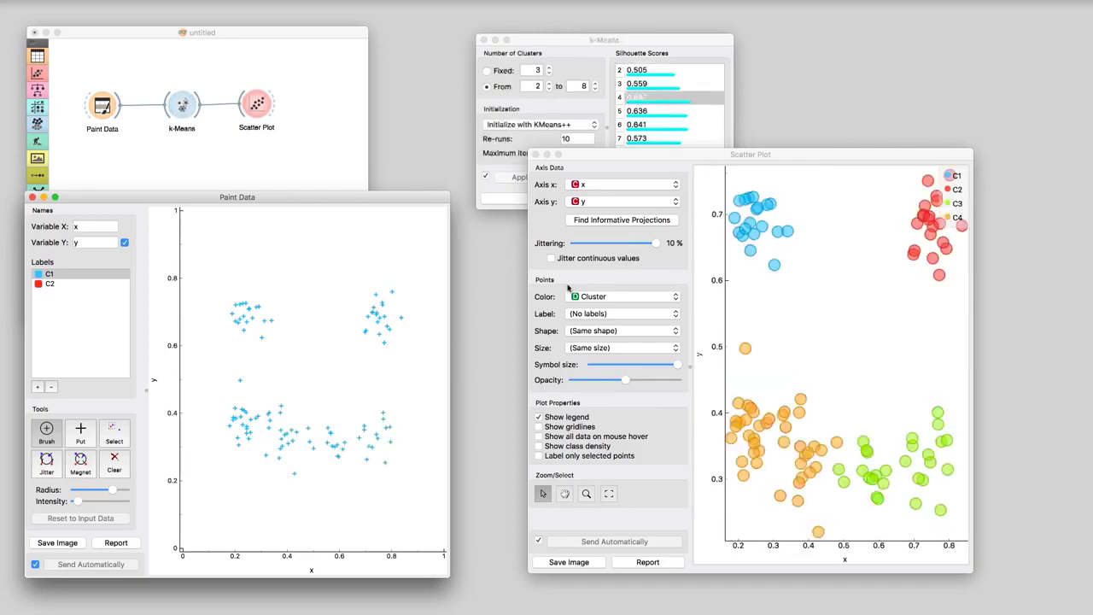
left_click(628, 273)
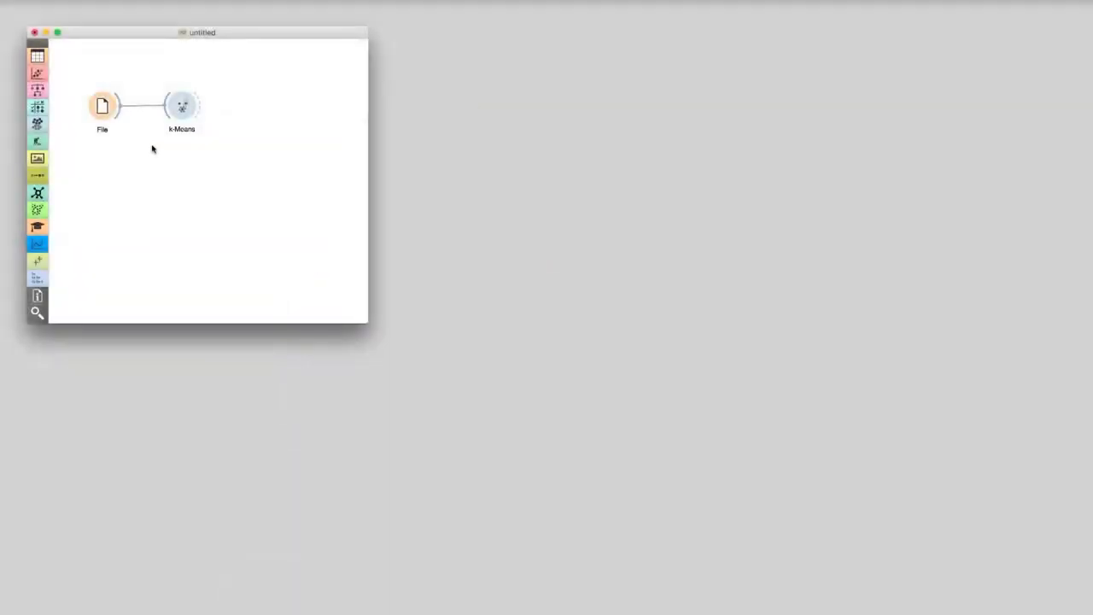
Step: Load the housing.tab data set in the File widget and close its window
double_click(100, 105)
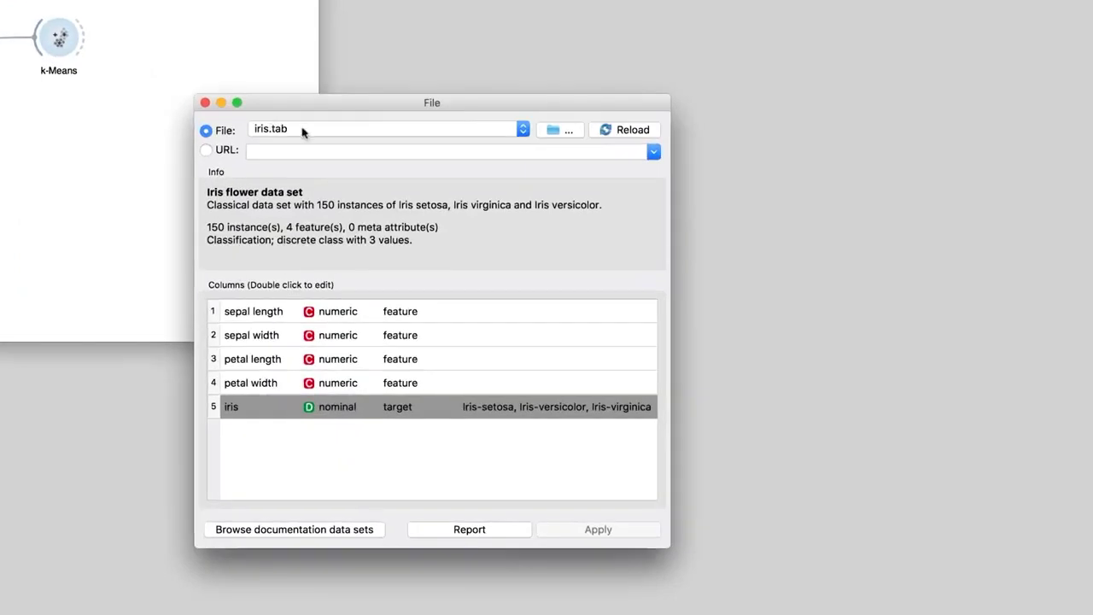
left_click(302, 129)
left_click(300, 142)
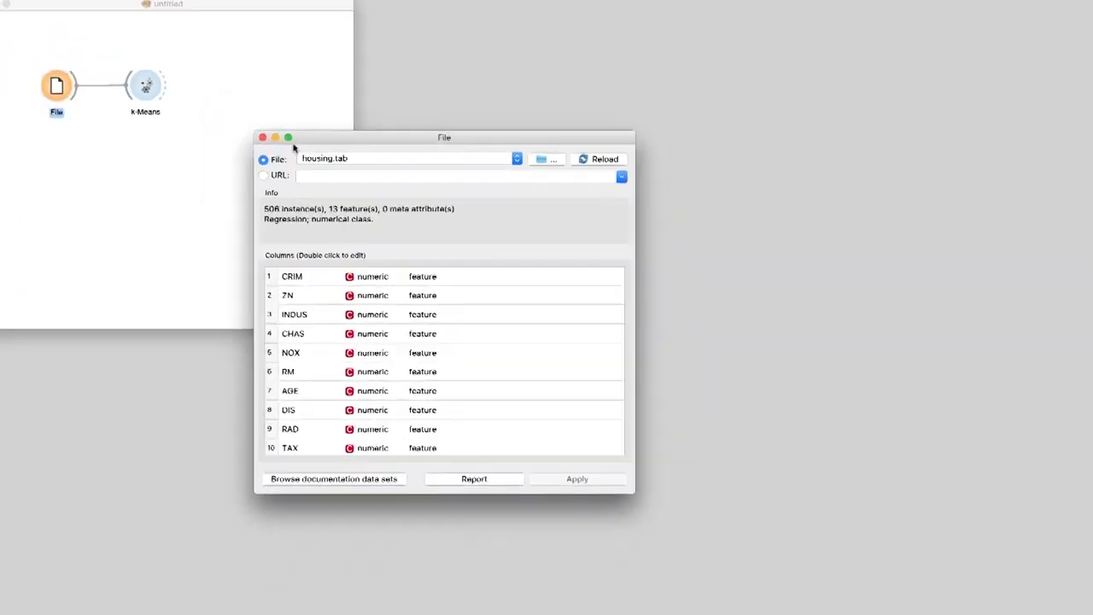
left_click(262, 136)
Step: Set k-Means to a fixed number of 2 clusters and close its window
double_click(147, 86)
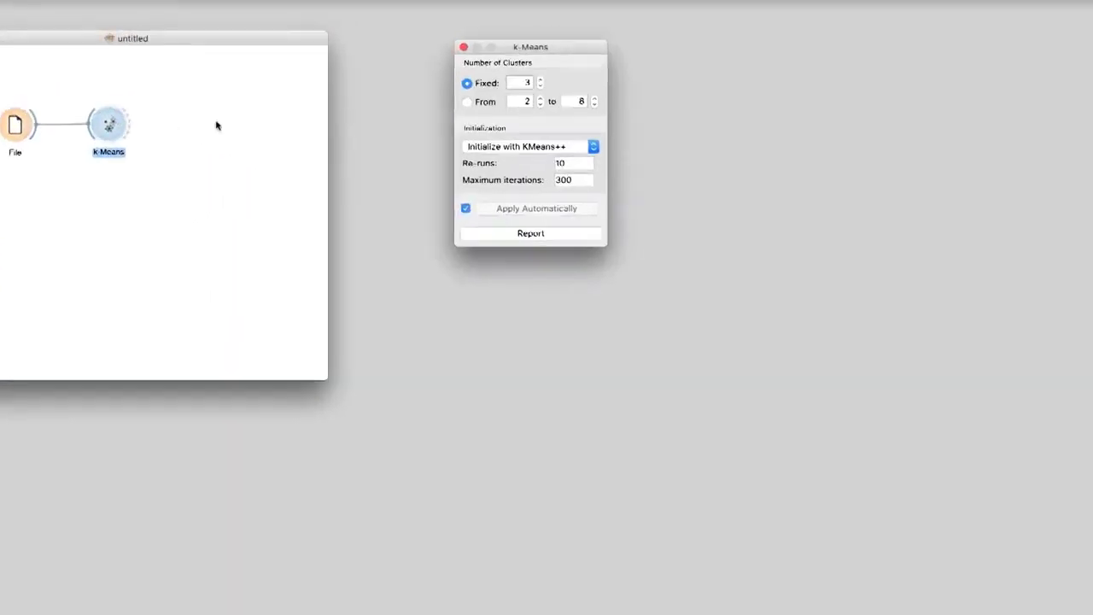
left_click(540, 87)
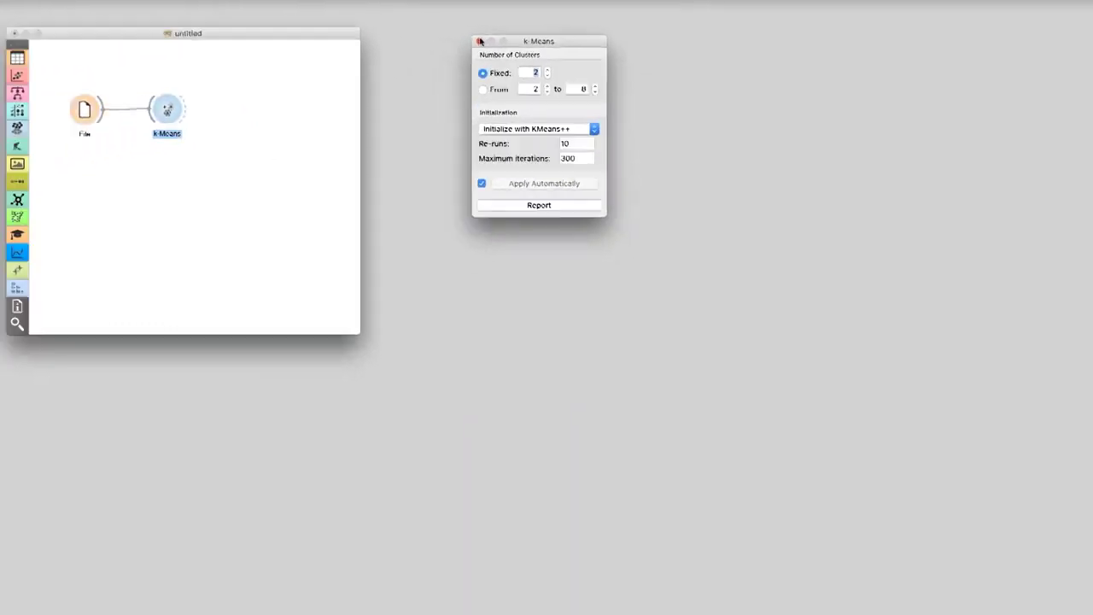
left_click(480, 41)
Step: Connect a Box Plot widget to k-Means and open it
left_click_drag(188, 108, 253, 112)
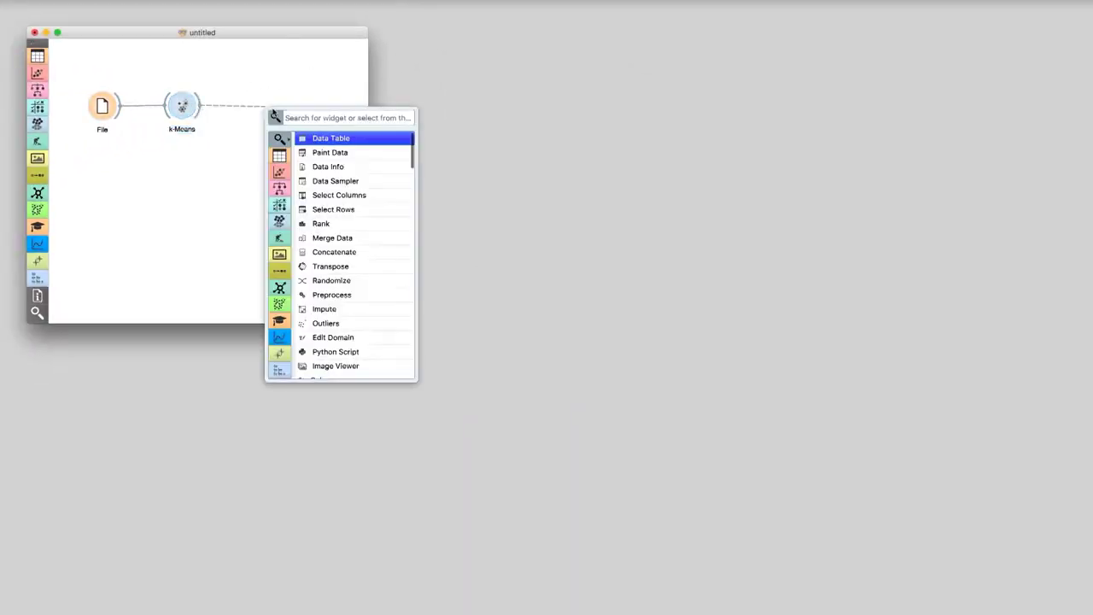
type("box")
key("Return")
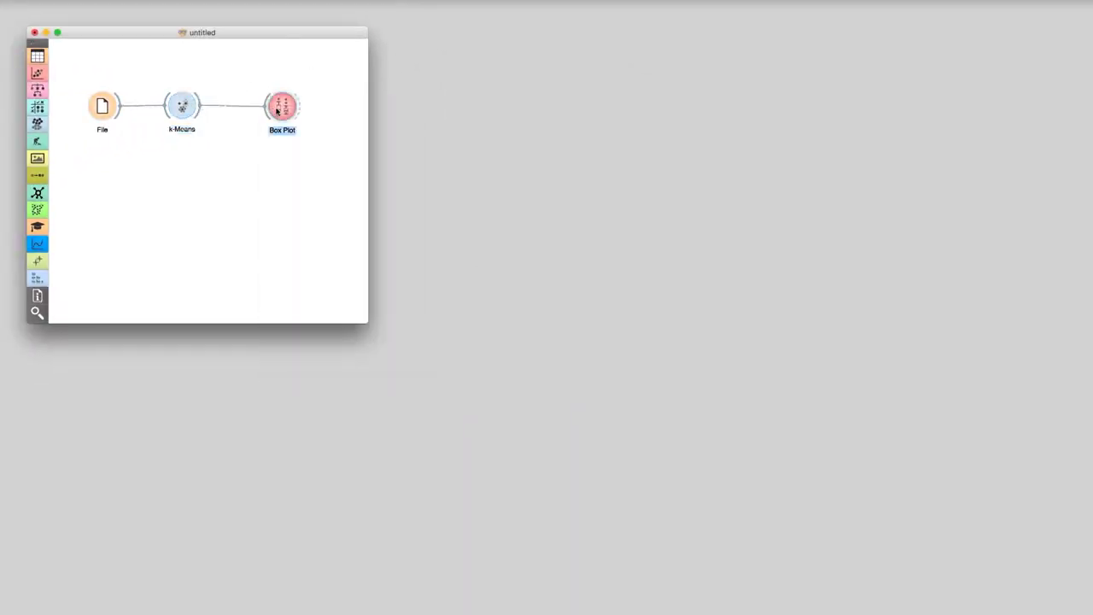
double_click(277, 110)
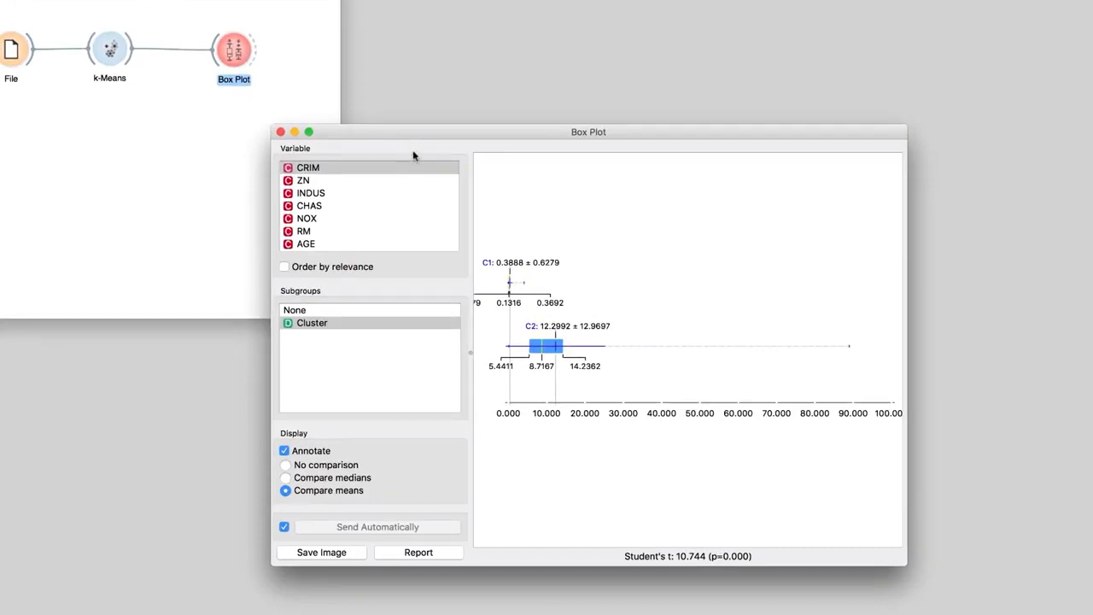
Step: Compare the two clusters on the NOX and AGE variables in Box Plot, and close the plot
left_click(314, 218)
left_click(323, 245)
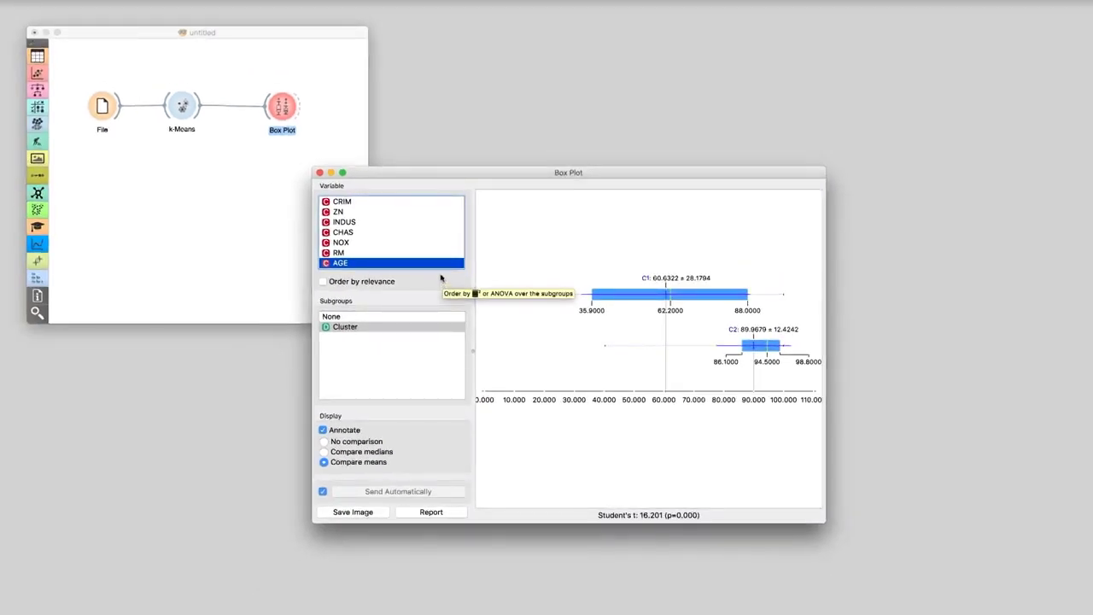
left_click(319, 172)
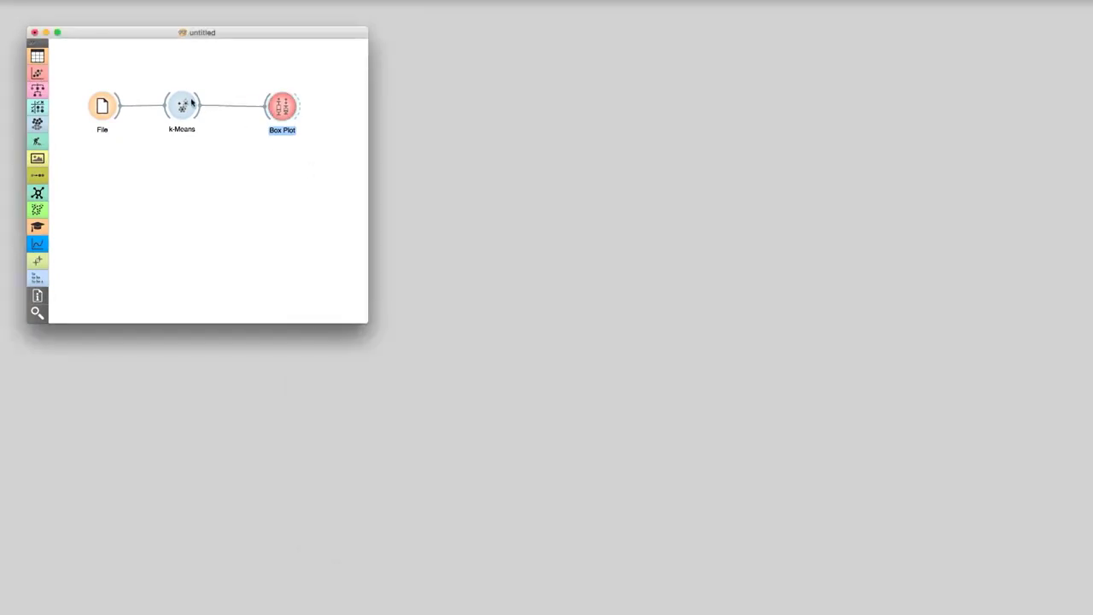
Step: Connect an MDS widget to k-Means and open it to view the housing clusters
left_click_drag(193, 103, 260, 166)
type("mds")
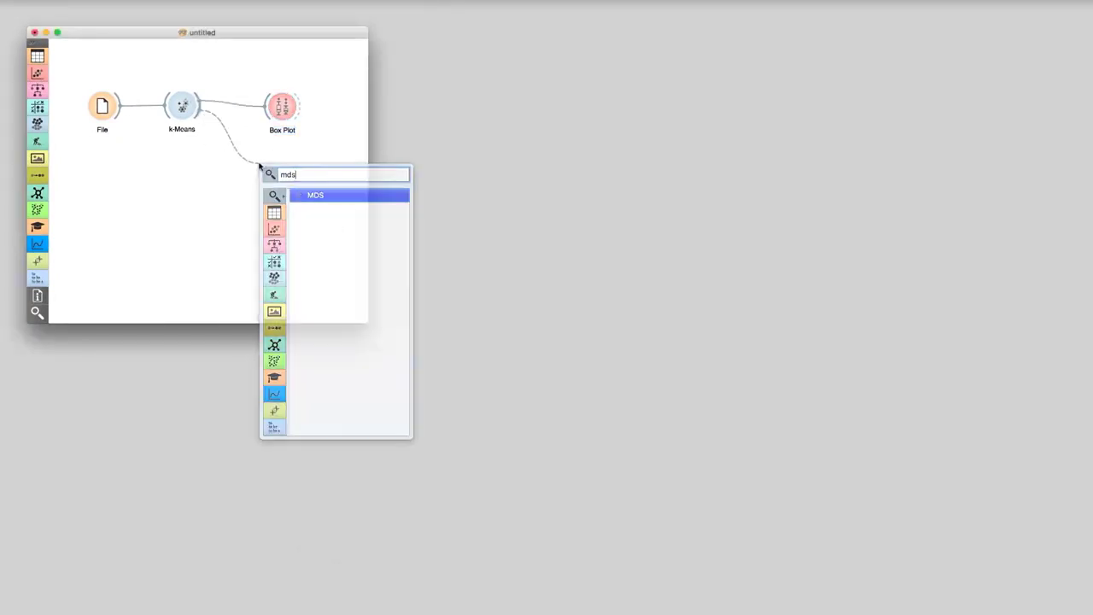
key("Return")
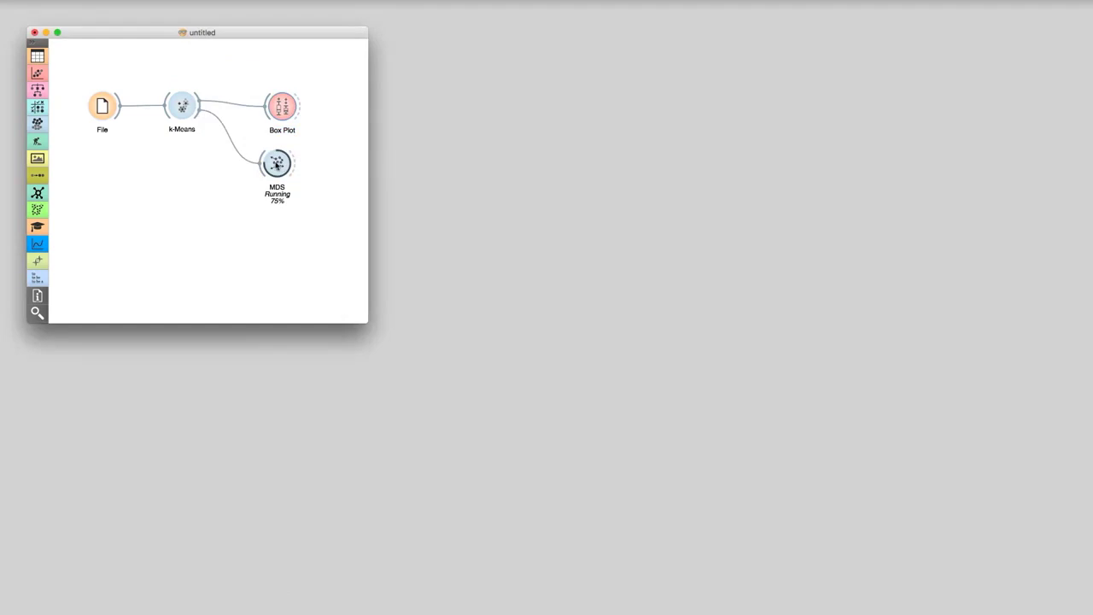
double_click(276, 164)
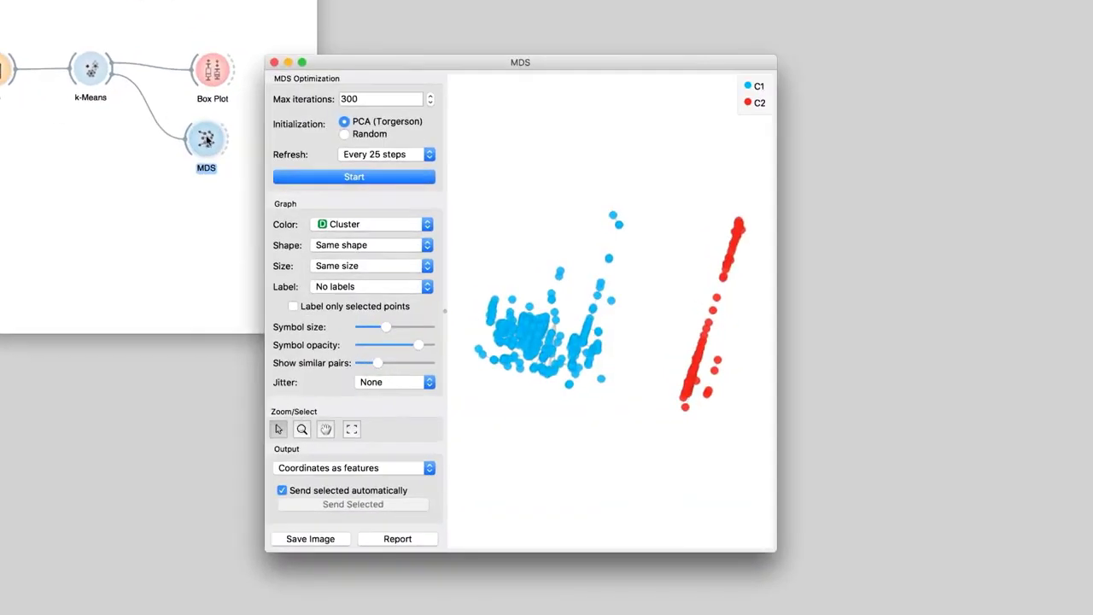
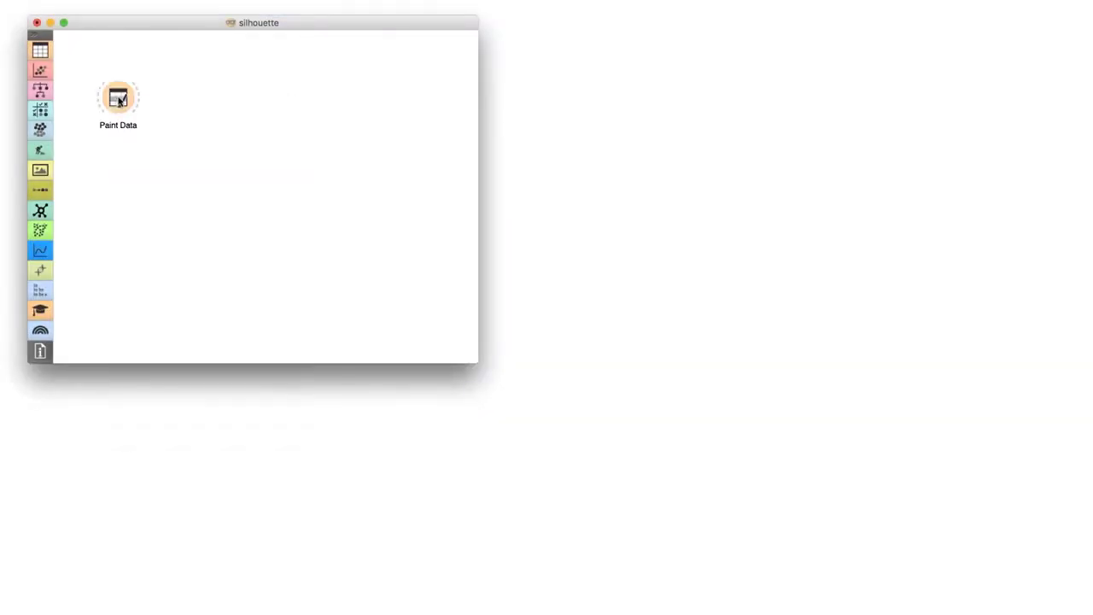
Step: Brush three separate groups of C1 points in a triangular arrangement in Paint Data, and close its window
left_click(475, 360)
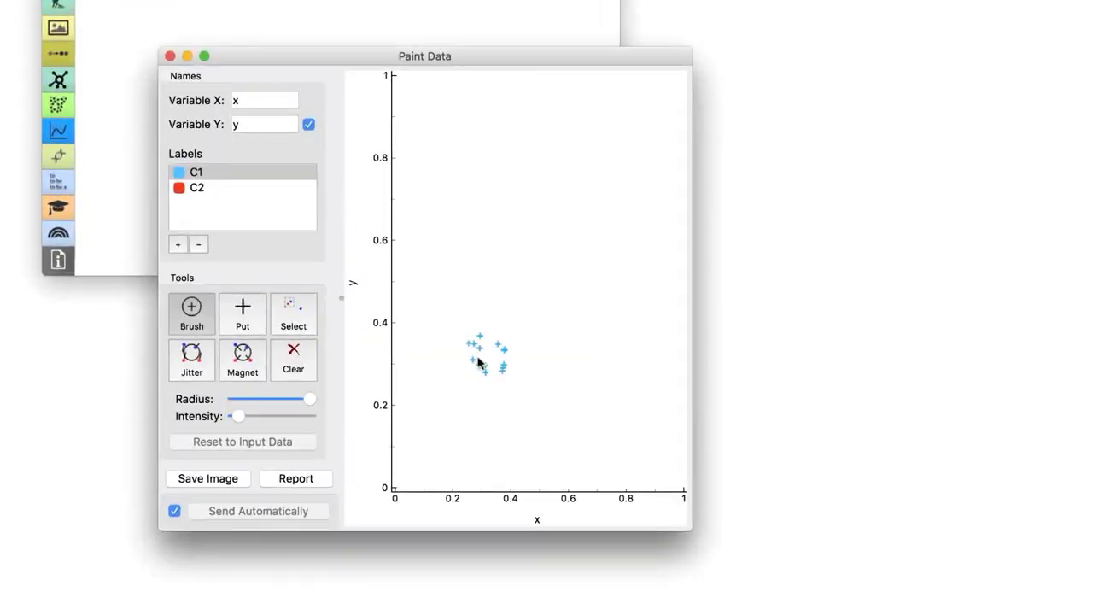
left_click_drag(478, 363, 480, 358)
mouse_move(524, 275)
left_mouse_down()
mouse_move(573, 359)
mouse_move(559, 351)
left_mouse_up()
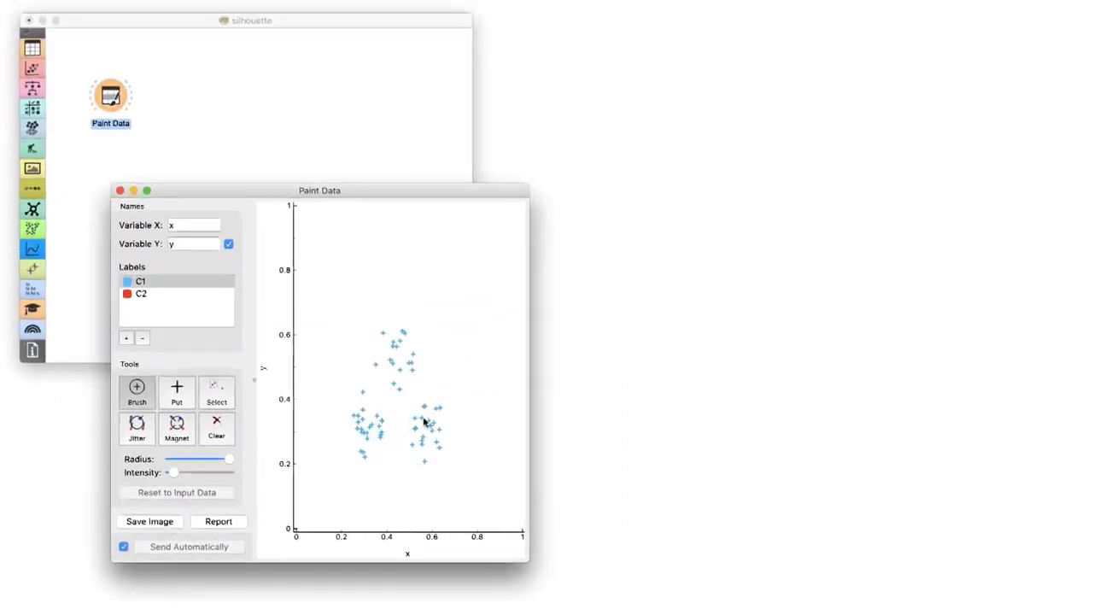
left_click(121, 191)
Step: Connect a k-Means widget to Paint Data
left_click_drag(127, 100, 336, 103)
type("k")
key("Down")
key("Return")
Step: Add a Scatter Plot widget fed by k-Means and open it to view the painted clusters
type("scat")
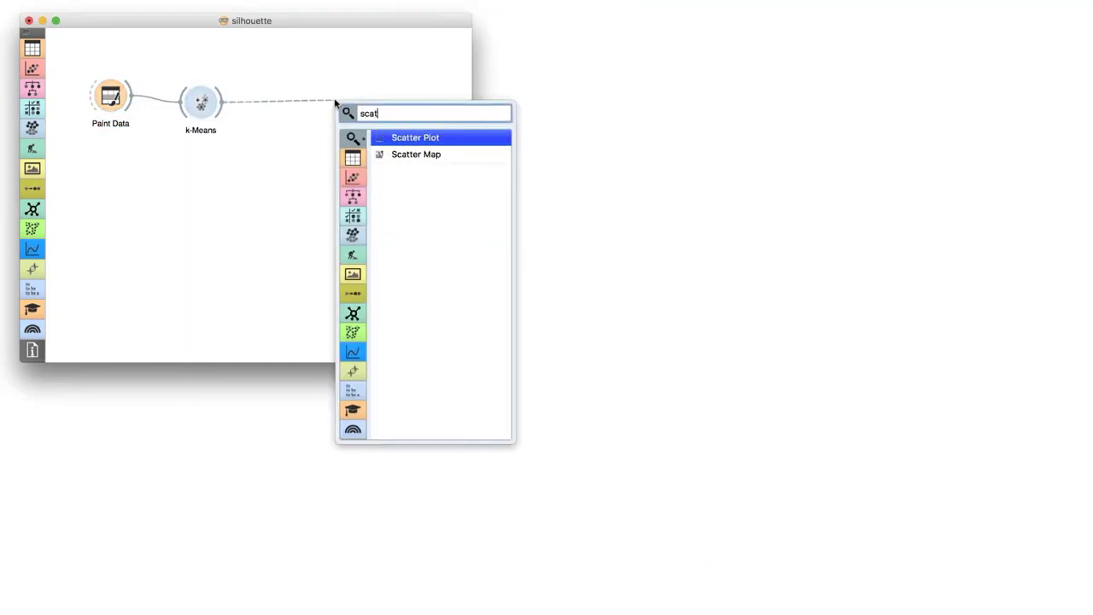
key("Return")
double_click(357, 101)
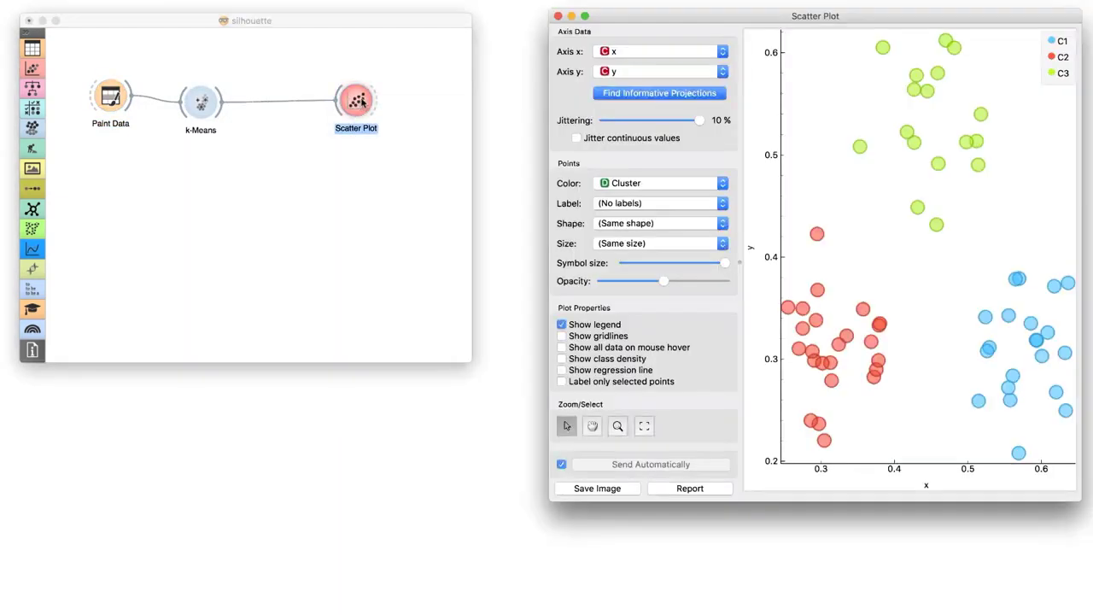
Step: Connect a Silhouette Plot widget to k-Means, open it, and place its window beside the scatter plot
left_click_drag(220, 102, 251, 175)
type("sil")
key("Return")
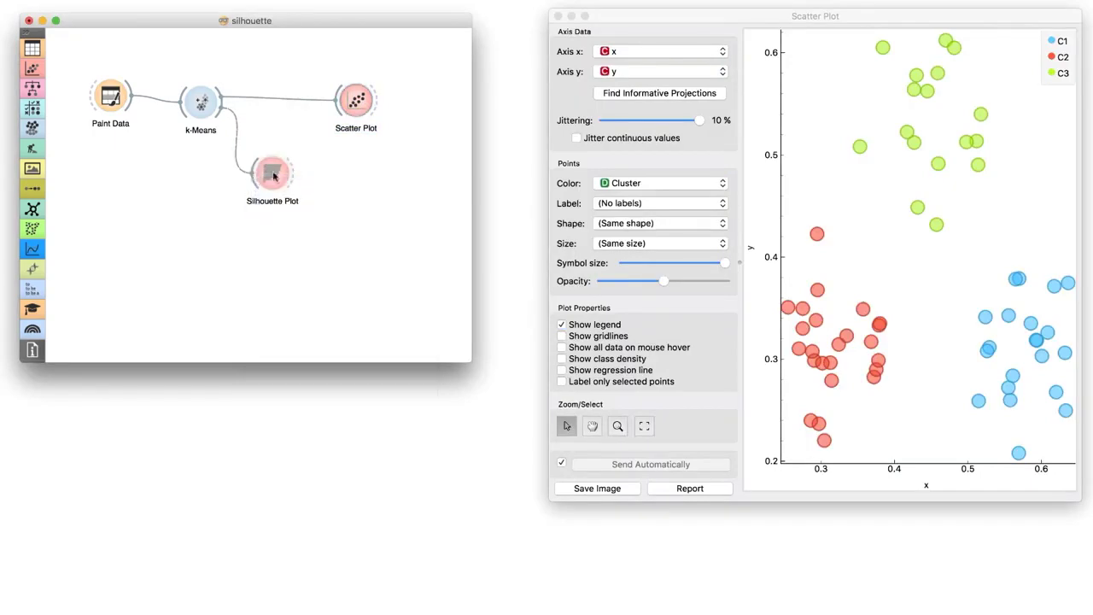
double_click(269, 175)
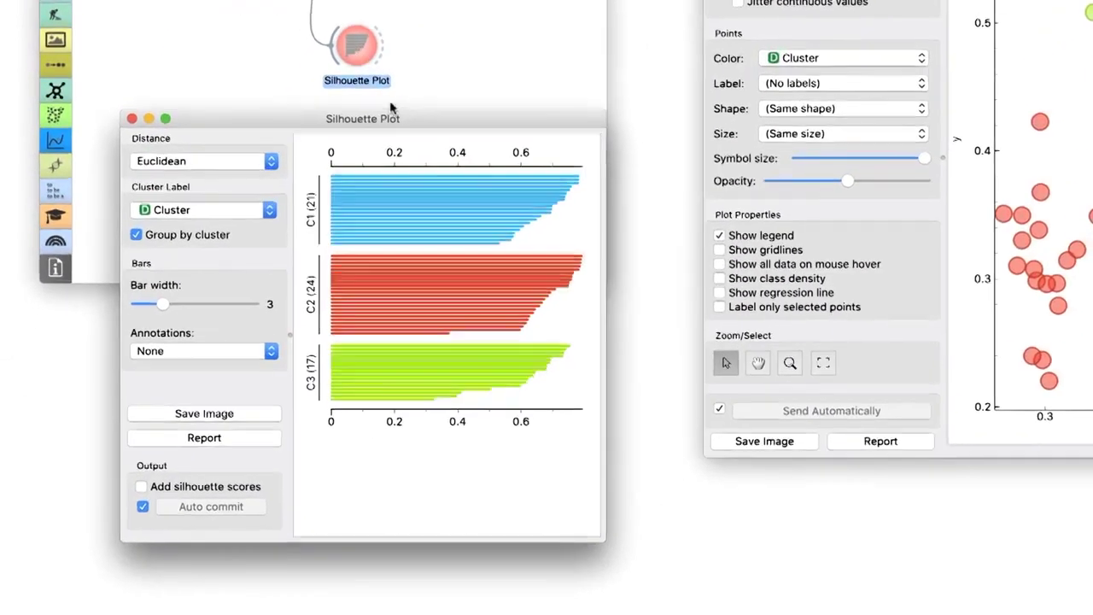
left_click_drag(415, 125, 431, 140)
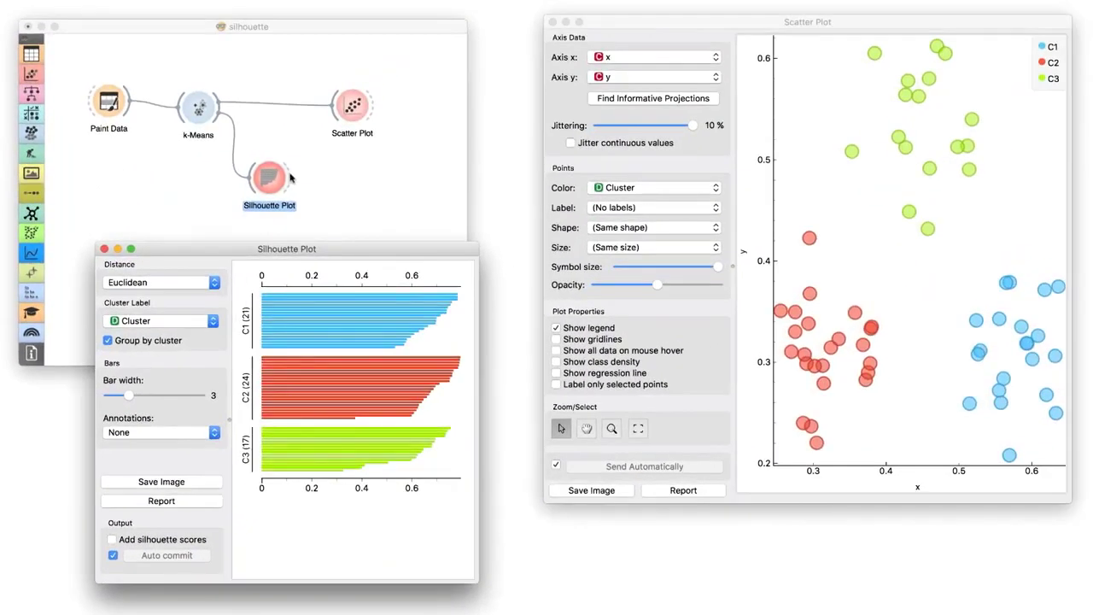
Step: Link Silhouette Plot to Scatter Plot and select the highest-scoring, then the lowest-scoring bars of cluster C2
left_click_drag(290, 177, 333, 117)
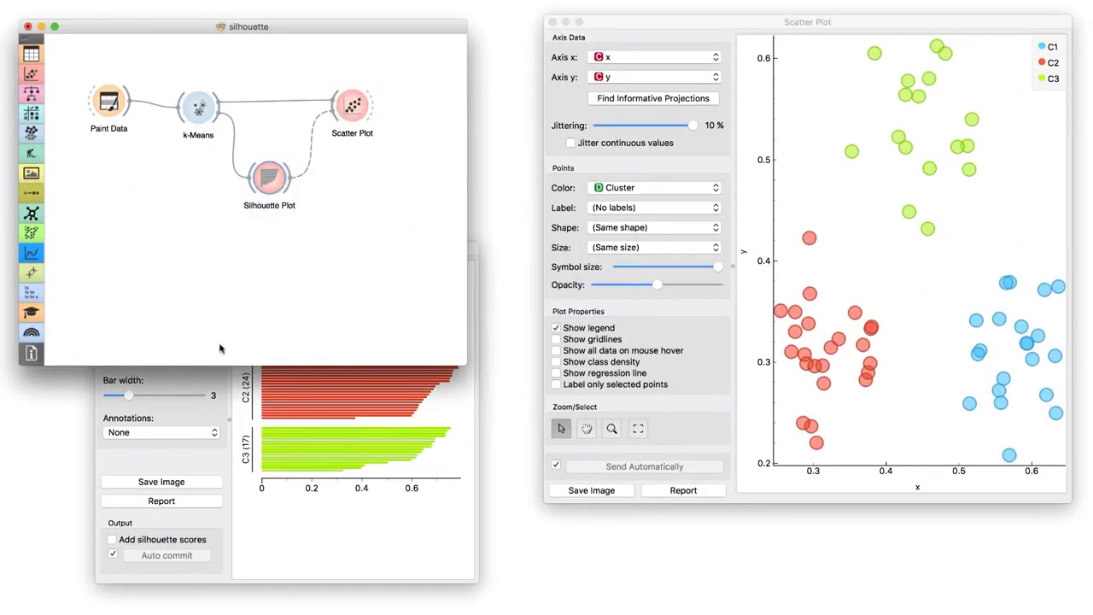
left_click(216, 385)
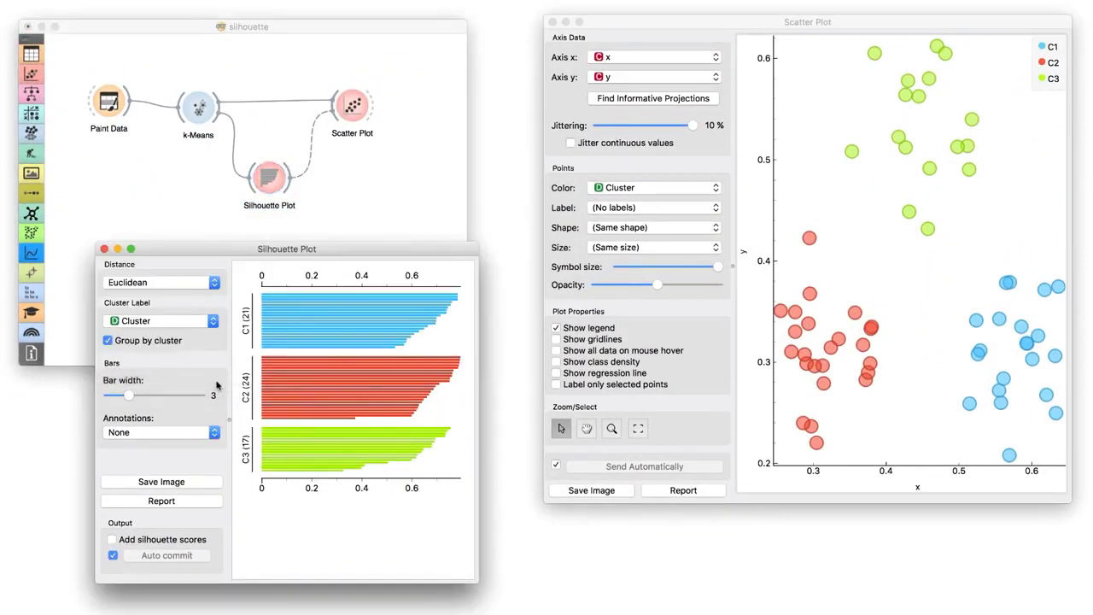
left_click_drag(329, 357, 331, 374)
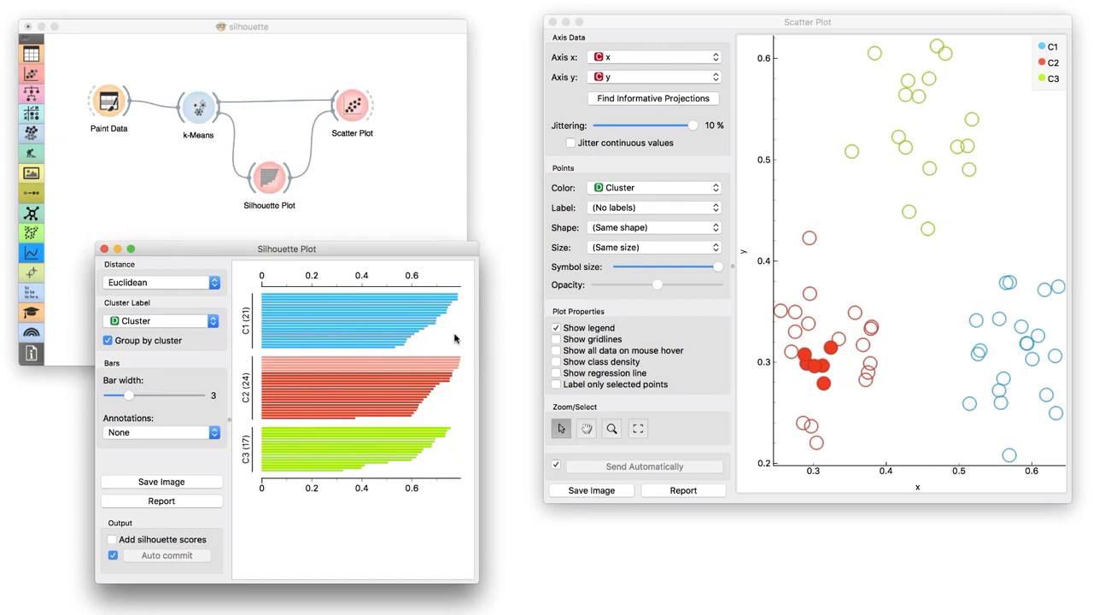
left_click(333, 418)
left_click_drag(333, 418, 334, 414)
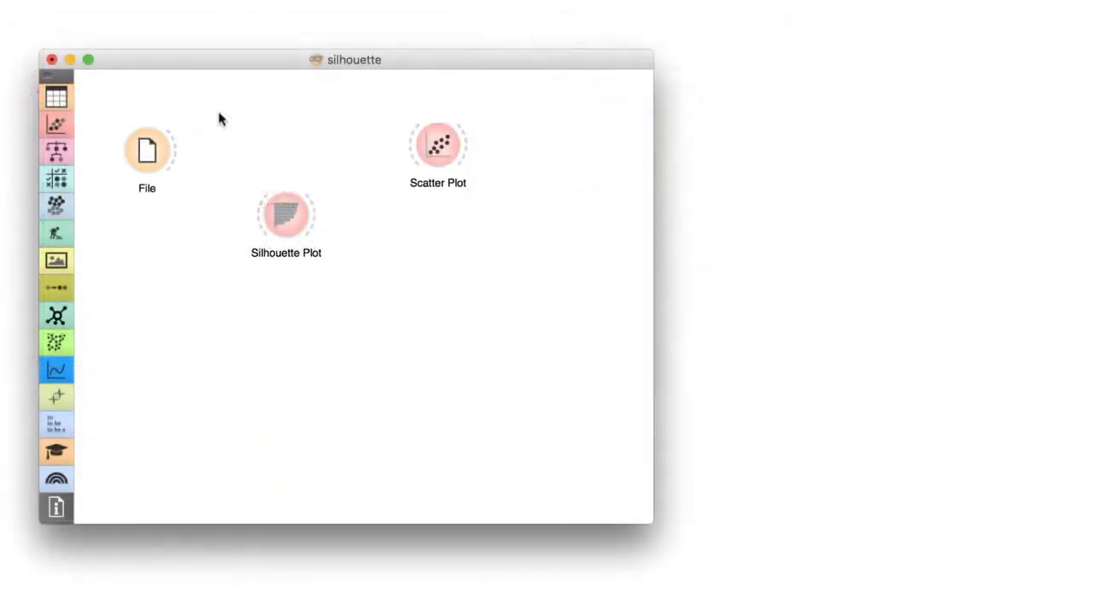
Step: Connect File to Scatter Plot and Silhouette Plot, link Silhouette Plot to Scatter Plot, and check the iris.tab data in File
left_click_drag(176, 146, 427, 147)
left_click_drag(178, 166, 415, 149)
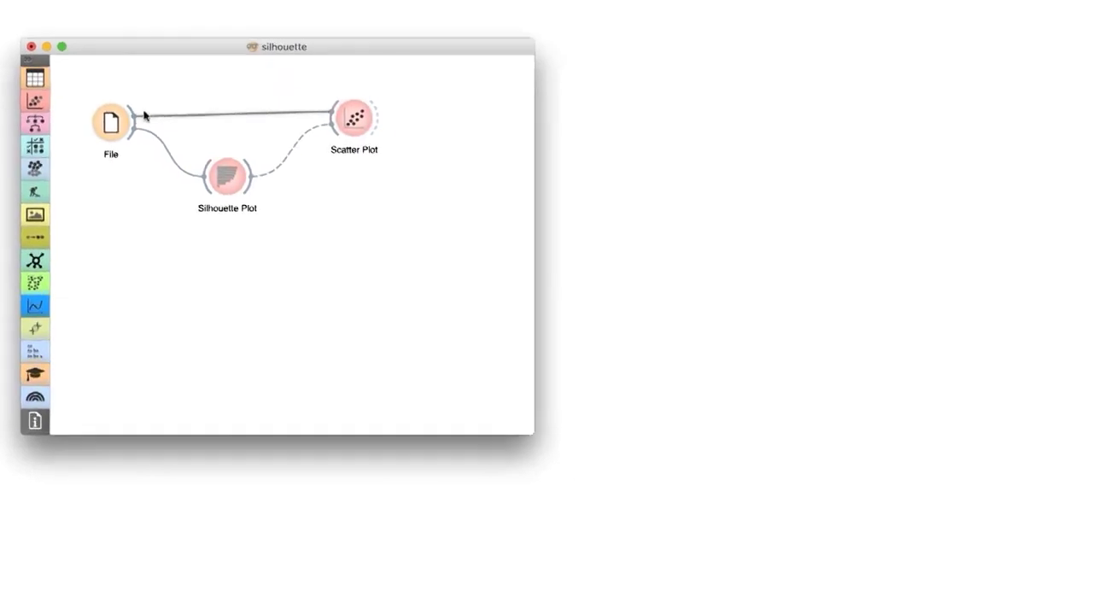
double_click(111, 123)
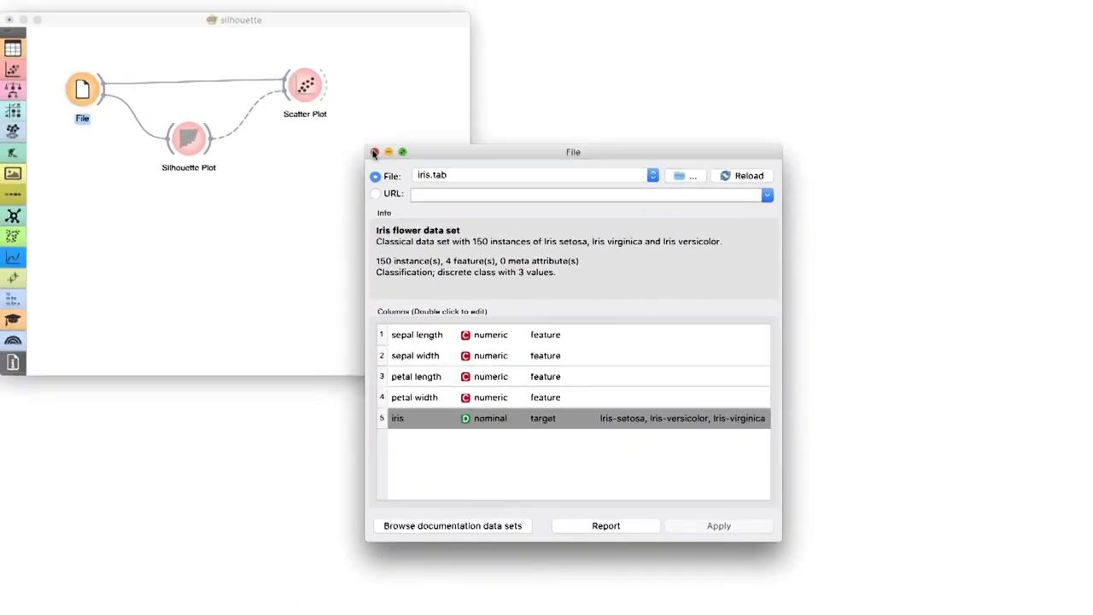
left_click(276, 43)
Step: Open Scatter Plot and Silhouette Plot, and select the bars with negative silhouette scores, then the highest-scoring bars
double_click(307, 88)
double_click(205, 133)
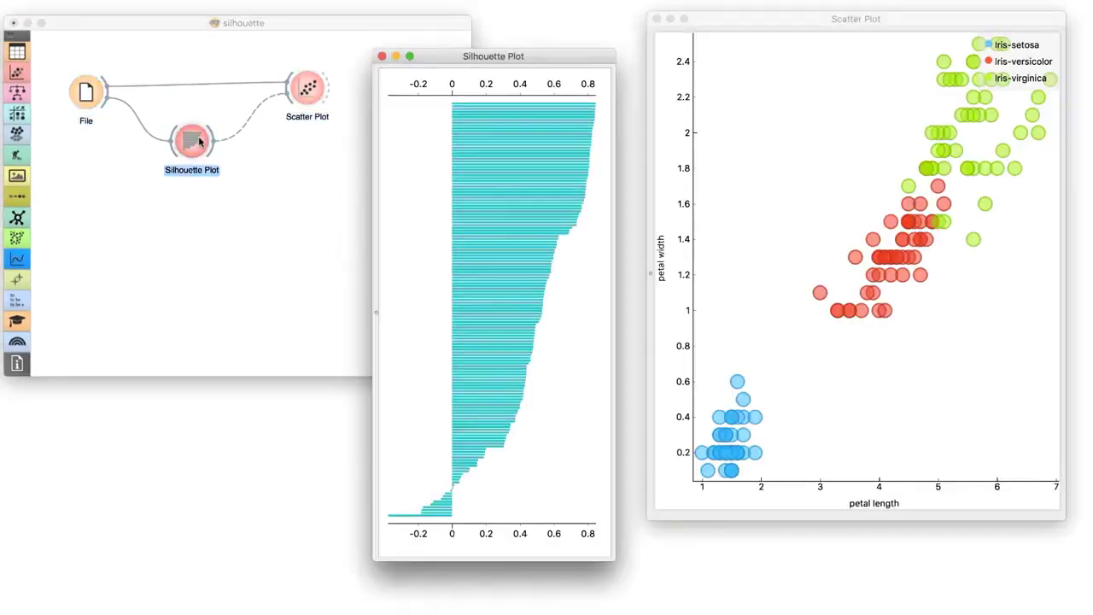
left_click_drag(445, 490, 447, 519)
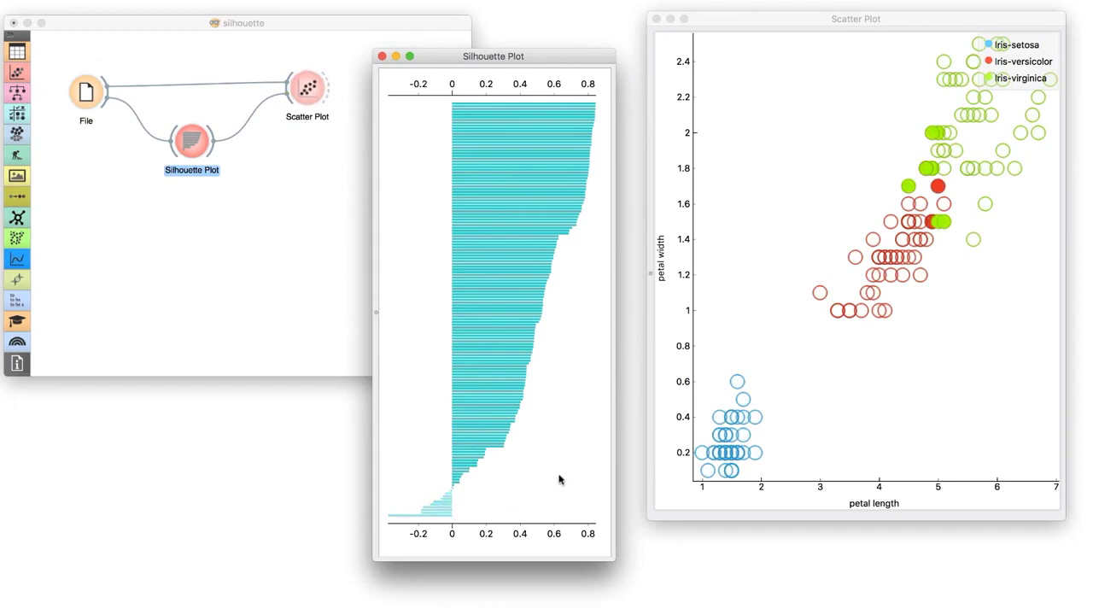
left_click_drag(523, 119, 534, 225)
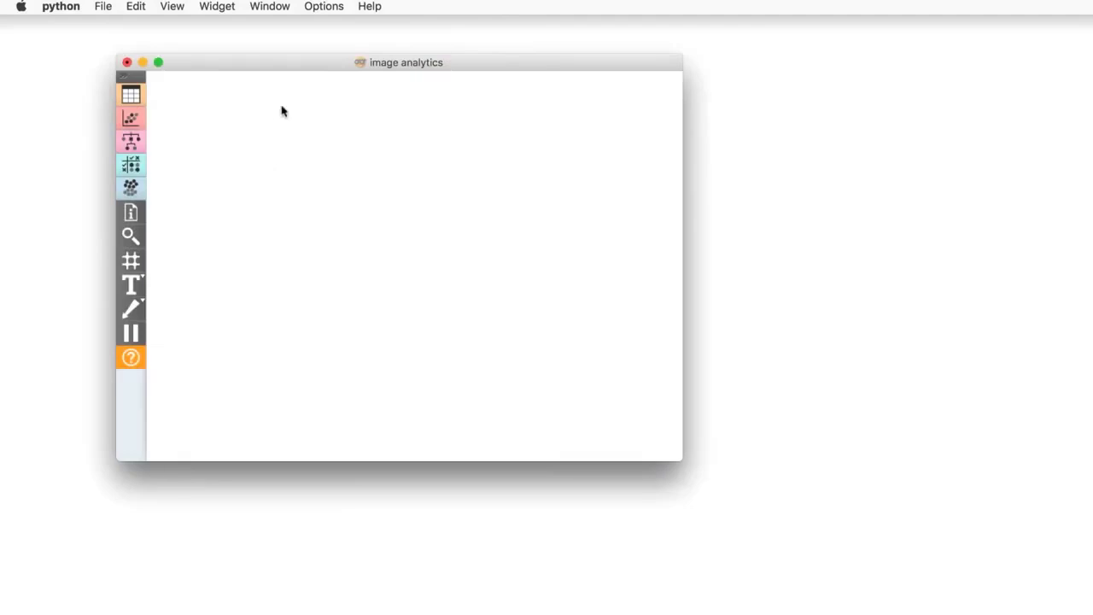
Step: Install the Image Analytics add-on and acknowledge the restart notice
left_click(320, 10)
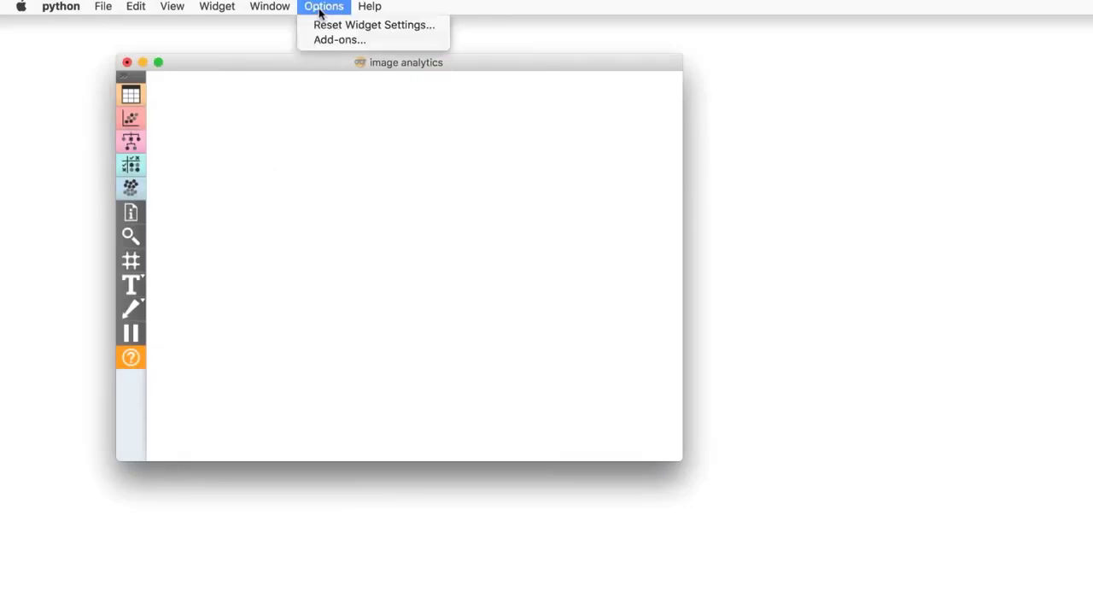
left_click(375, 40)
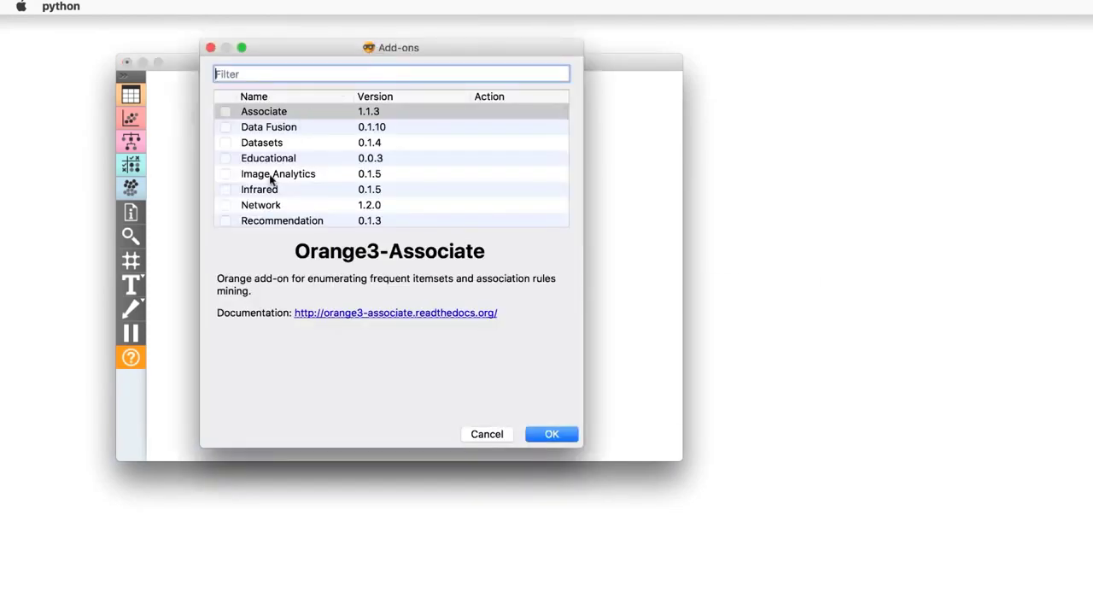
left_click(271, 177)
left_click(225, 175)
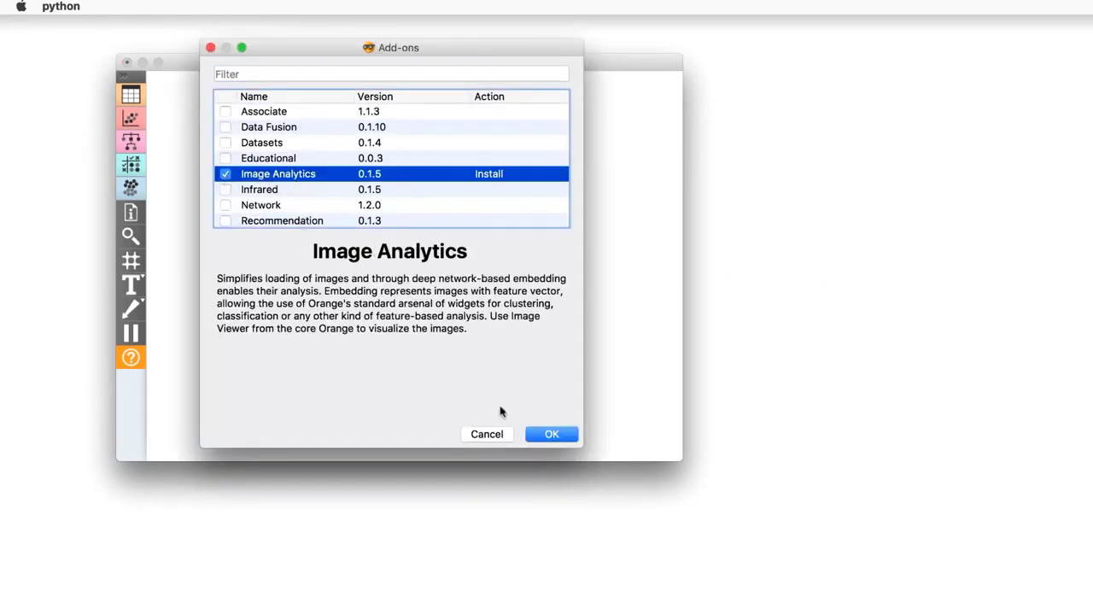
left_click(544, 434)
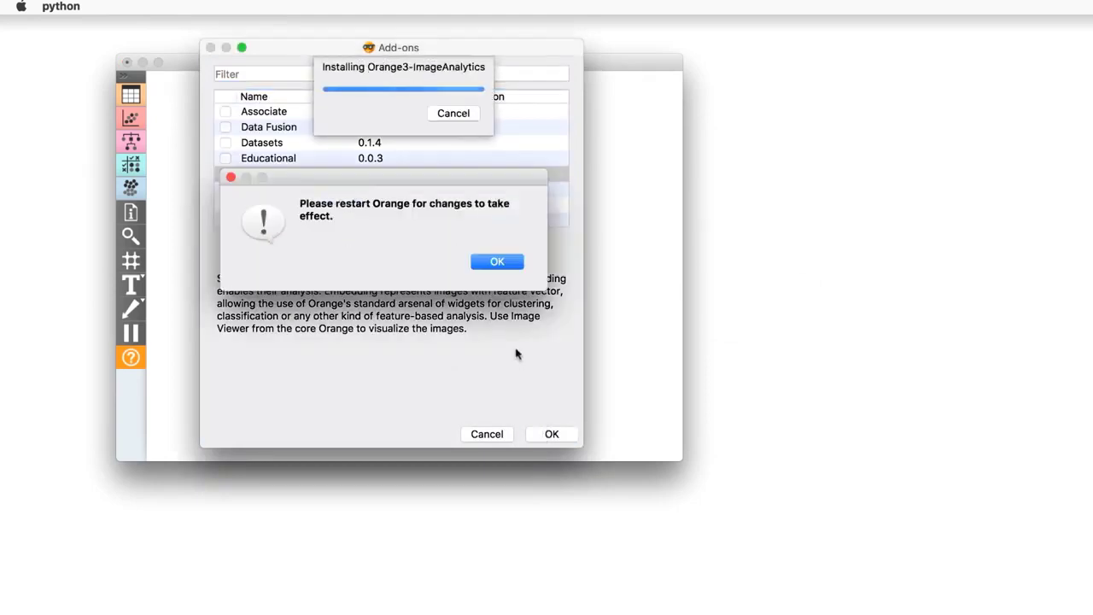
left_click(498, 262)
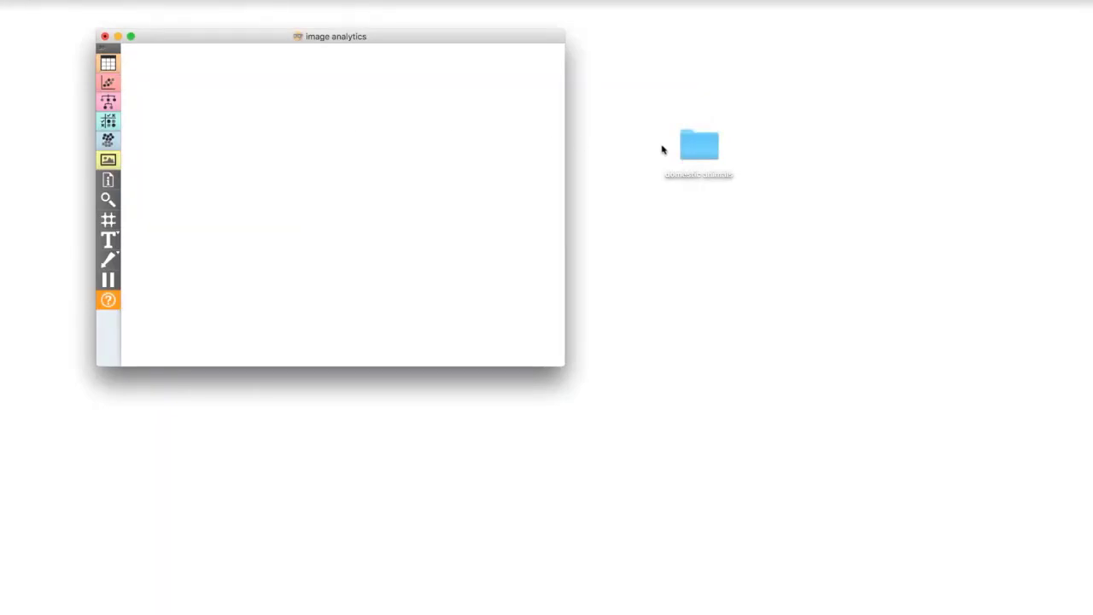
Step: Look through the pictures in the domestic animals folder and add an Import Images widget to the image analytics workflow
double_click(696, 147)
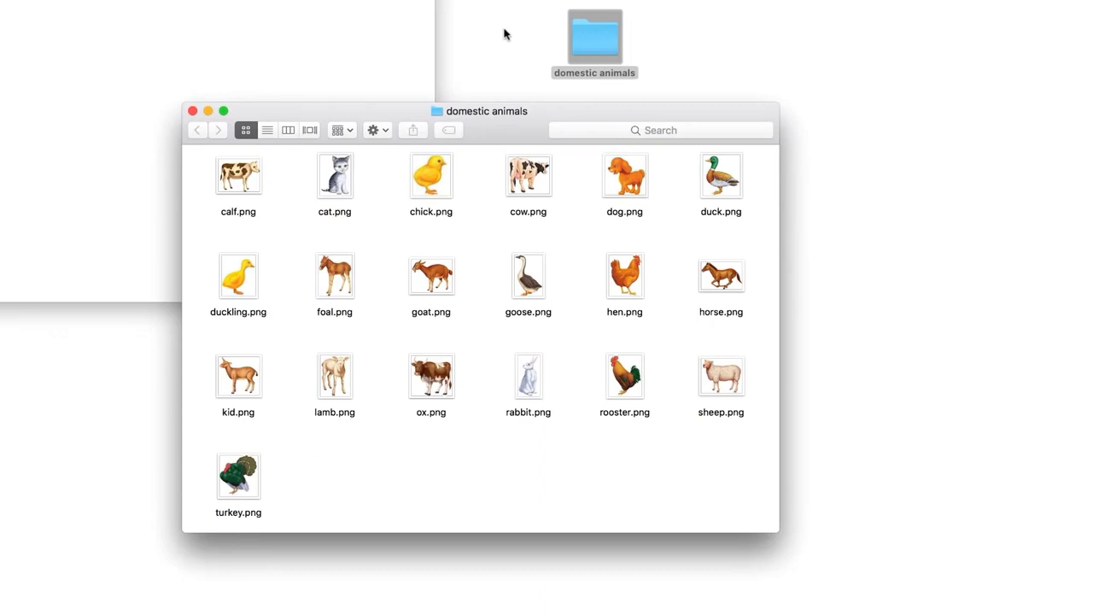
key("super+w")
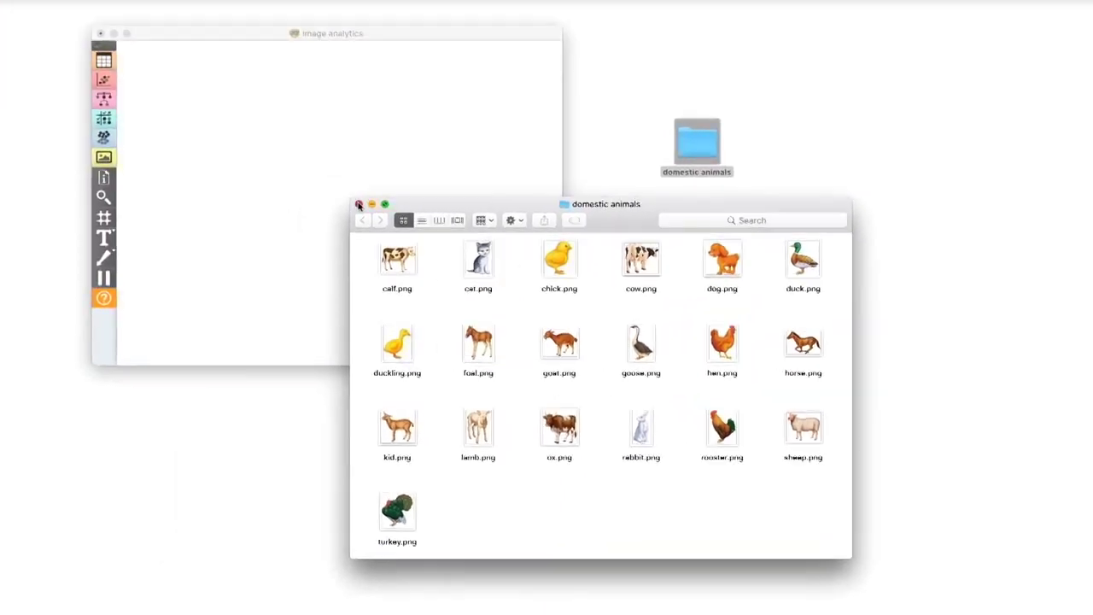
left_click(213, 139)
right_click(213, 141)
type("impo")
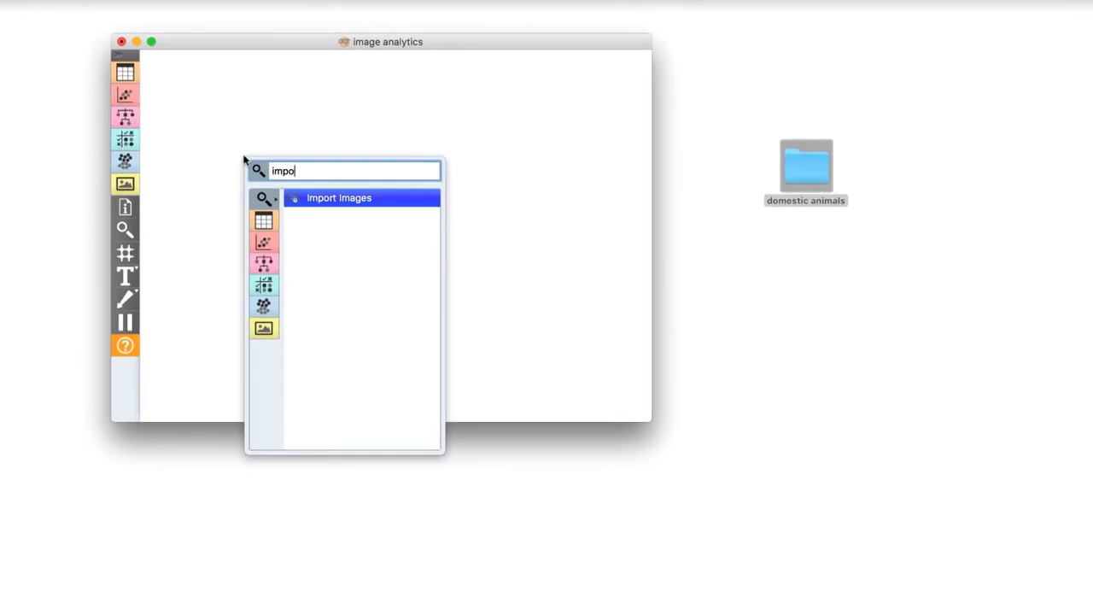
key("Return")
Step: Load the domestic animals folder from the Desktop into the Import Images widget
double_click(246, 159)
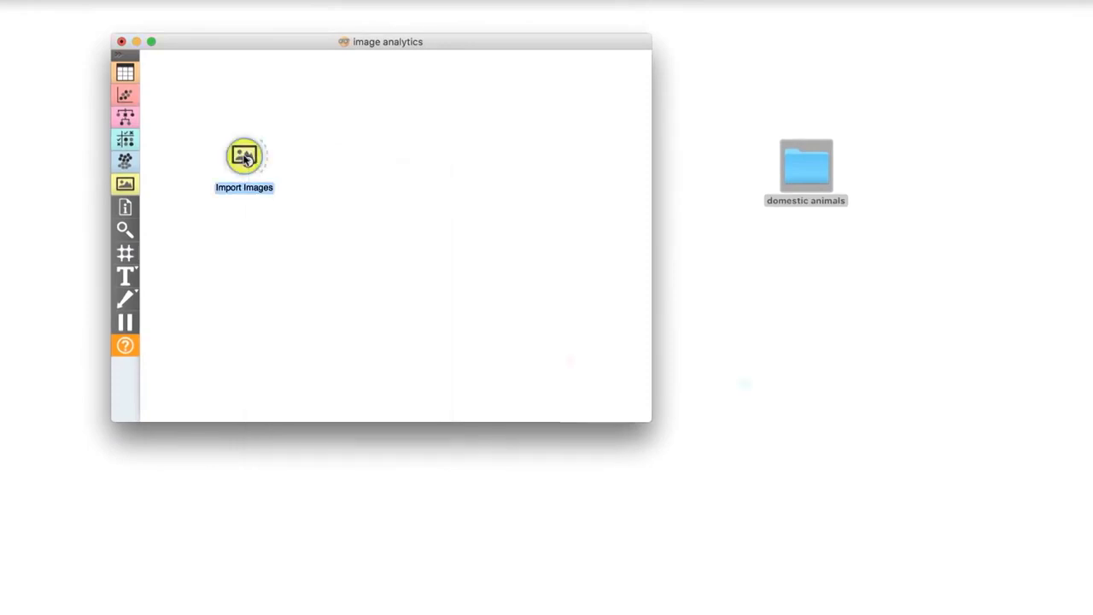
left_click(758, 385)
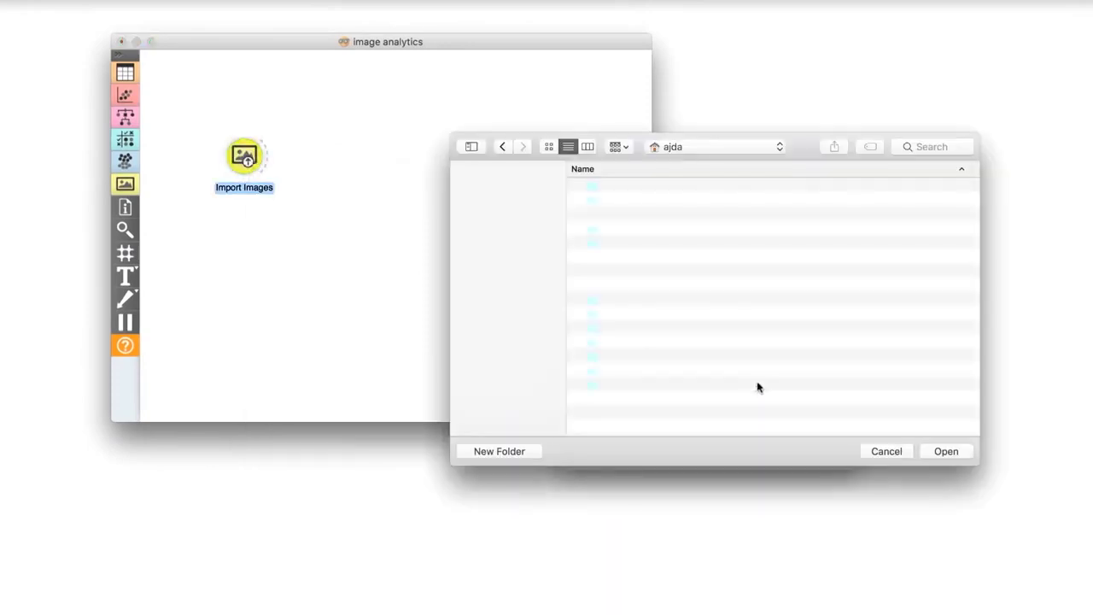
left_click(527, 246)
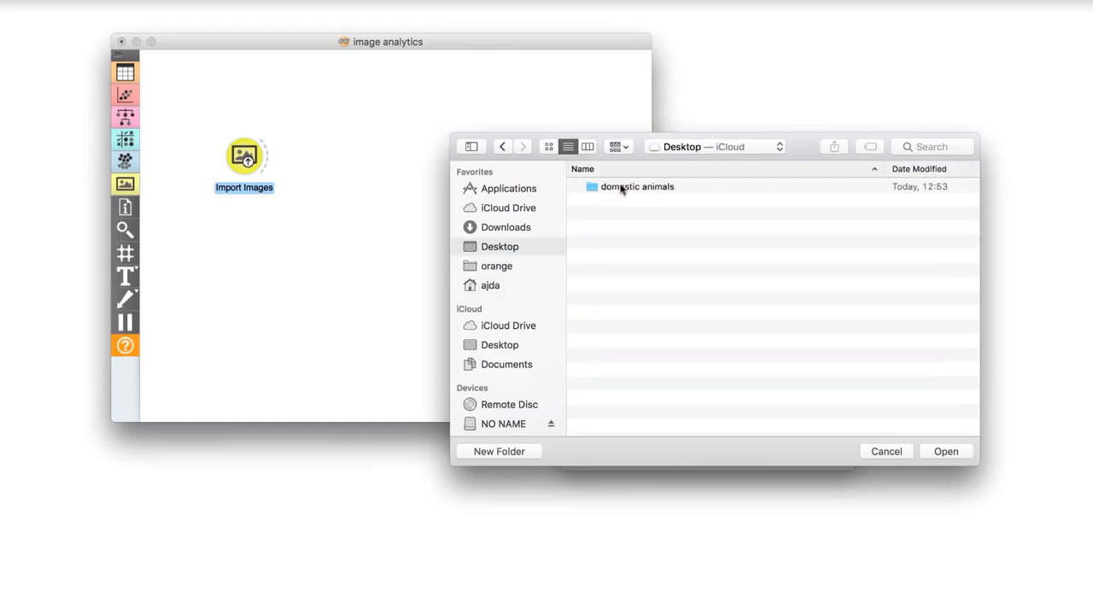
left_click(619, 186)
left_click(946, 451)
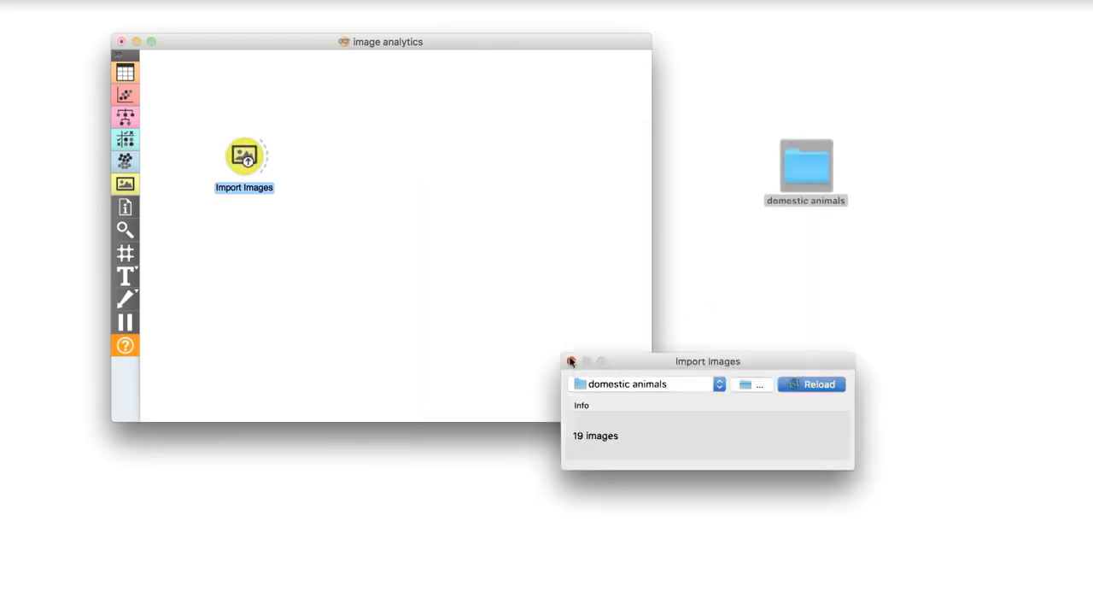
left_click(571, 359)
Step: Connect an Image Viewer to Import Images and view all the animal pictures in an enlarged viewer window
left_click_drag(286, 160, 379, 163)
type("ima")
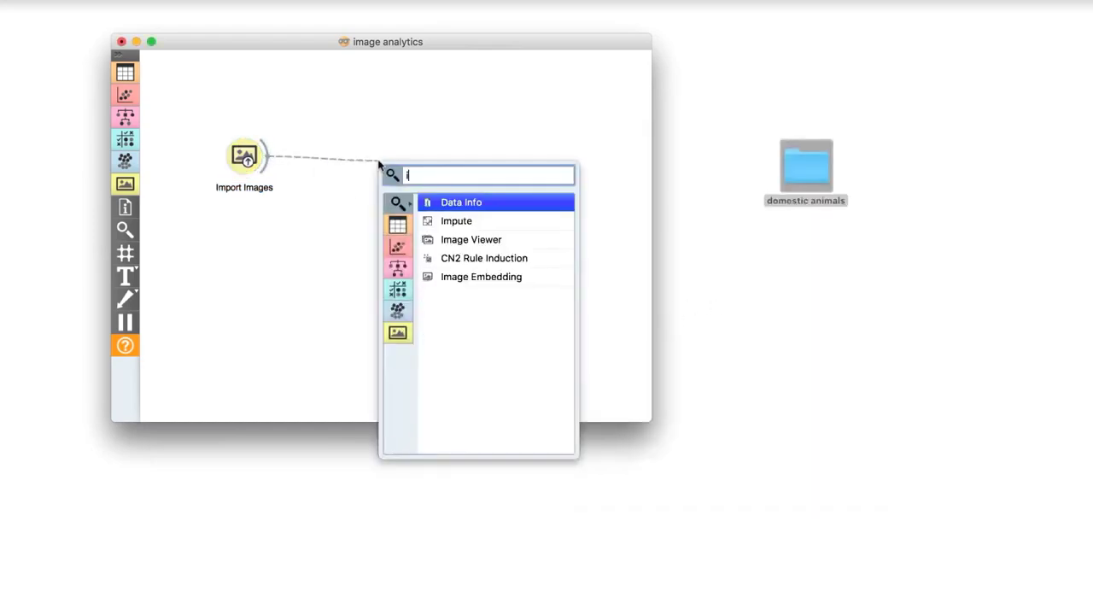
key("Return")
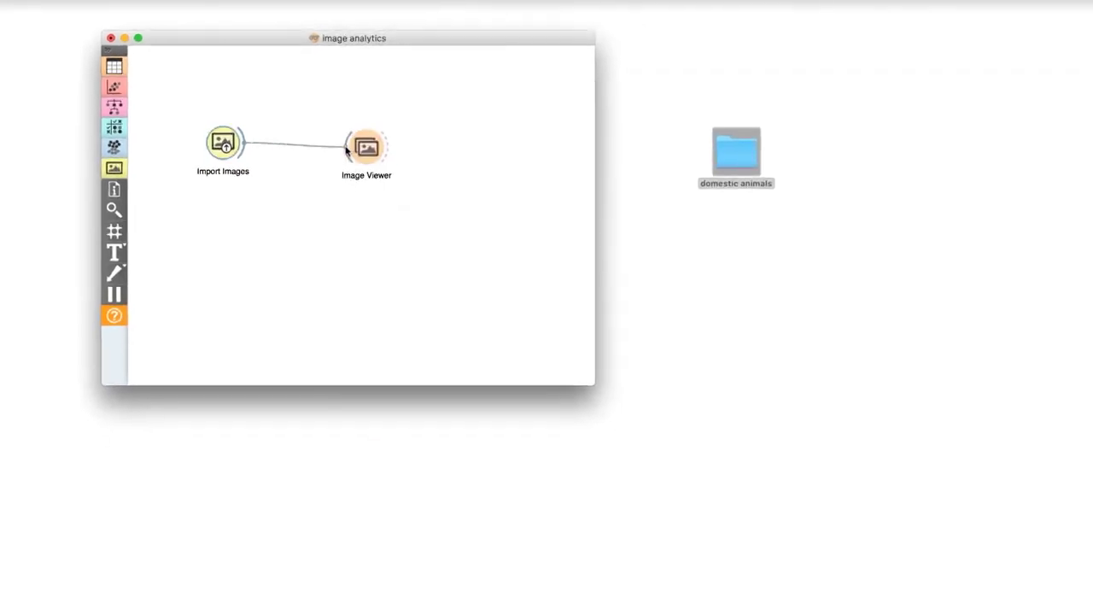
double_click(397, 164)
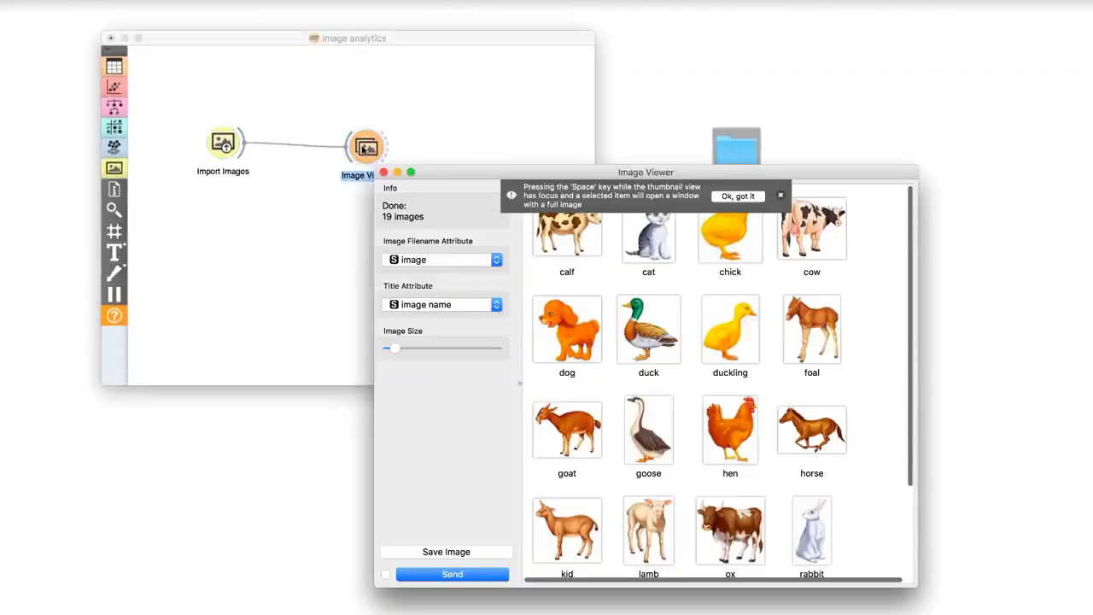
left_click(759, 198)
left_click_drag(916, 581, 961, 590)
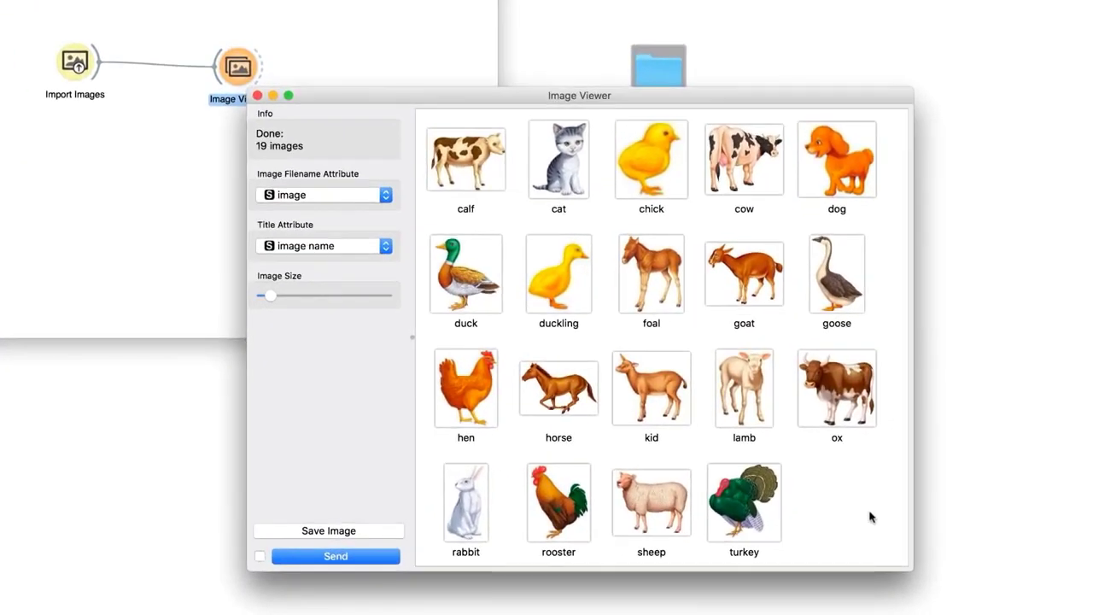
left_click(258, 95)
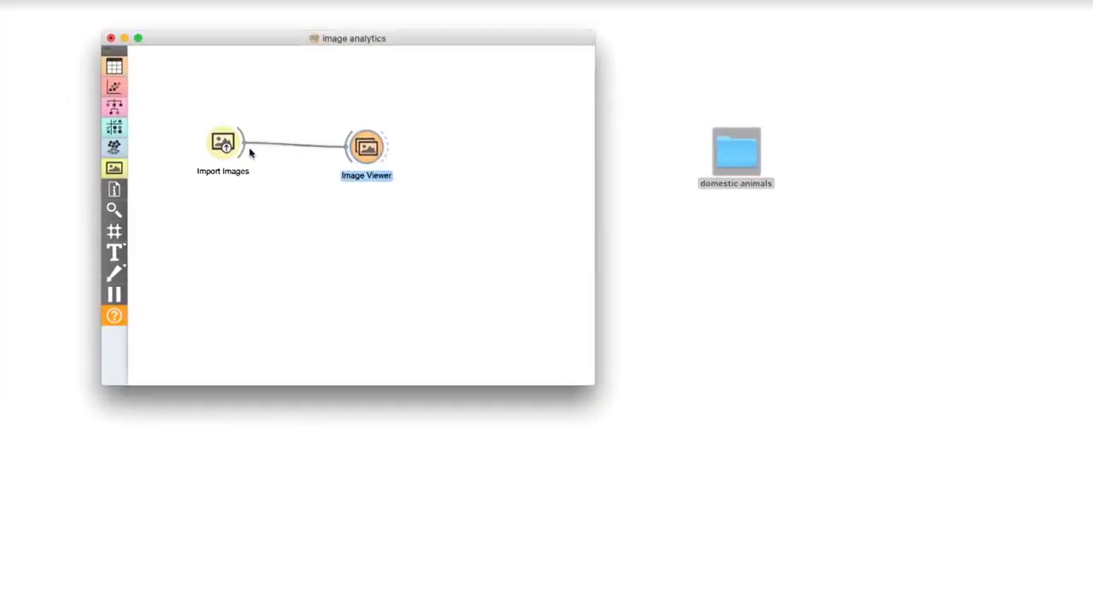
Step: Connect a Data Table to Import Images and open it to inspect the image data
left_click_drag(249, 150, 339, 224)
type("data")
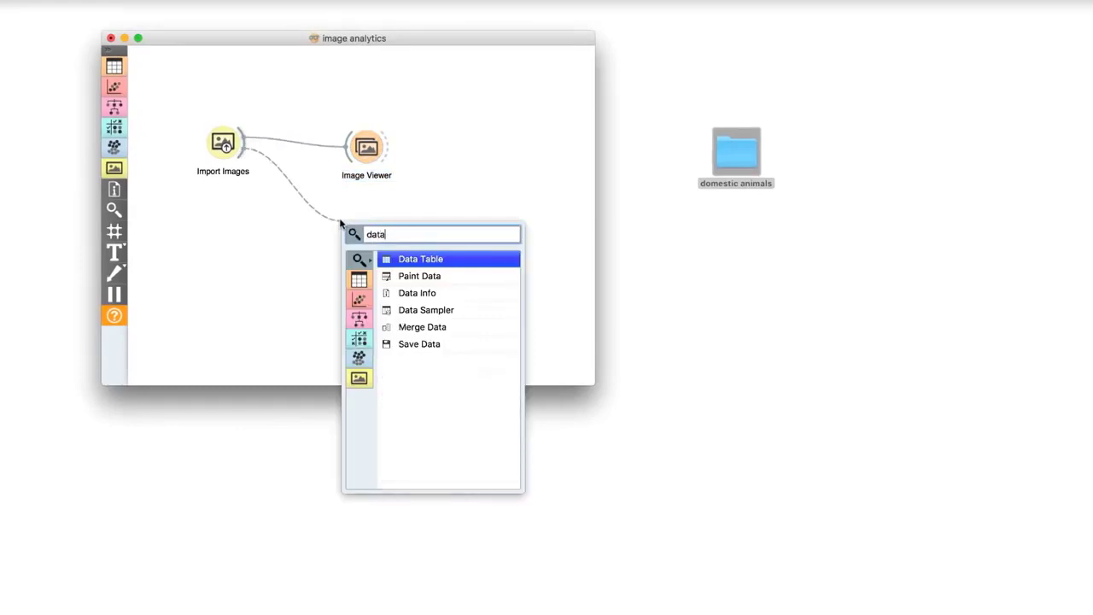
key("Return")
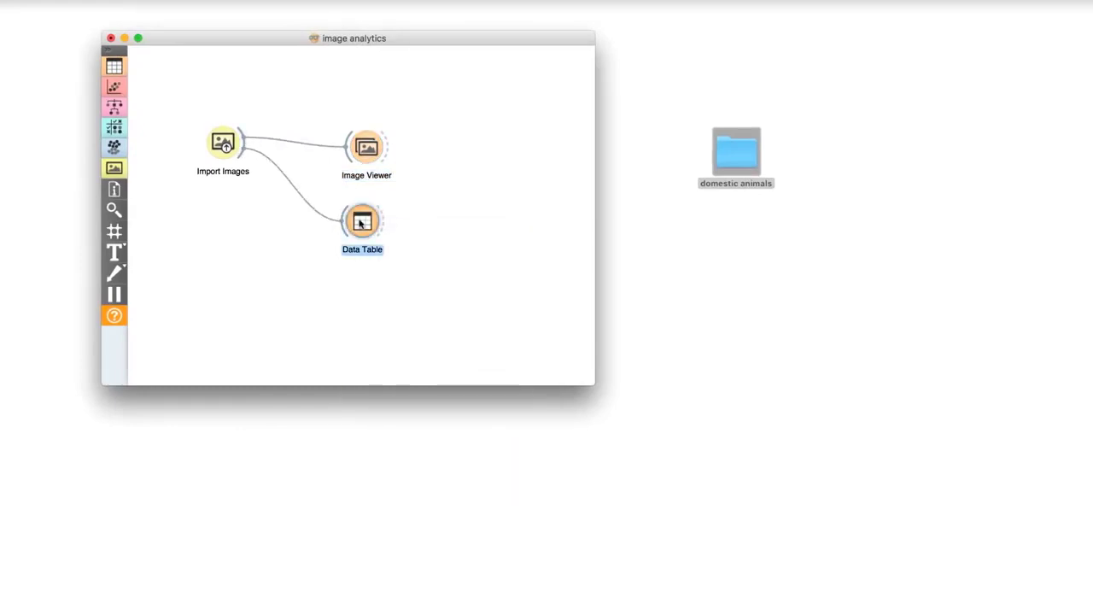
double_click(361, 222)
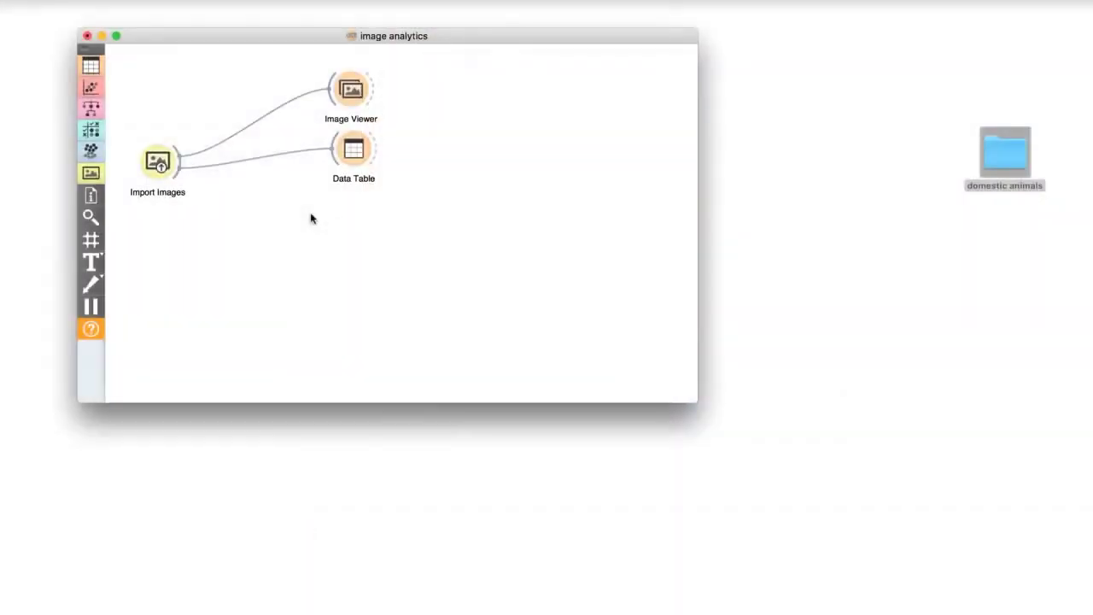
Step: Connect an Image Embedding widget to Import Images and check its settings
left_click_drag(178, 169, 310, 220)
type("image")
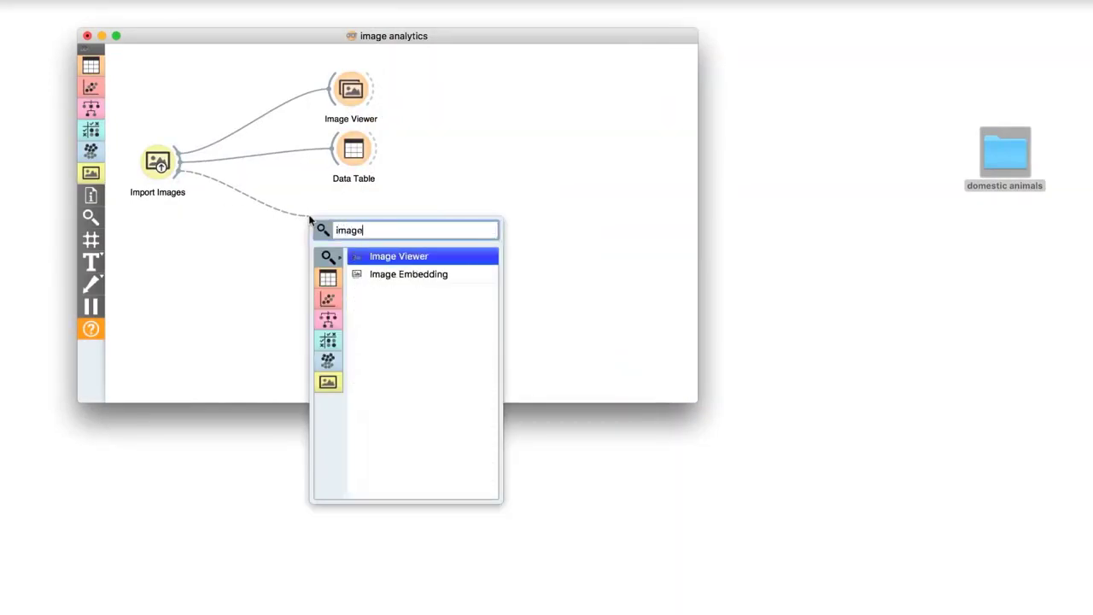
key("Down")
key("Return")
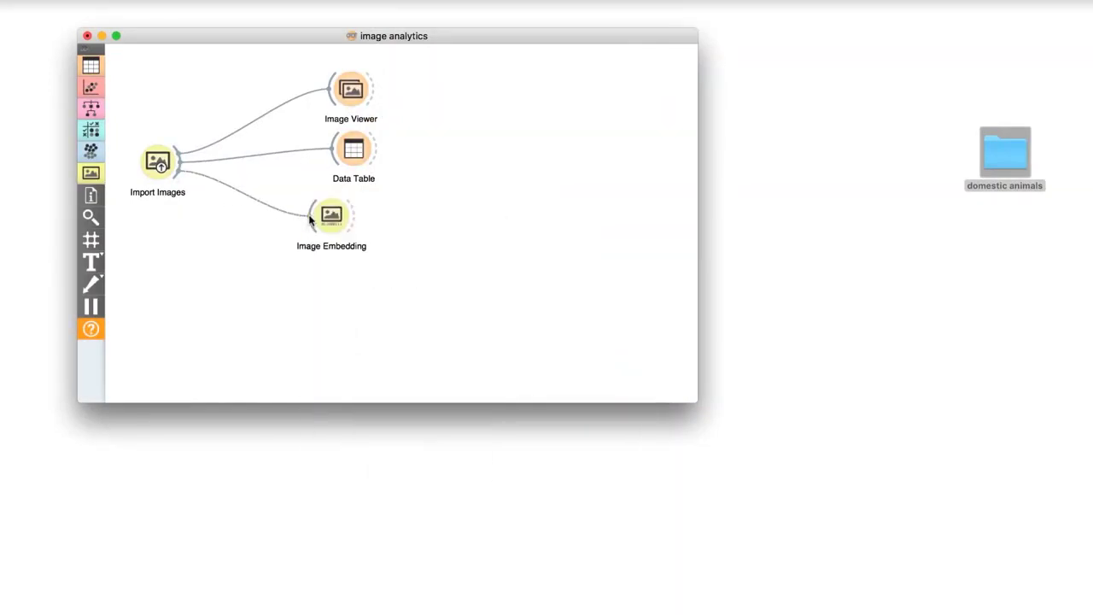
double_click(331, 214)
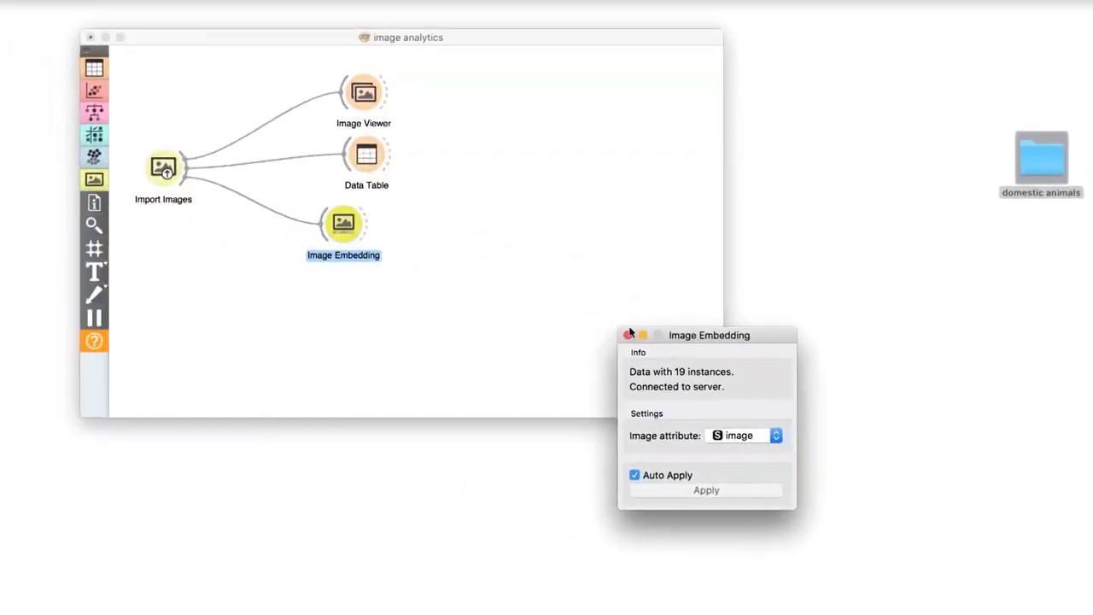
left_click(627, 335)
Step: Connect a Data Table to Image Embedding and examine the numeric feature columns computed for the images
left_click_drag(369, 222, 454, 193)
type("data")
key("Return")
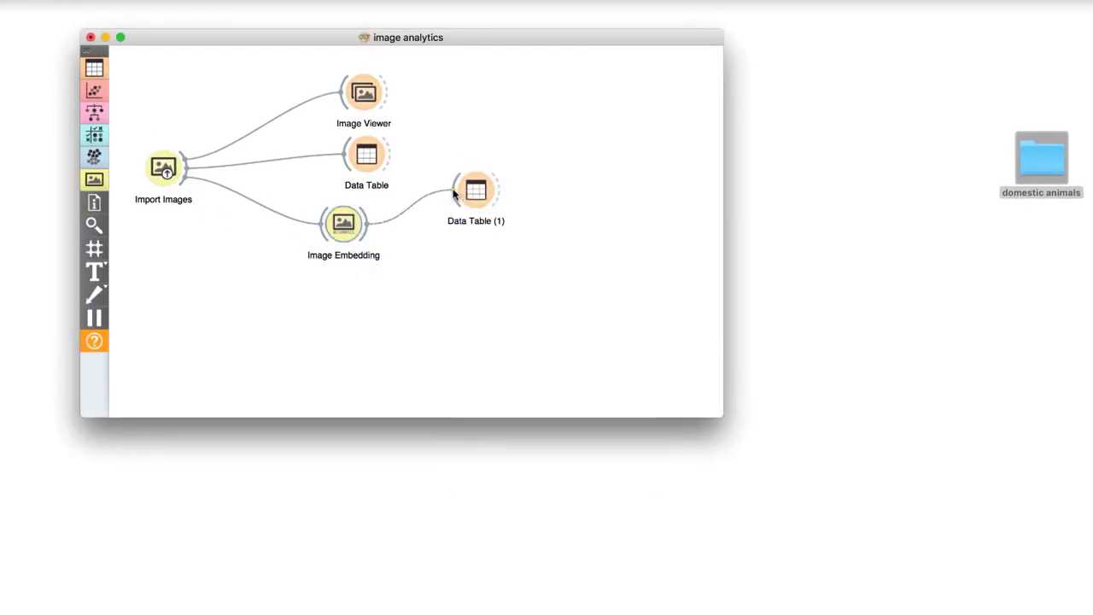
double_click(471, 193)
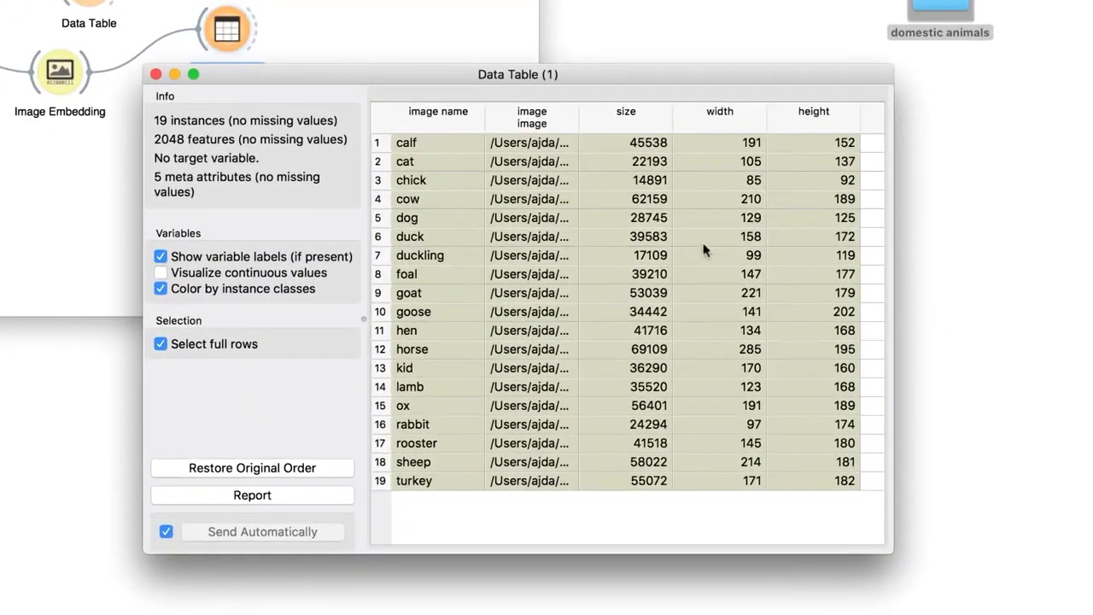
scroll(703, 250, "right", 15)
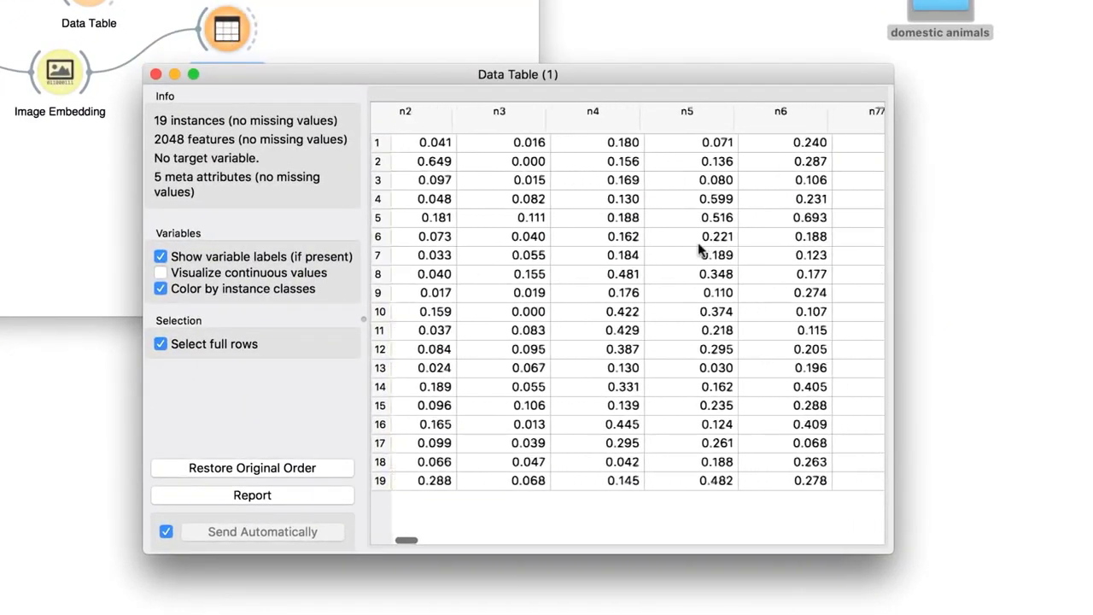
scroll(696, 247, "right", 2)
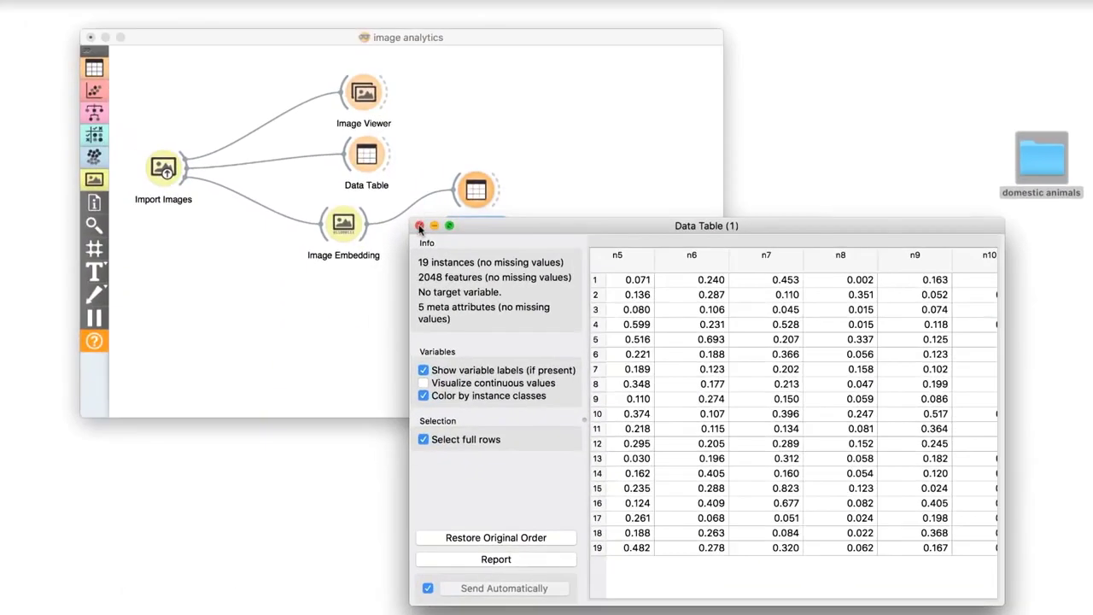
left_click(214, 108)
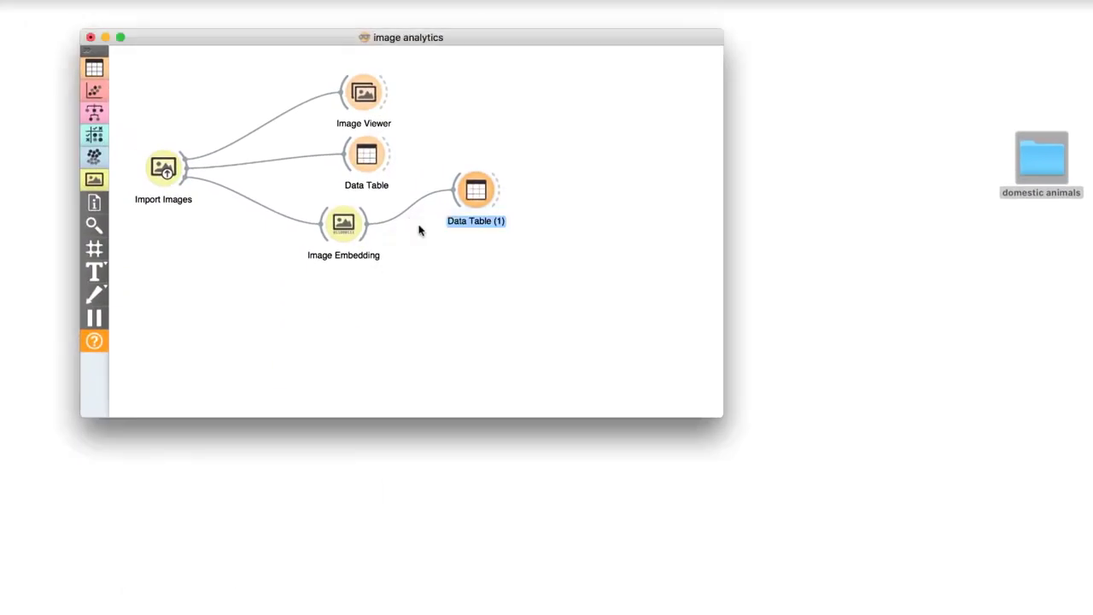
Step: Connect a Distances widget to Image Embedding and choose a different distance metric in place of Euclidean
left_click_drag(370, 231, 442, 259)
type("dist")
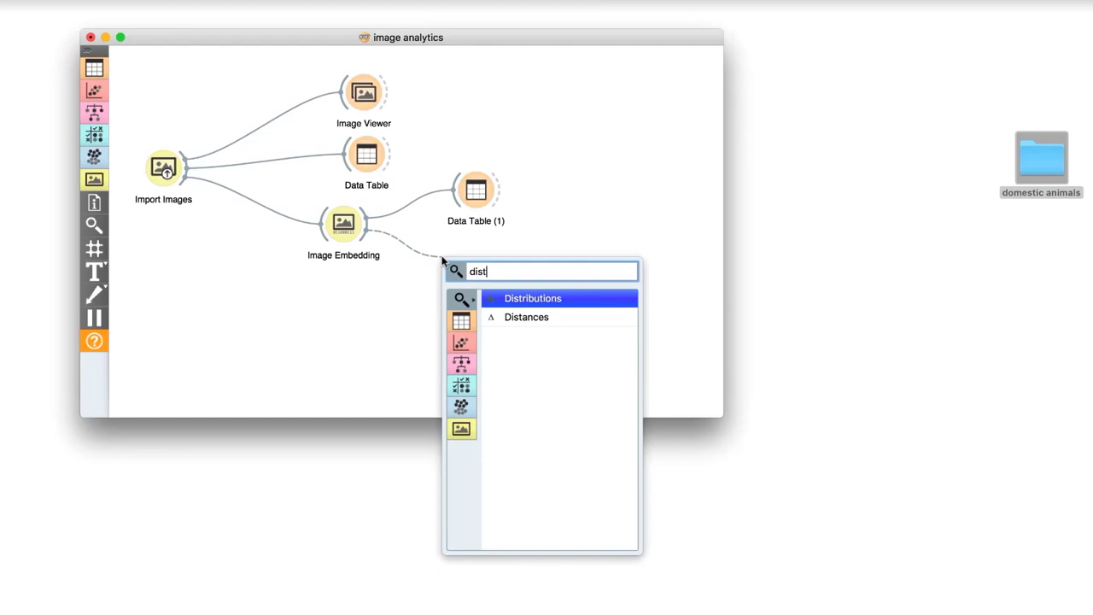
key("Down")
key("Return")
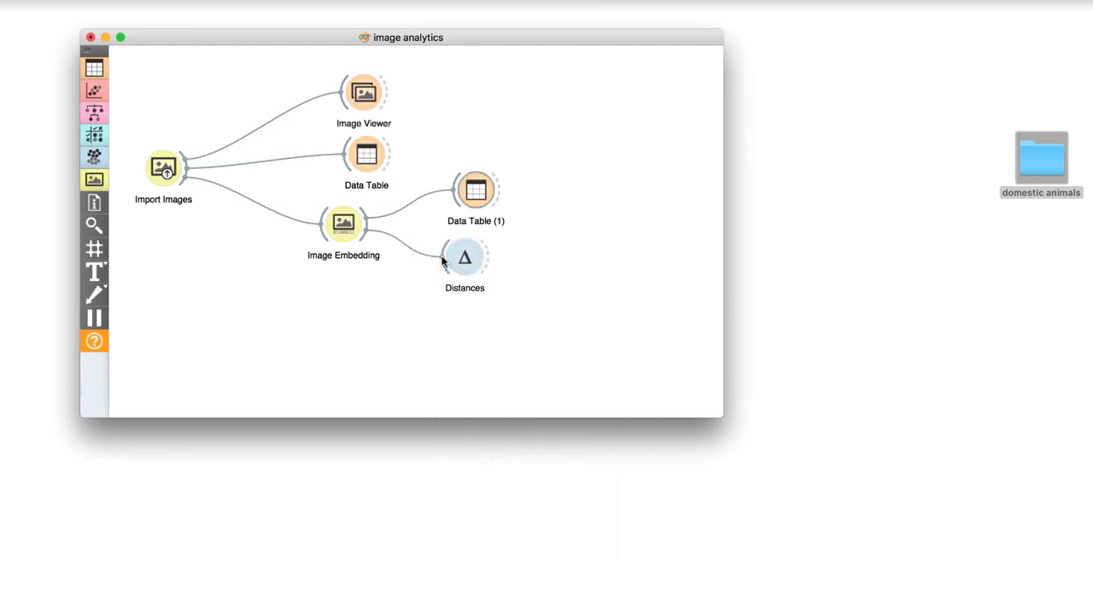
double_click(454, 254)
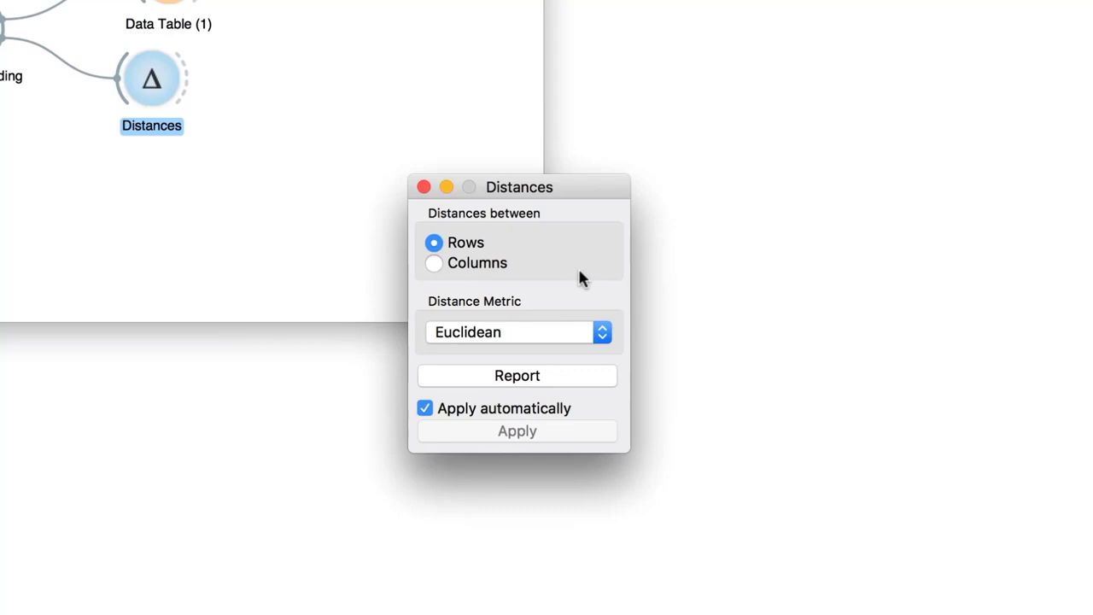
left_click(602, 332)
left_click(478, 395)
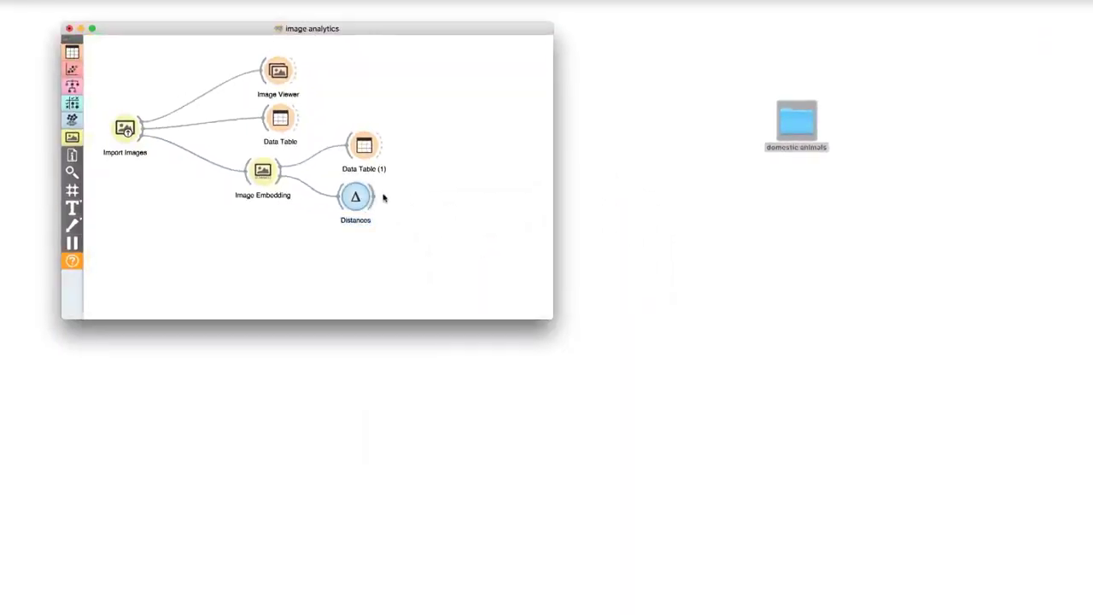
Step: Connect Hierarchical Clustering to Distances and select the turkey, chick and duckling cluster, then the ox, calf and cow cluster
left_click_drag(383, 197, 422, 199)
type("hie")
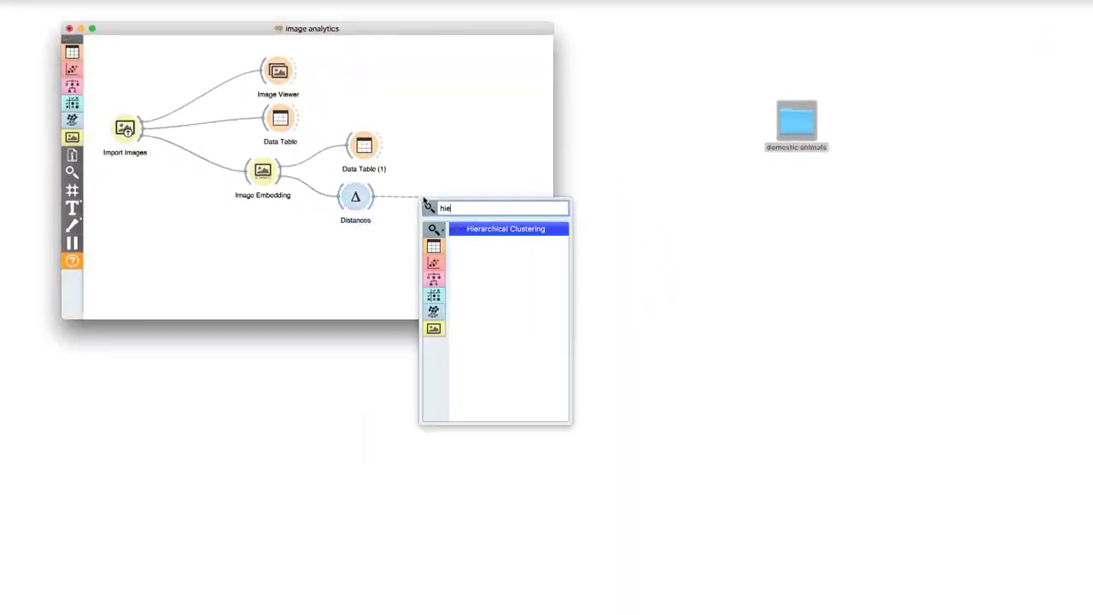
key("Return")
double_click(434, 198)
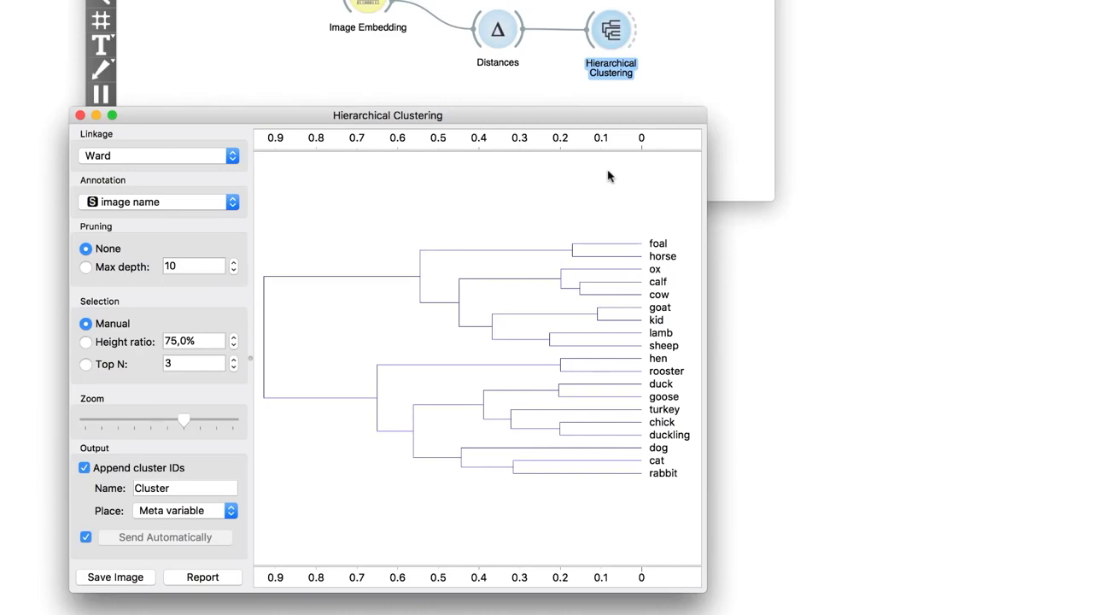
left_click(527, 424)
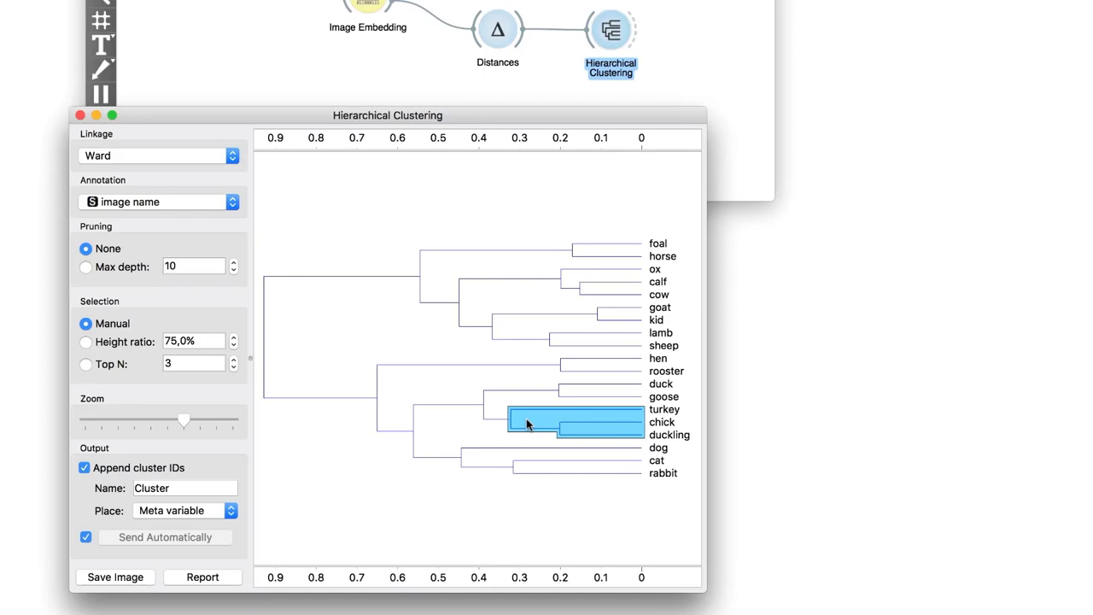
left_click(597, 284)
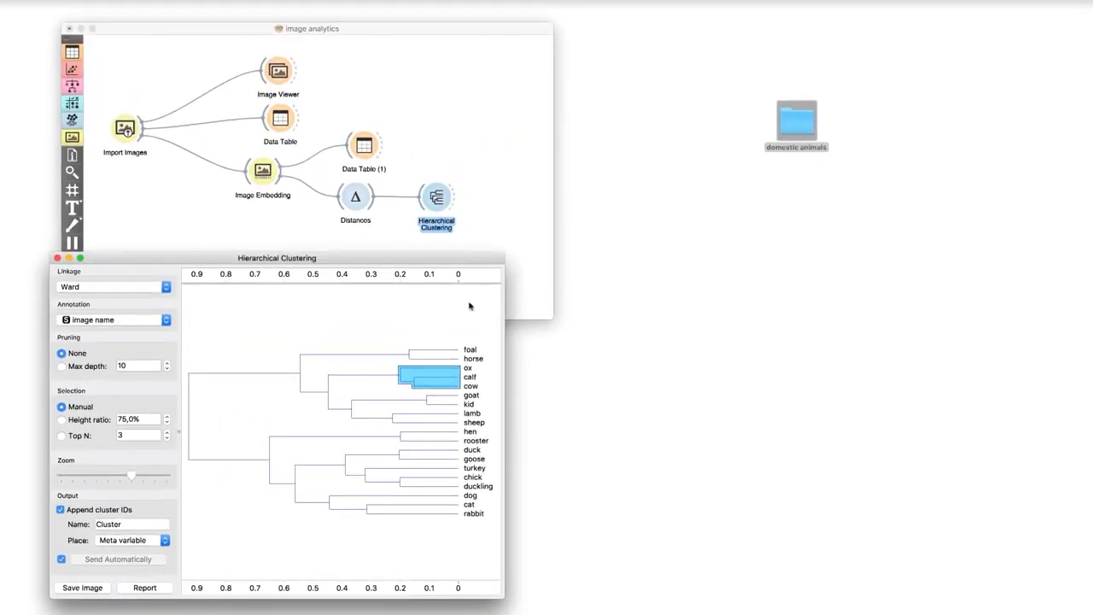
Step: Connect an Image Viewer to Hierarchical Clustering and open it to view the images of the selected cluster
left_click_drag(455, 198, 481, 201)
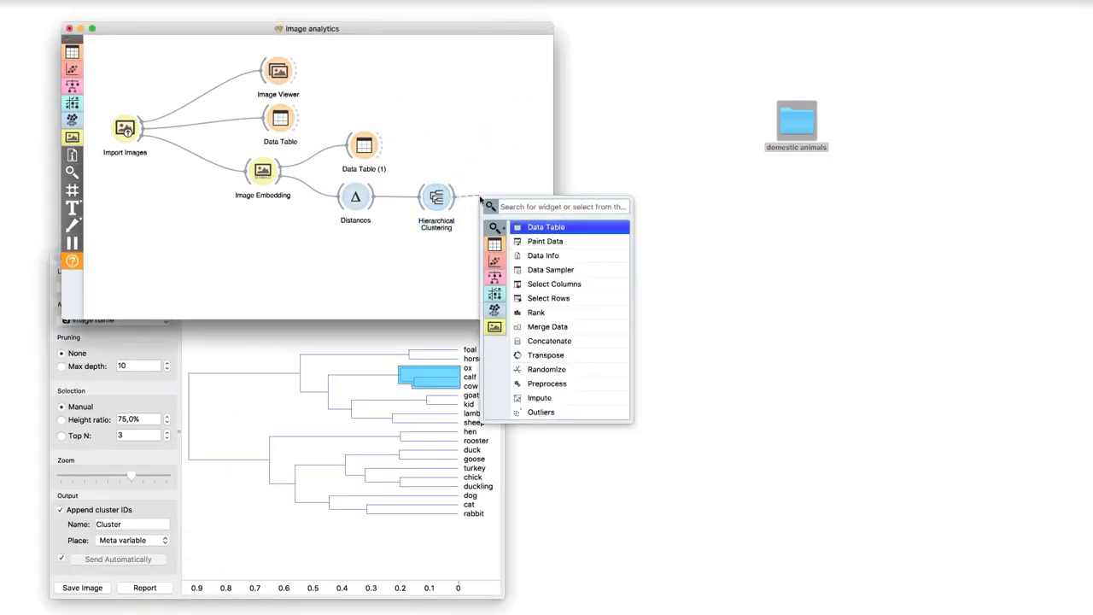
type("image")
key("Return")
double_click(496, 198)
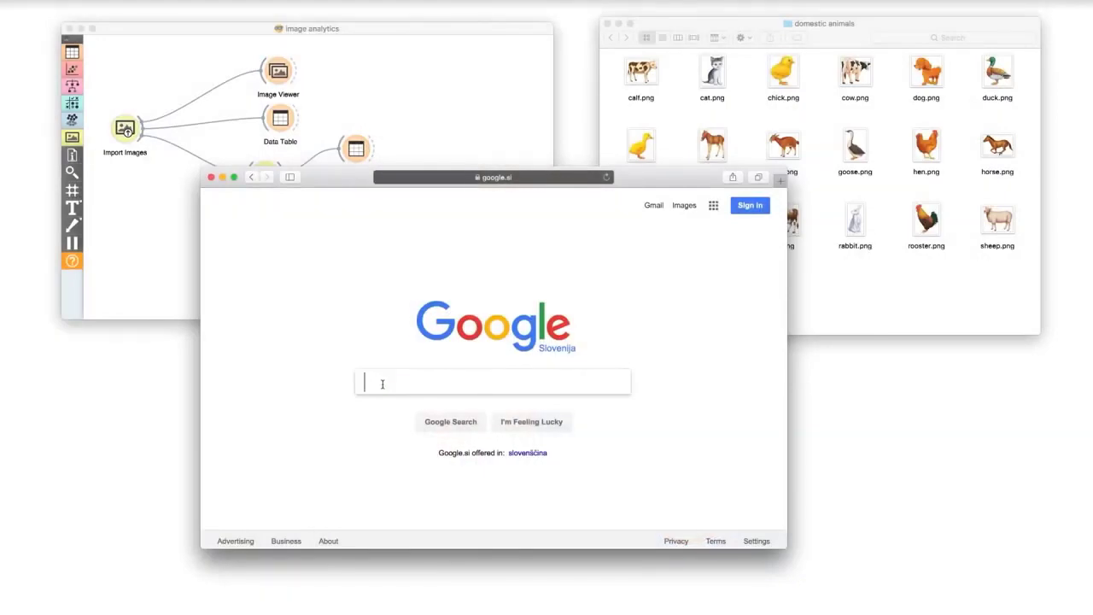
Step: In the web browser, search Google Images for "milka cow" and open the preview of the 533 × 800 DeviantArt picture
type("milka co")
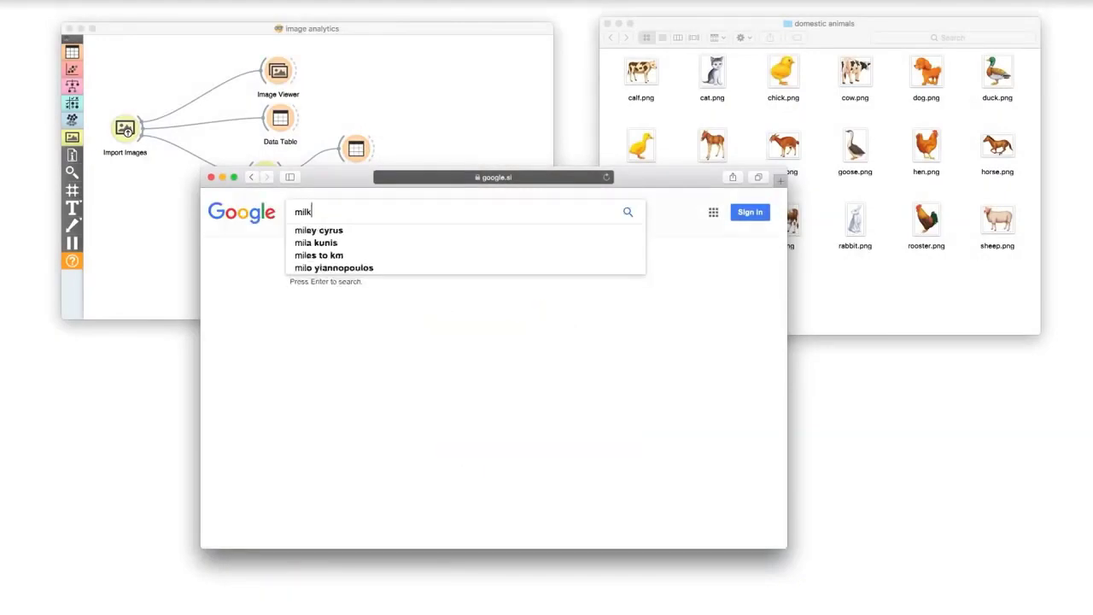
type("w")
key("Return")
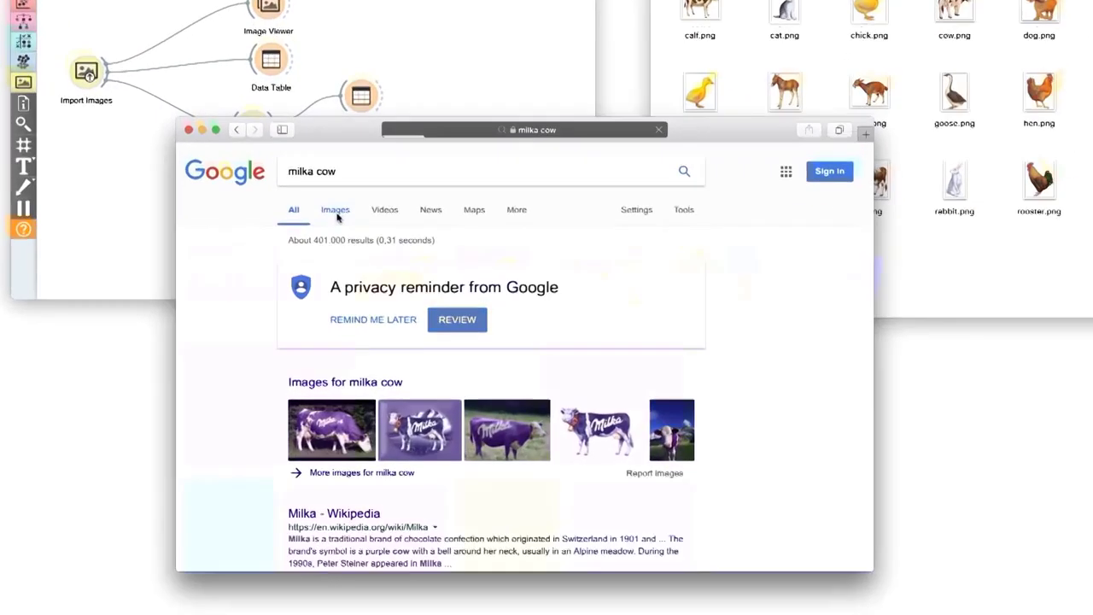
left_click(334, 246)
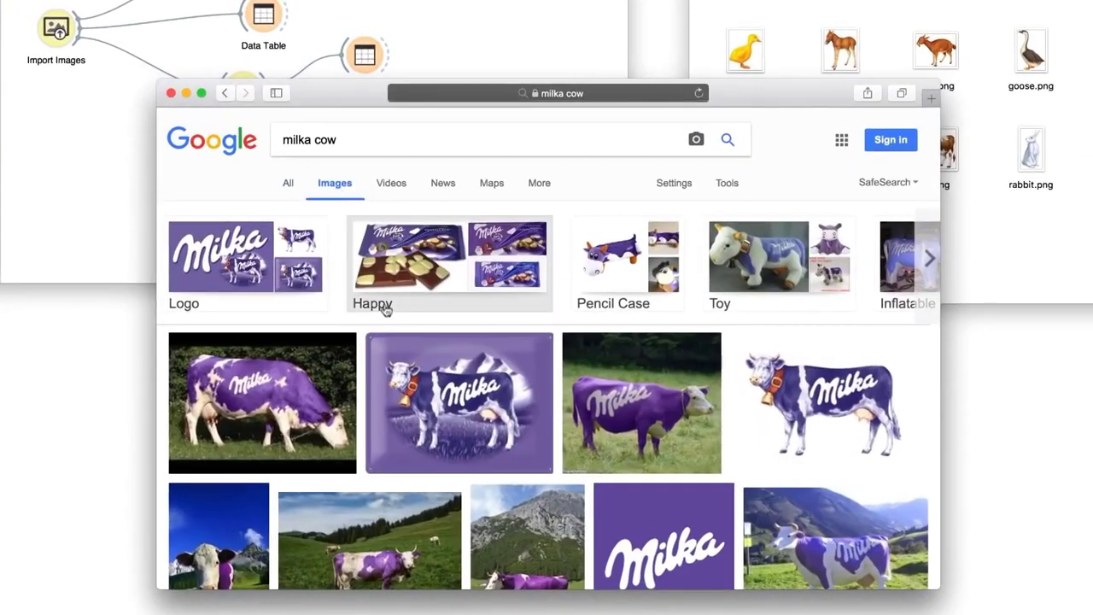
scroll(367, 299, "down", 5)
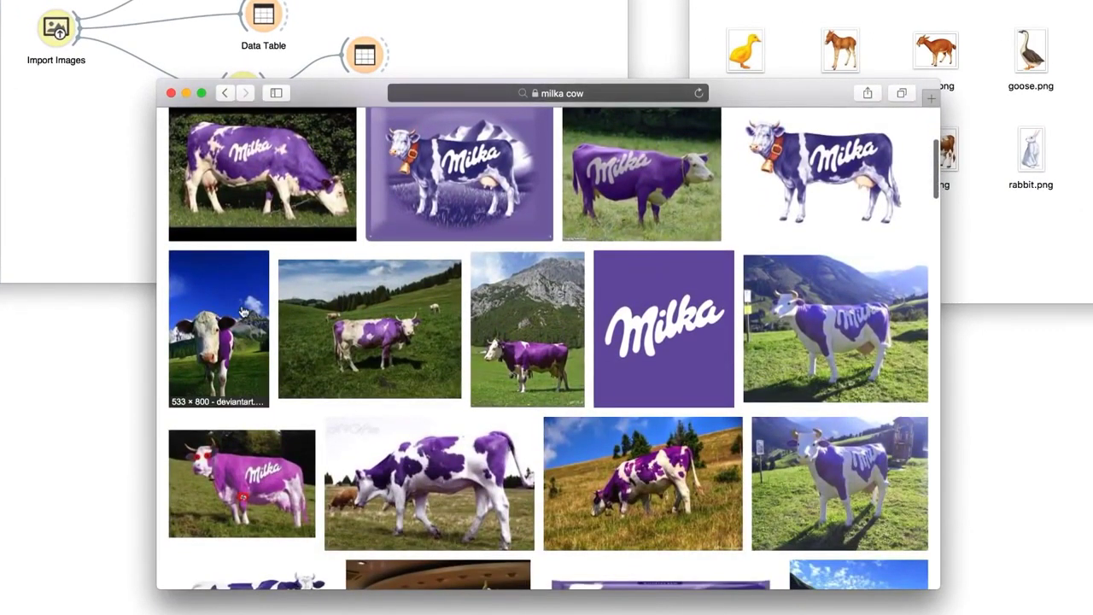
left_click(249, 310)
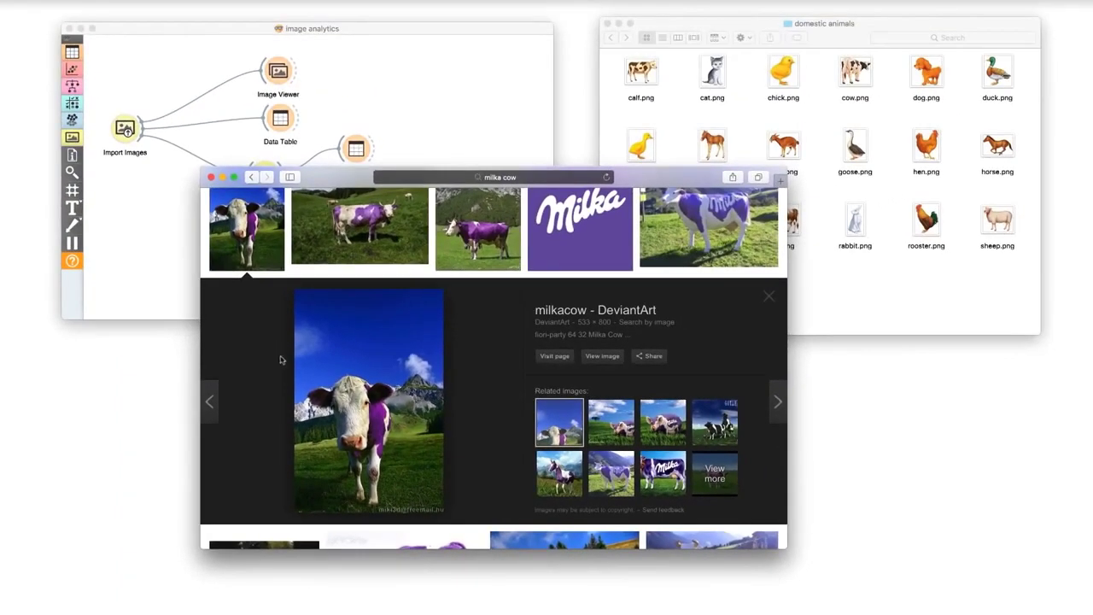
Step: Add the milkacow image from the browser's image results to the domestic animals folder and rename the file as milka
left_click_drag(339, 373, 837, 288)
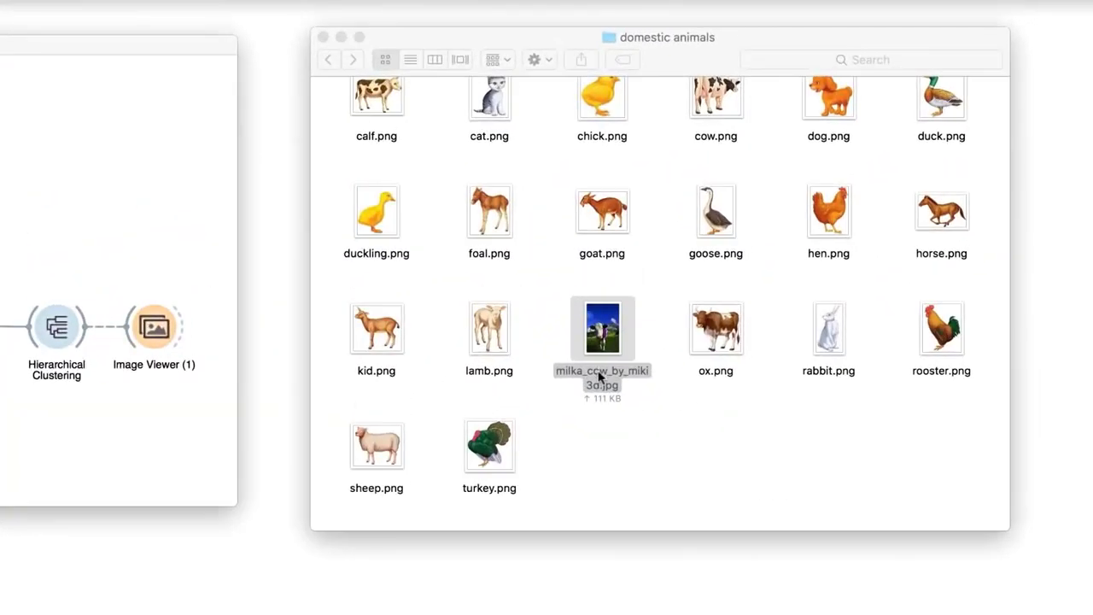
left_click(600, 378)
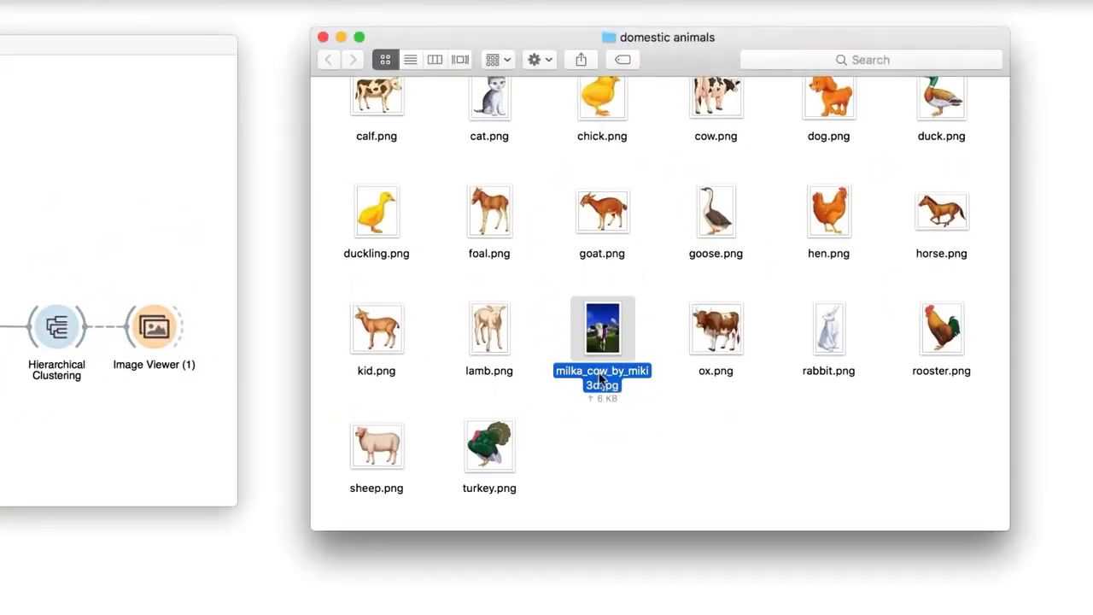
left_click(600, 378)
type("milka")
key("Return")
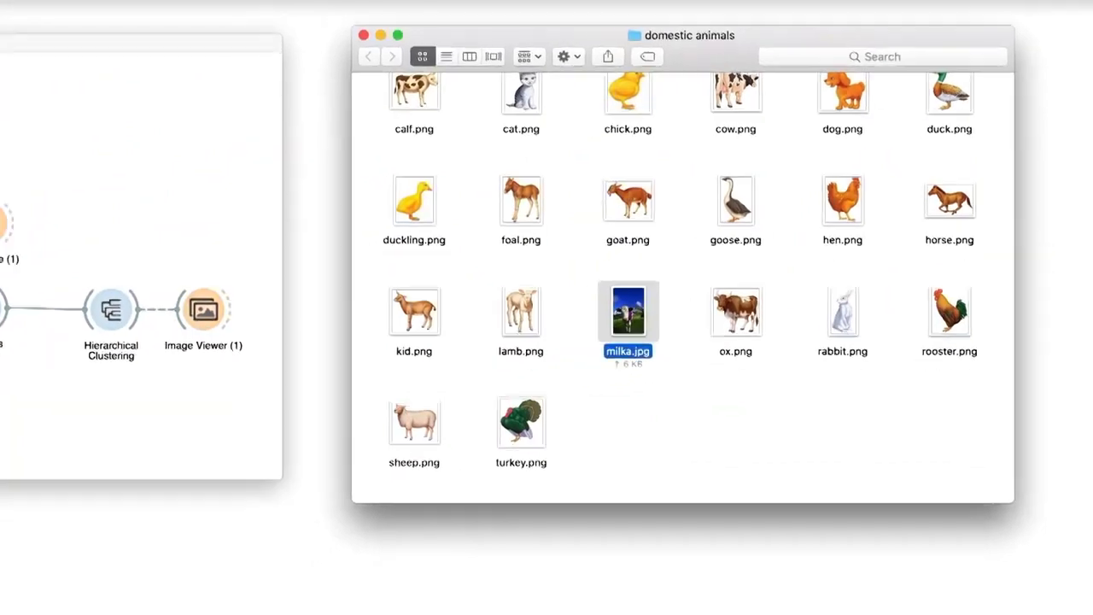
Step: Reload the domestic animals folder in the Import Images widget and close its window
double_click(125, 128)
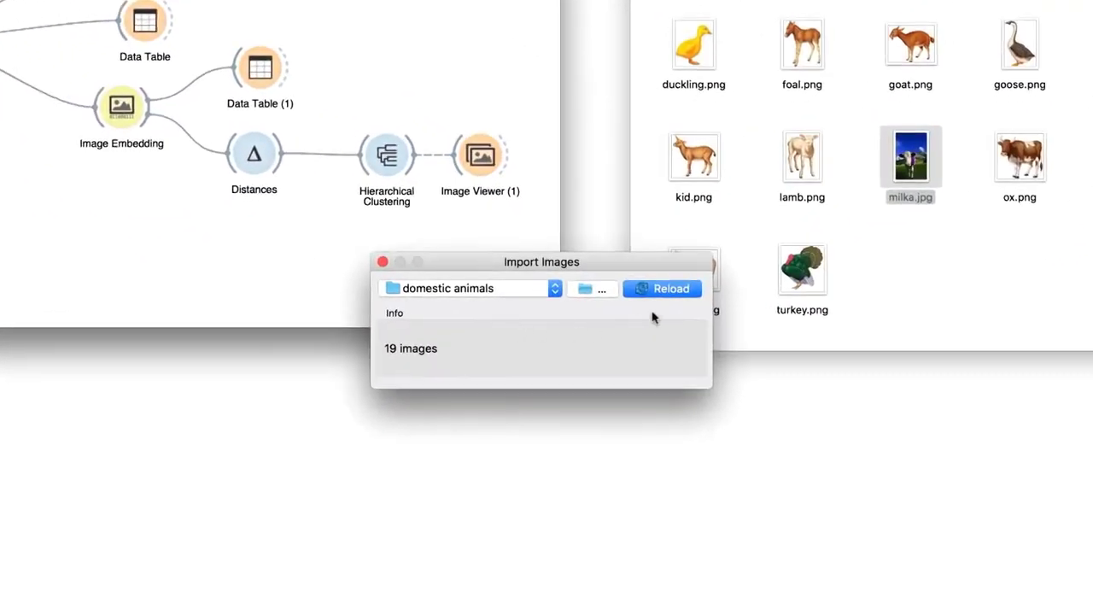
left_click(659, 290)
left_click(403, 267)
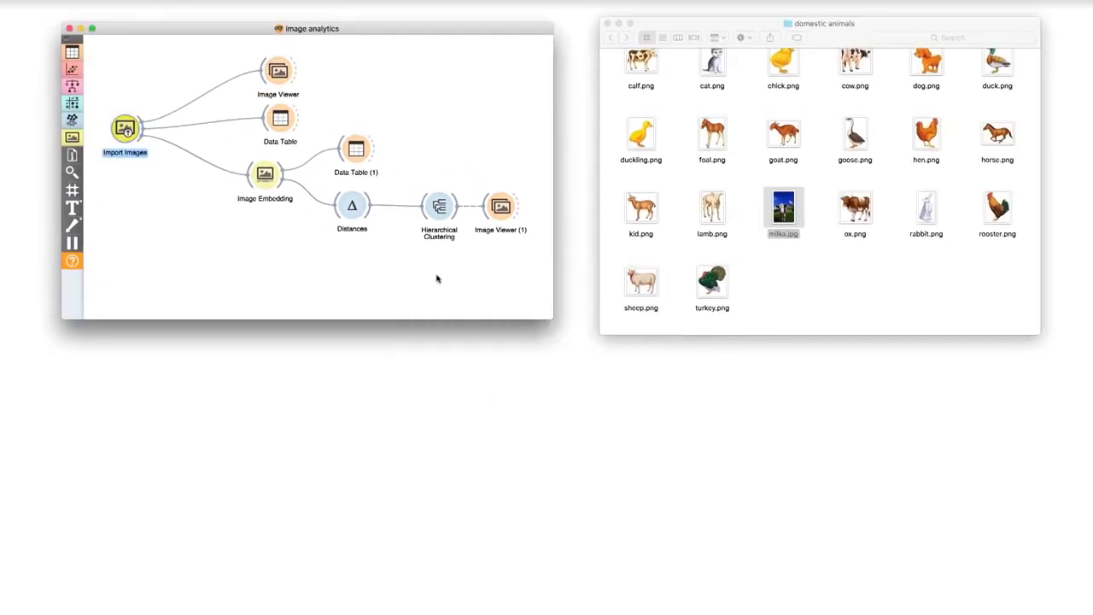
Step: Open Hierarchical Clustering alongside Image Viewer (1) and select the dendrogram cluster containing milka, ox, calf and cow
double_click(440, 208)
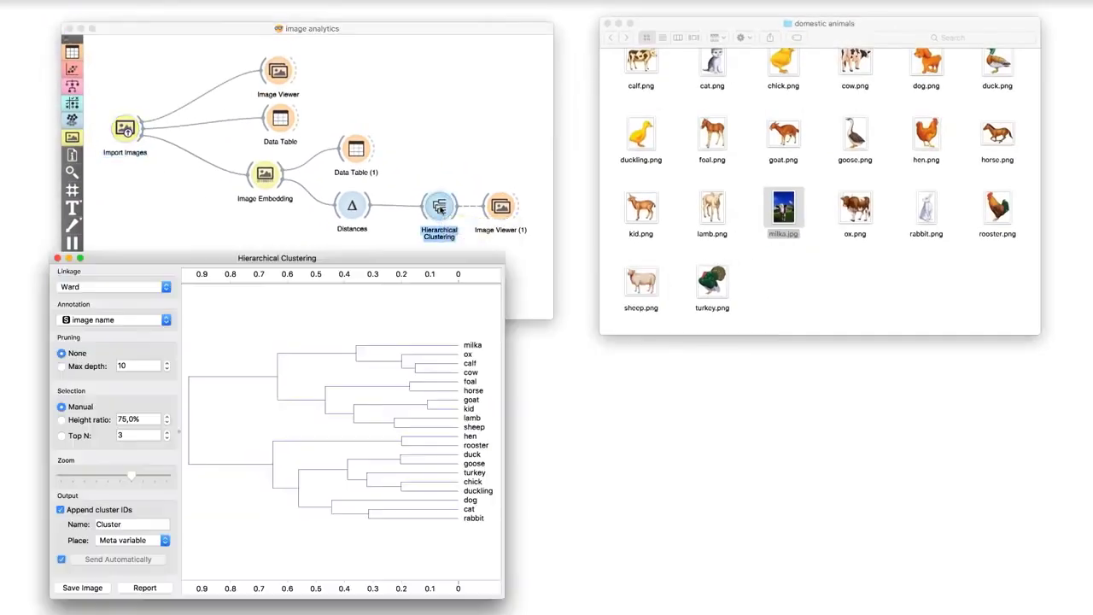
double_click(501, 206)
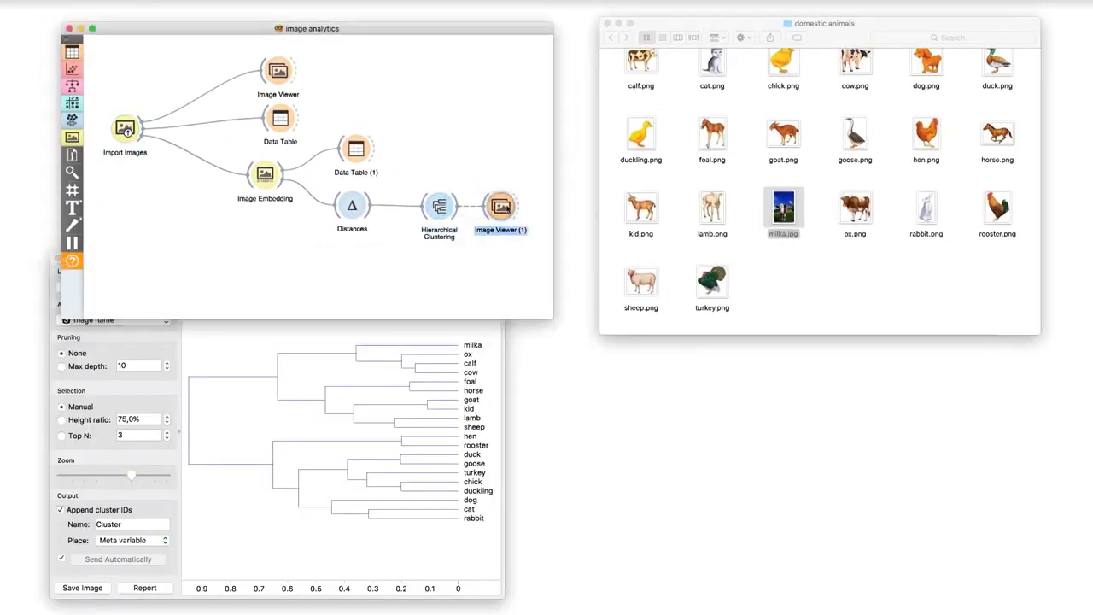
left_click(176, 338)
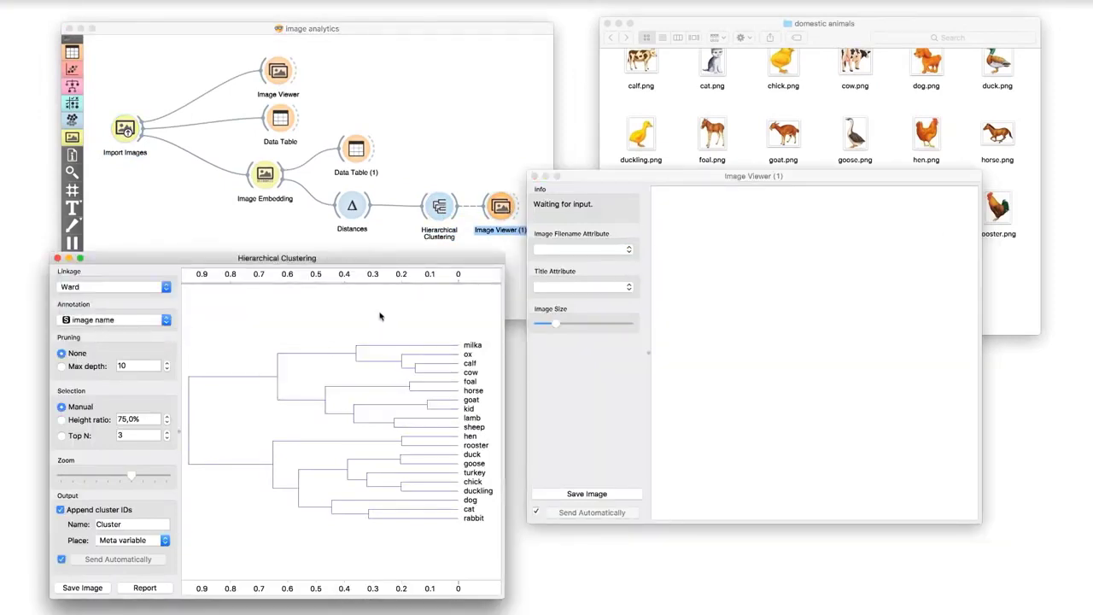
left_click(393, 354)
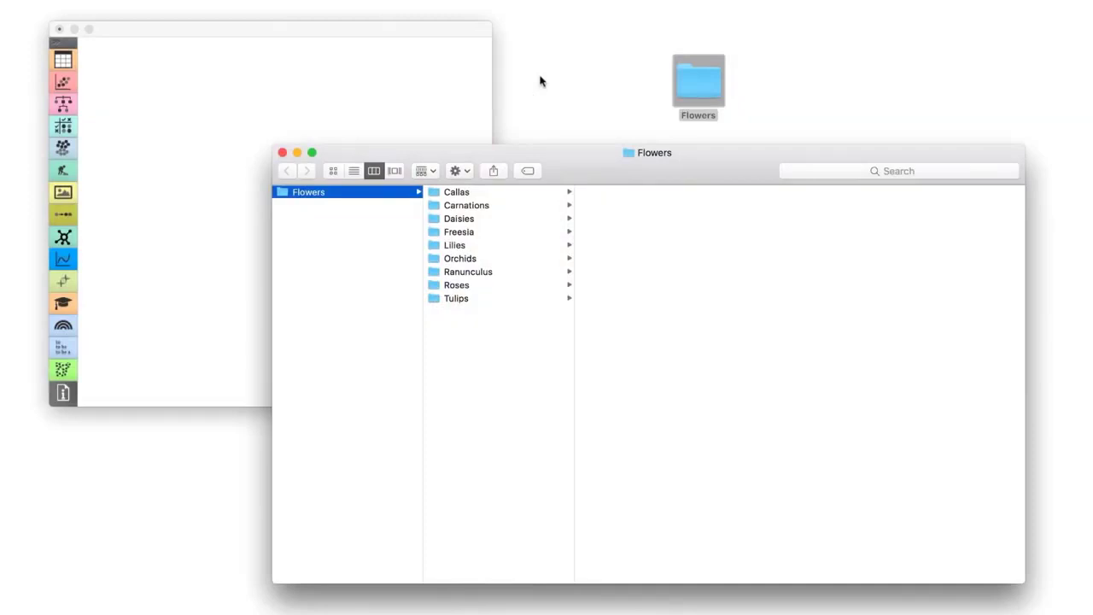
Step: Browse the Flowers folder's subfolders, starting with the images in Callas
key("Right")
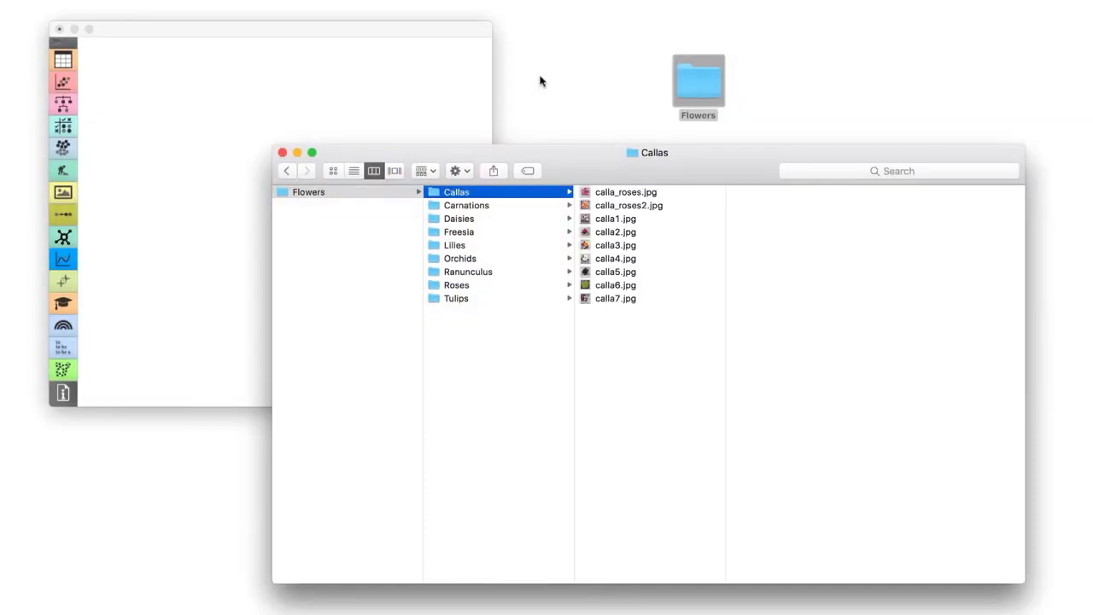
key("Right")
key("Down")
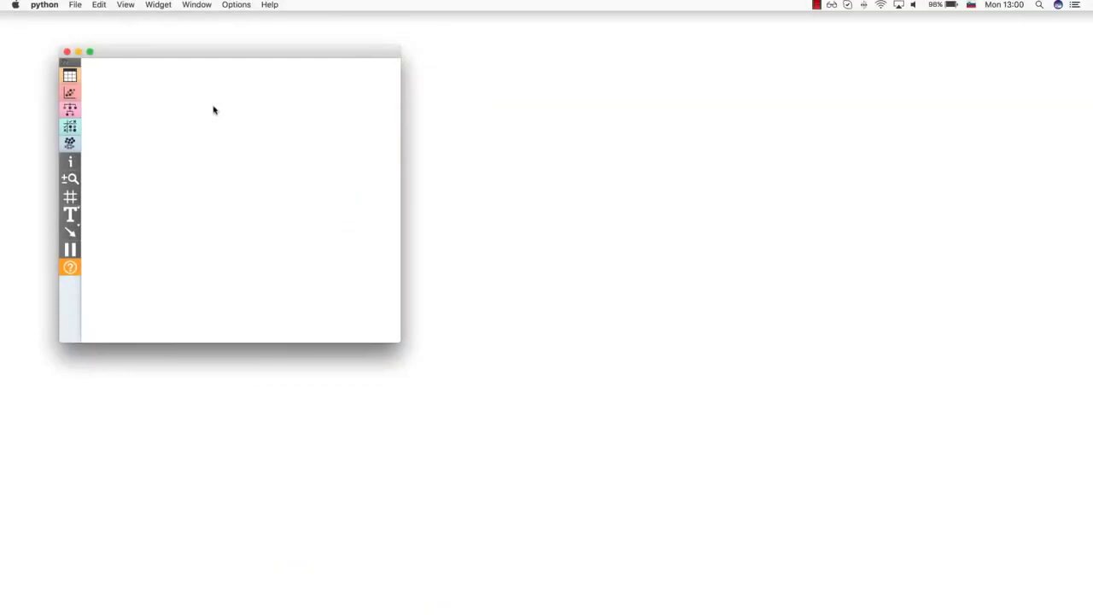
Step: Search the add-ons for "text", install the Text add-on and acknowledge the restart request
left_click(233, 6)
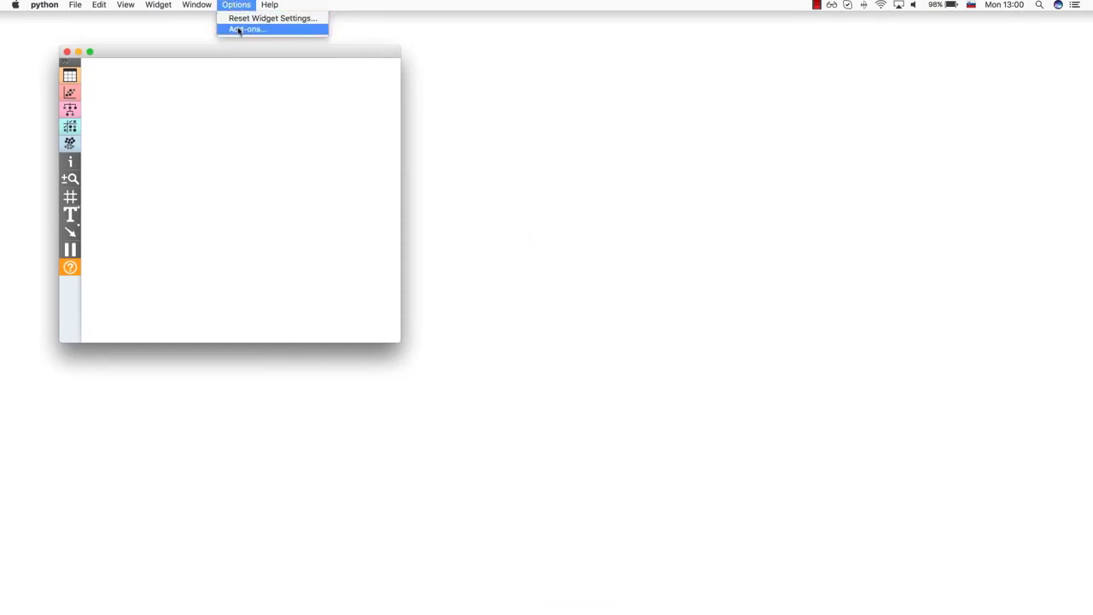
left_click(238, 30)
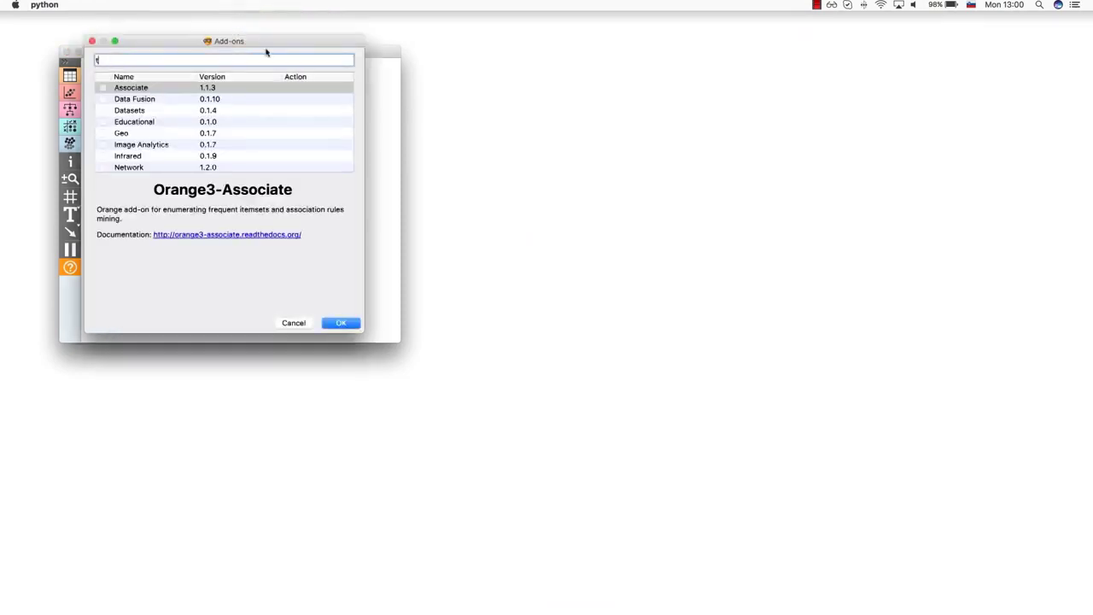
type("text")
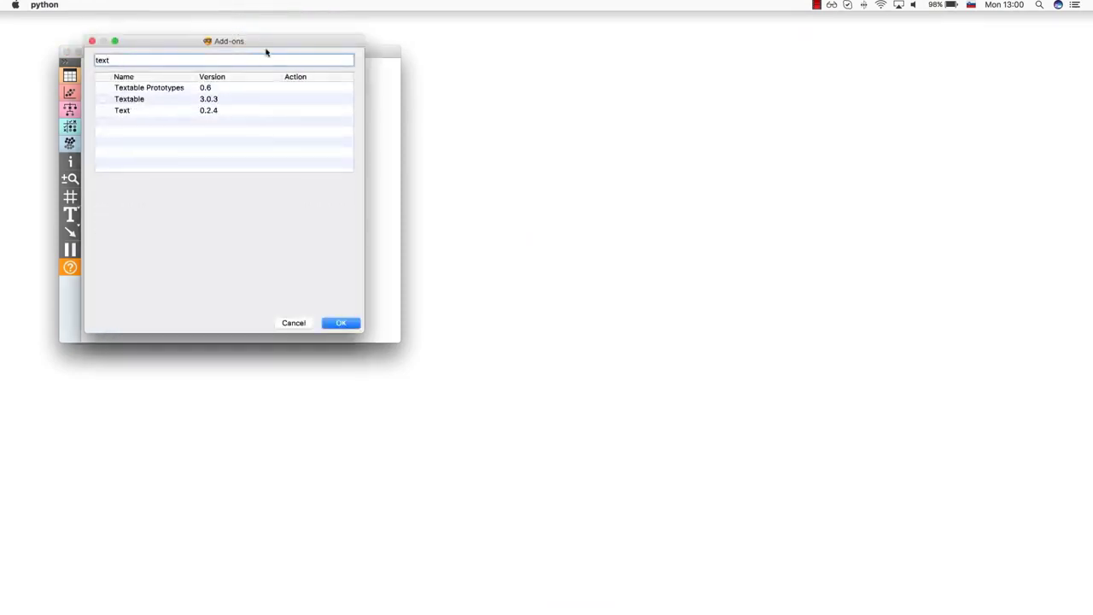
left_click(103, 111)
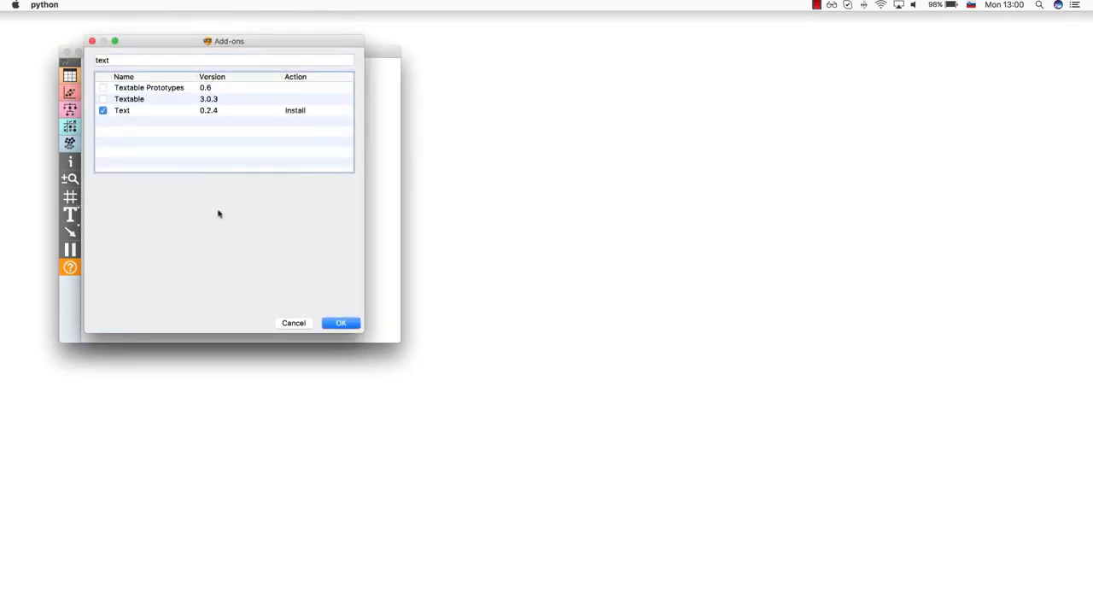
left_click(341, 322)
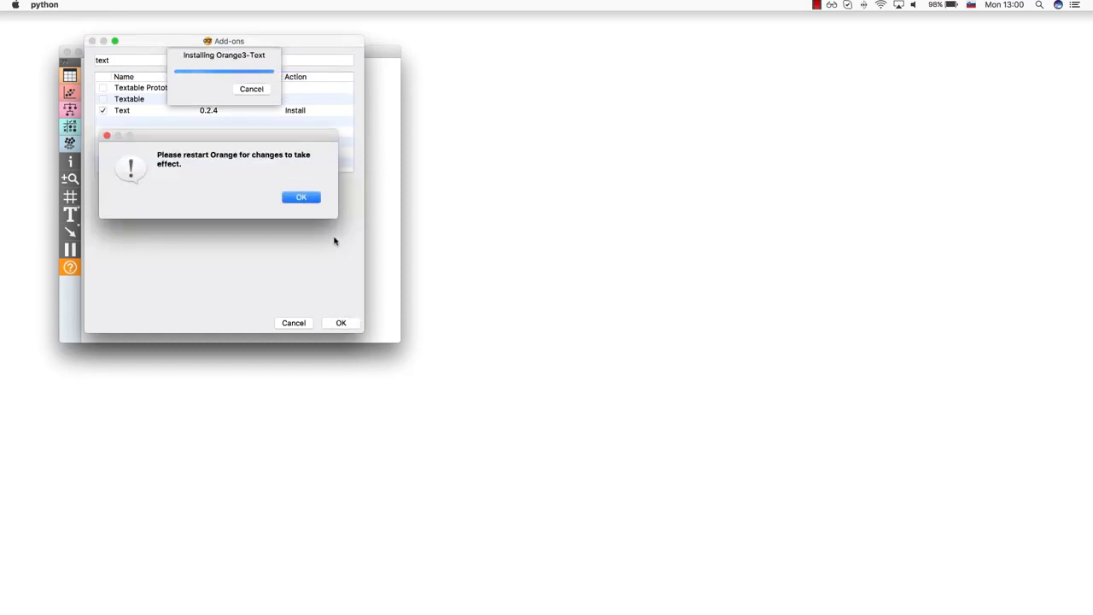
left_click(300, 198)
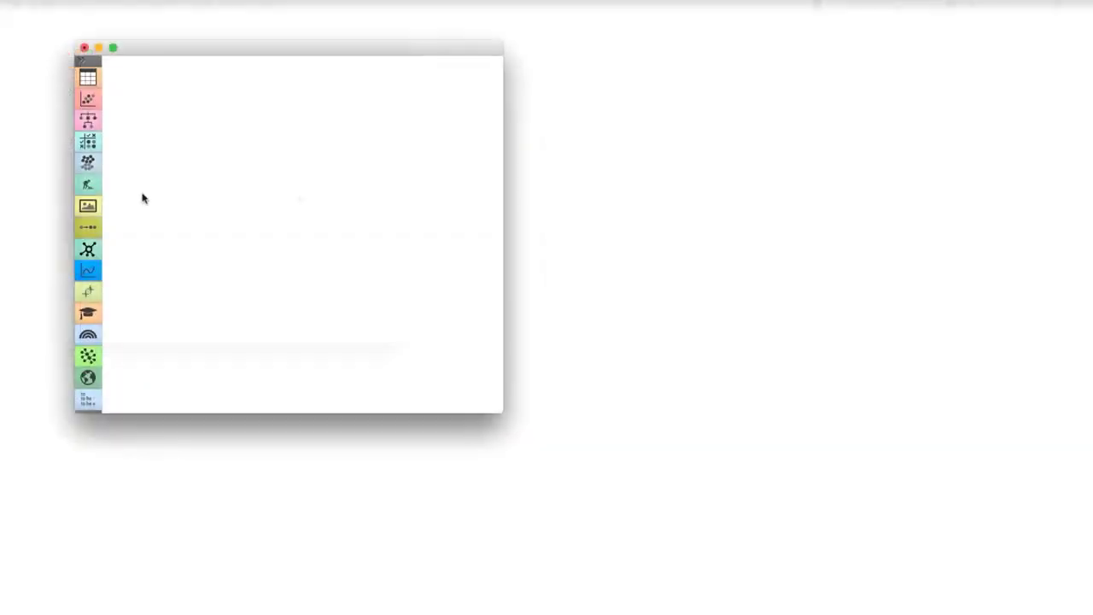
Step: Add a Corpus widget to the empty canvas
right_click(143, 198)
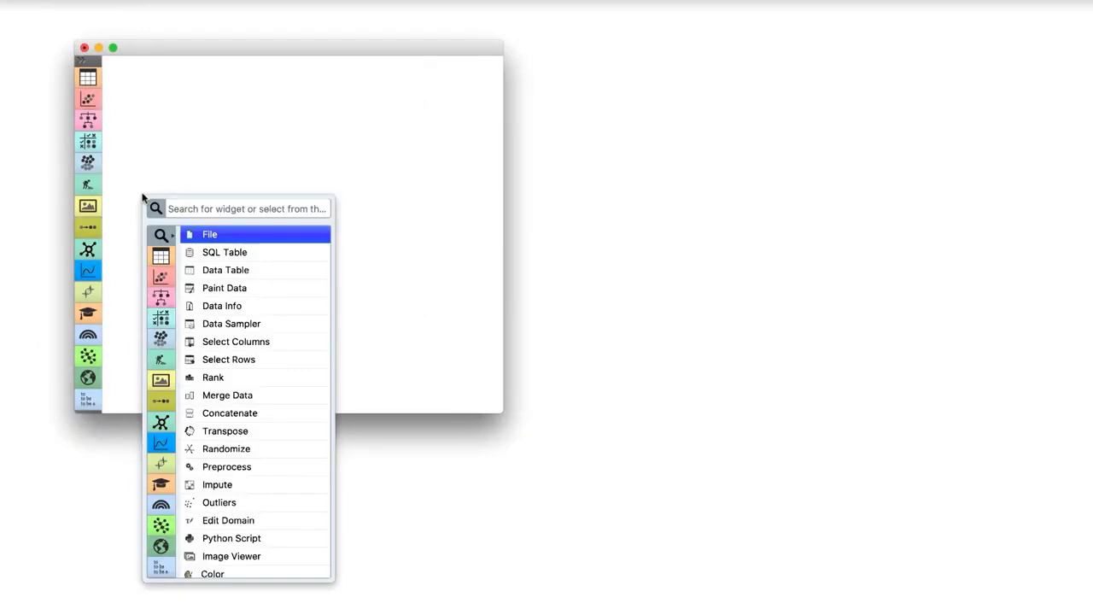
type("cor")
key("Down")
key("Down")
key("Down")
key("Return")
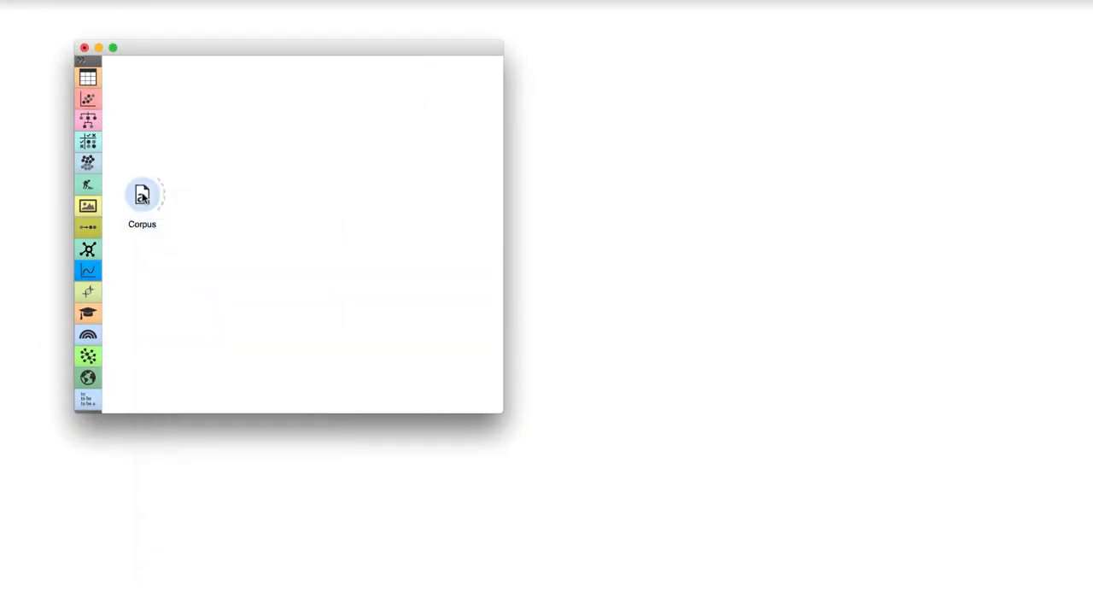
Step: Load Grimm-tales-selected.tab from the documentation corpora into the Corpus widget and close its window
double_click(143, 197)
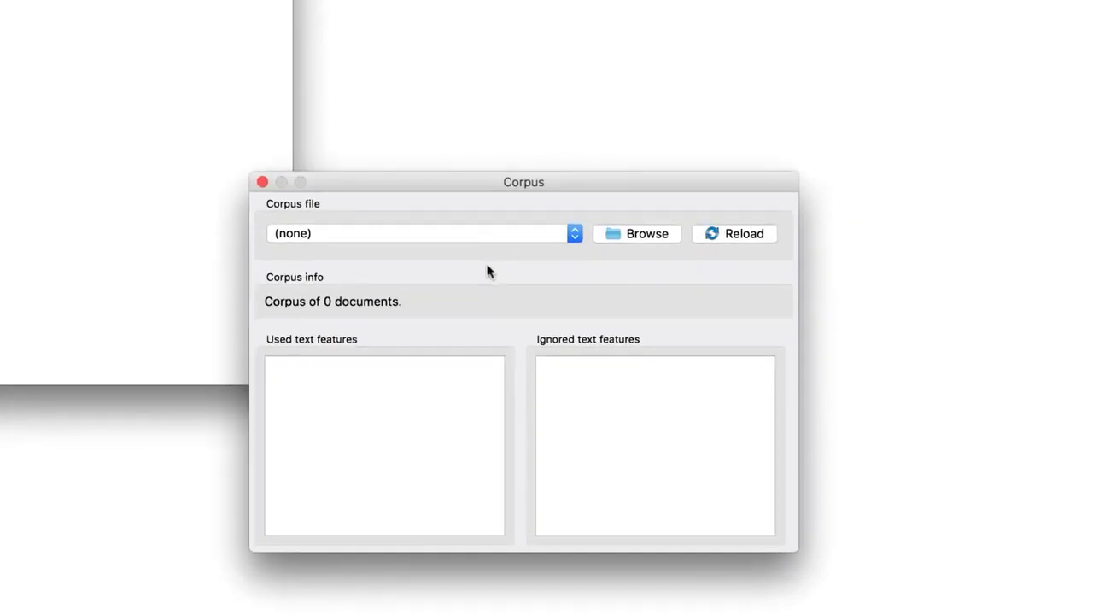
left_click(490, 236)
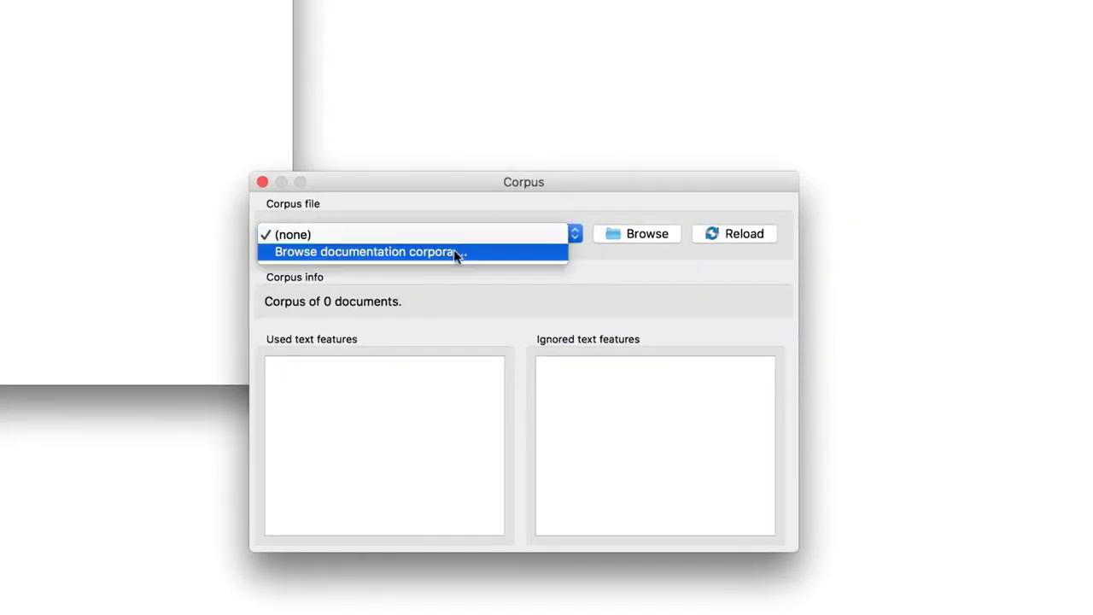
left_click(453, 250)
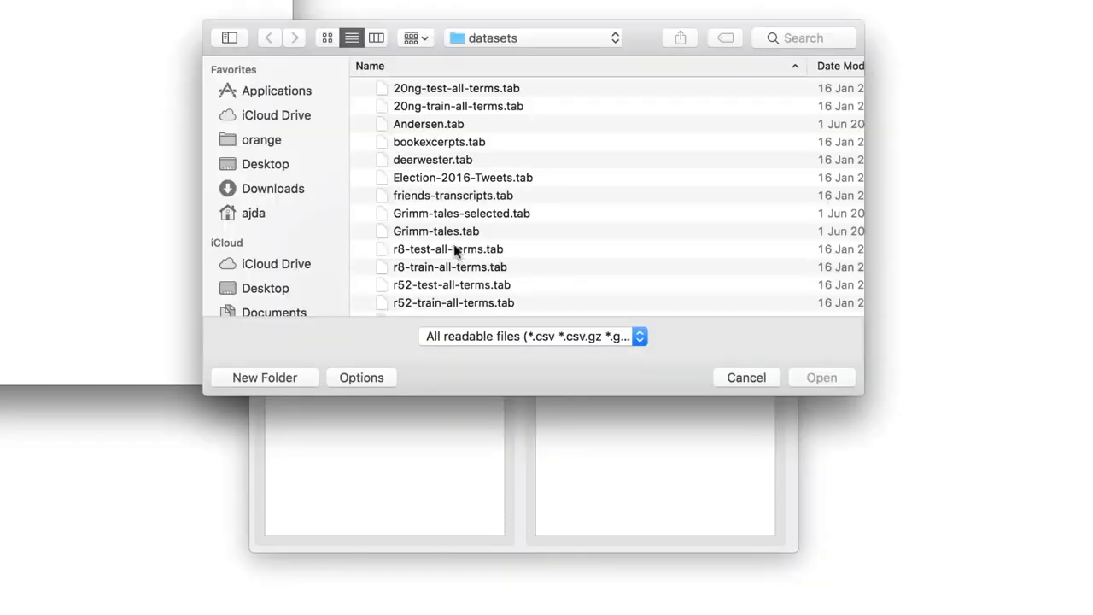
left_click(461, 213)
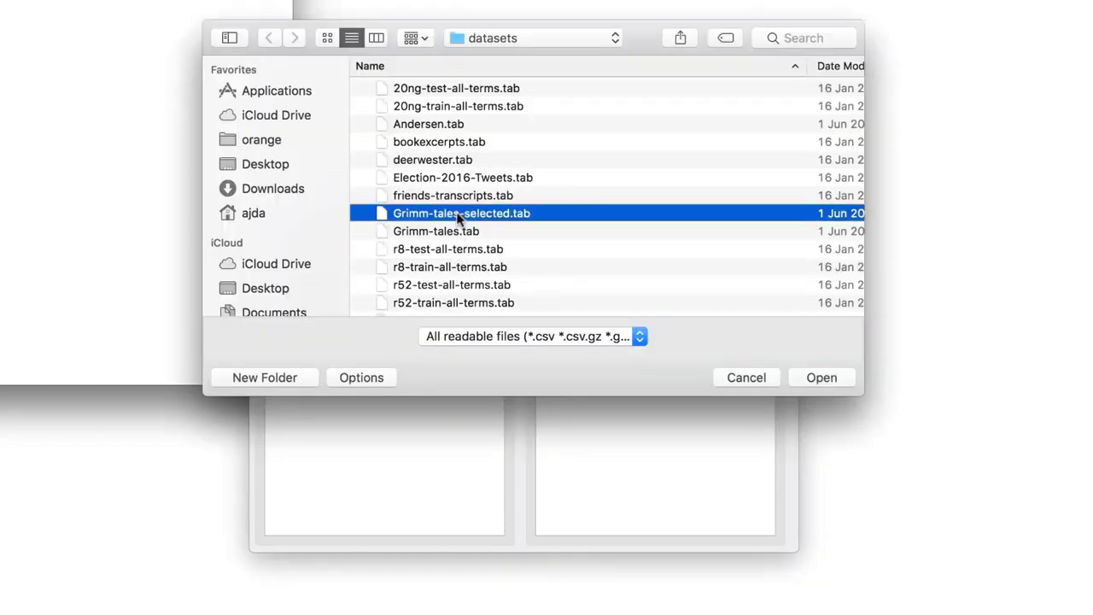
left_click(821, 377)
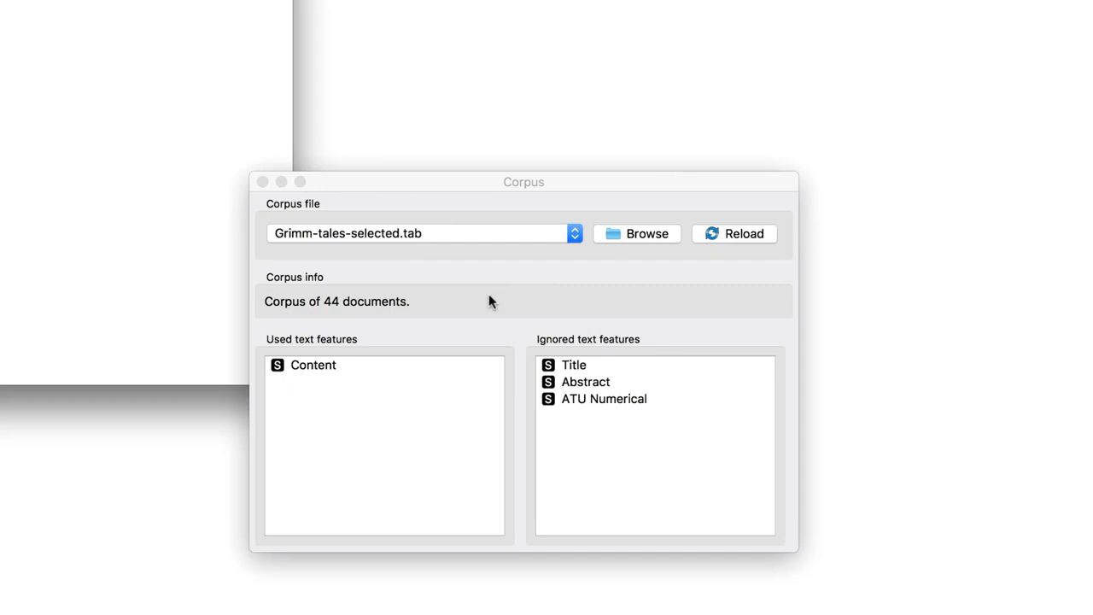
left_click(262, 182)
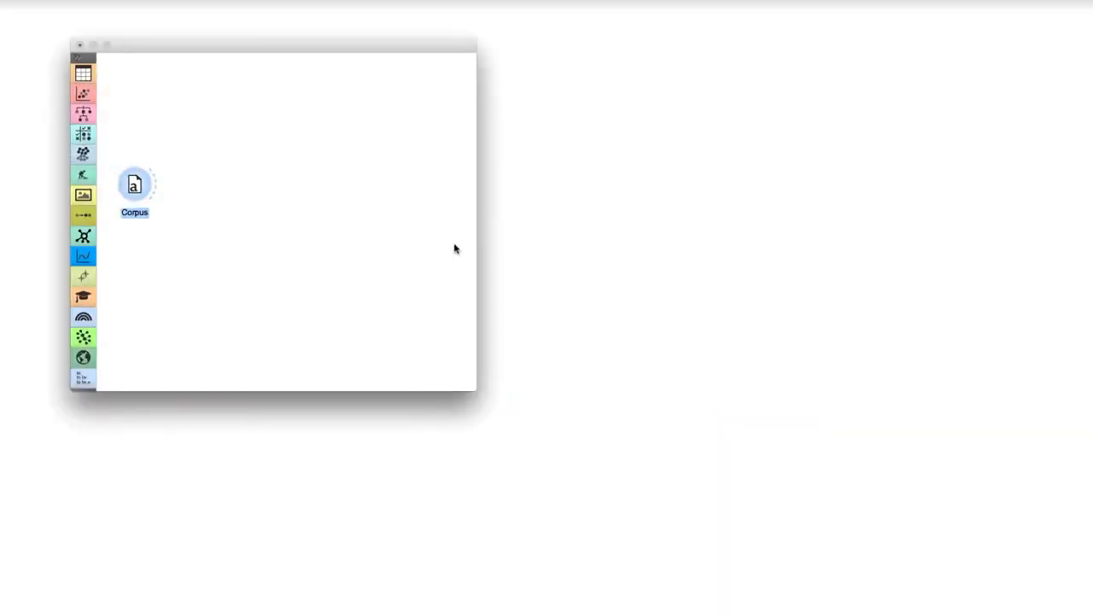
Step: Add a Corpus Viewer widget connected to the output of Corpus
left_click(259, 211)
left_click_drag(172, 178, 215, 125)
type("corpus")
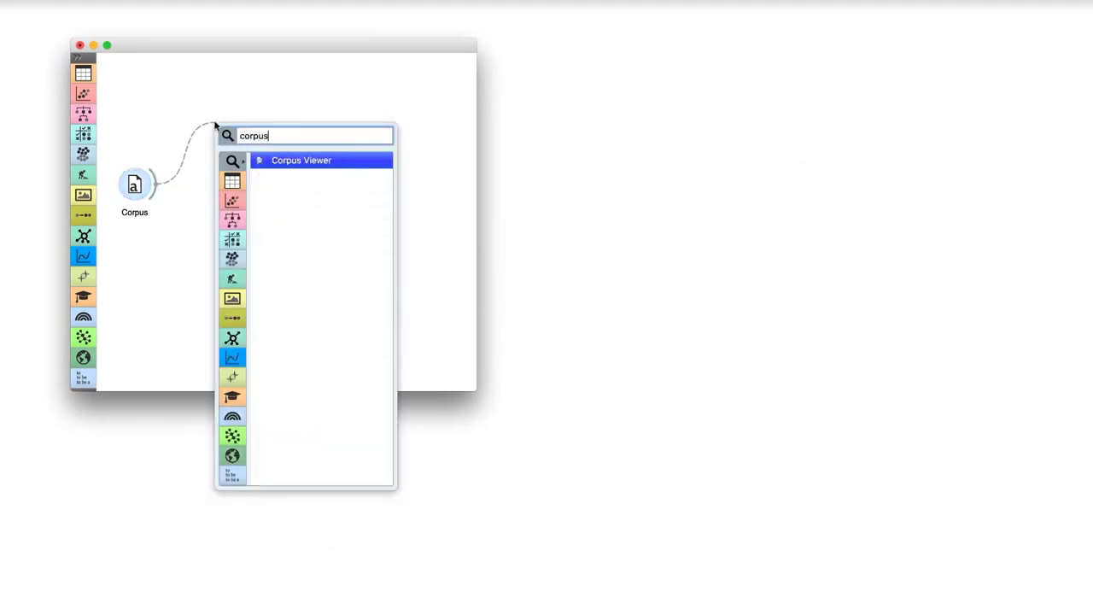
key("Return")
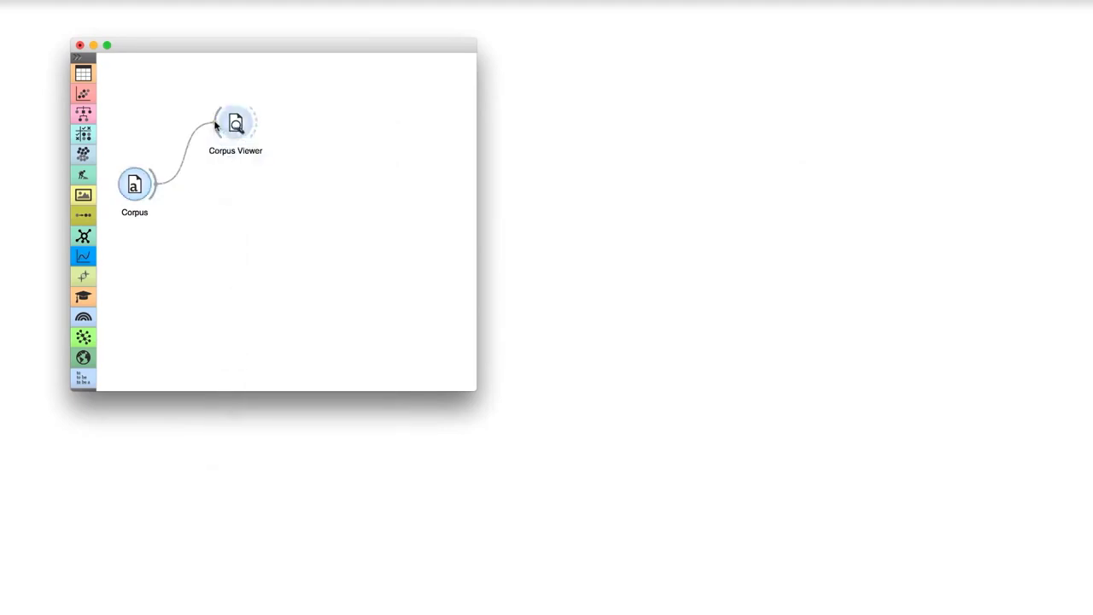
Step: Filter the documents in Corpus Viewer by "king", view the Brier Rose tale, and close the viewer
double_click(234, 126)
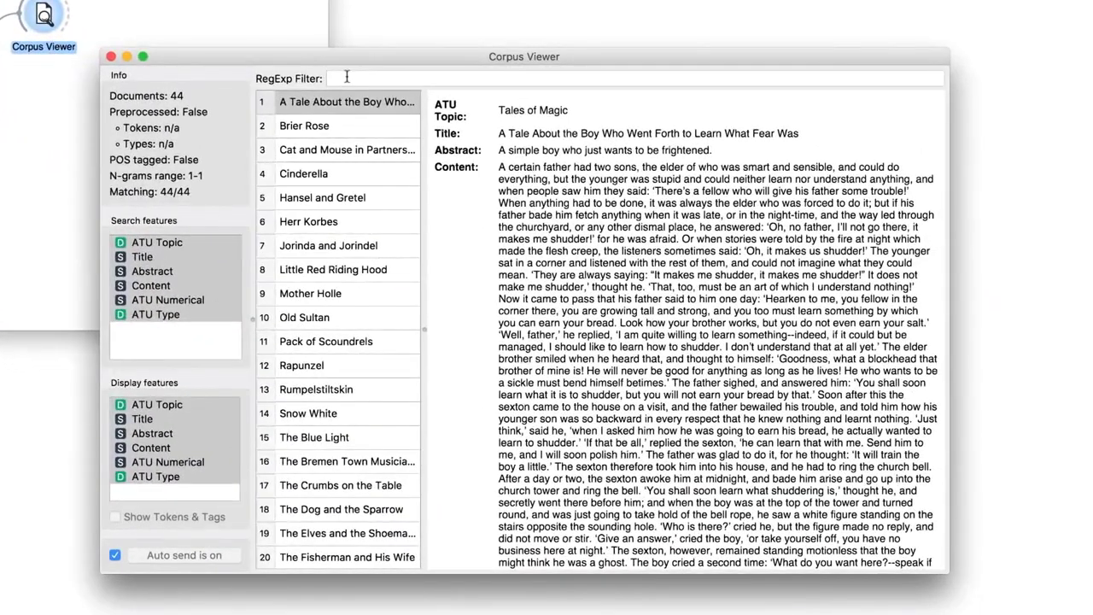
left_click(347, 77)
type("ki")
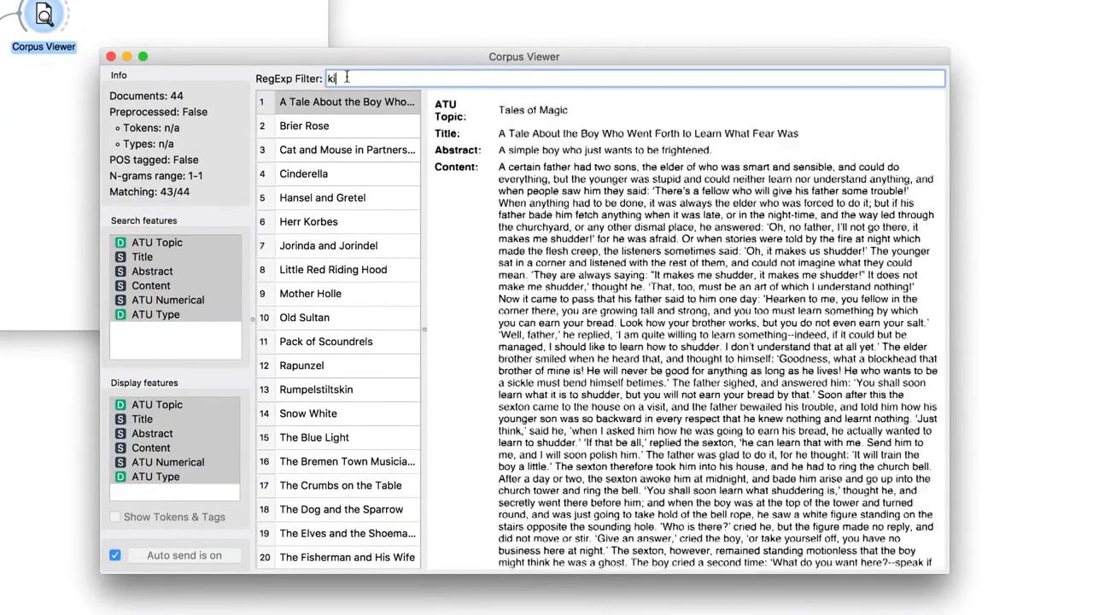
type("ng")
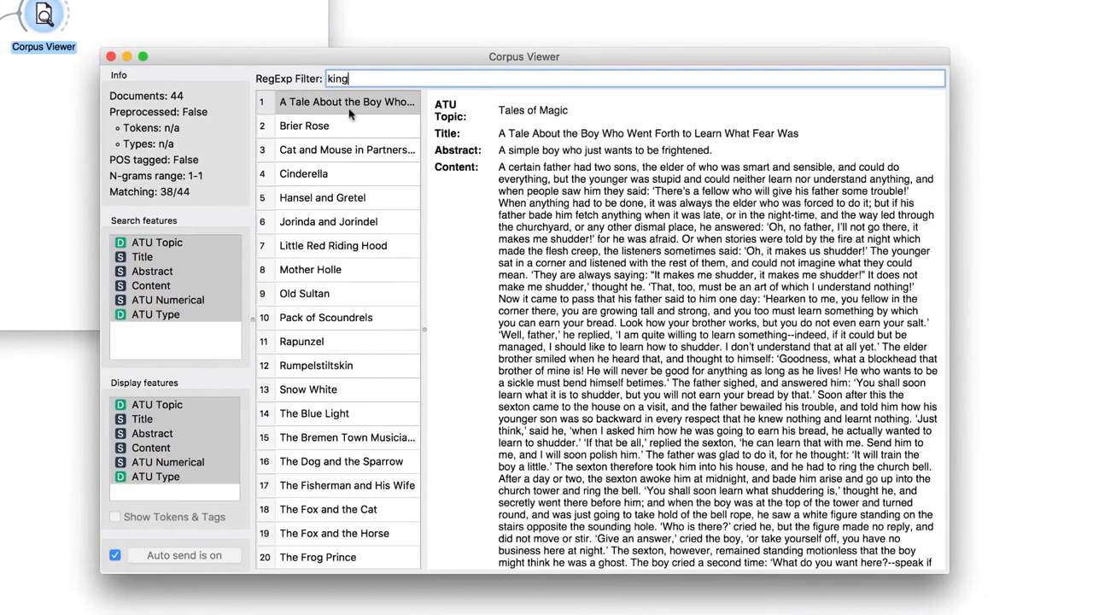
left_click(348, 128)
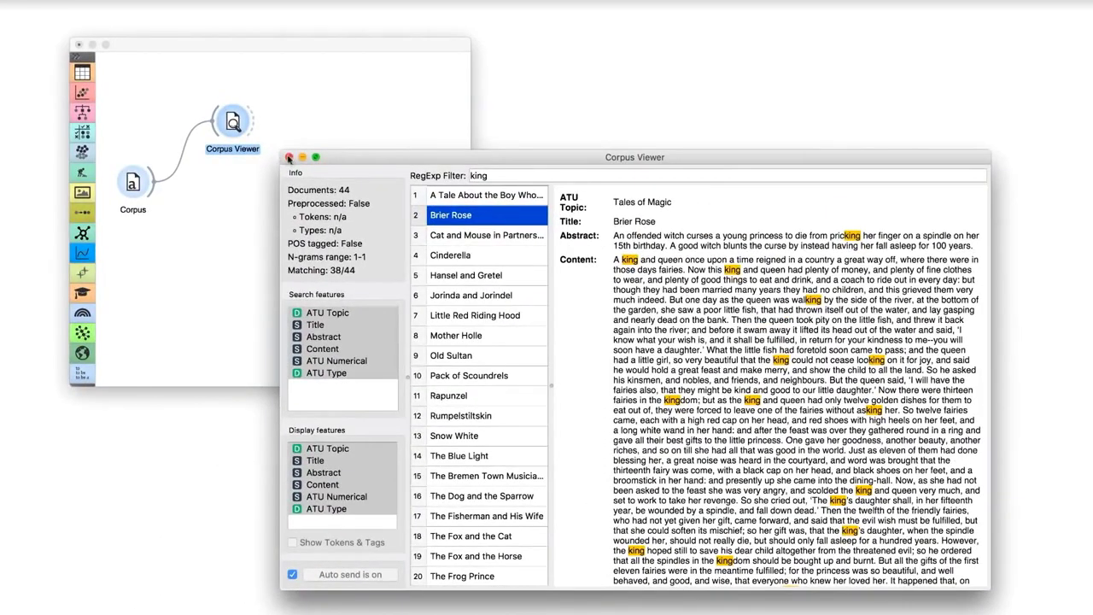
left_click(289, 158)
Step: Add a Word Cloud widget connected to the output of Corpus and open it
left_click_drag(154, 188, 204, 245)
type("words")
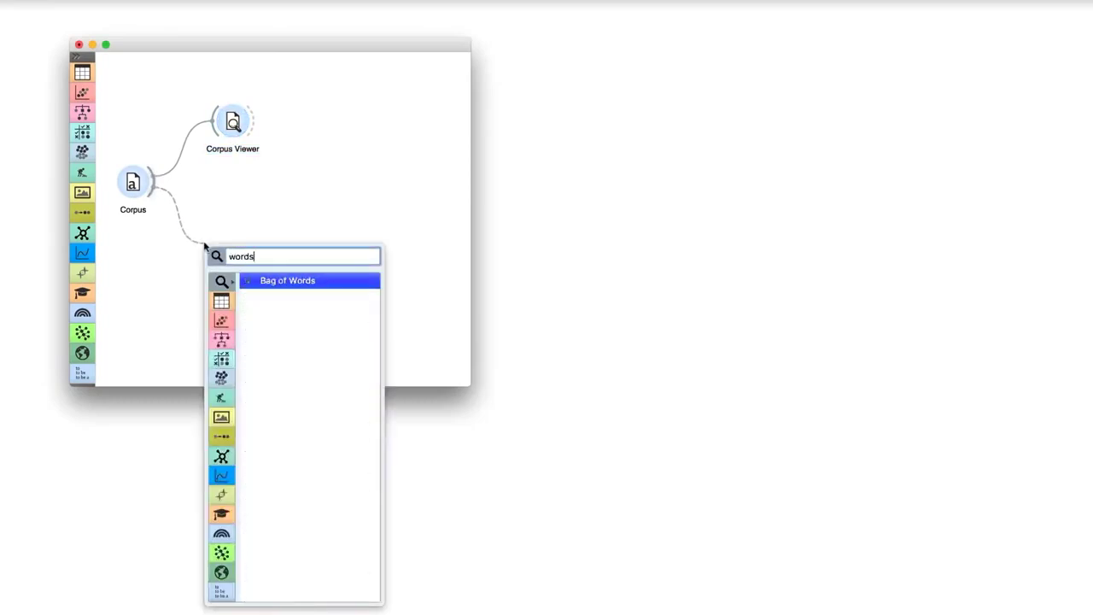
key("BackSpace")
key("Down")
key("Down")
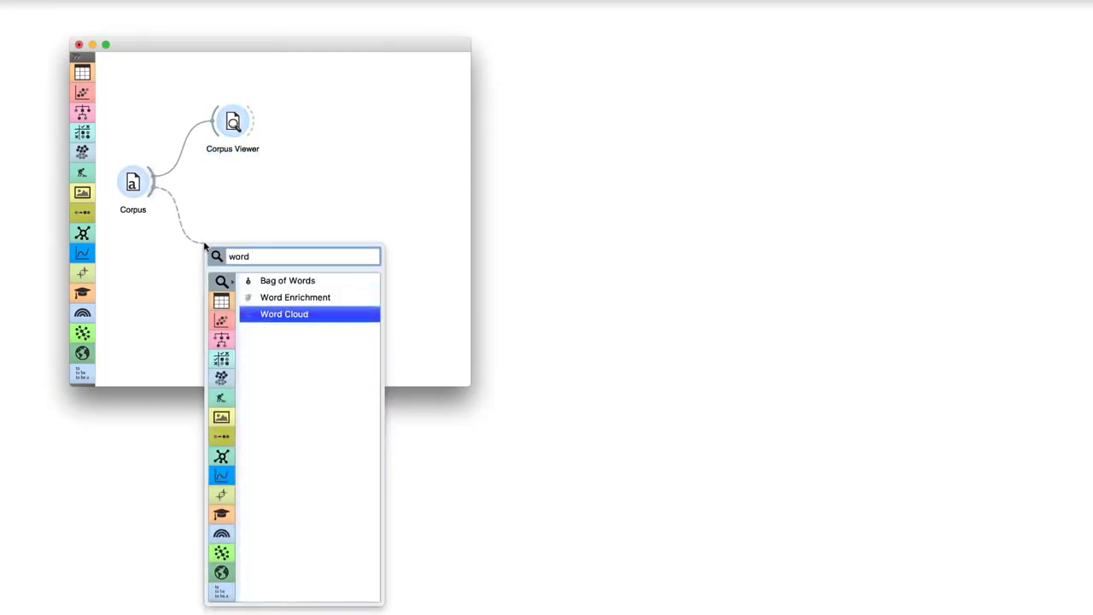
key("Return")
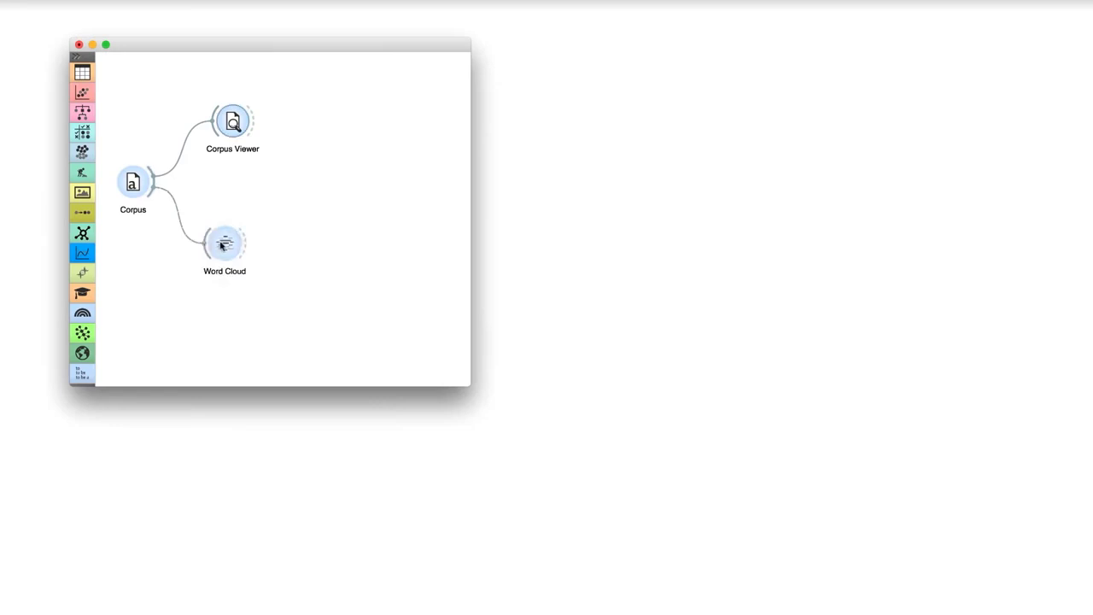
left_click(222, 245)
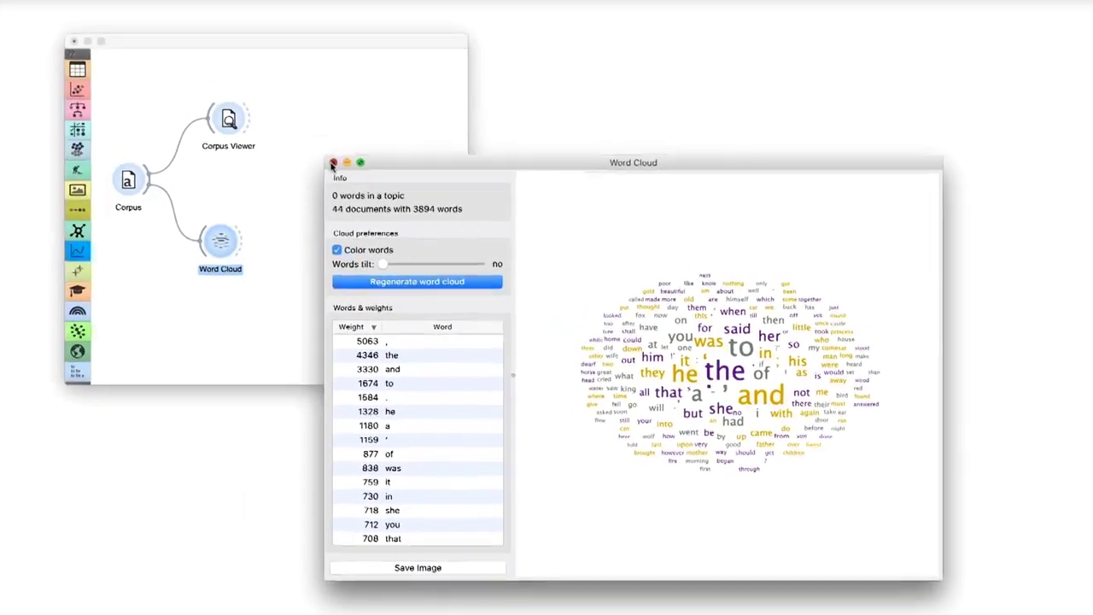
Step: Close the word cloud, add a Preprocess Text widget connected to the output of Corpus, and review its settings before closing it
key("super+w")
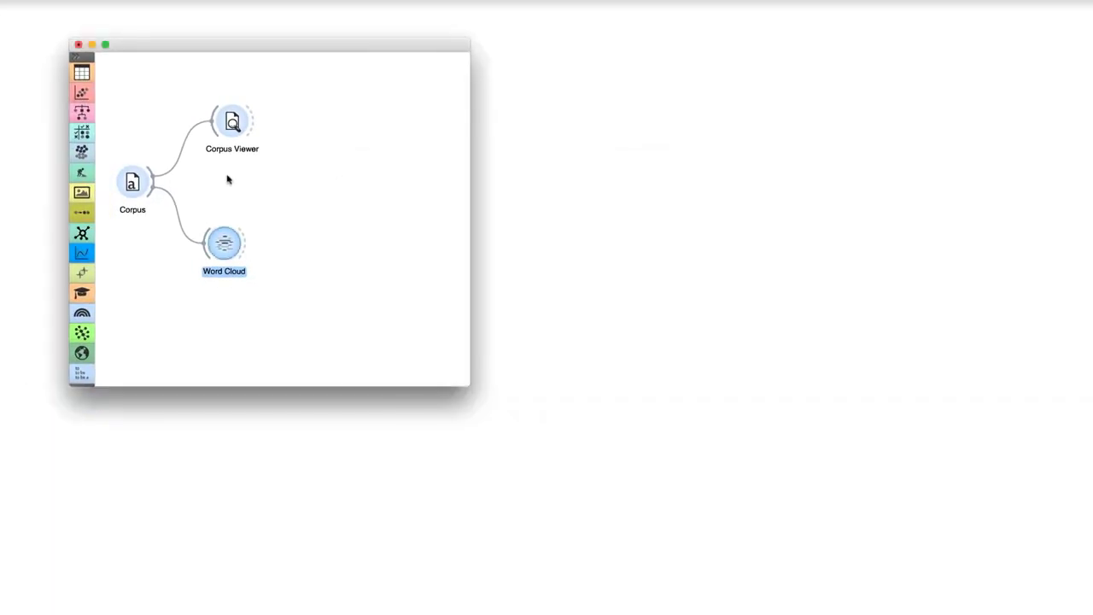
left_click_drag(153, 181, 213, 185)
type("pre")
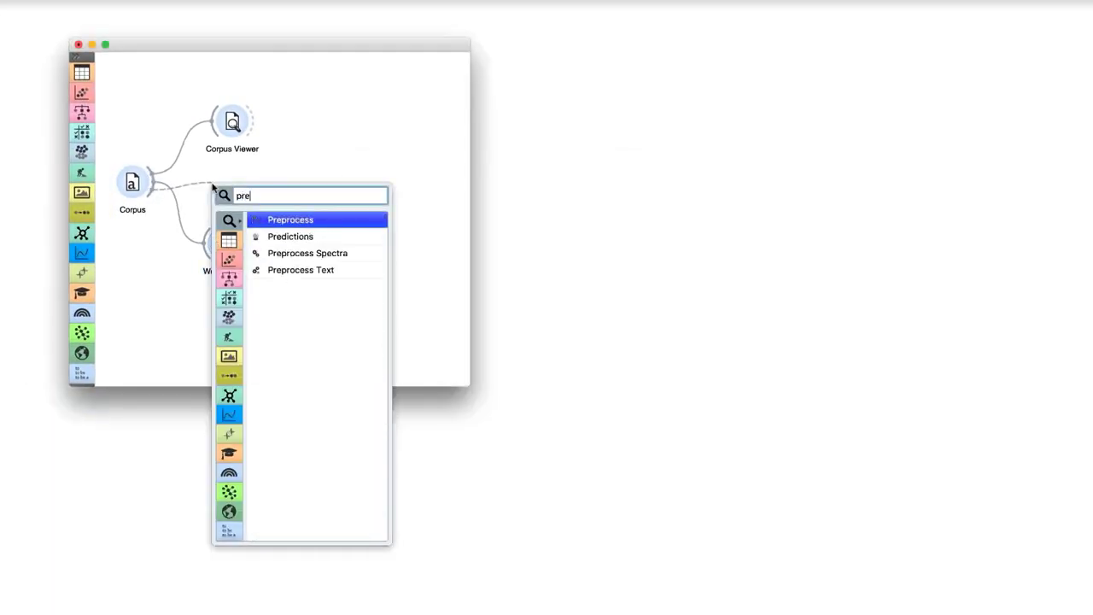
key("Down")
key("Down")
key("Down")
key("Return")
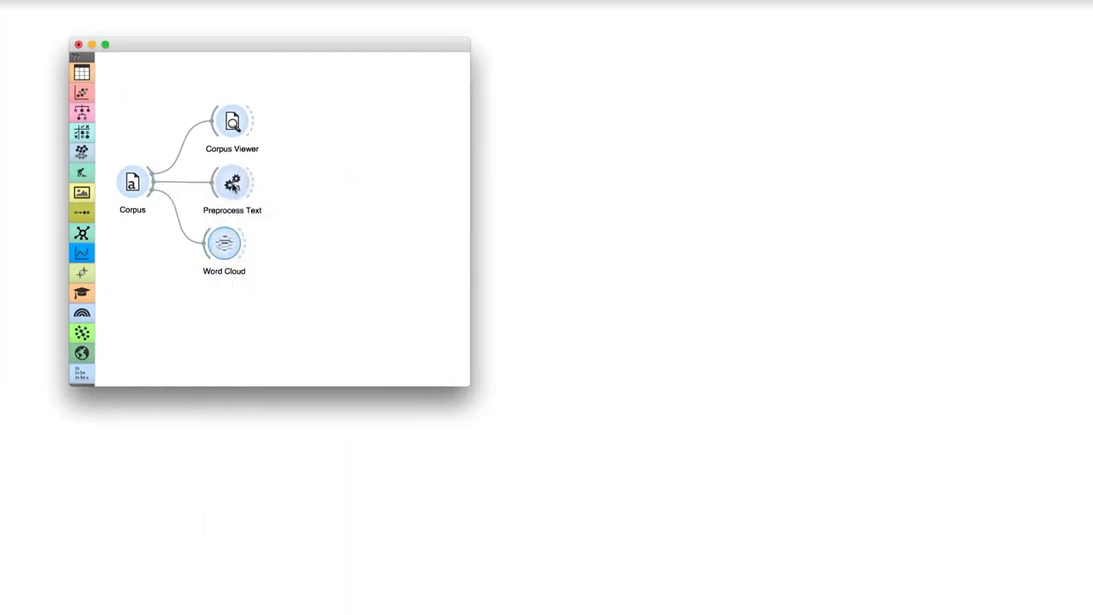
double_click(232, 186)
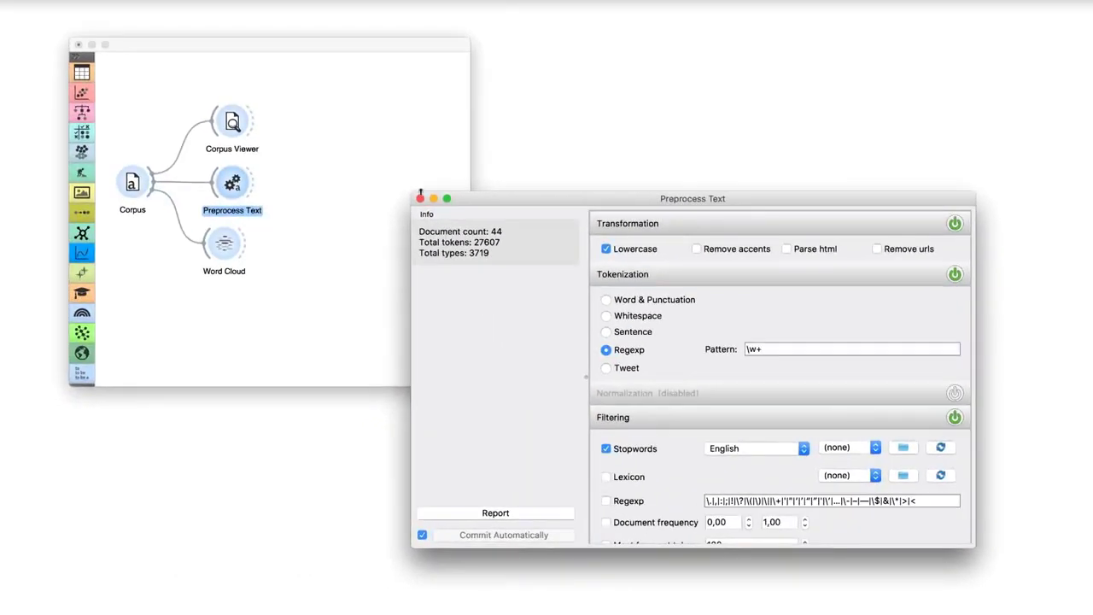
left_click(419, 199)
Step: Add a second Word Cloud widget connected to Preprocess Text, open it, and move its window clear of the workflow
left_click_drag(252, 181, 301, 184)
type("word")
key("Down")
key("Down")
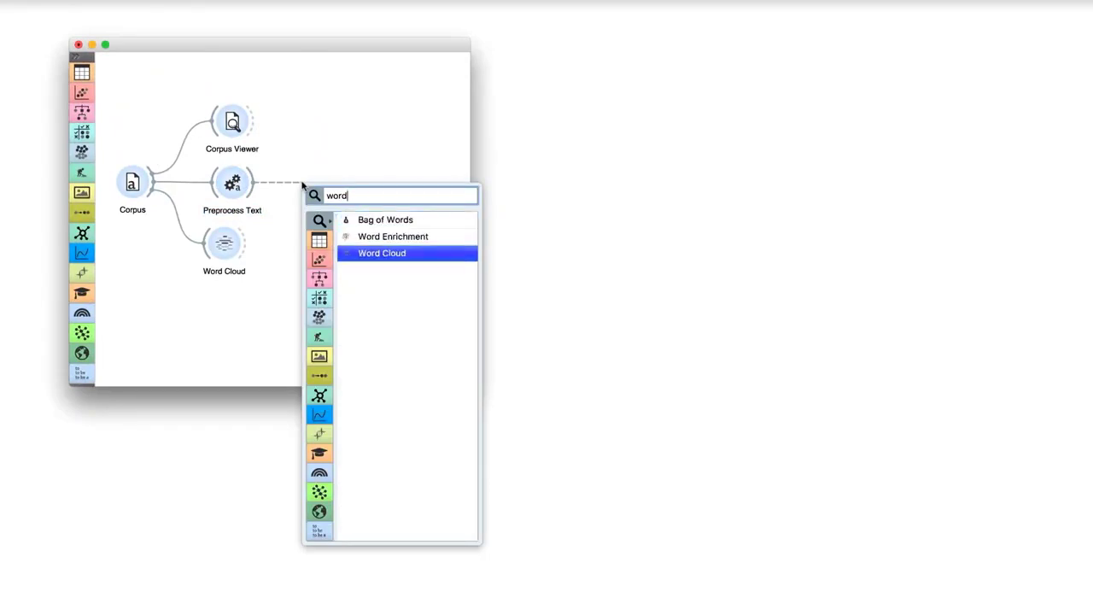
key("Return")
left_click(314, 186)
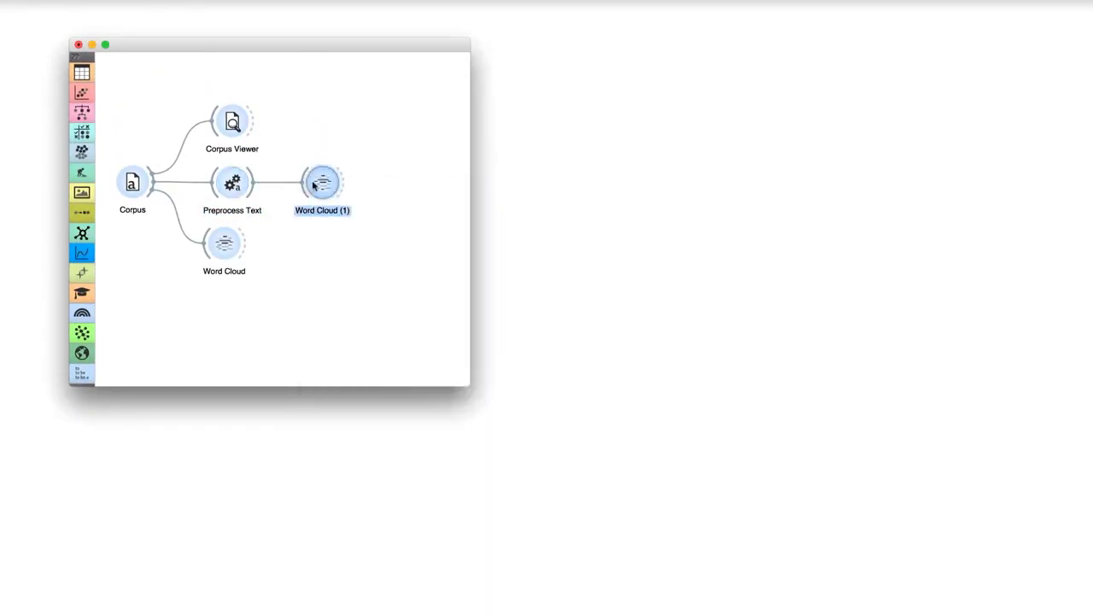
double_click(314, 186)
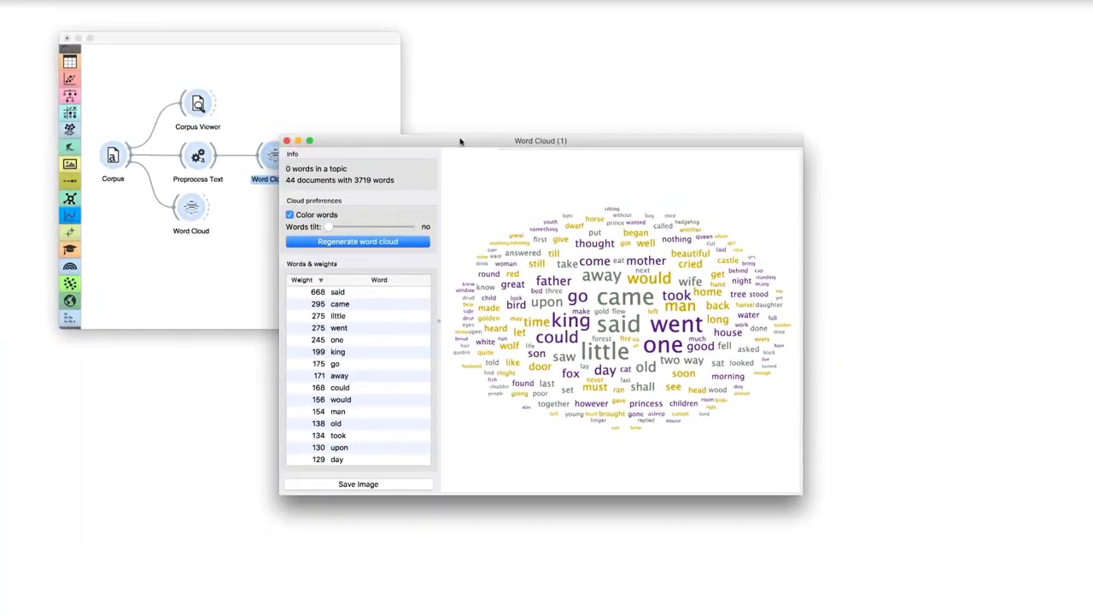
left_click_drag(460, 142, 711, 30)
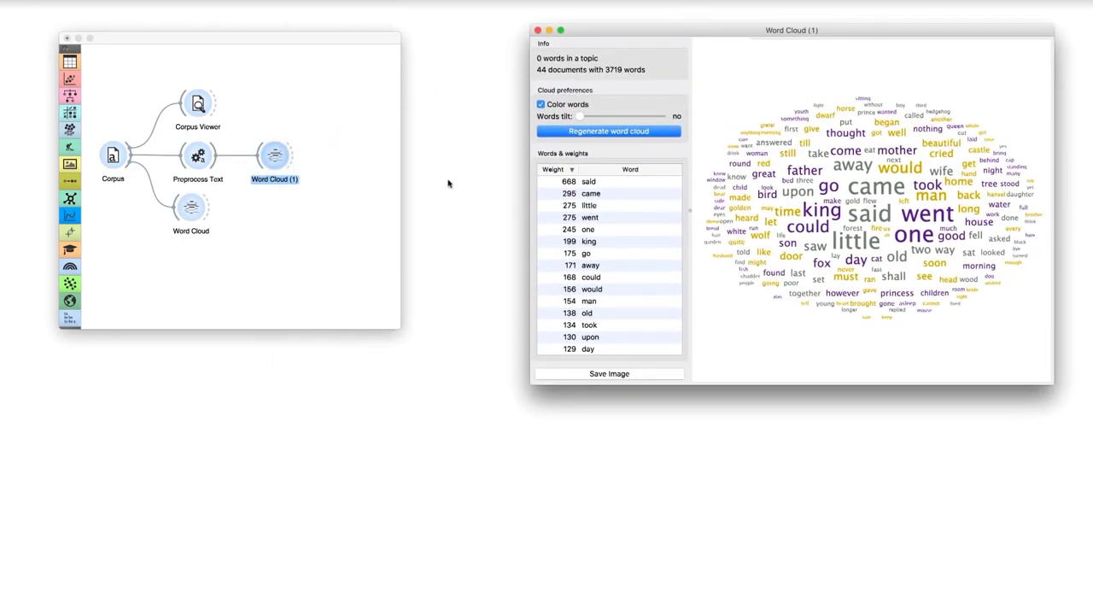
Step: Switch to Sublime Text and list the custom stopwords could, would, said and should on separate lines
key("super+space")
type("sublim")
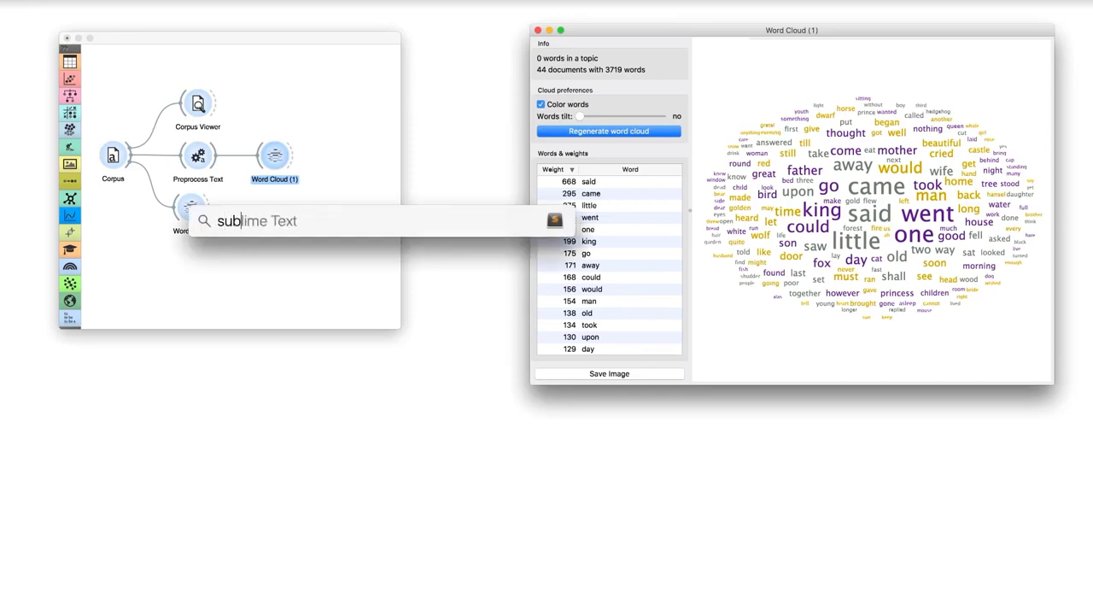
type("e")
key("Return")
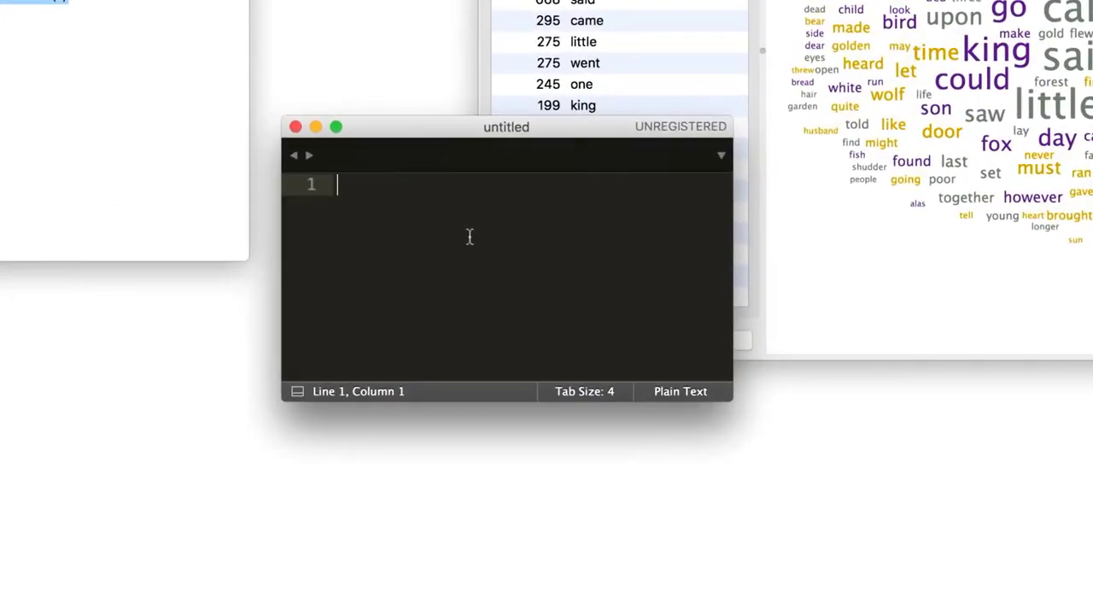
type("could")
key("Return")
type("would")
key("Return")
type("said")
key("Return")
type("sho")
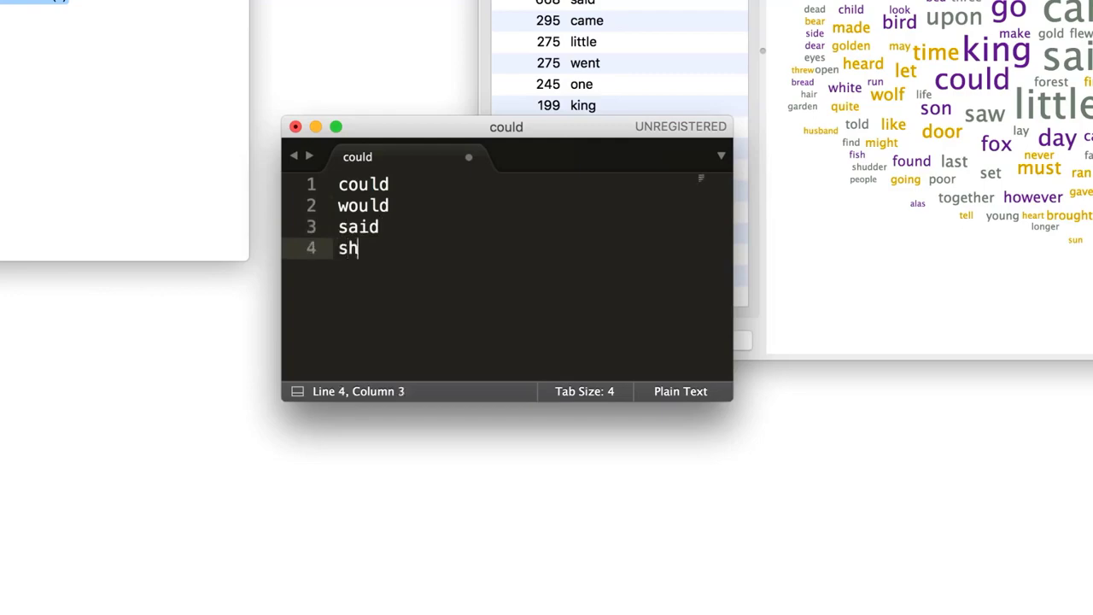
type("uld")
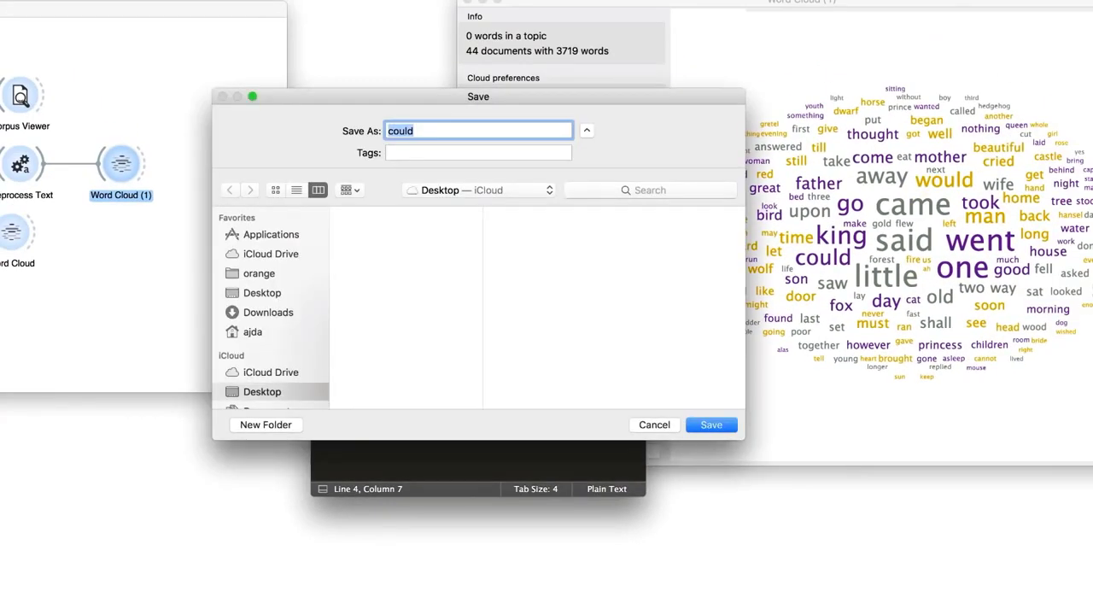
Step: Save the stopword list to the Desktop as could.txt and close the text editor window
key("Right")
type(".txt")
key("Return")
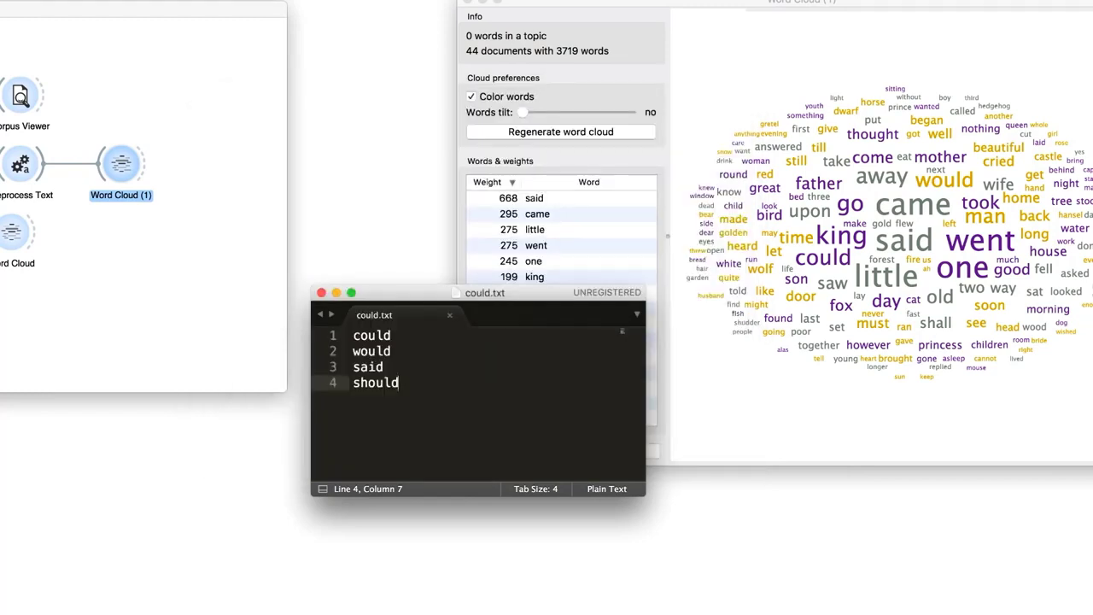
left_click(321, 292)
Step: Load could.txt from the Desktop as the custom stopword file in Preprocess Text and bring the Word Cloud (1) window forward
double_click(166, 157)
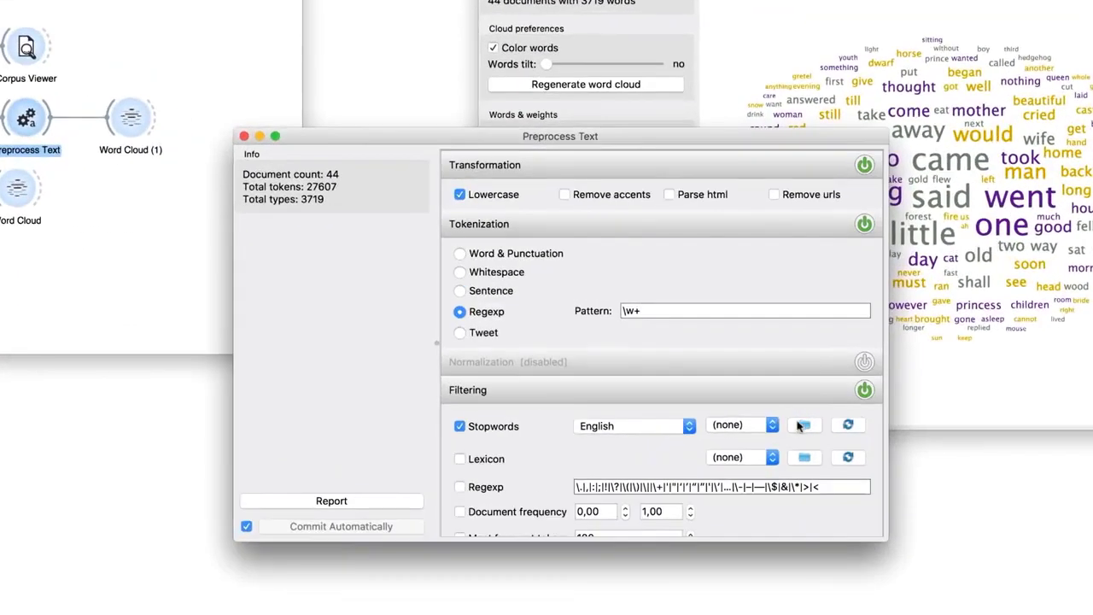
left_click(766, 381)
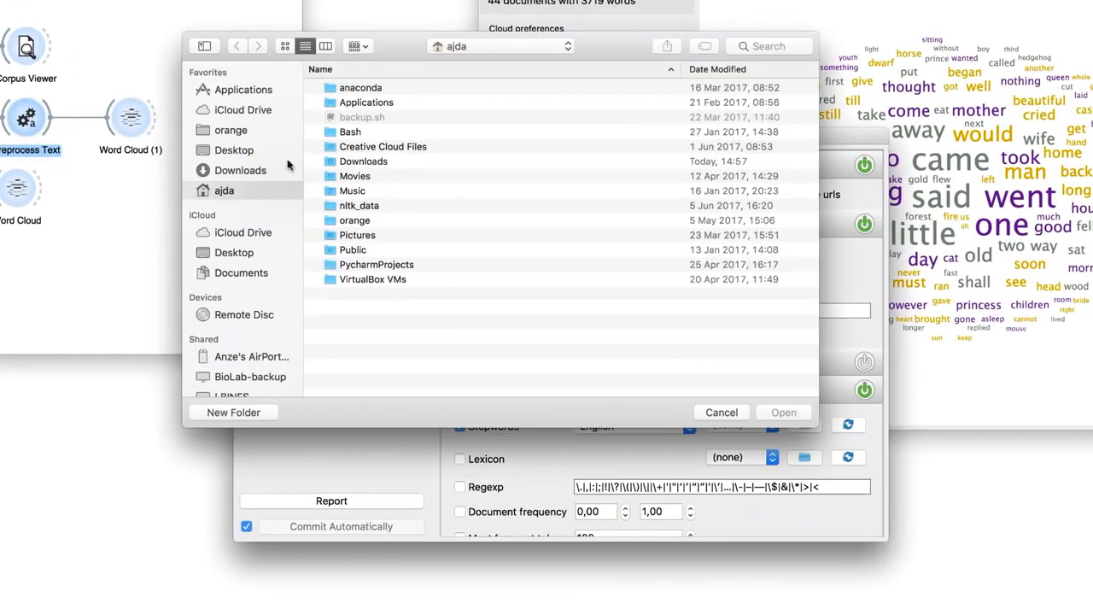
left_click(253, 150)
left_click(354, 89)
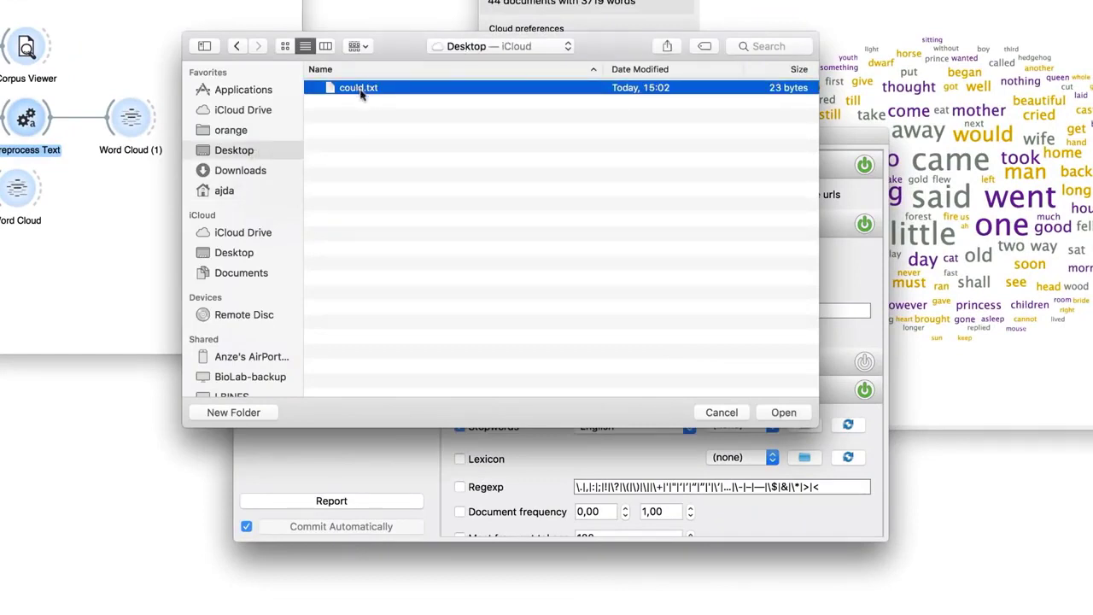
left_click(786, 412)
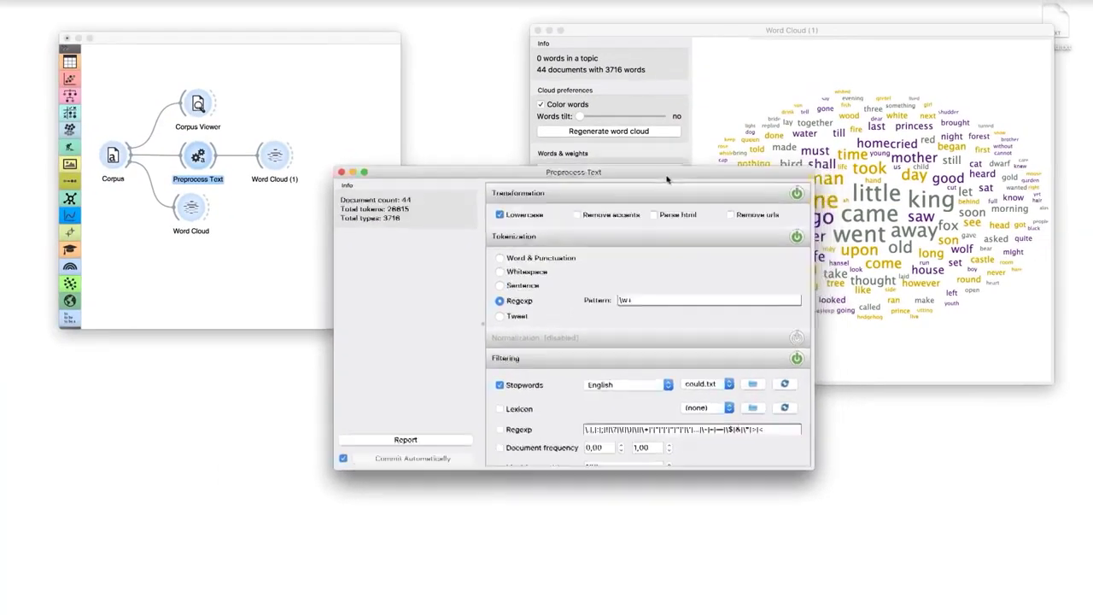
left_click_drag(667, 180, 562, 244)
left_click(661, 31)
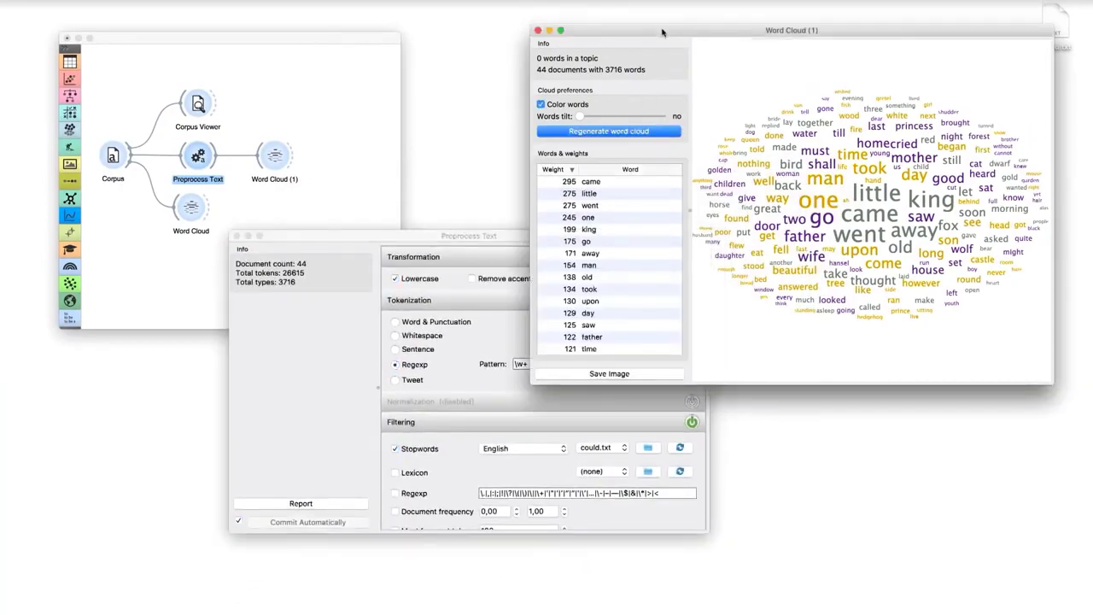
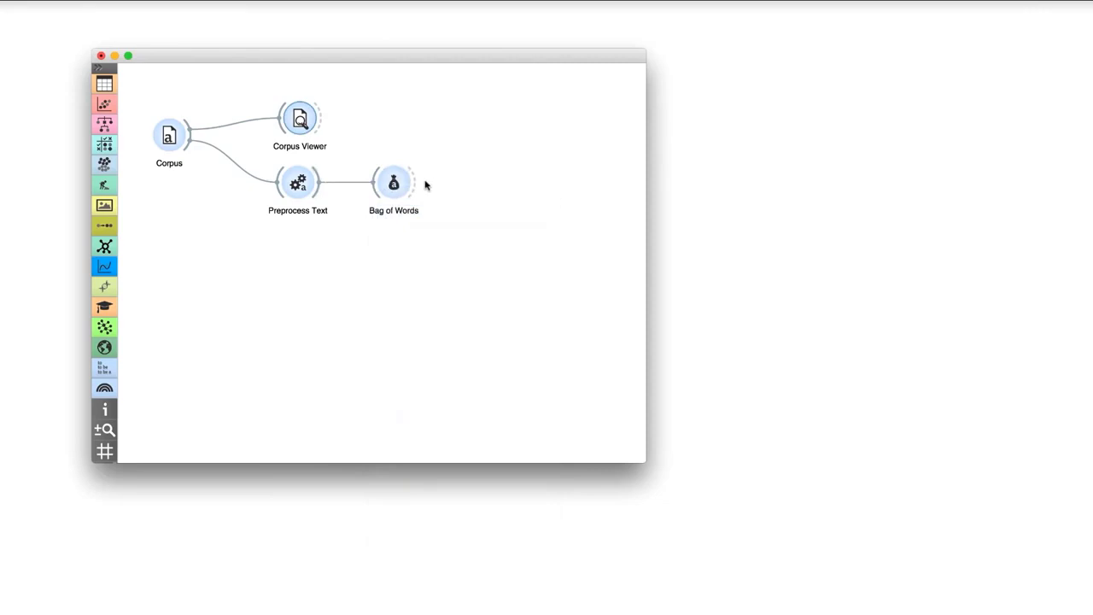
Step: Add a Logistic Regression widget connected to the output of Bag of Words
left_click_drag(416, 182, 469, 182)
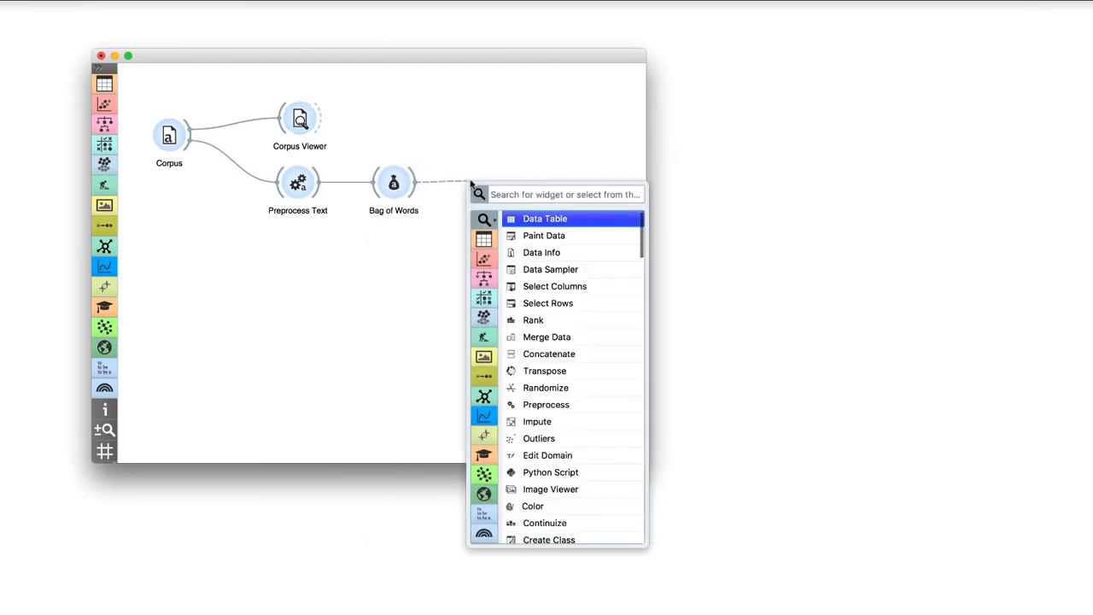
type("logi")
key("Return")
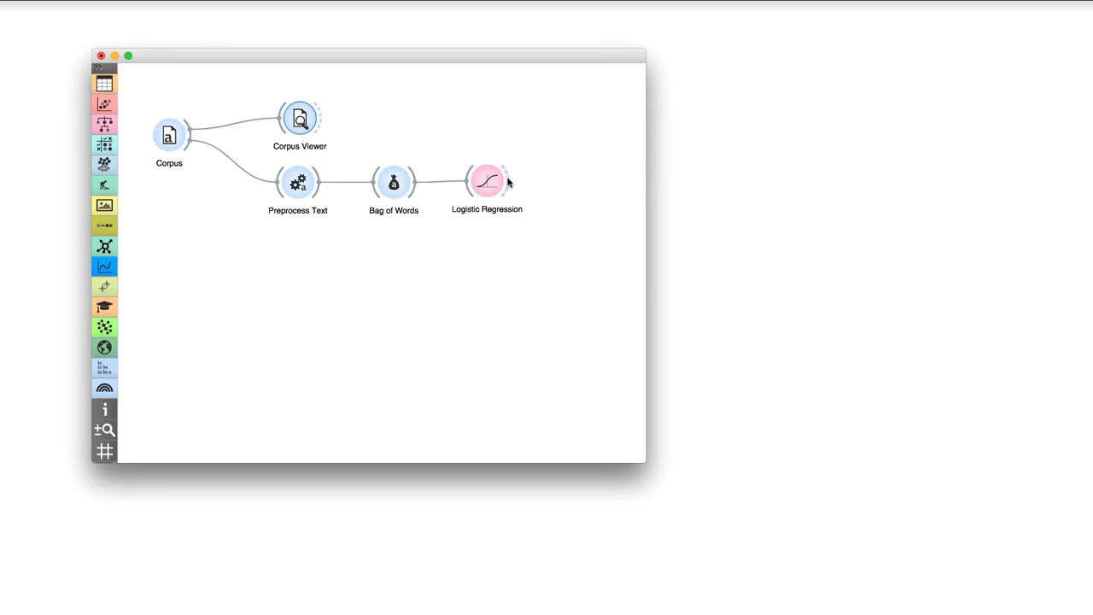
Step: Add a Nomogram widget connected to the output of Logistic Regression and open it
left_click_drag(508, 181, 555, 182)
type("nomo")
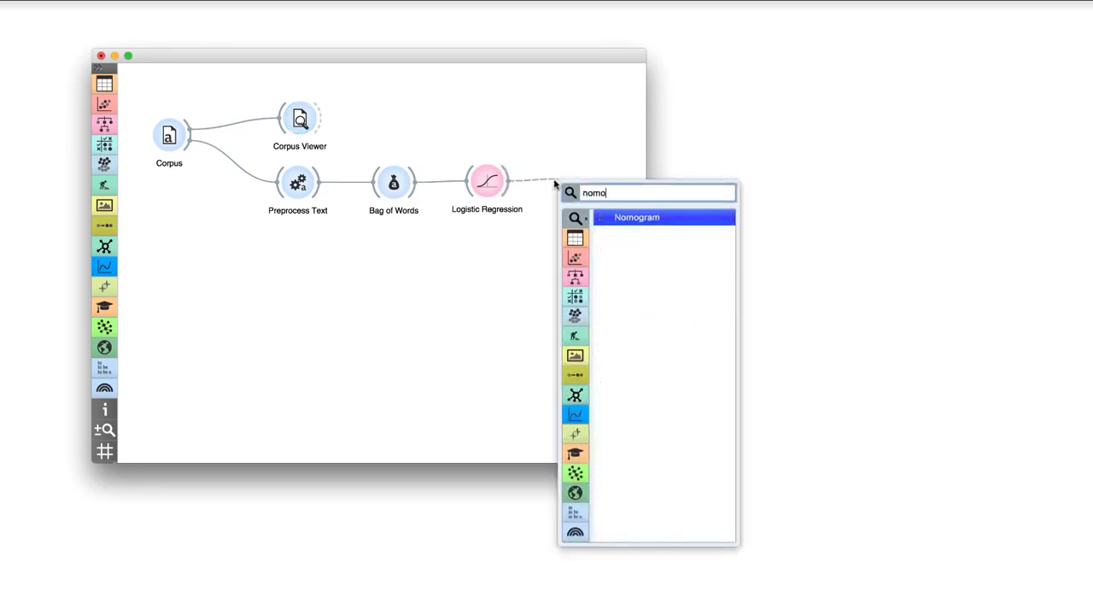
key("Return")
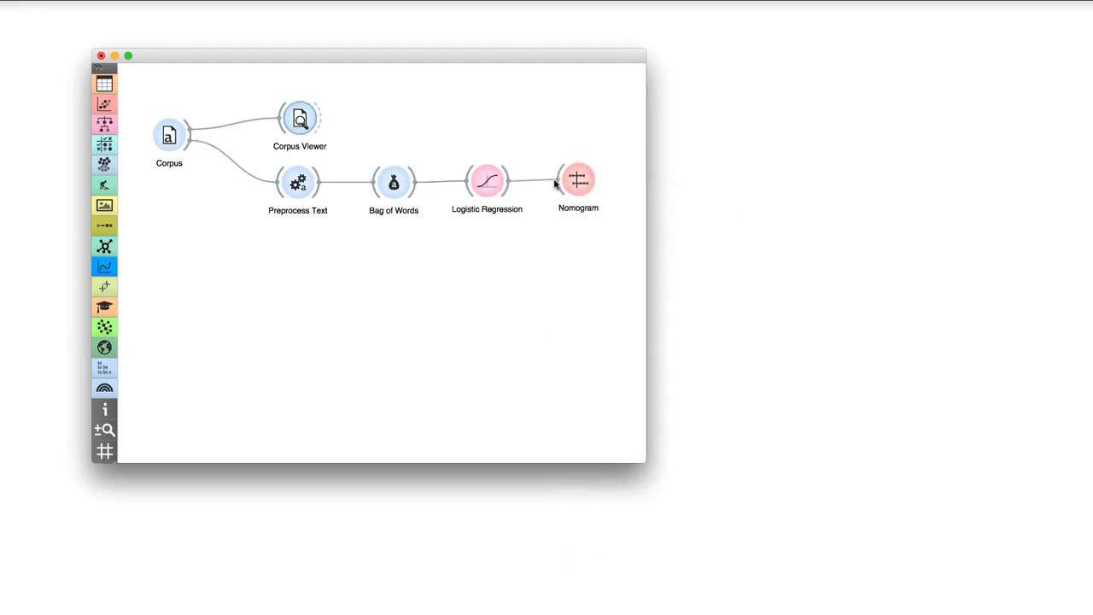
left_click(578, 181)
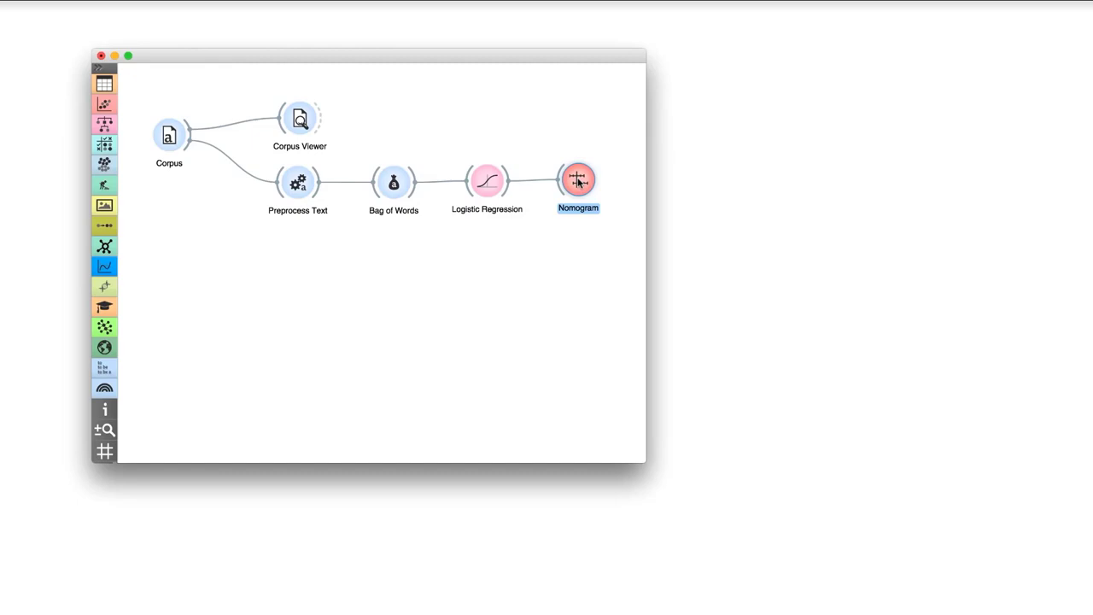
double_click(578, 181)
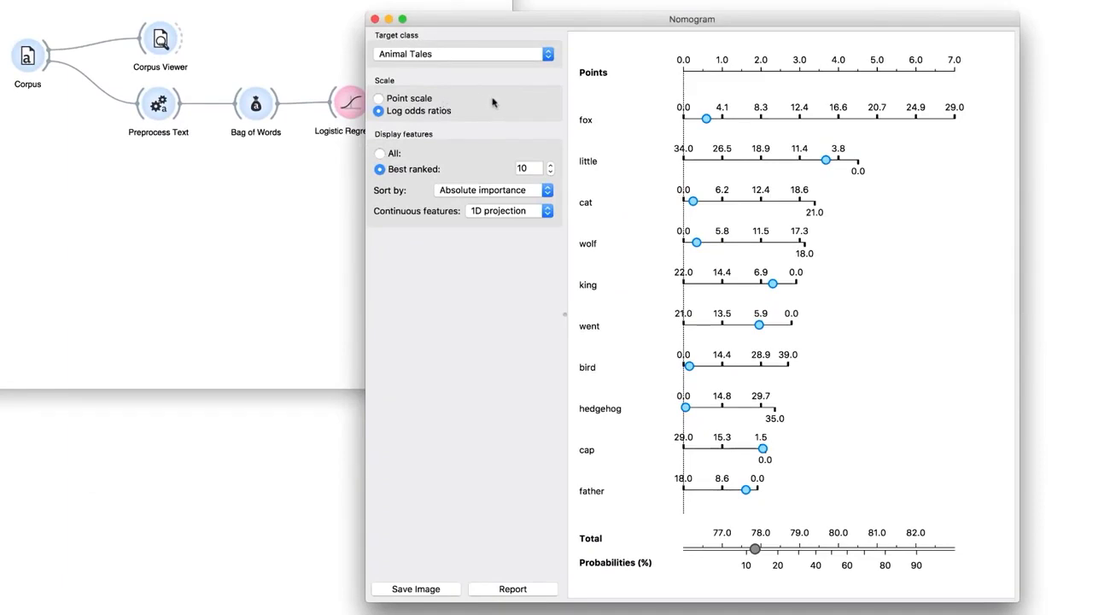
Step: Set the value of the word fox to 0 in the nomogram for Animal Tales, and close the nomogram
mouse_move(705, 121)
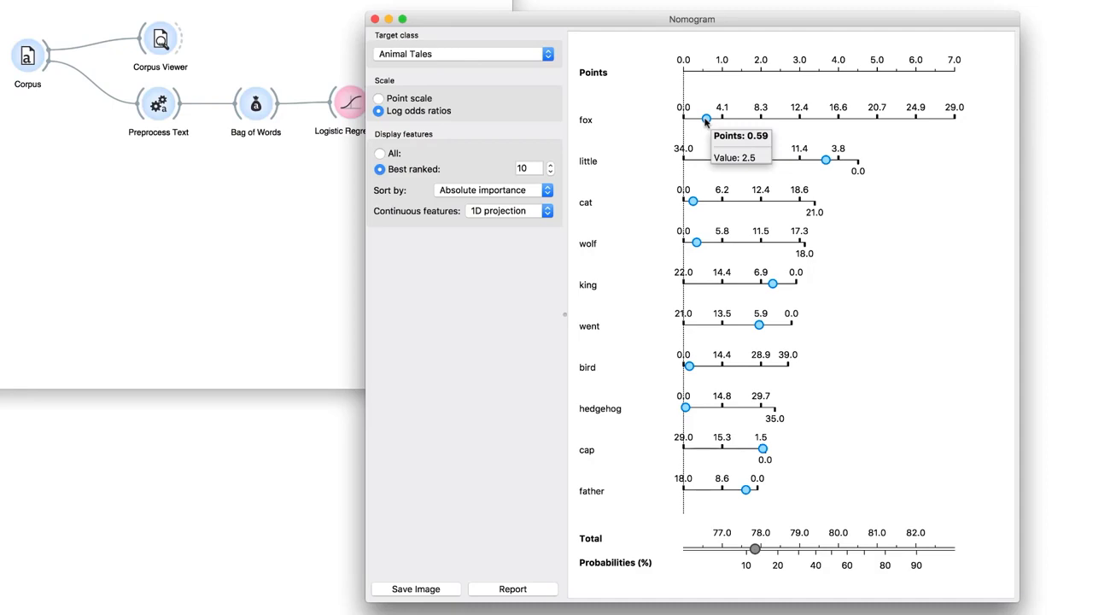
mouse_move(705, 122)
left_mouse_down()
mouse_move(956, 120)
mouse_move(679, 121)
left_mouse_up()
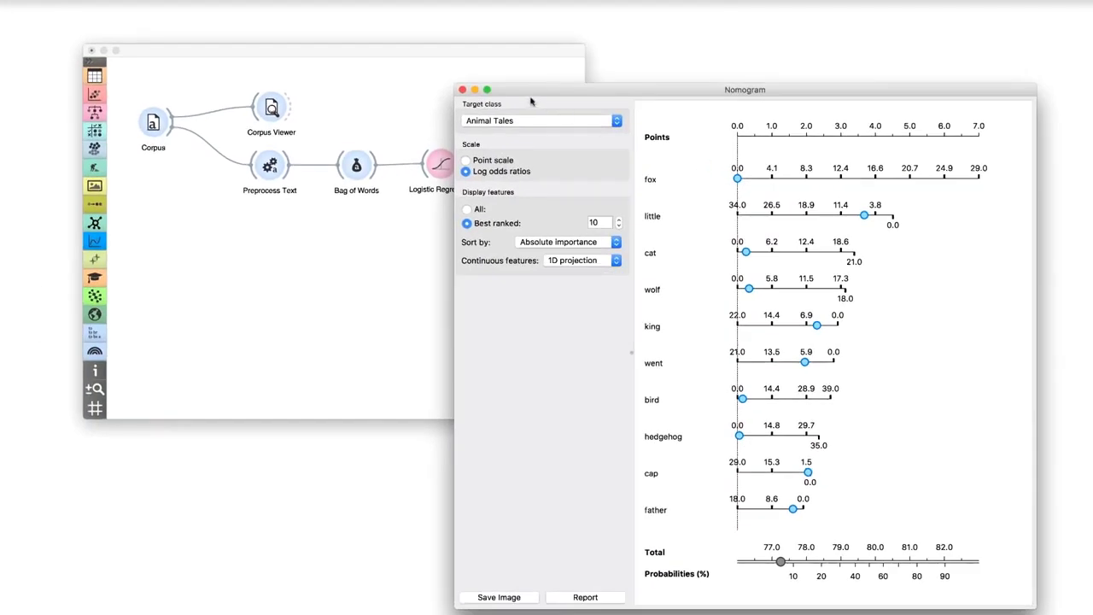
left_click(462, 89)
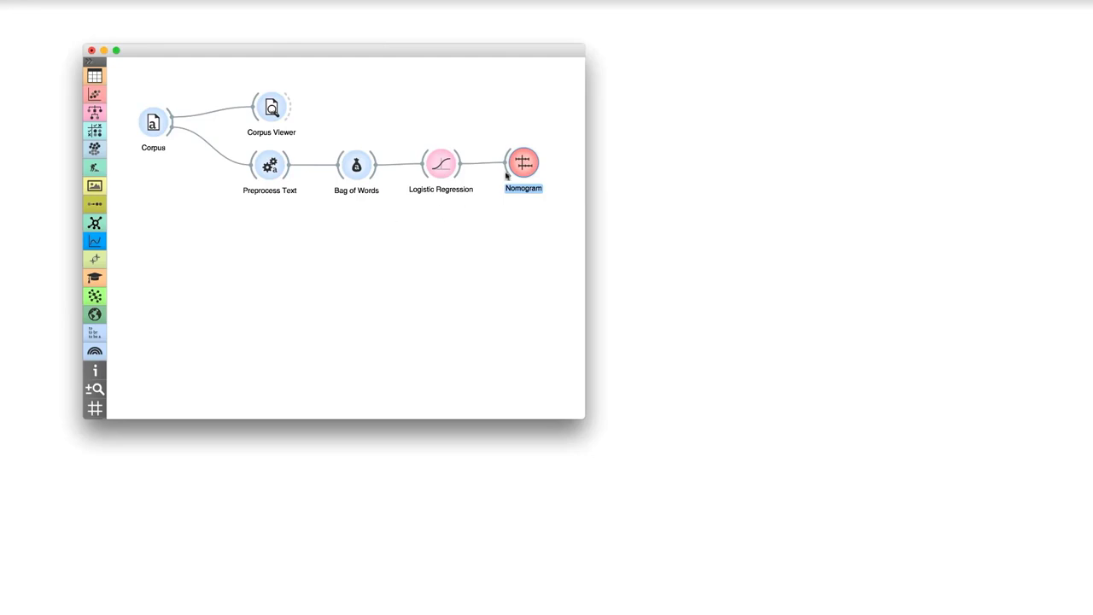
Step: Move Logistic Regression and Nomogram higher on the canvas, and add a Test & Score widget connected to the output of Bag of Words
left_click_drag(553, 143, 408, 207)
left_click_drag(436, 163, 437, 116)
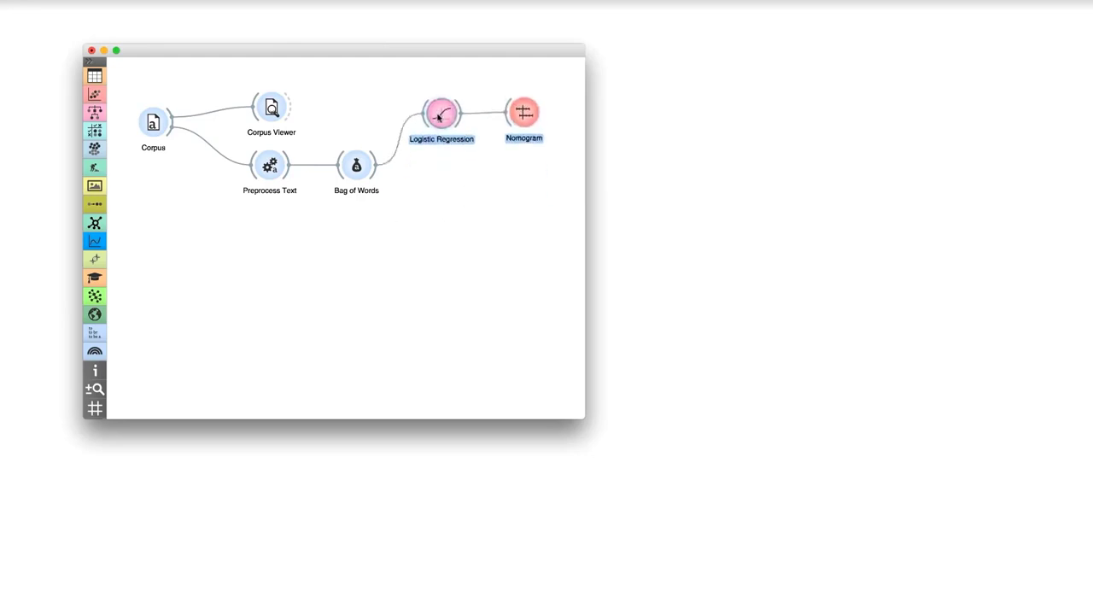
left_click(430, 198)
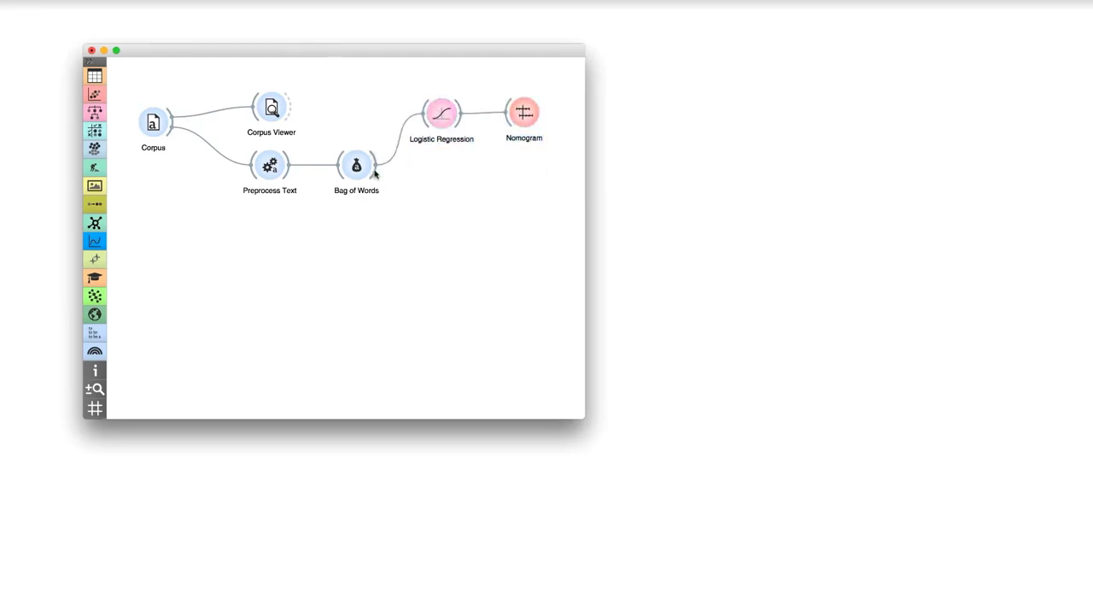
left_click_drag(375, 166, 430, 195)
type("test")
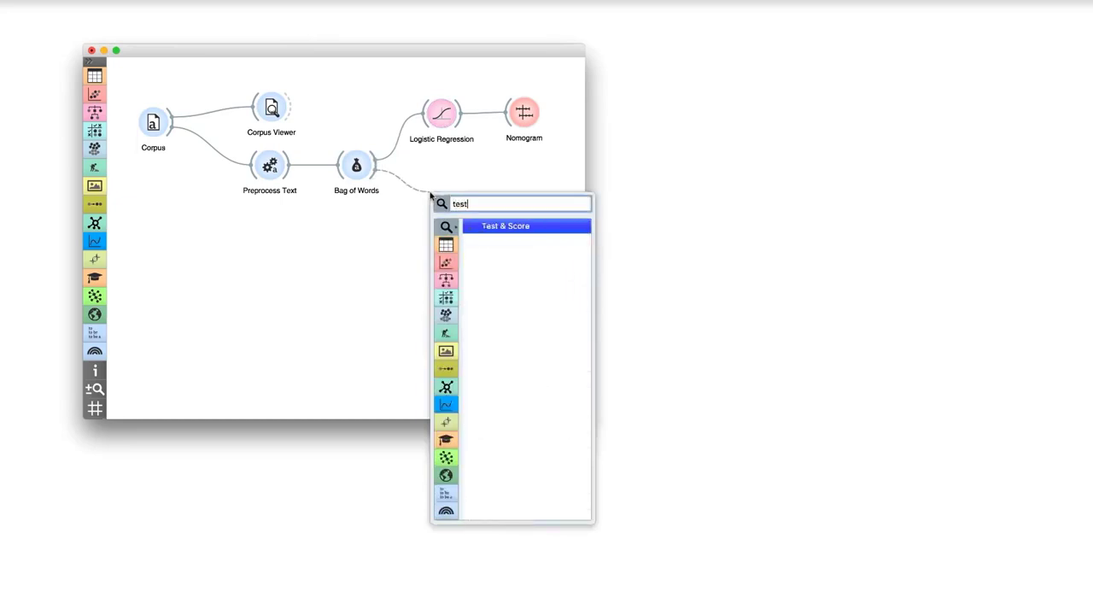
key("Return")
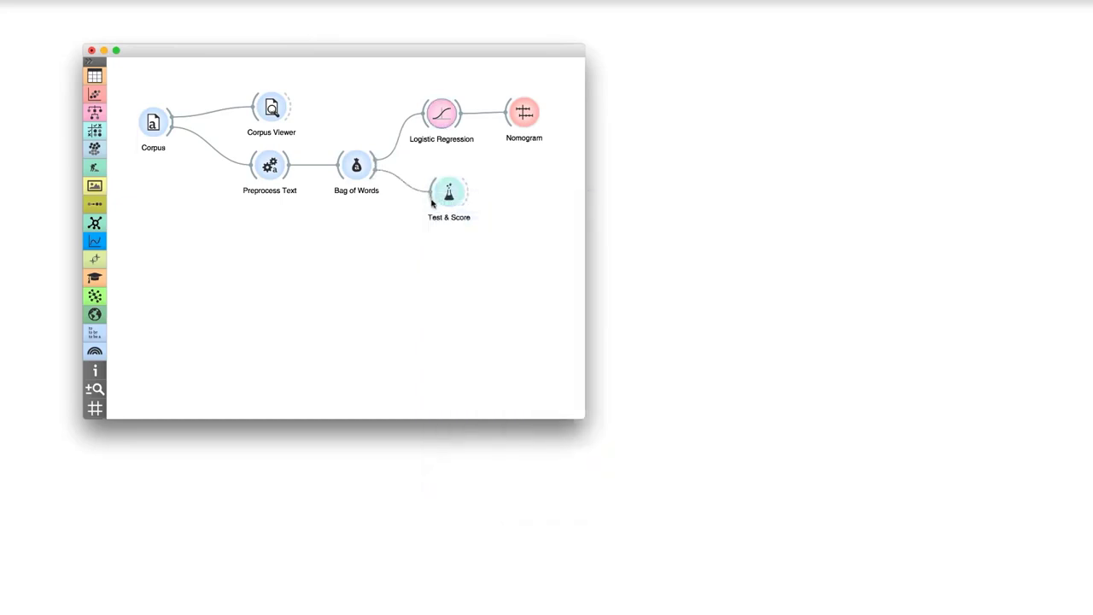
Step: Add a second Logistic Regression widget as the learner input of Test & Score and open the evaluation results
left_click_drag(432, 203, 383, 224)
type("logi")
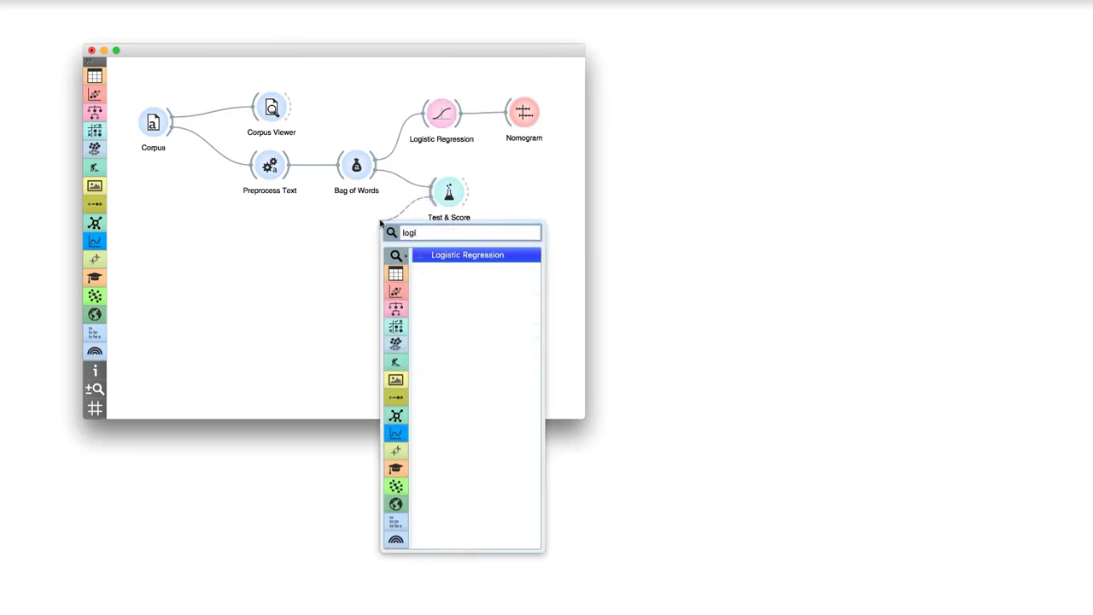
key("Return")
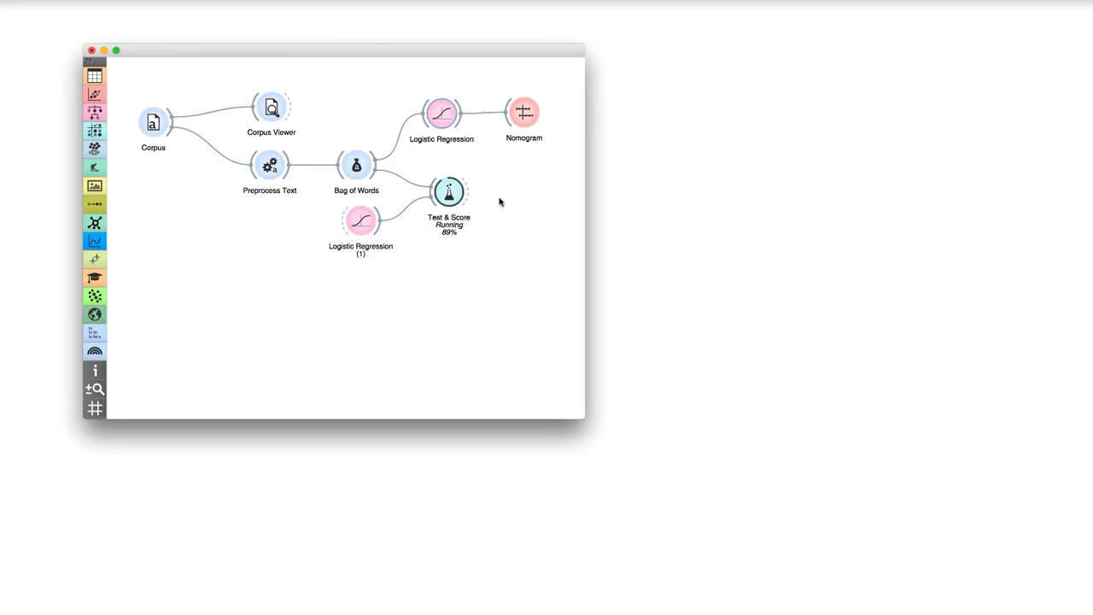
double_click(464, 196)
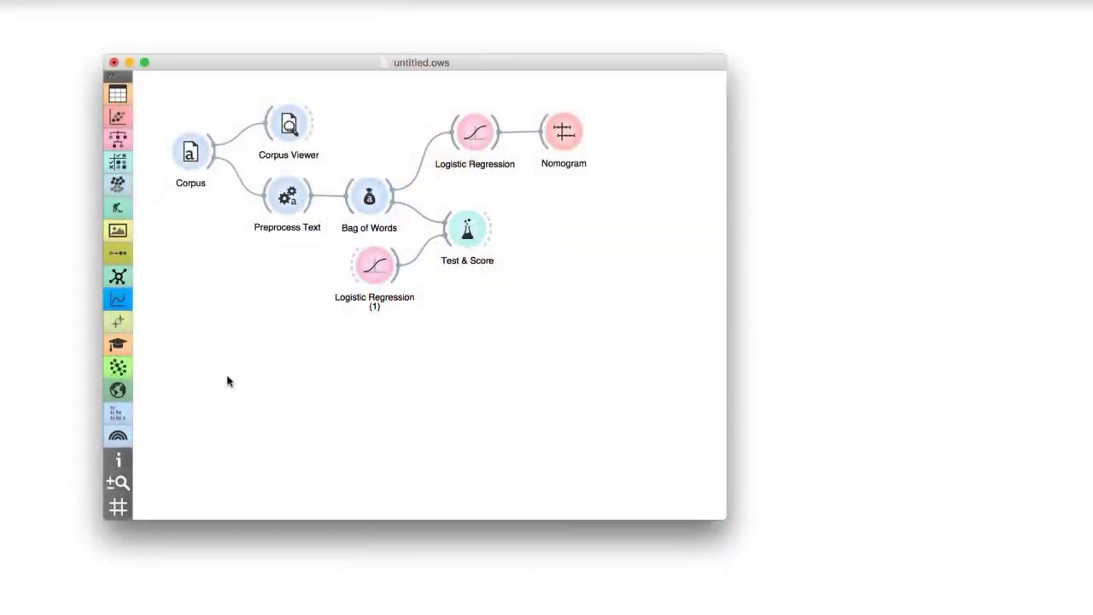
Step: Add a second Corpus widget below the workflow and load the Andersen.tab corpus in it
right_click(228, 382)
type("corpu")
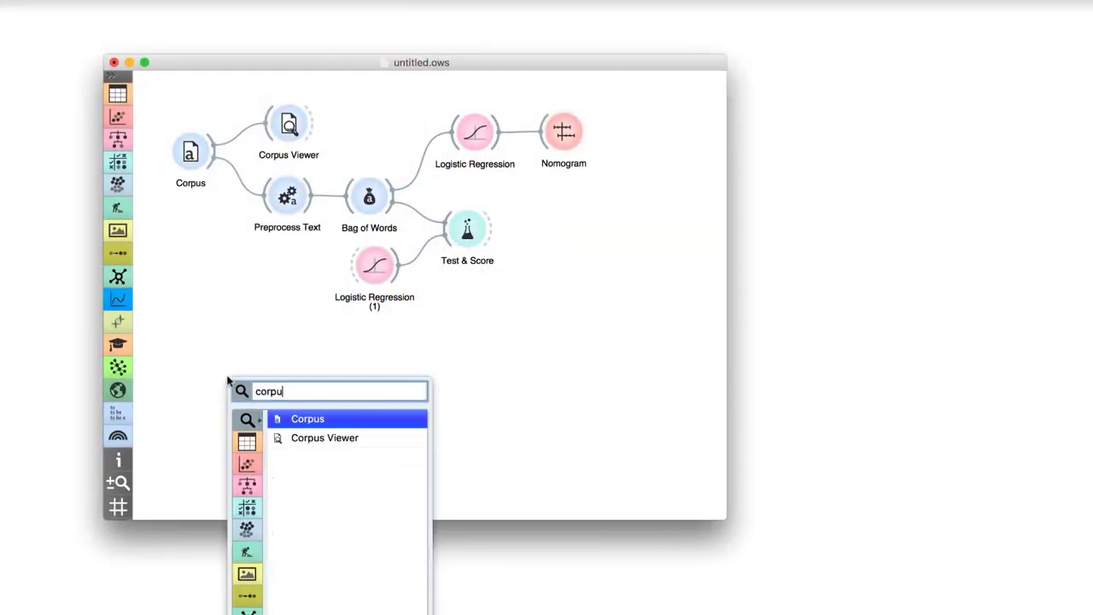
type("s")
key("Return")
double_click(228, 381)
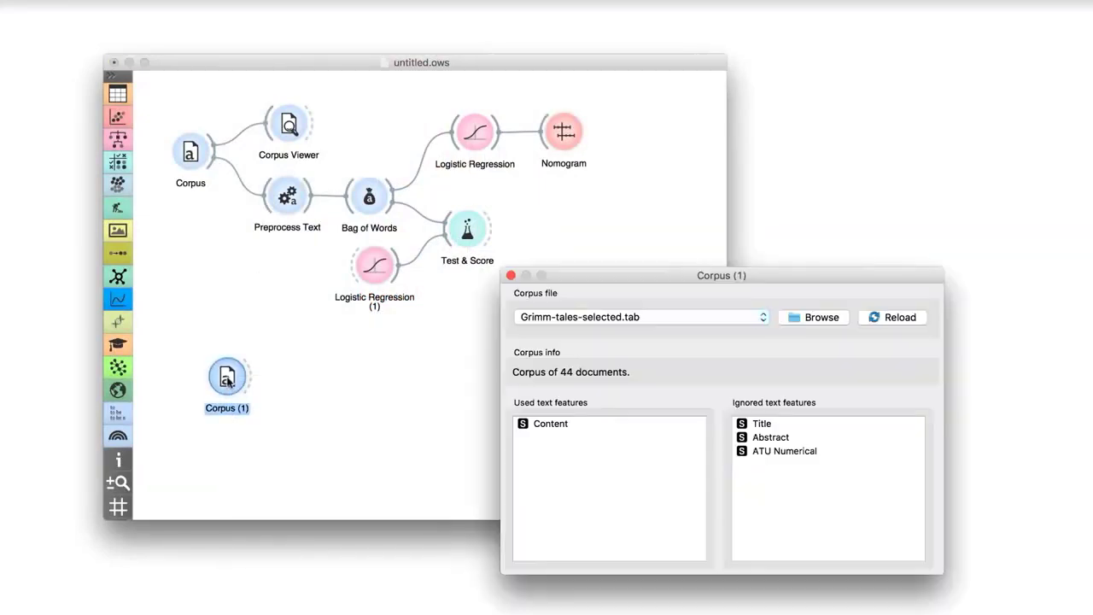
left_click(660, 321)
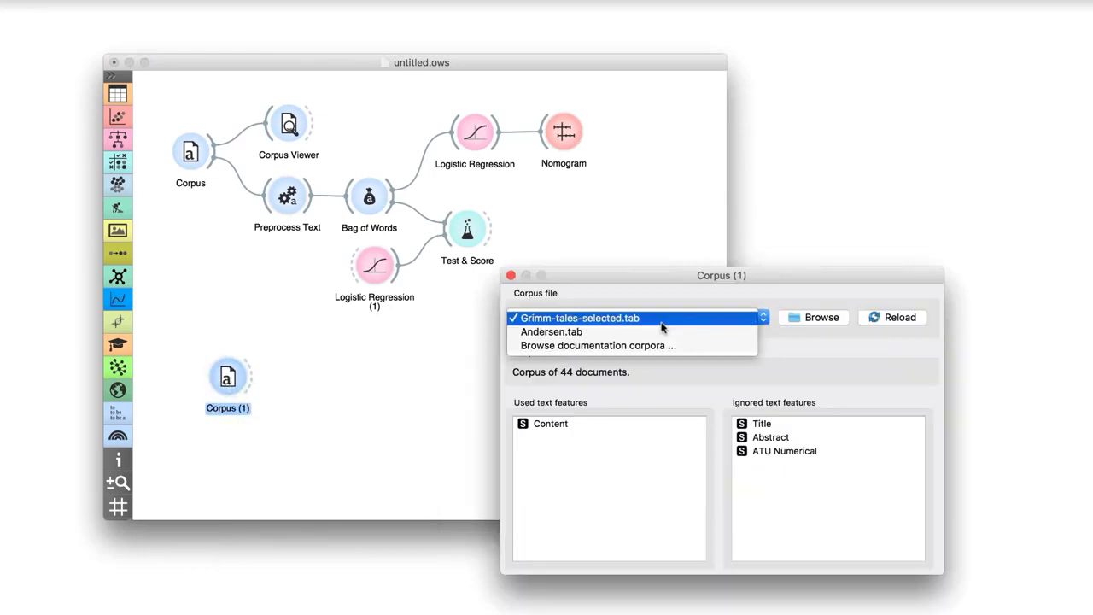
left_click(560, 333)
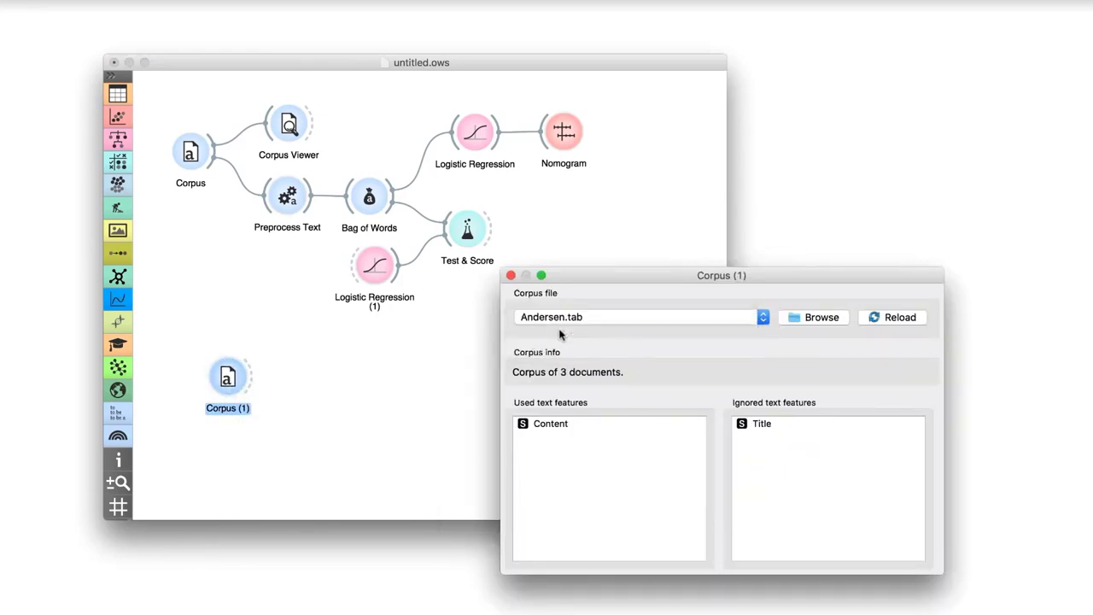
left_click(510, 275)
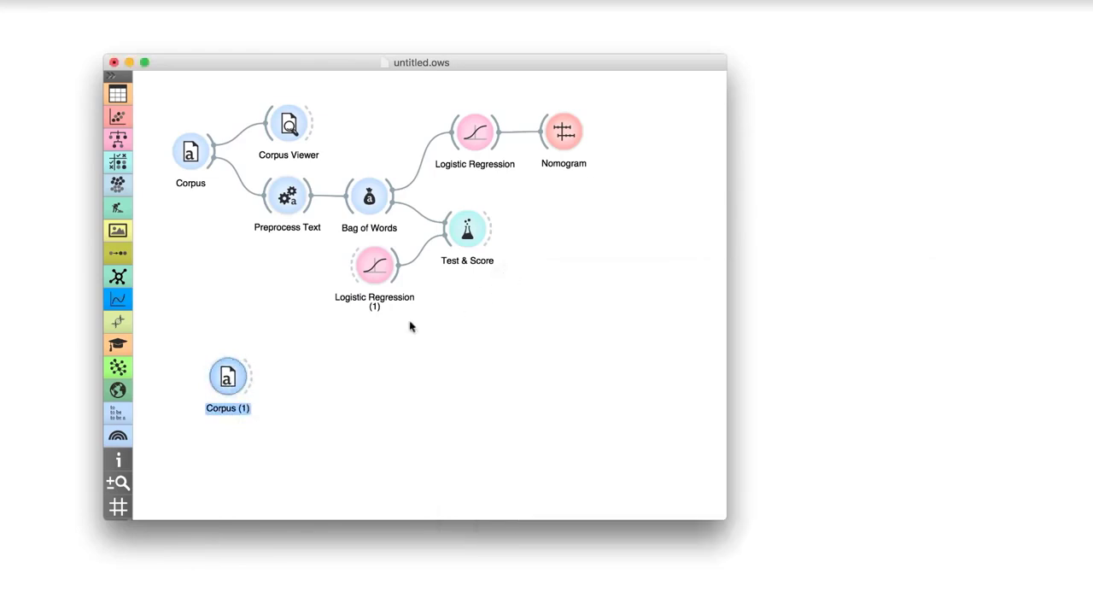
Step: Add a Predictions widget connected to the Andersen corpus, and link the upper Logistic Regression to it
left_click_drag(254, 379, 593, 345)
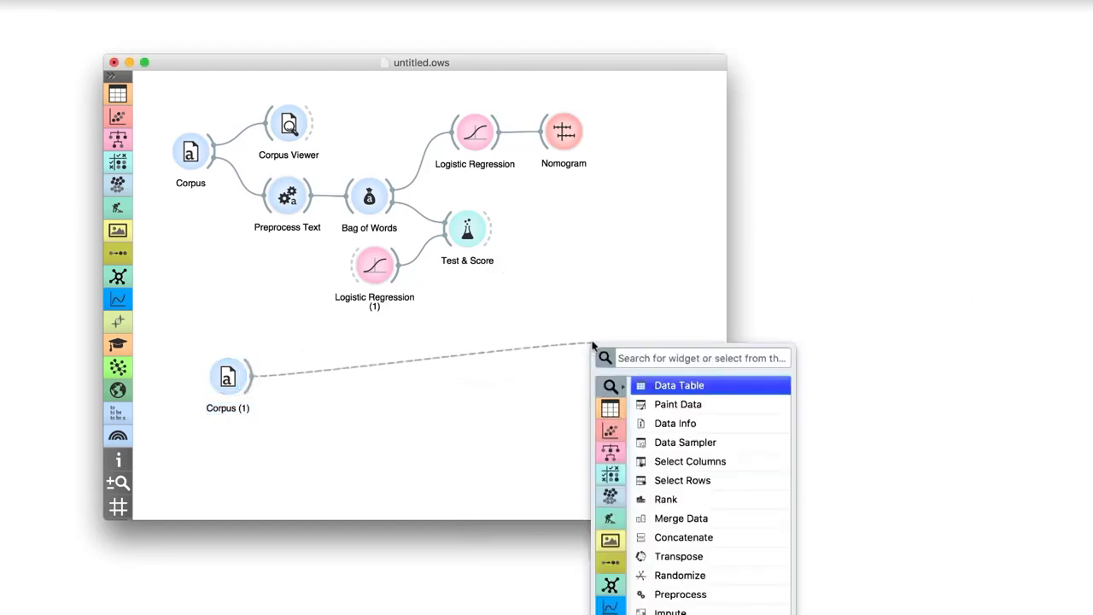
type("pred")
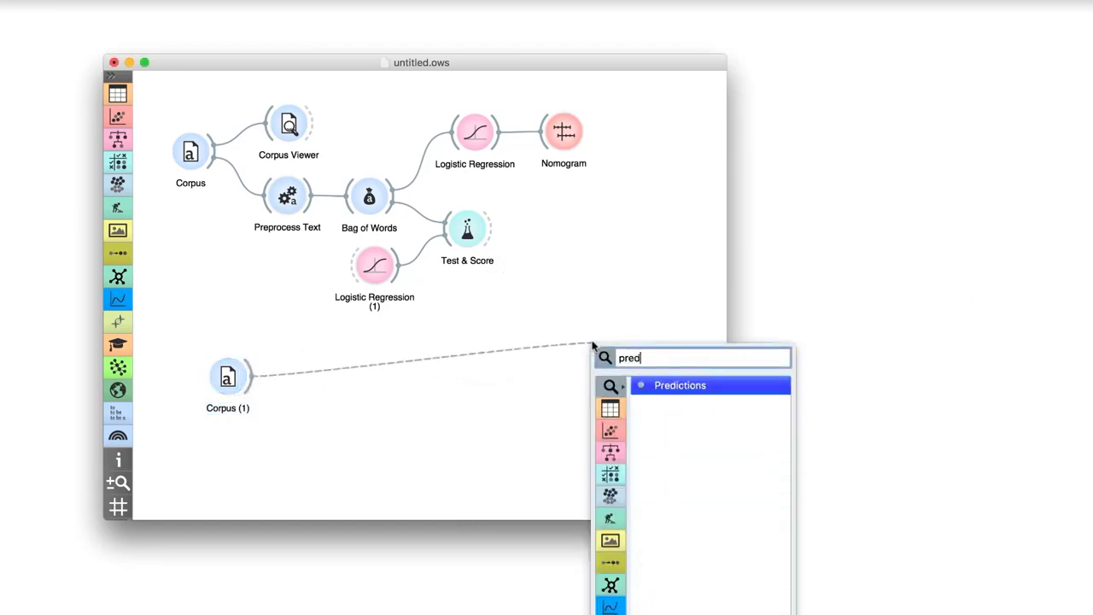
key("Return")
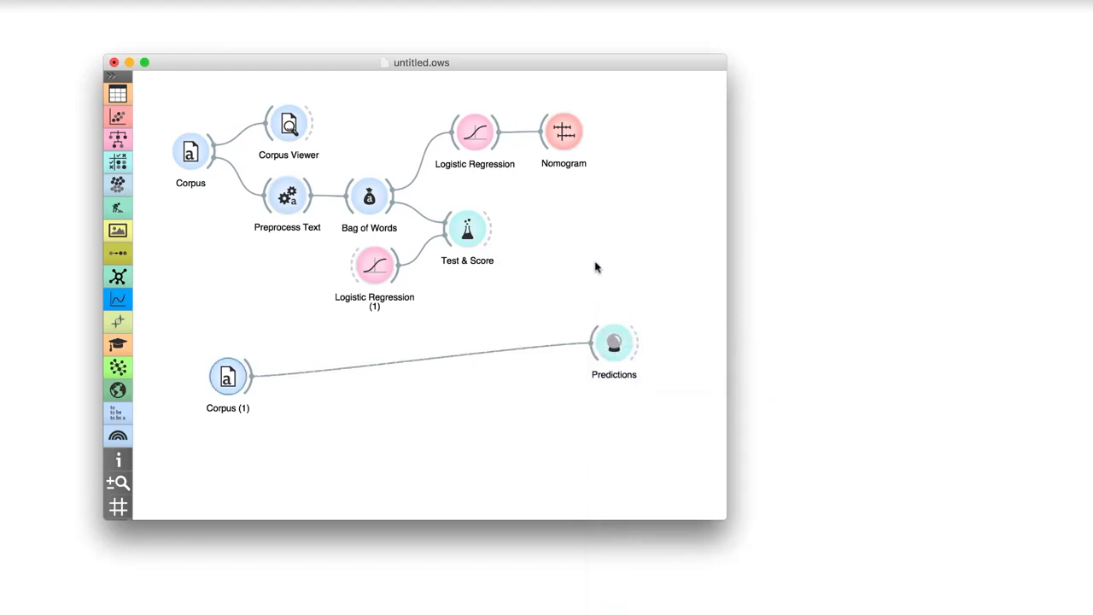
mouse_move(500, 143)
left_mouse_down()
mouse_move(569, 214)
mouse_move(595, 342)
left_mouse_up()
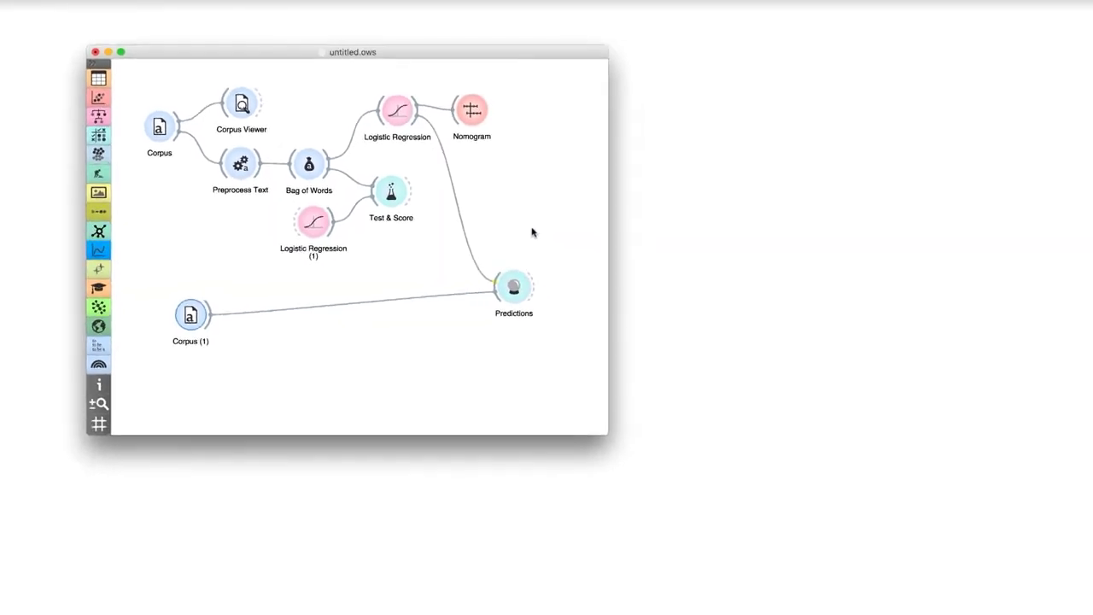
Step: Open the Predictions results and widen the Title column to compare each full tale title with its predicted class
double_click(513, 287)
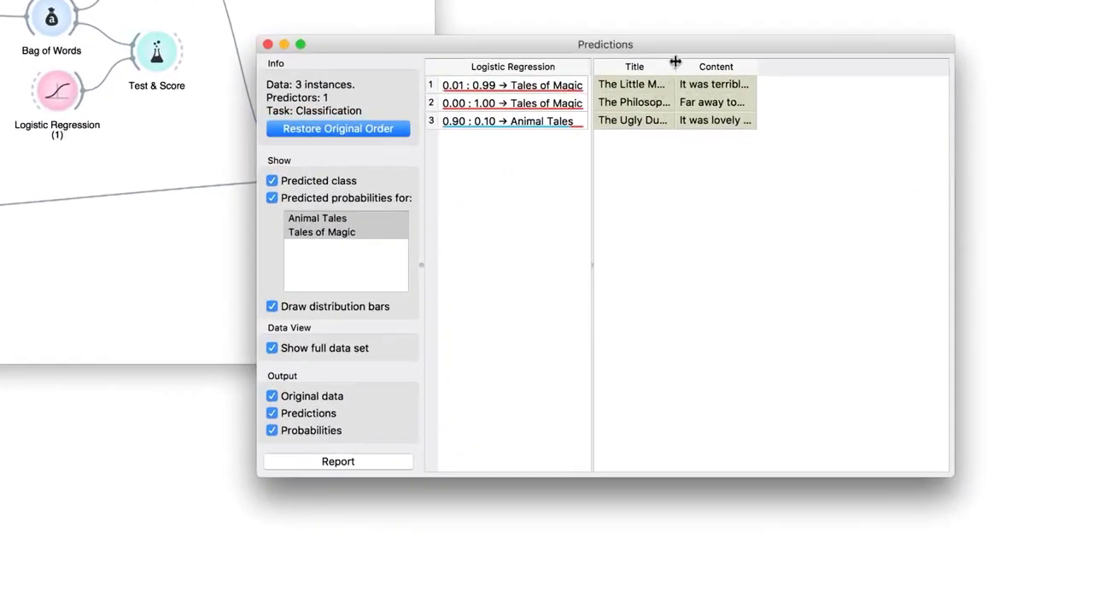
left_click_drag(774, 178, 833, 178)
left_click_drag(748, 66, 764, 67)
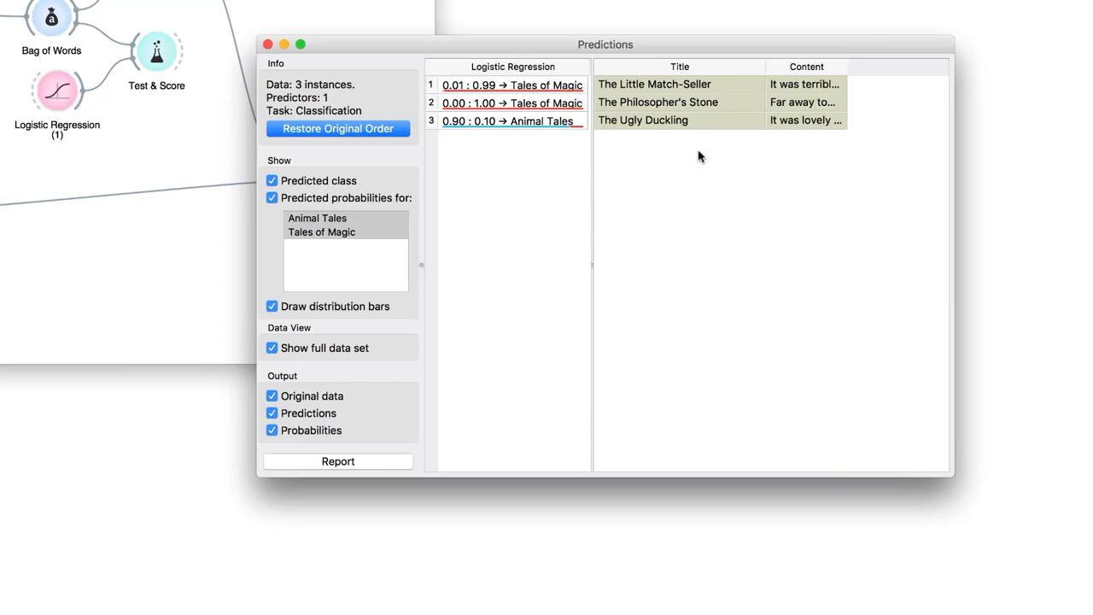
mouse_move(532, 124)
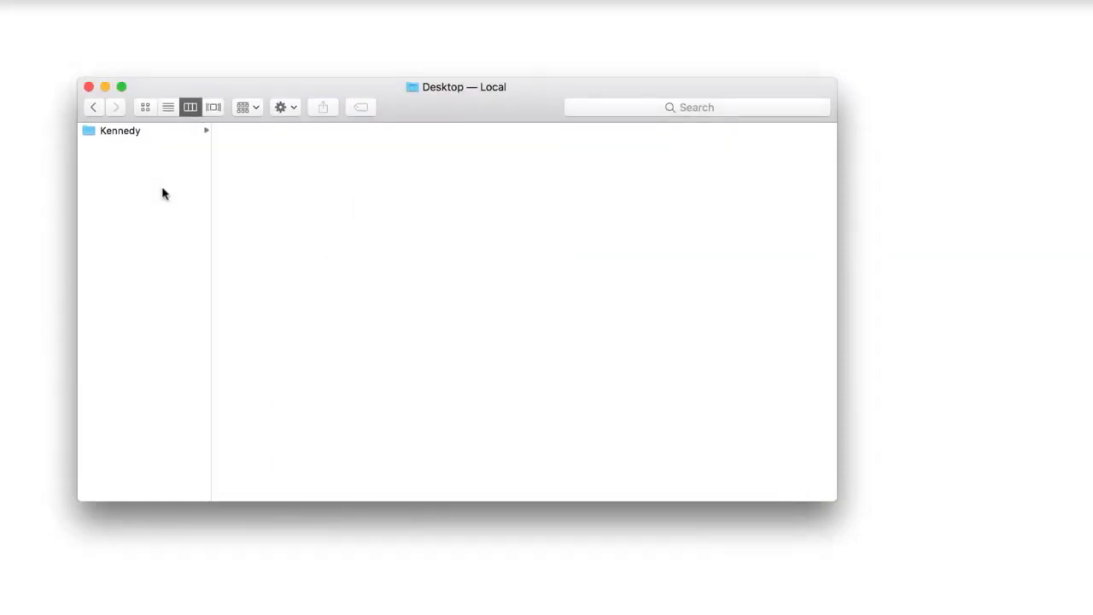
Step: Switch to Finder, examine the text files in the Kennedy folder, and open 1960-07-15_Democratic-National-Convention.txt
left_click(154, 133)
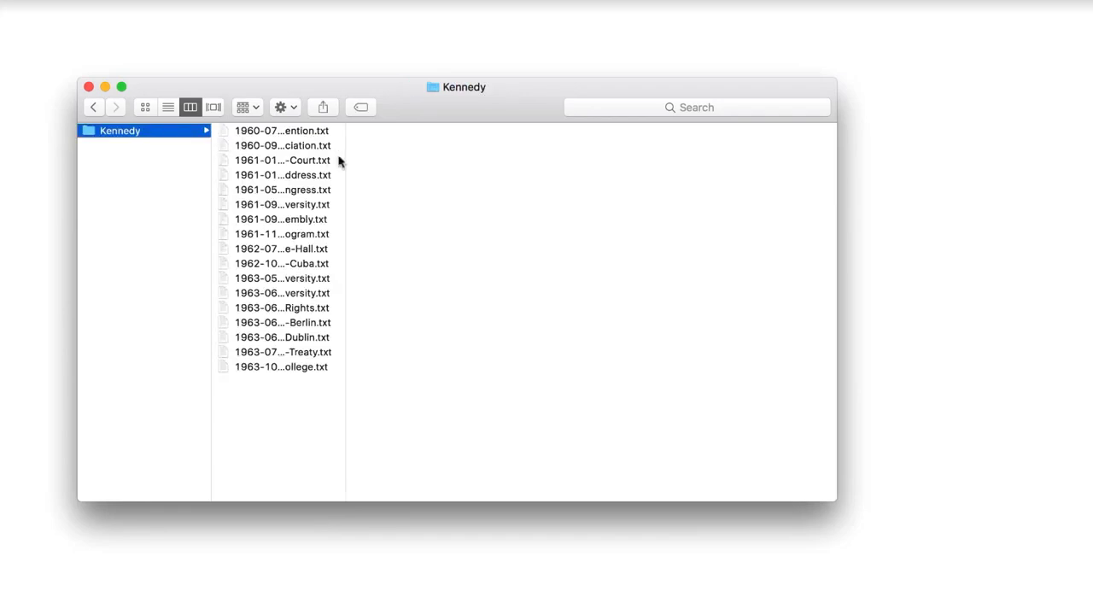
left_click_drag(344, 156, 539, 170)
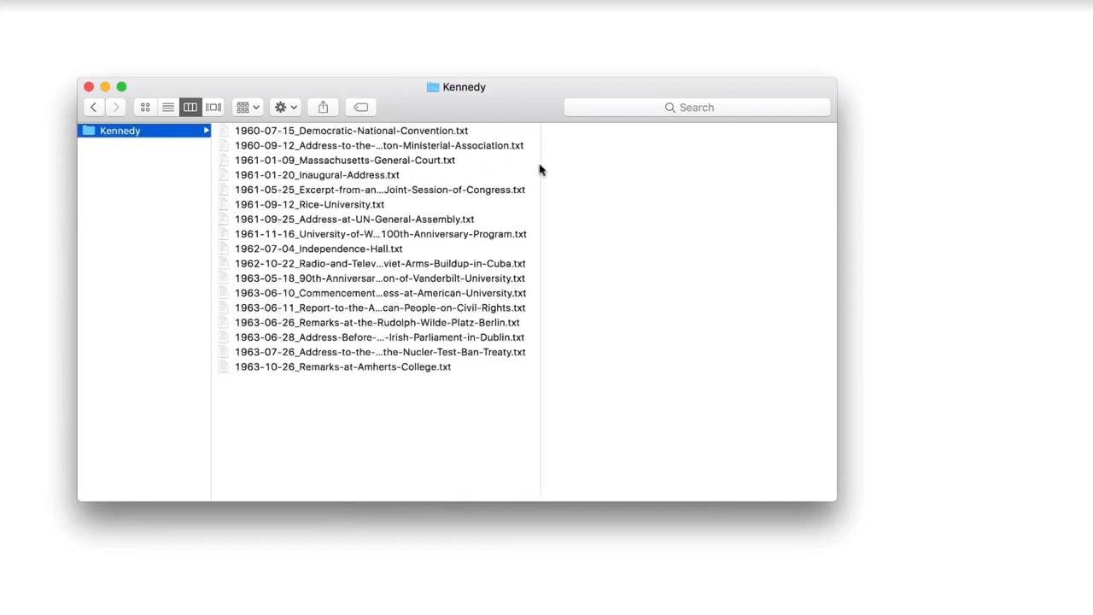
left_click(411, 133)
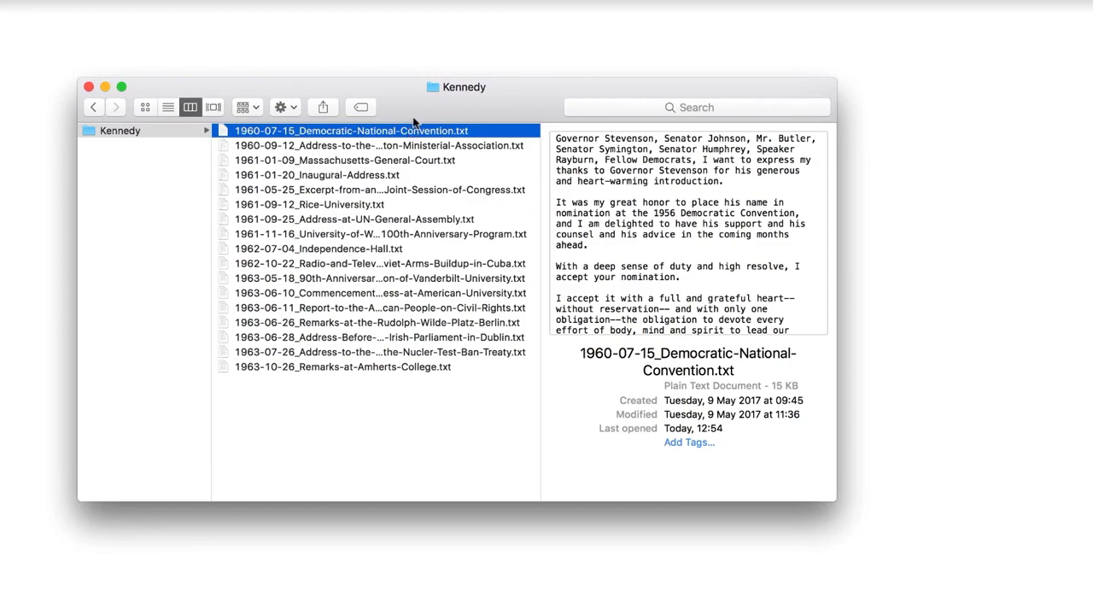
double_click(411, 133)
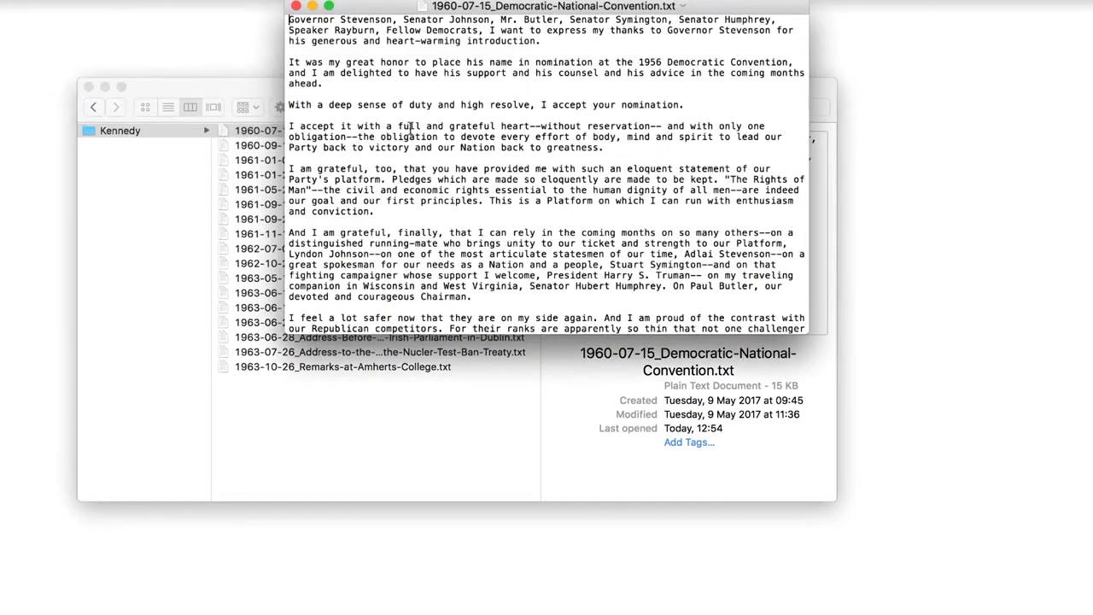
left_click_drag(509, 12, 526, 128)
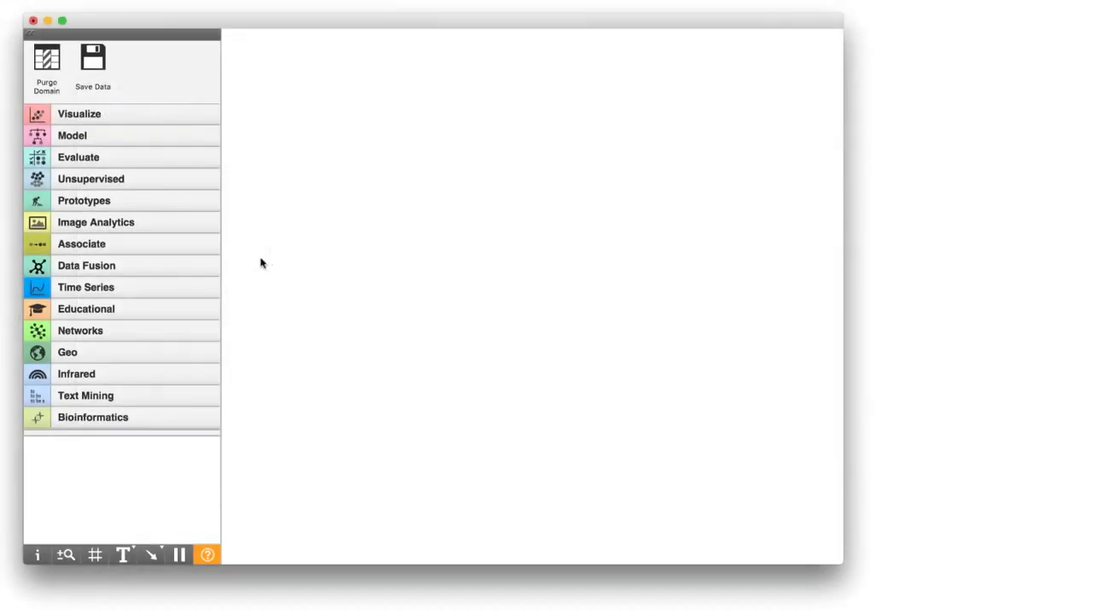
Step: In a blank Orange workflow, add an Import Documents widget and load the Kennedy folder from the Desktop
left_click(150, 395)
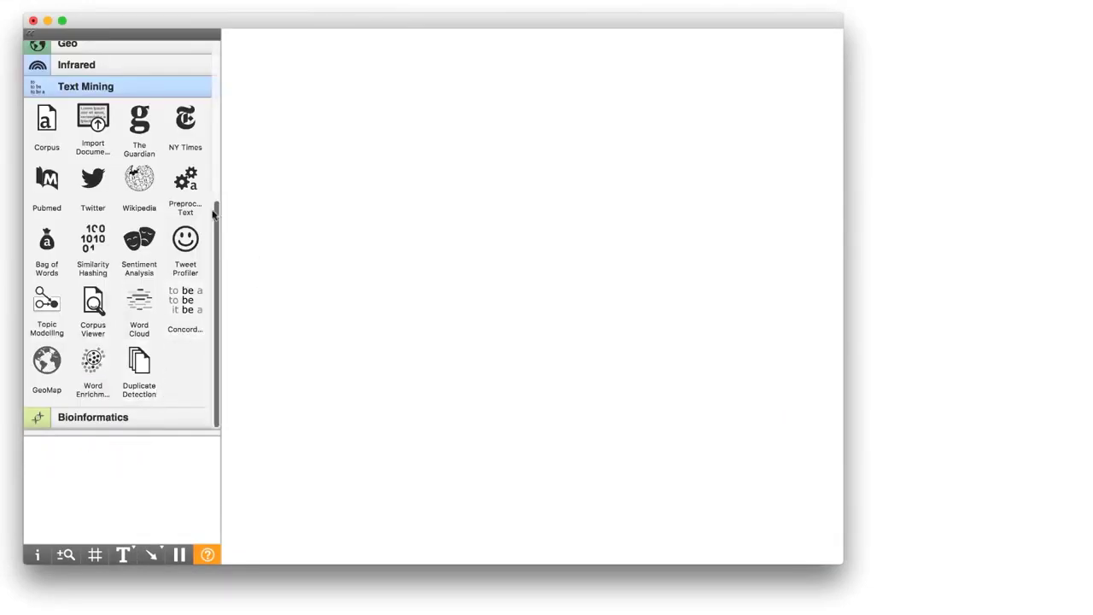
left_click_drag(96, 122, 342, 108)
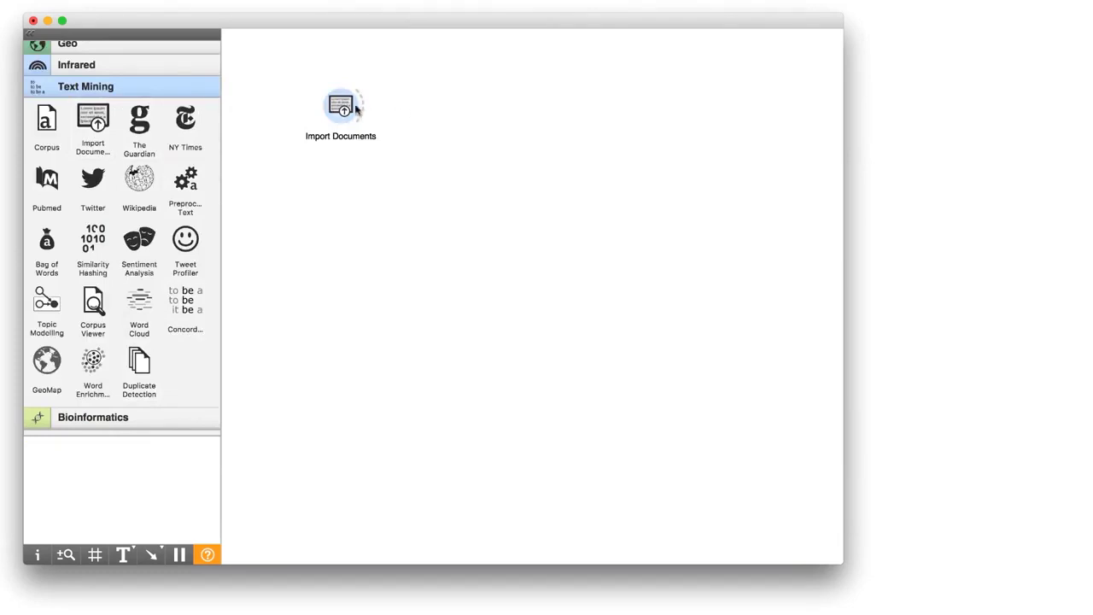
double_click(355, 107)
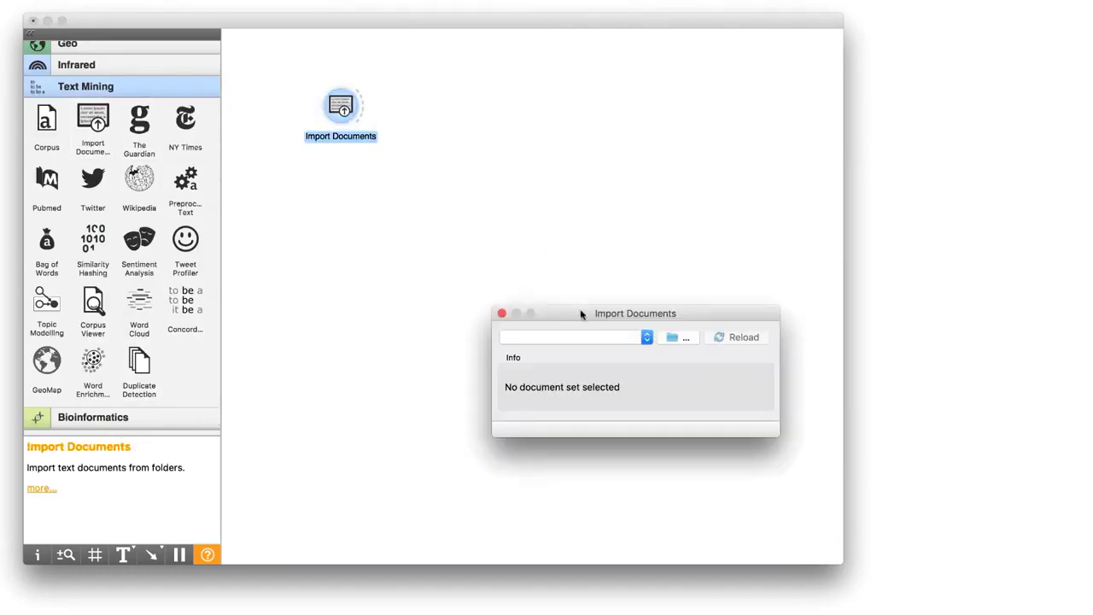
left_click_drag(580, 314, 499, 154)
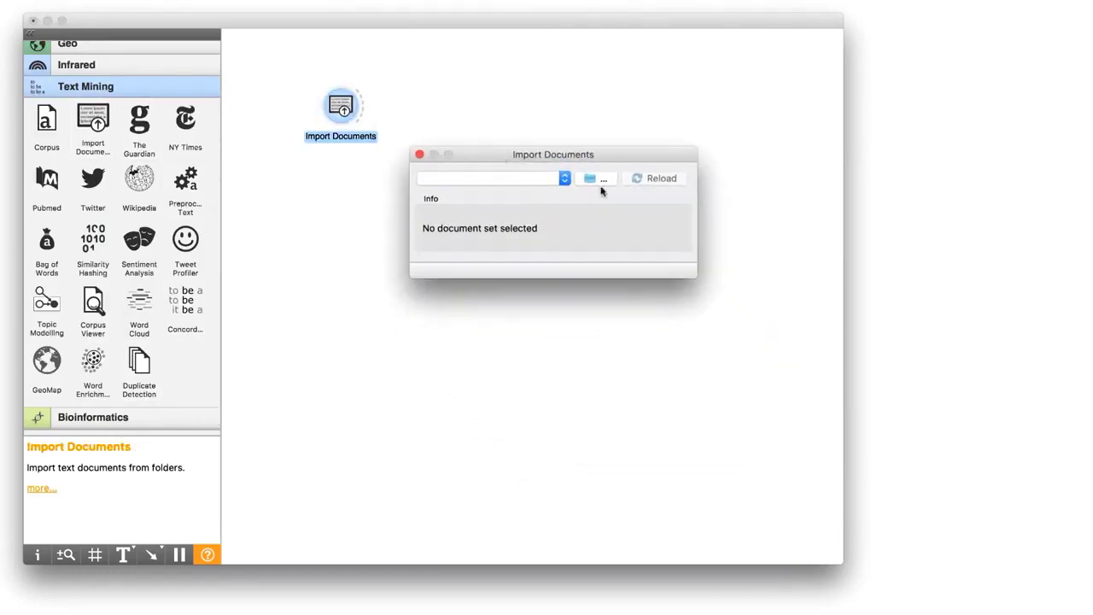
left_click(598, 180)
left_click(434, 175)
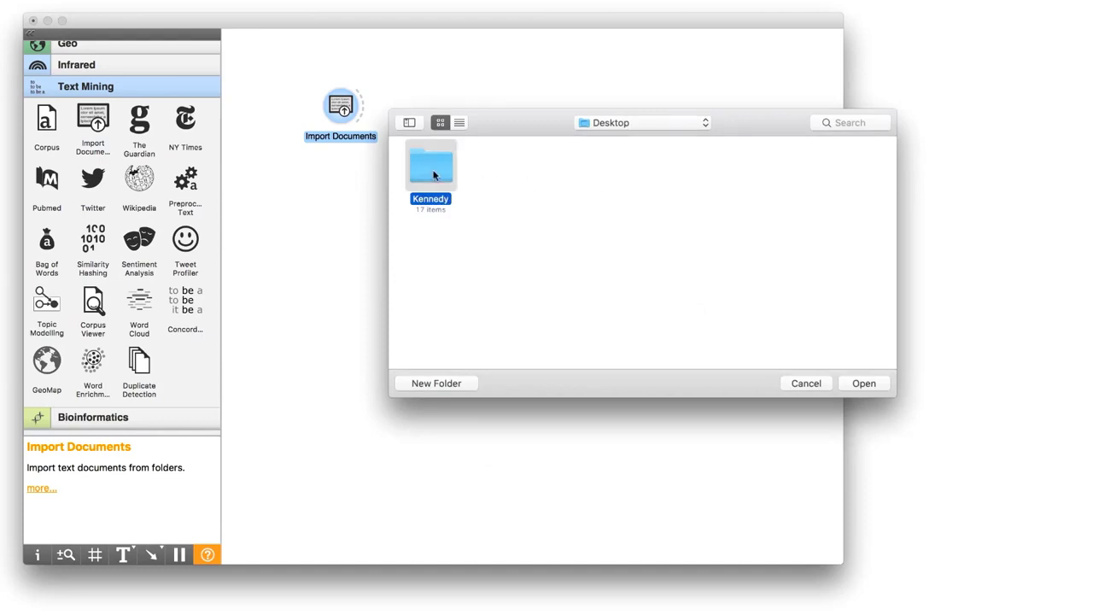
left_click(870, 386)
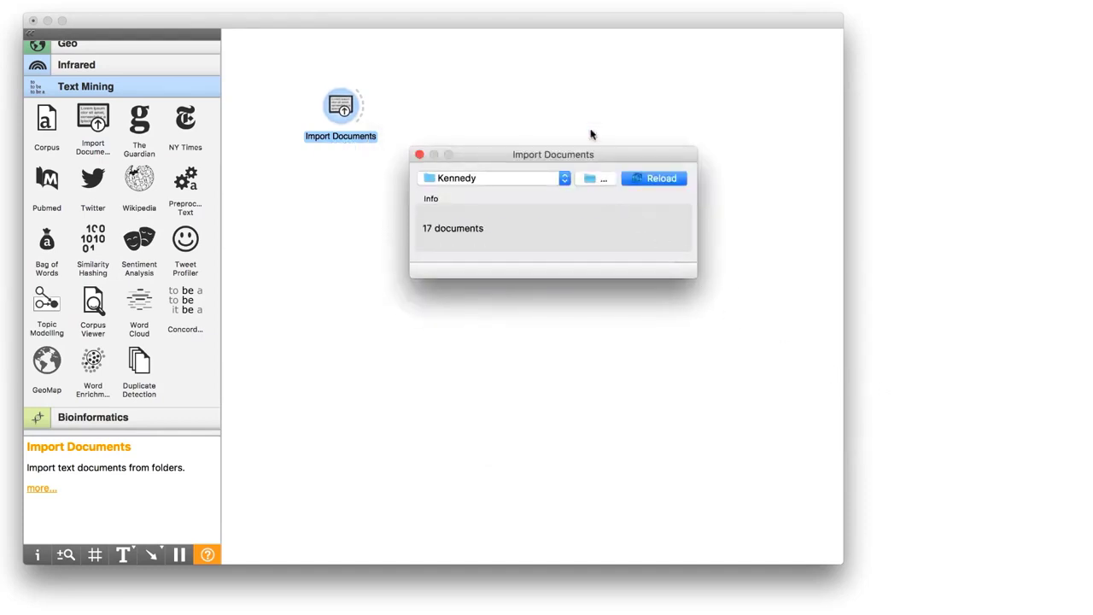
left_click(419, 155)
Step: Add a Corpus Viewer connected to Import Documents, look through the first speech, and close the viewer
left_click_drag(370, 100, 447, 121)
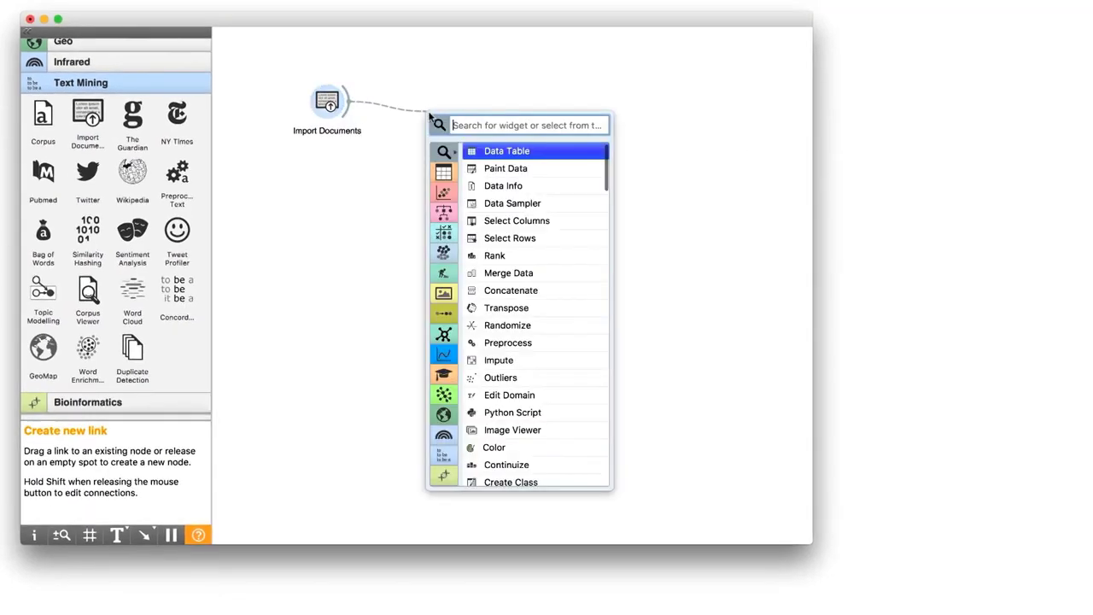
type("view")
key("Down")
key("Down")
key("Return")
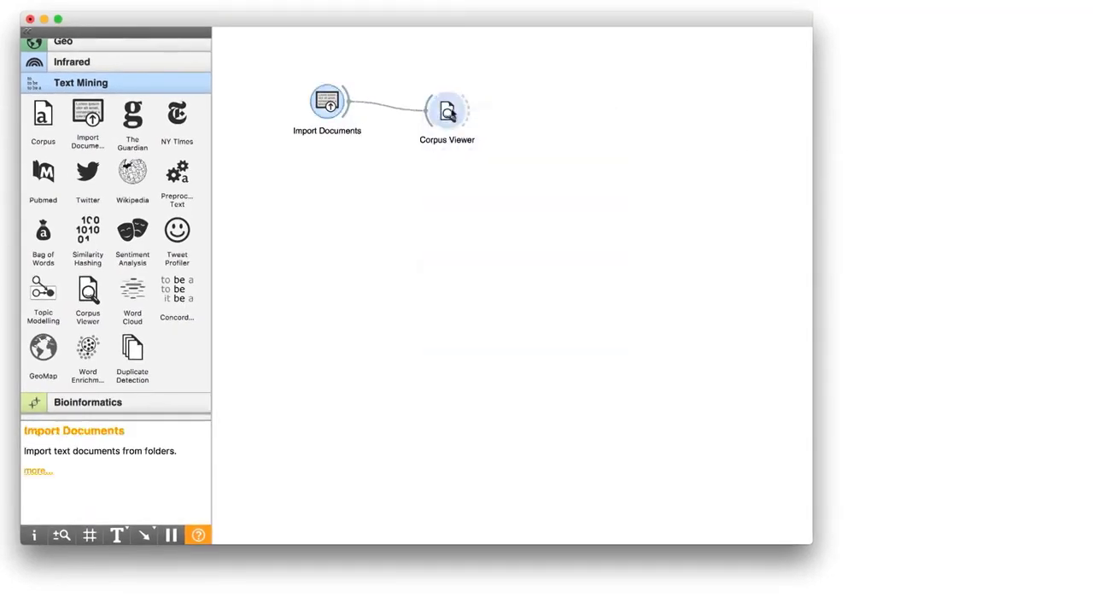
double_click(446, 111)
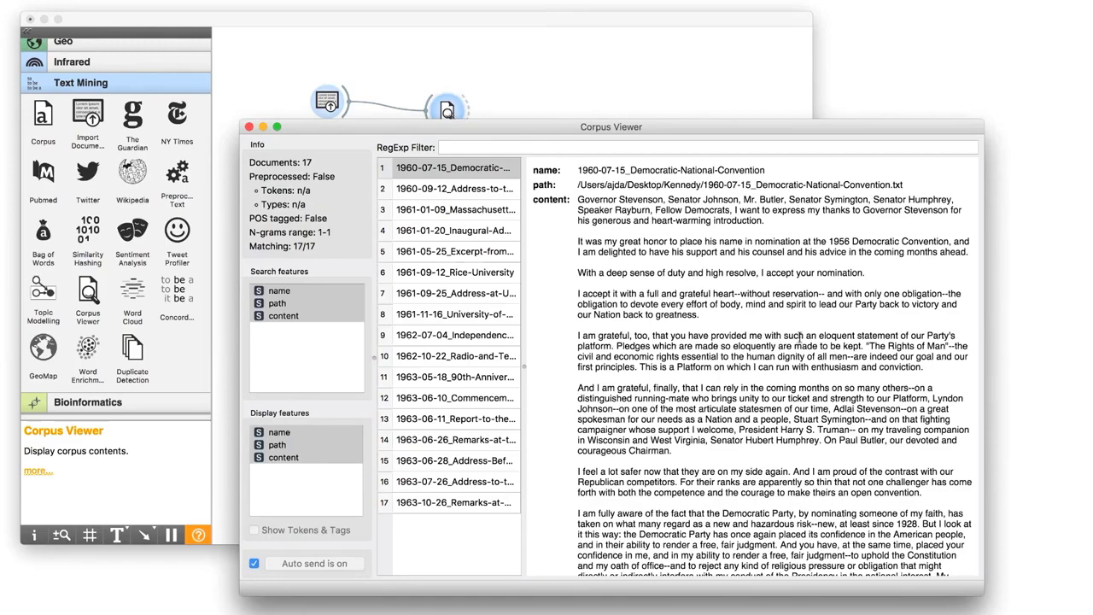
scroll(799, 337, "down", 5)
scroll(799, 337, "up", 5)
left_click(247, 126)
Step: Add a Preprocess Text widget connected to the output of Import Documents
left_click_drag(350, 109, 400, 200)
type("p")
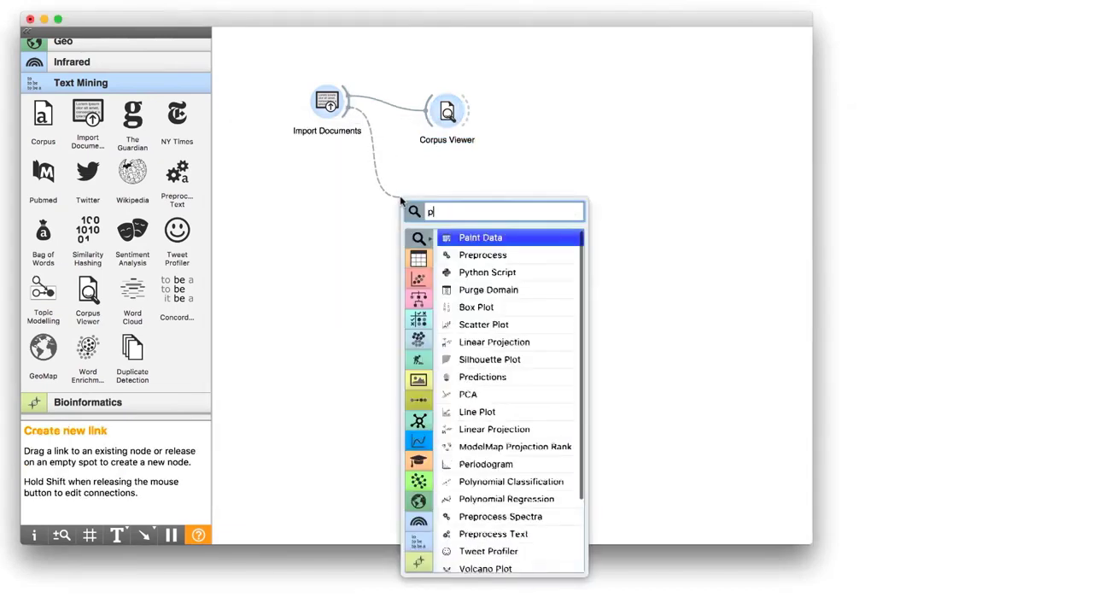
type("re")
key("Down")
key("Down")
key("Down")
key("Return")
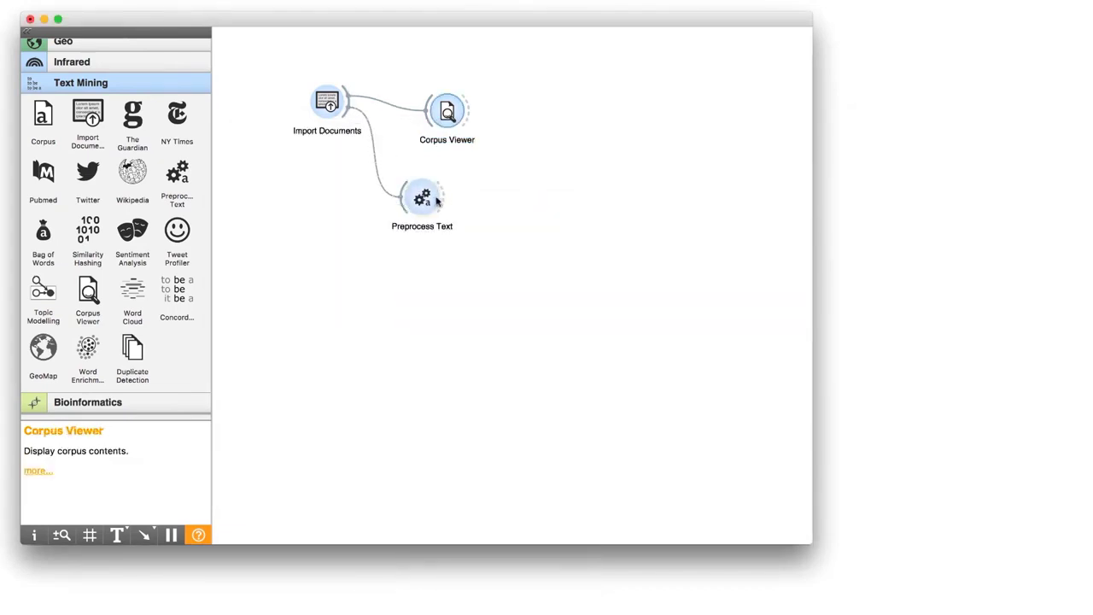
Step: Extend the workflow from Preprocess Text with a Bag of Words widget followed by a Distances widget
left_click_drag(440, 198, 564, 196)
type("bag")
key("Return")
type("d")
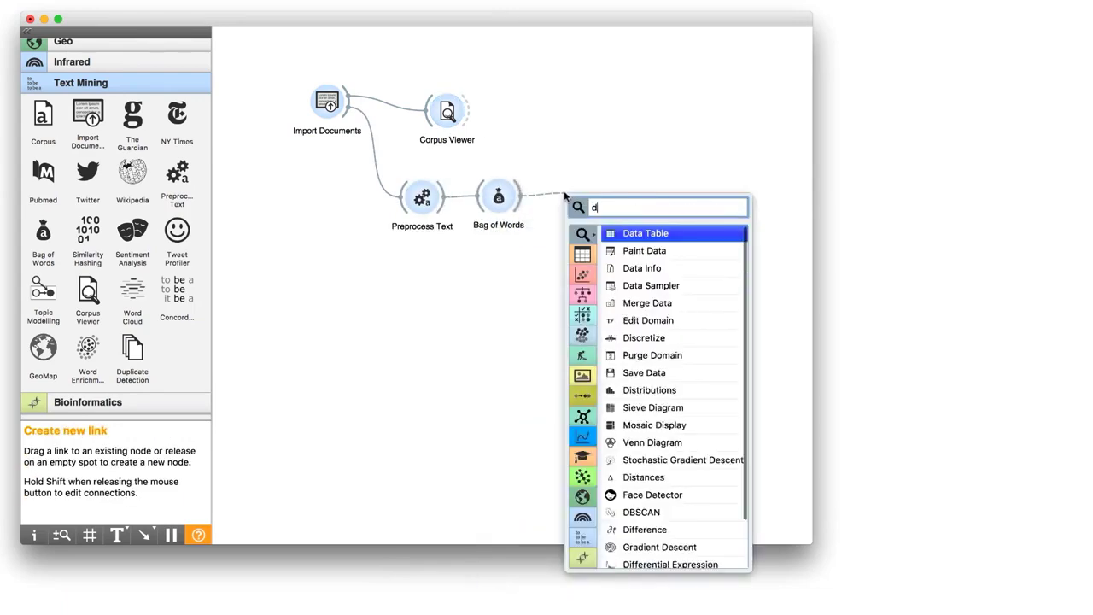
type("ist")
key("Down")
key("Return")
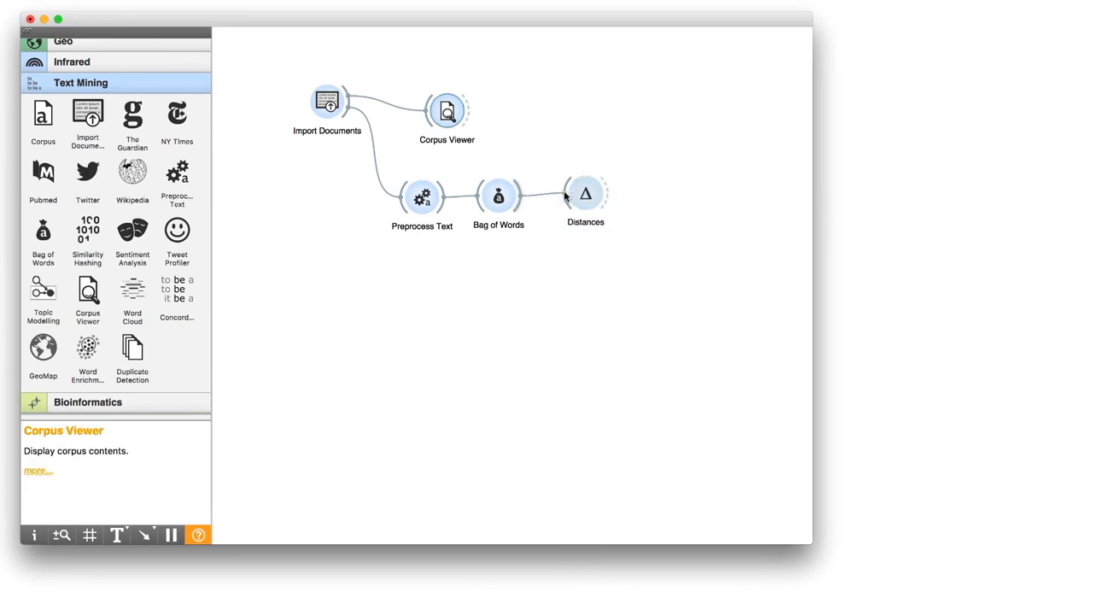
Step: Add a Hierarchical Clustering widget after Distances and annotate its dendrogram with the document name
left_click_drag(607, 191, 648, 197)
type("hie")
key("Return")
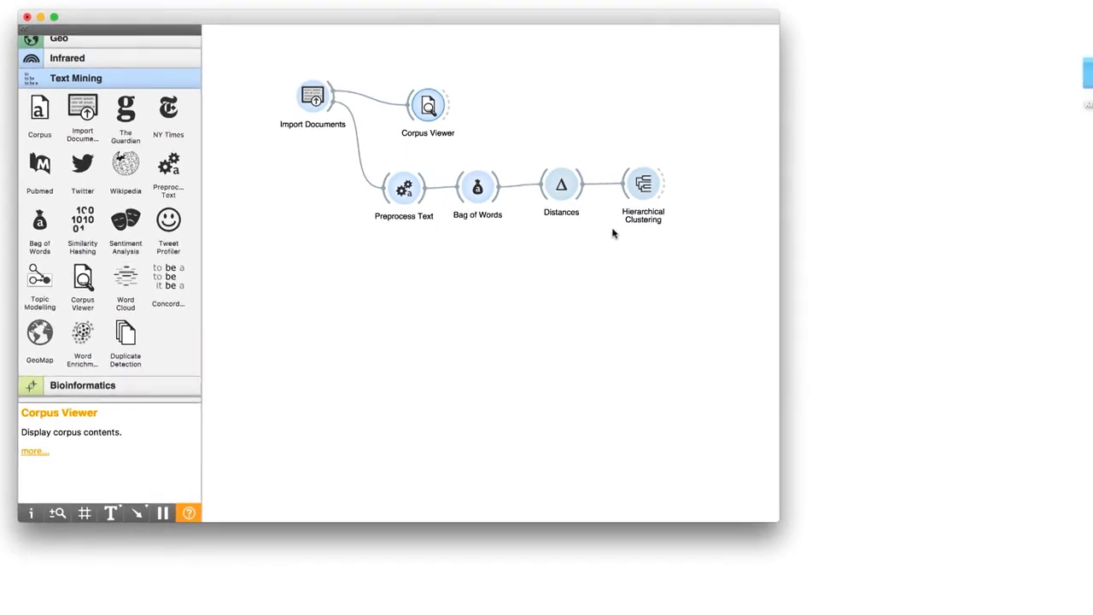
double_click(640, 189)
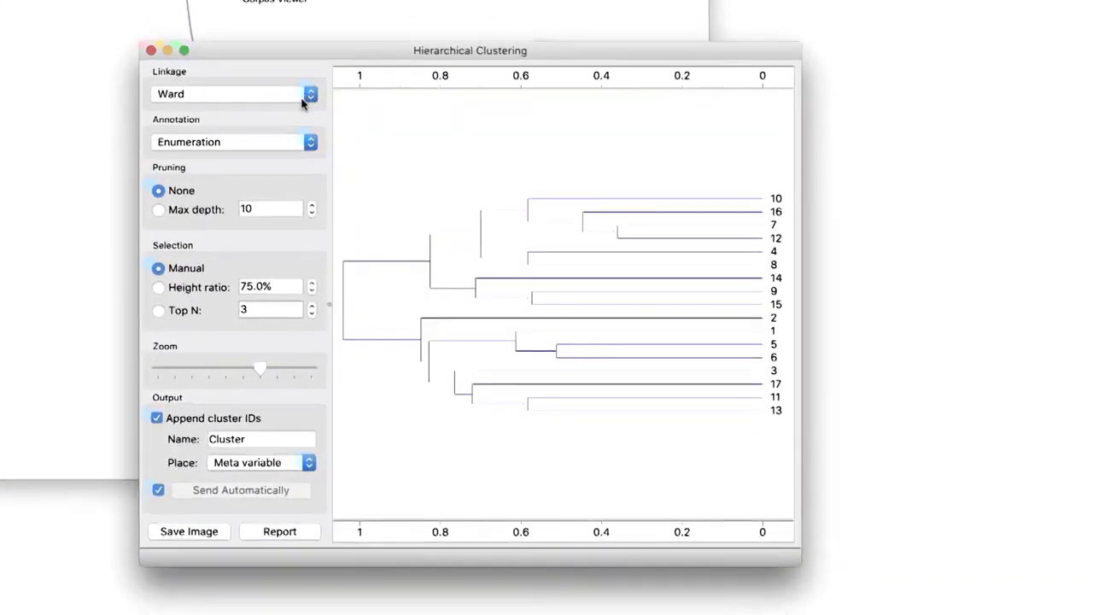
left_click(404, 232)
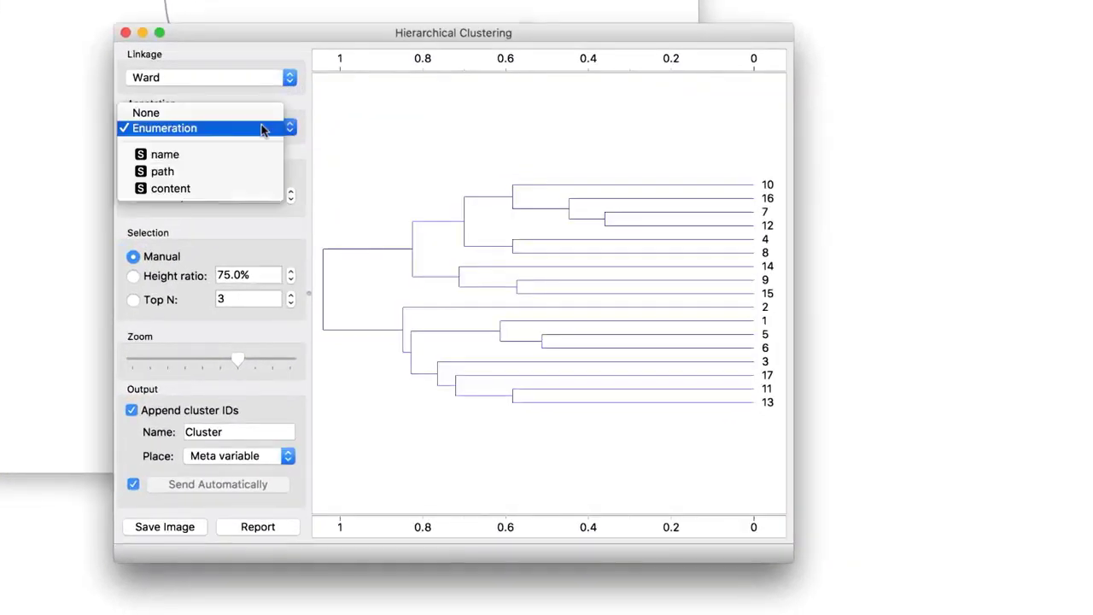
left_click(207, 153)
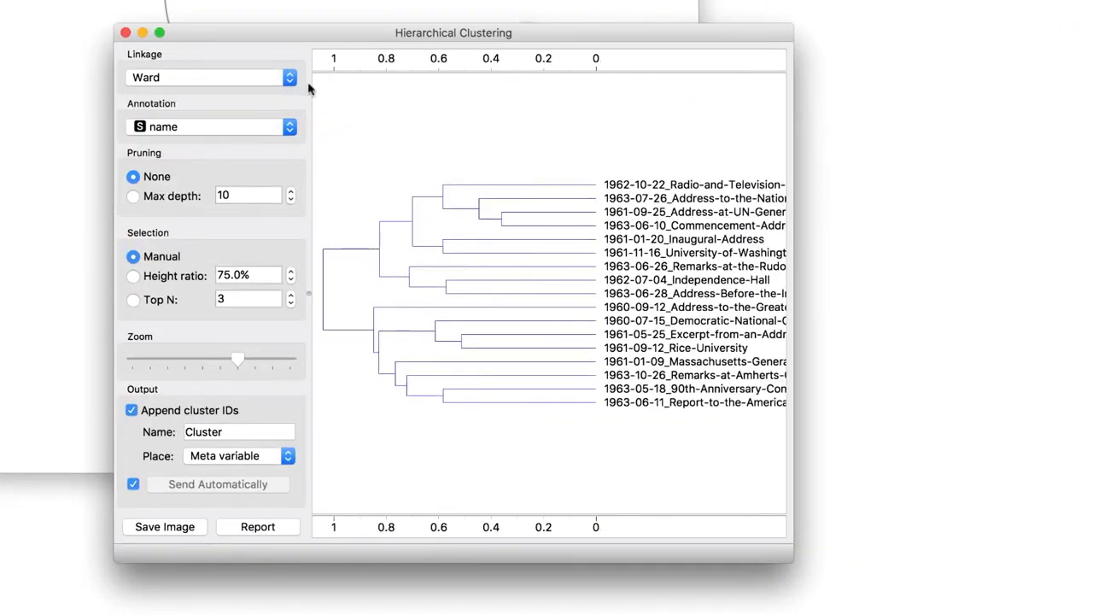
left_click(355, 58)
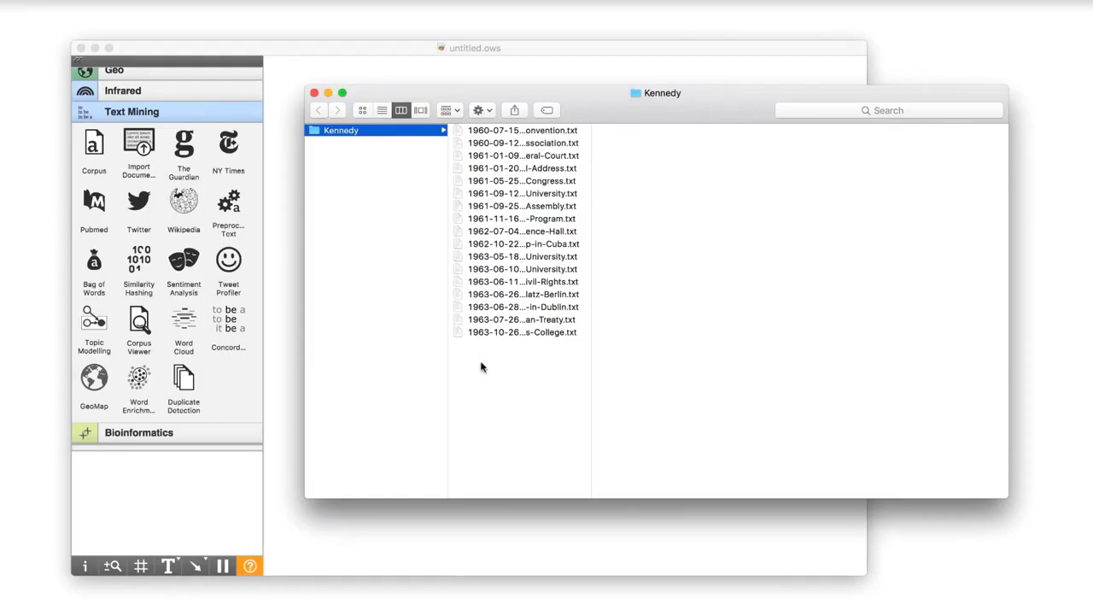
Step: In Finder, create two subfolders named pre-1962 and post-1962 inside the Kennedy folder
right_click(481, 367)
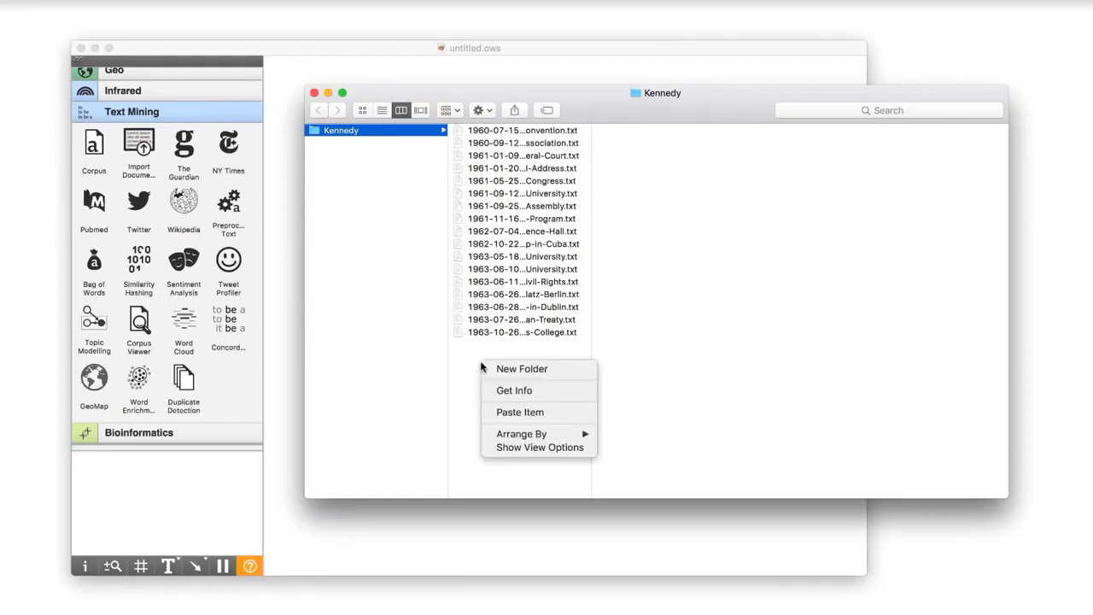
left_click(495, 368)
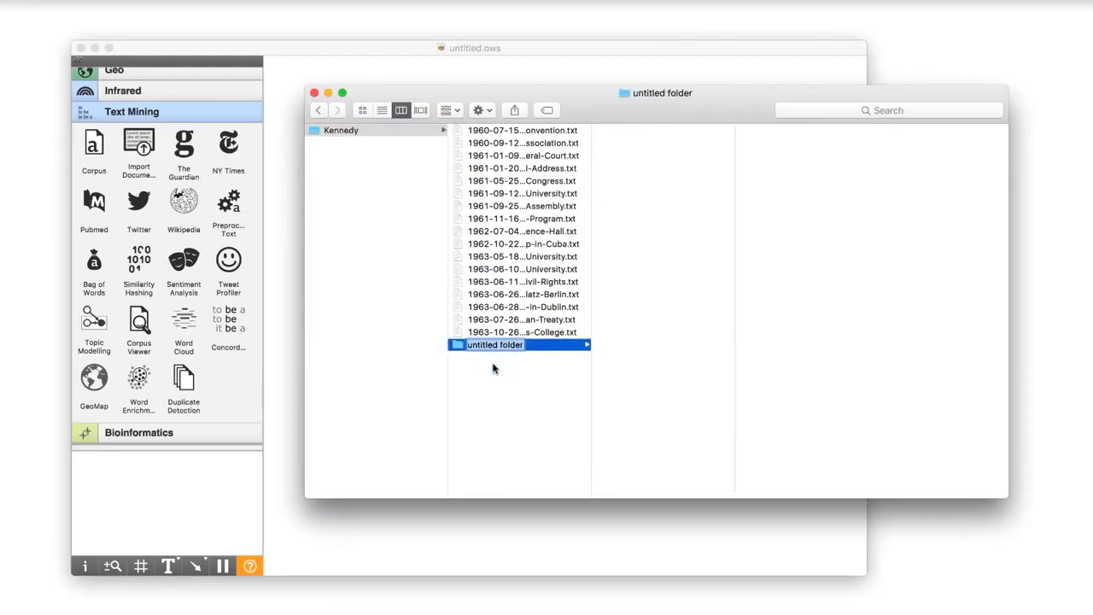
type("pre-1962")
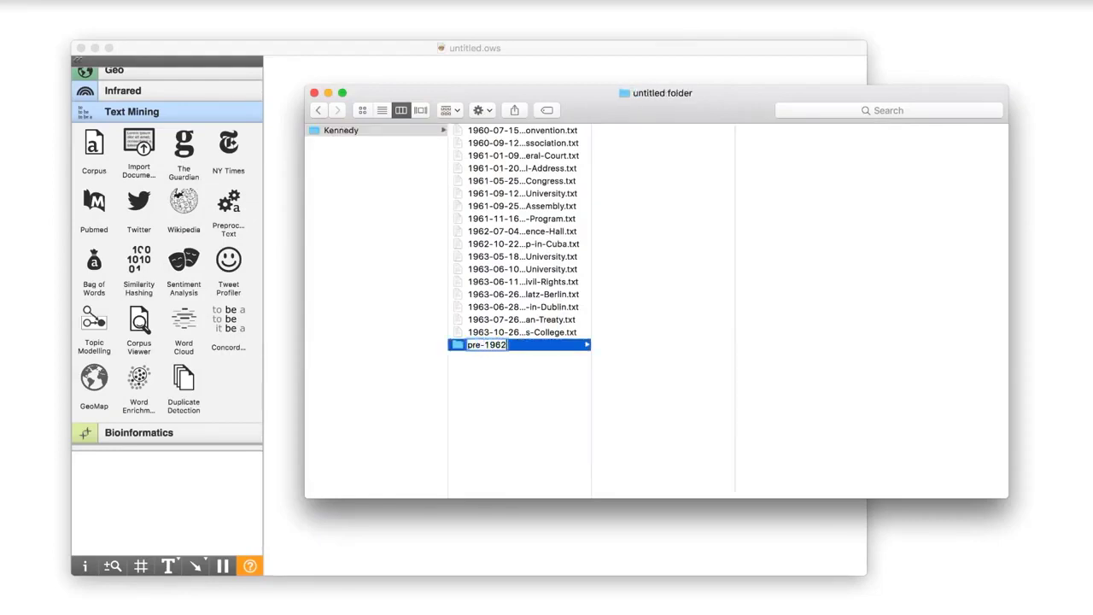
key("Return")
right_click(493, 376)
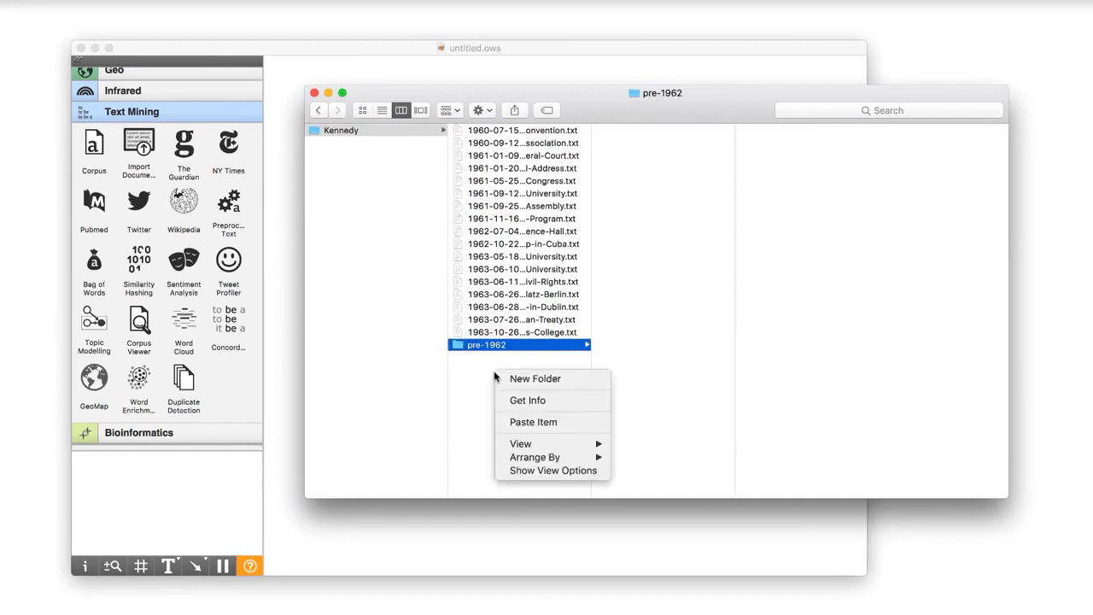
left_click(512, 381)
type("post-1962")
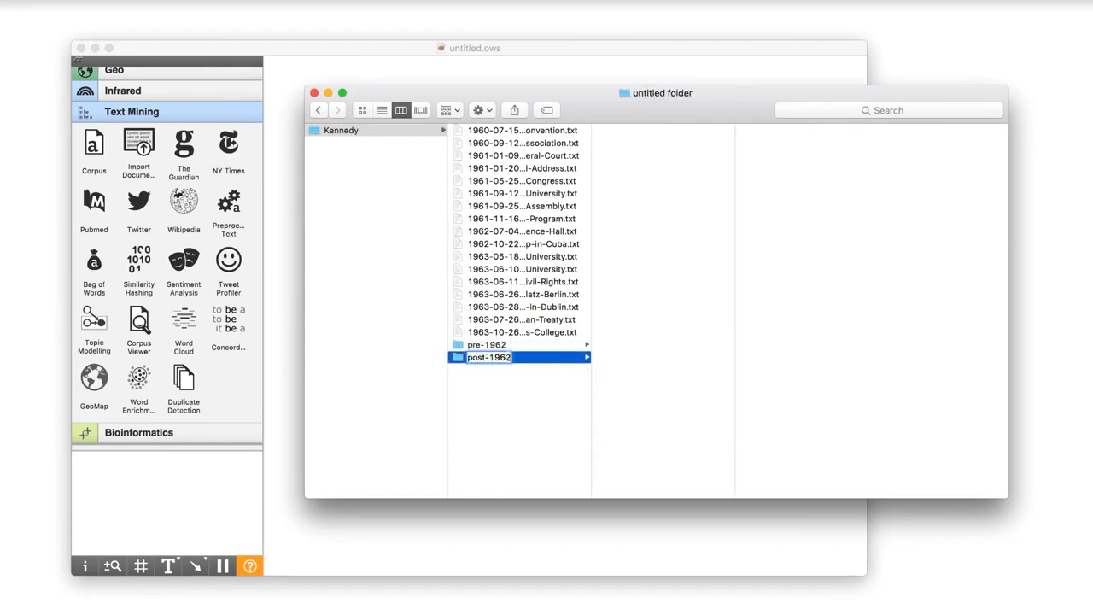
key("Return")
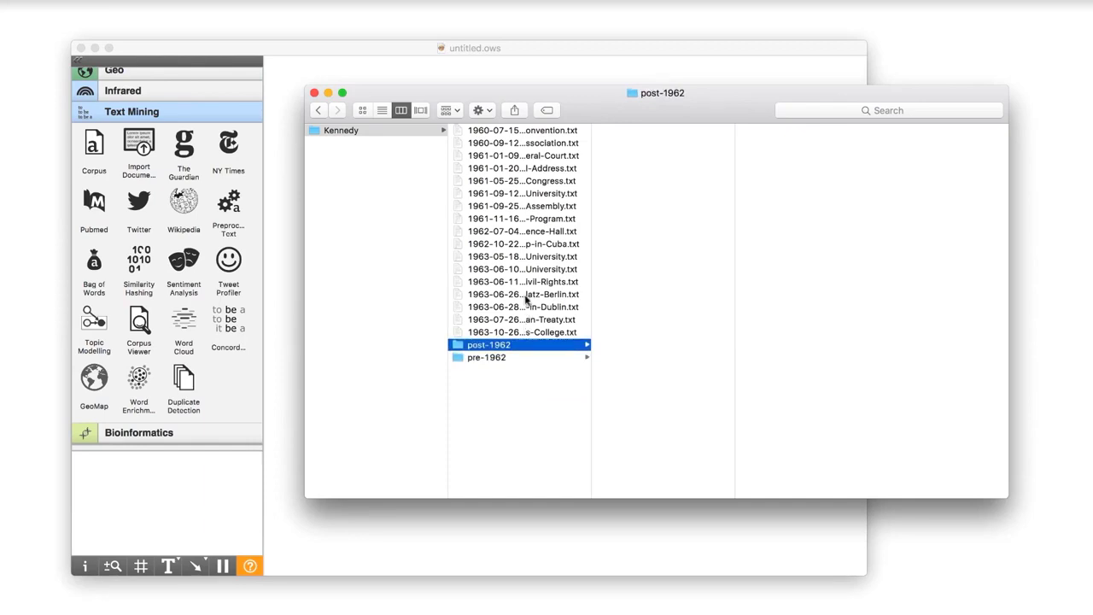
Step: Move the 1960 and 1961 speeches into pre-1962 and the 1962 and 1963 speeches into post-1962, and put the folder window away
left_click(515, 131)
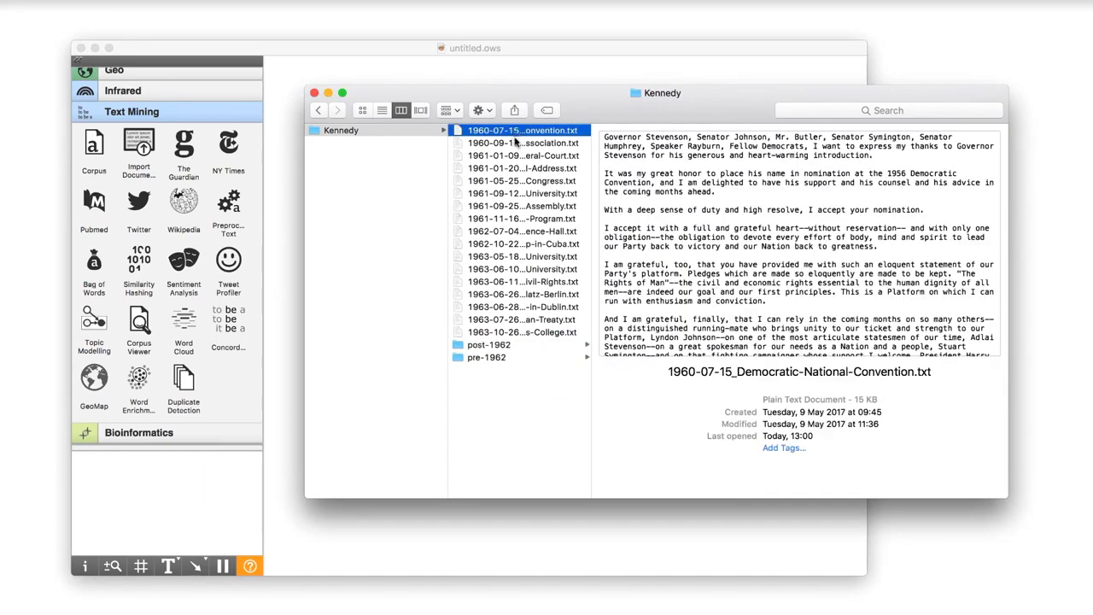
left_click(511, 220, "shift")
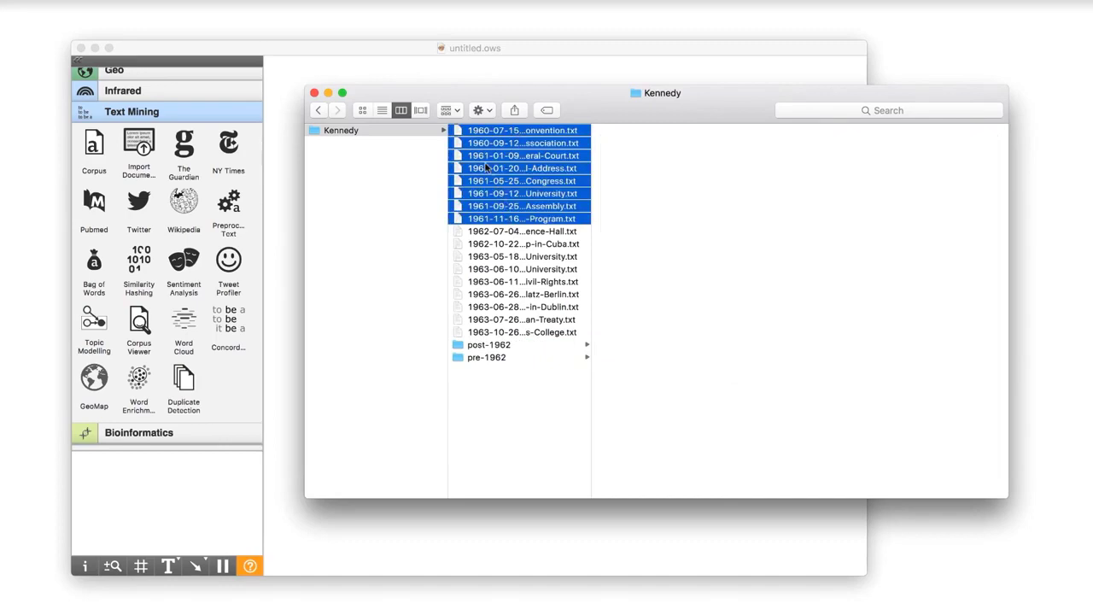
left_click_drag(486, 168, 497, 363)
left_click(544, 130)
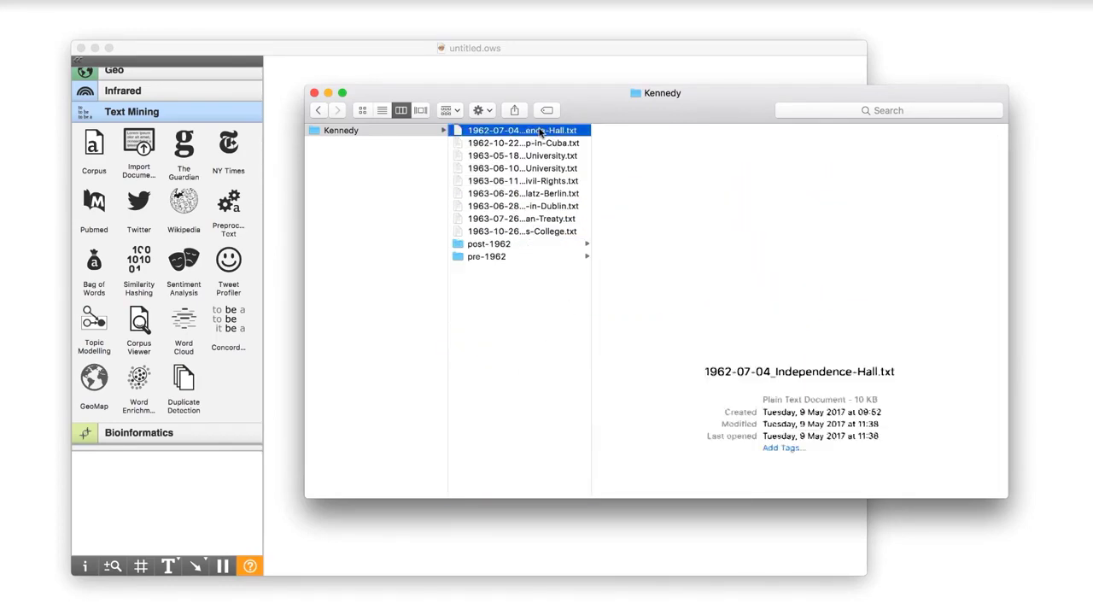
left_click(539, 231, "shift")
left_click_drag(499, 169, 493, 244)
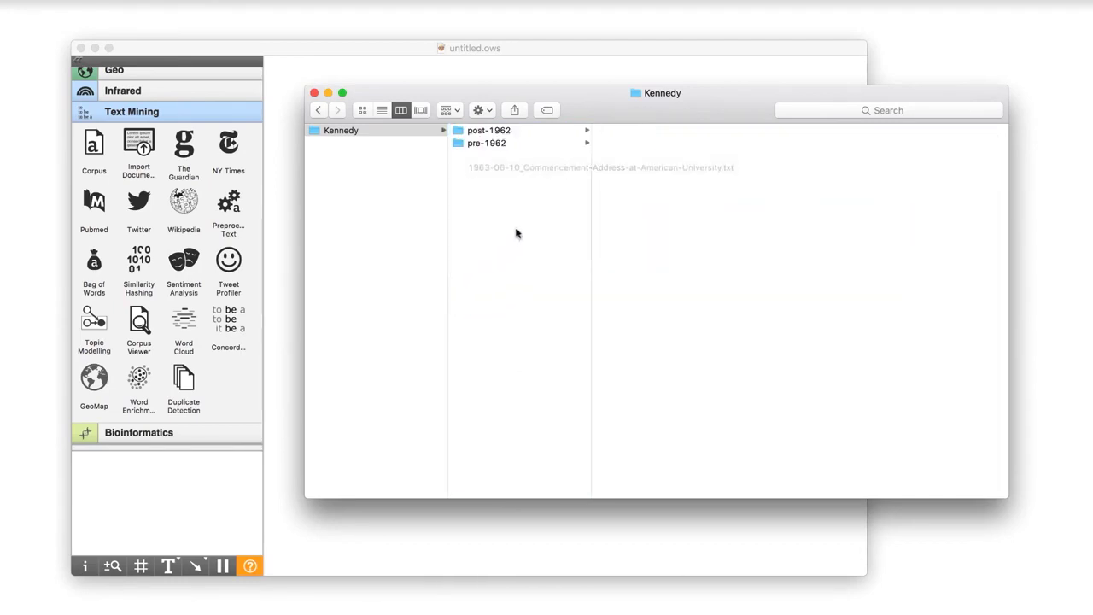
left_click(504, 136)
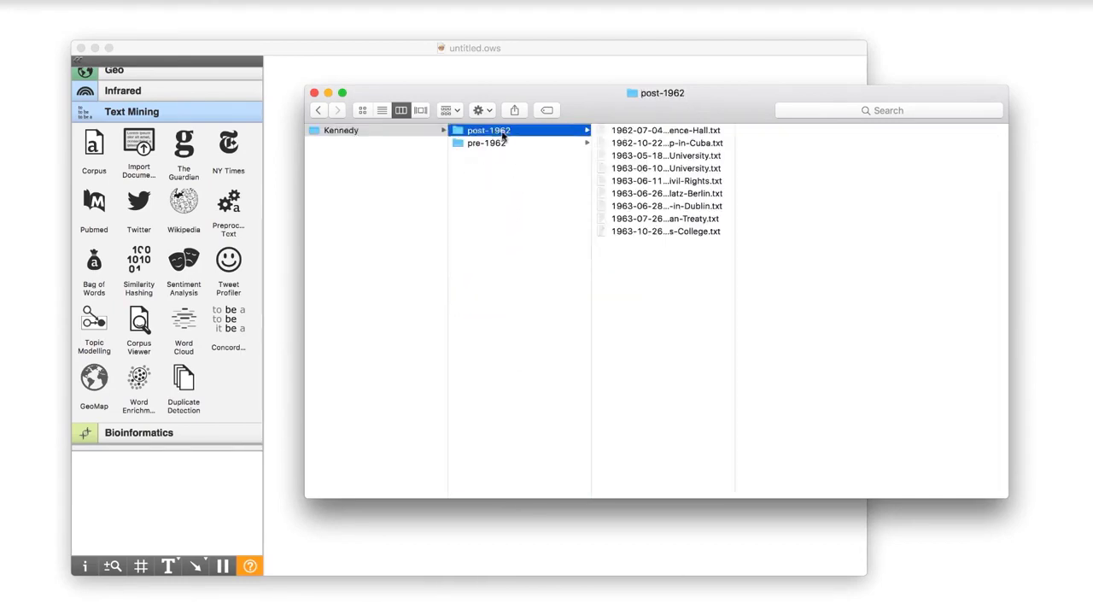
left_click(327, 92)
Step: In Orange, reload the Kennedy folder in Import Documents and close the widget's window
double_click(390, 135)
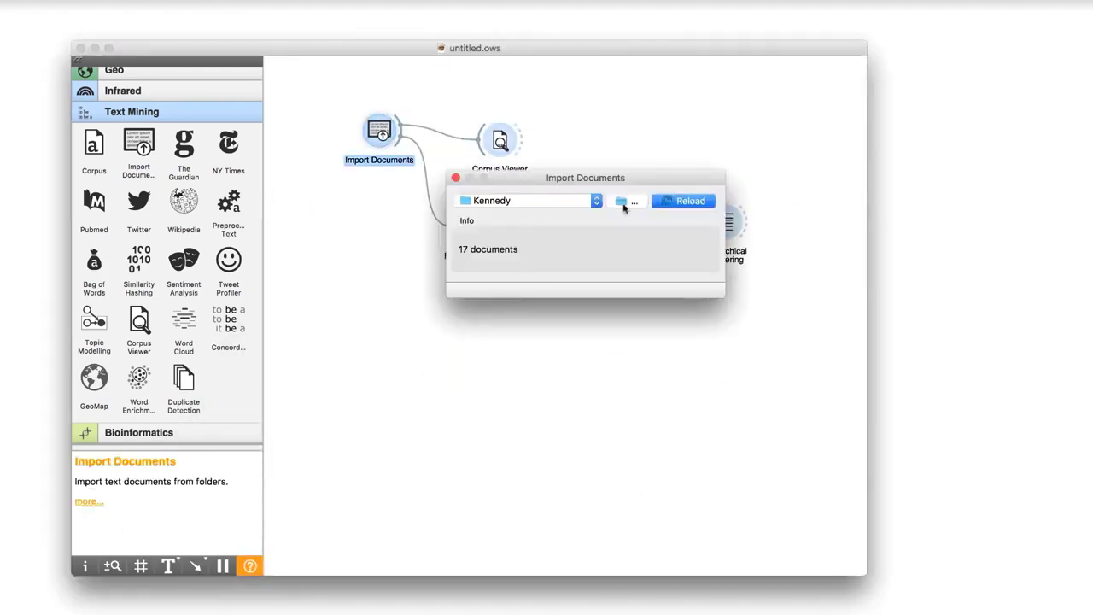
left_click(666, 203)
left_click(455, 178)
Step: Add a Data Table widget connected to the output of Import Documents and open it
left_click_drag(403, 128, 478, 85)
type("da")
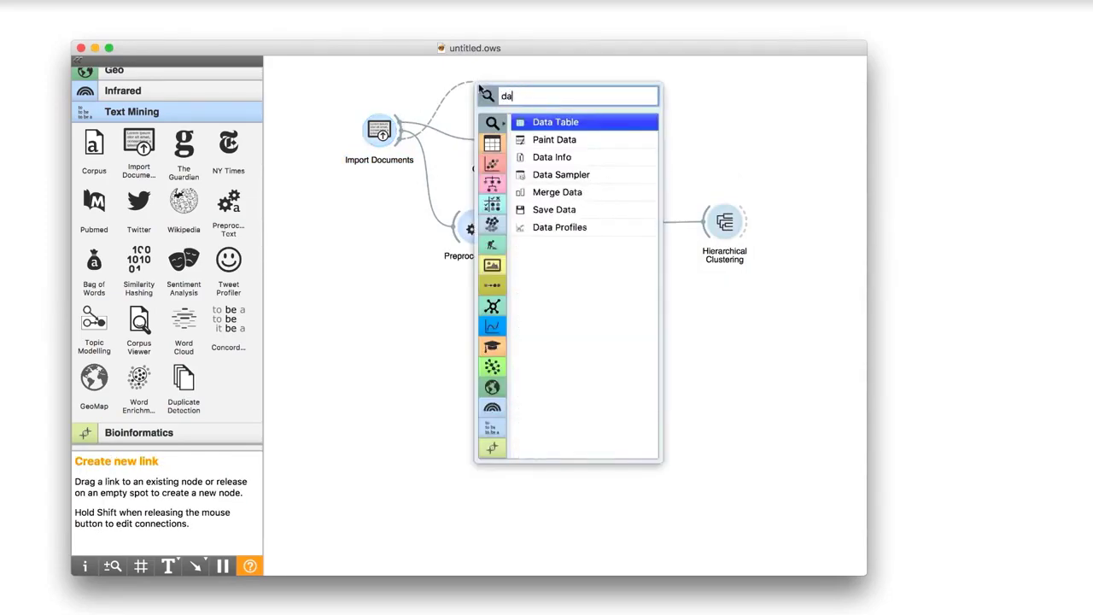
type("ta")
key("Return")
double_click(494, 85)
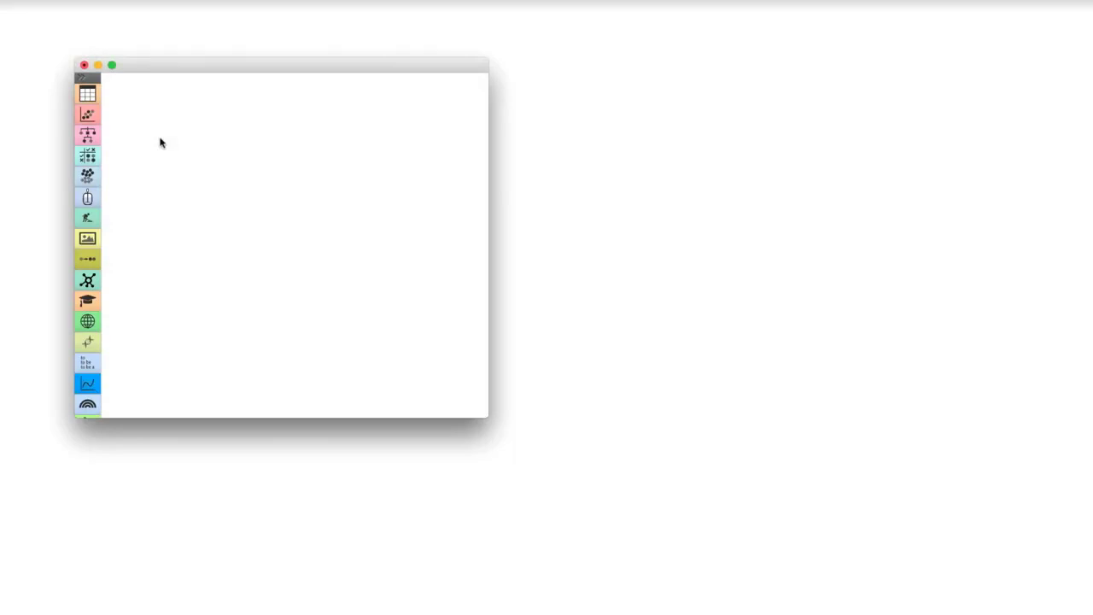
Step: Place a File widget on the empty canvas, check its iris.tab dataset, and close its window
right_click(161, 143)
type("fil")
key("Return")
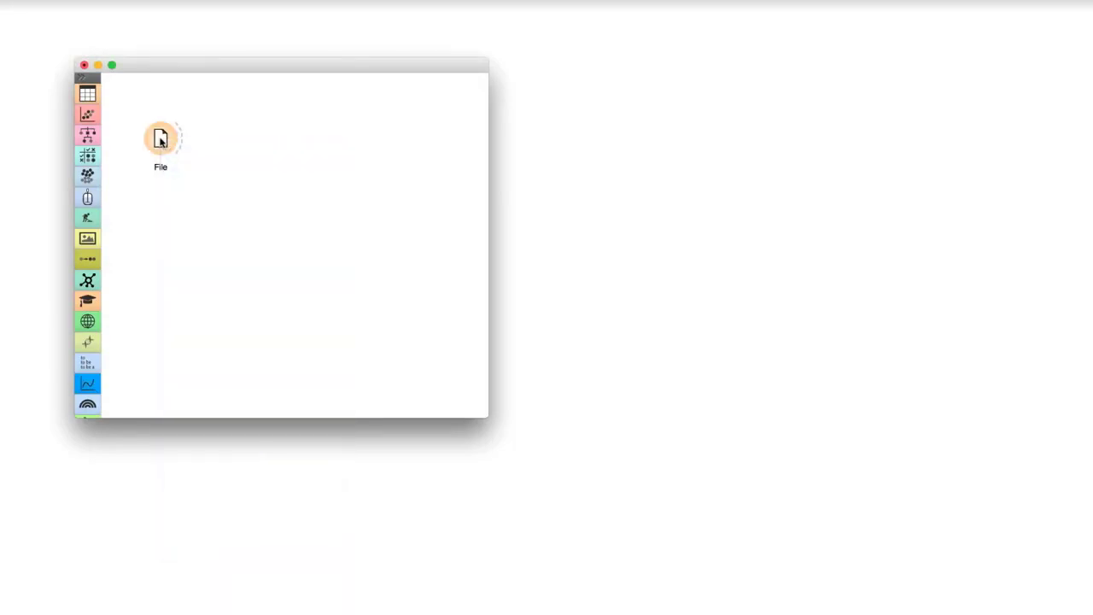
double_click(160, 140)
left_click_drag(492, 195, 323, 133)
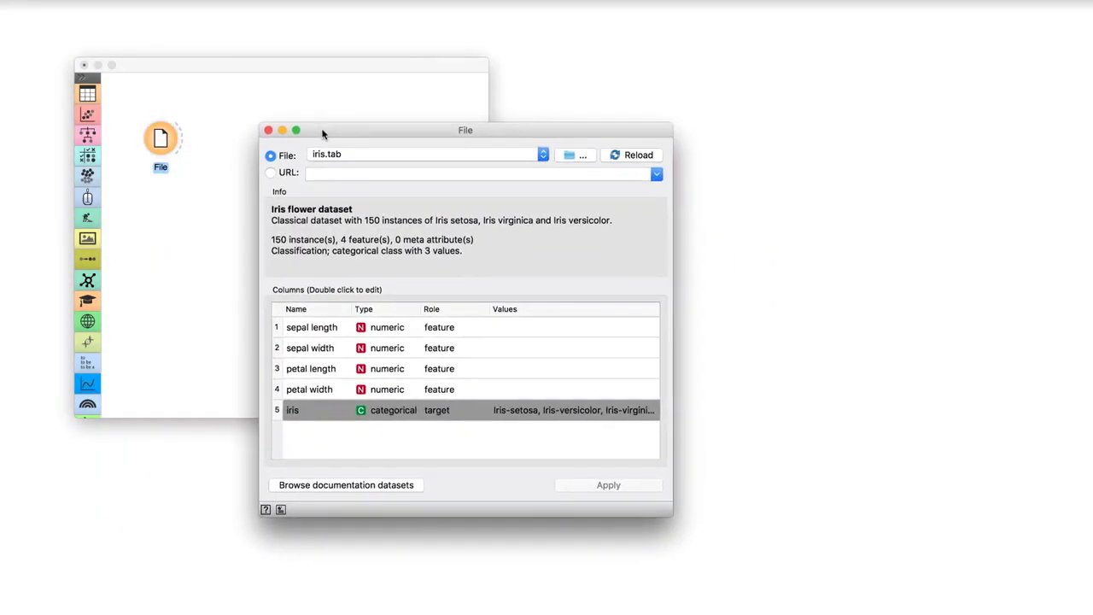
left_click(268, 129)
Step: Add a Scatter Plot widget connected to File and open the choice of variables for its x axis
left_click_drag(180, 139, 230, 140)
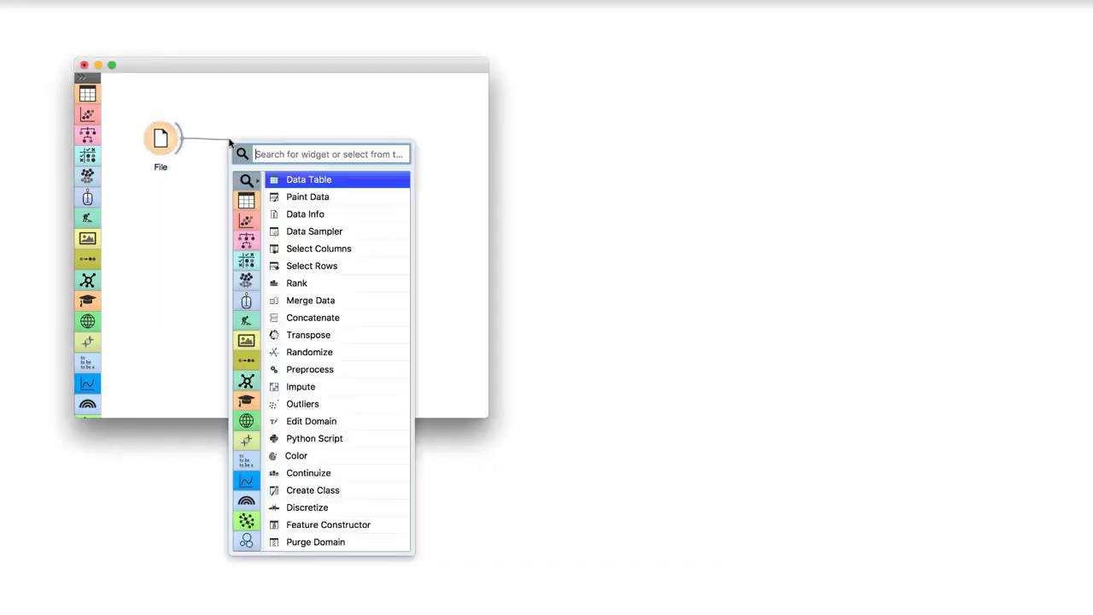
type("sca")
left_click(303, 179)
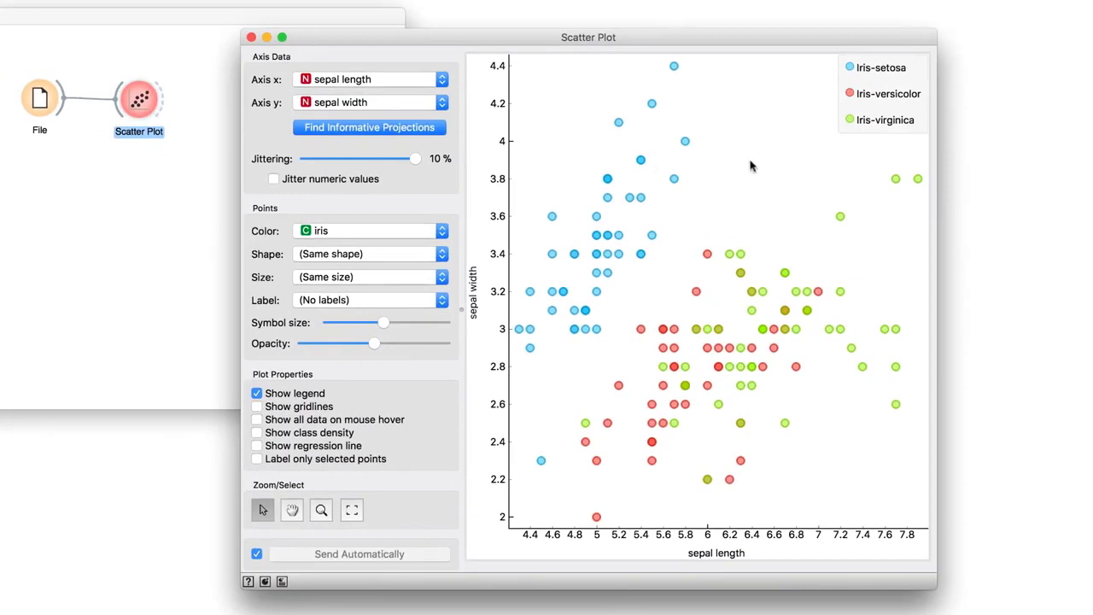
left_click(442, 80)
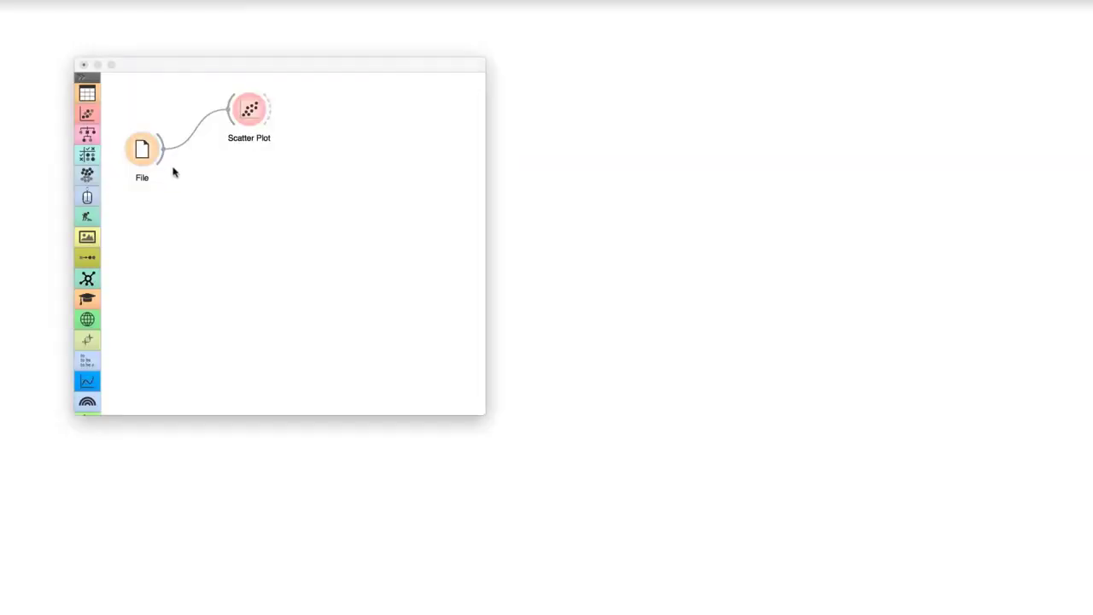
Step: Add a FreeViz widget connected to the output of File and open its visualization
left_click_drag(161, 161, 231, 181)
type("f")
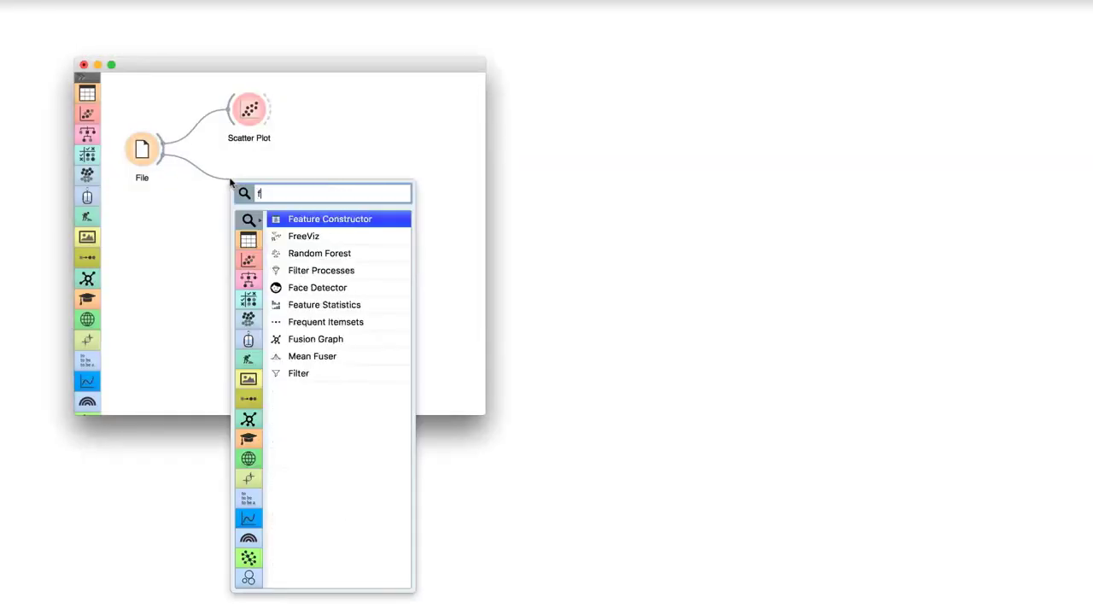
type("ree")
left_click(297, 221)
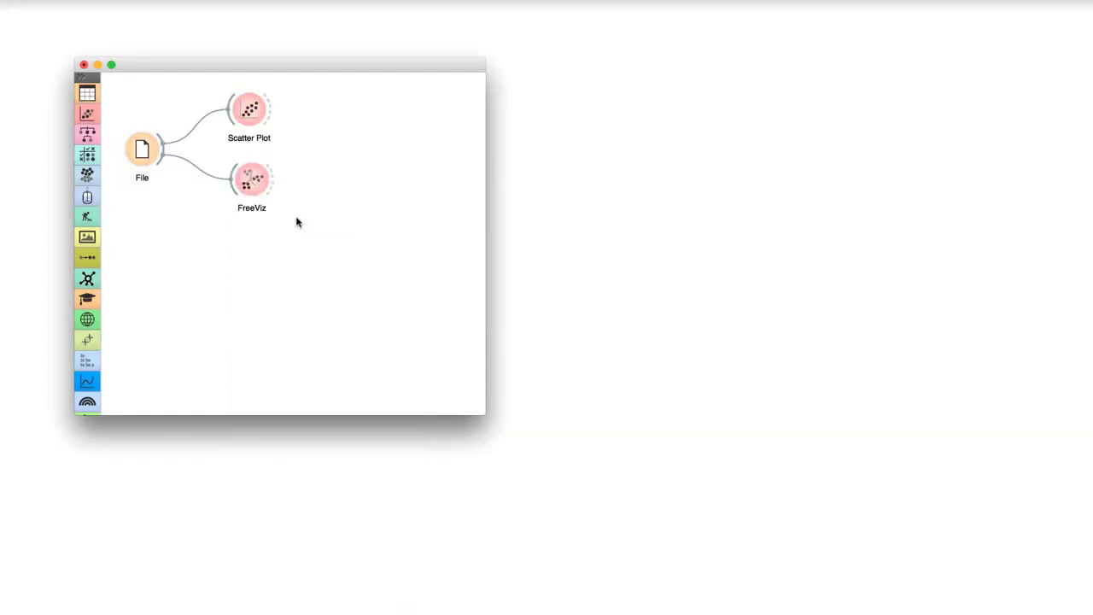
double_click(259, 181)
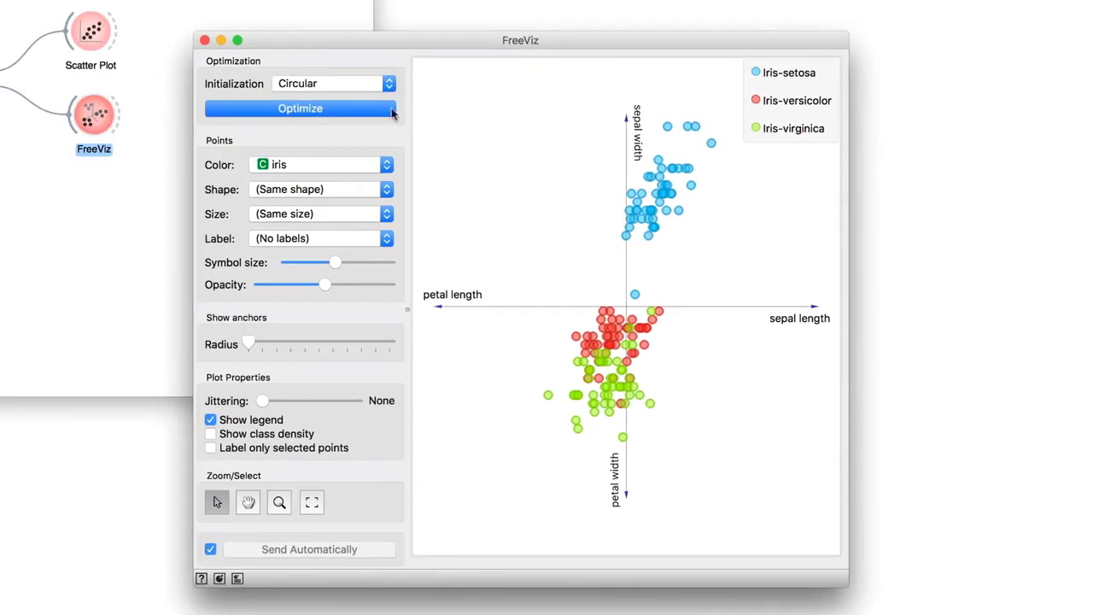
Step: Optimize the iris projection in FreeViz and shift the sepal width and petal width anchors outward to the left
left_click(352, 107)
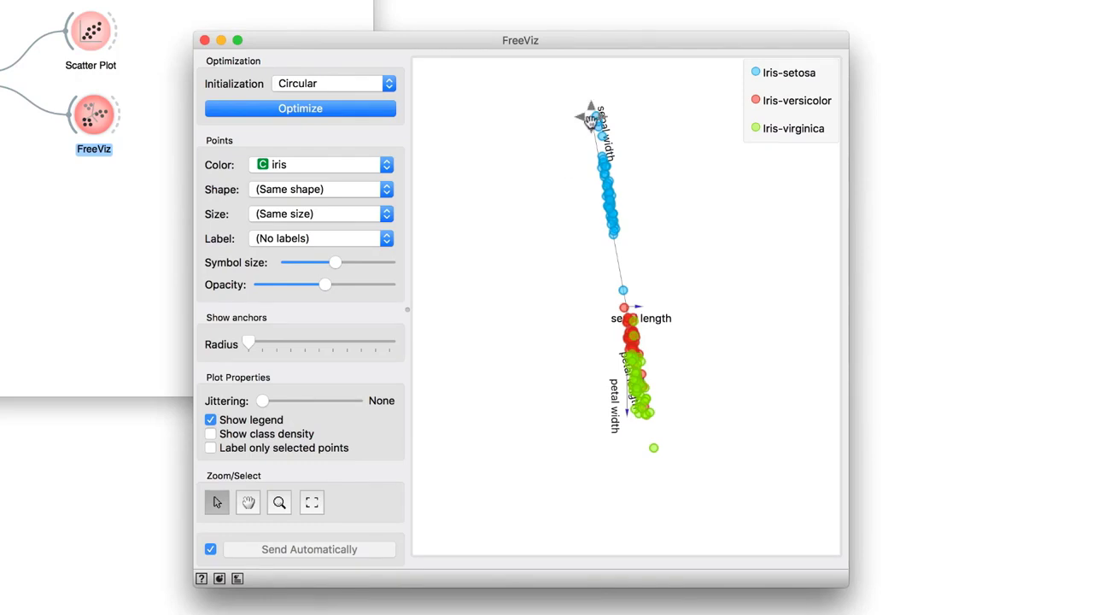
left_click_drag(589, 117, 543, 141)
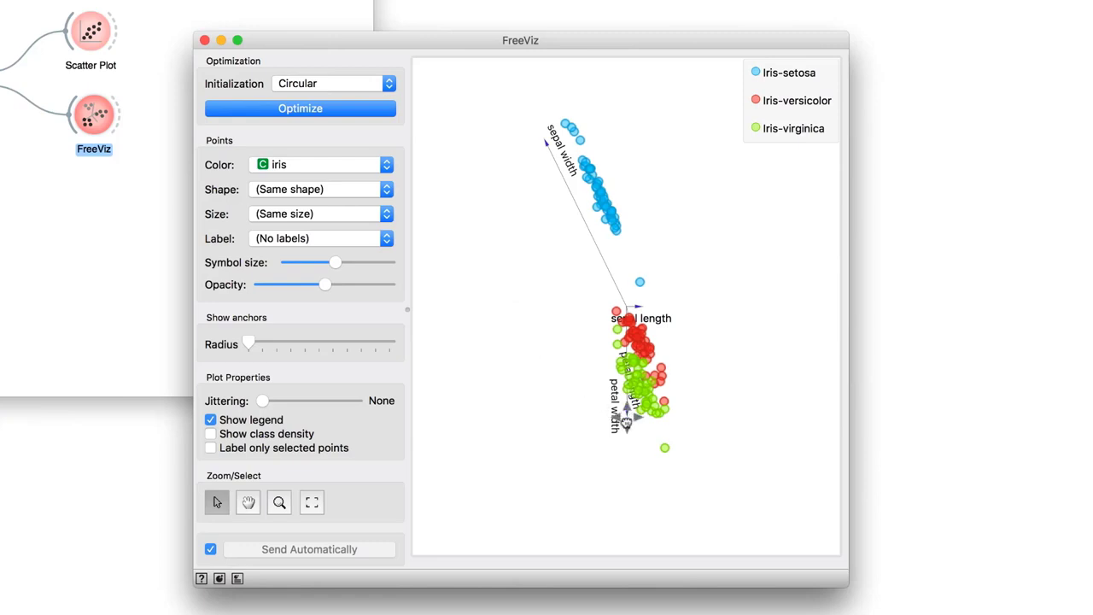
left_click_drag(626, 414, 593, 417)
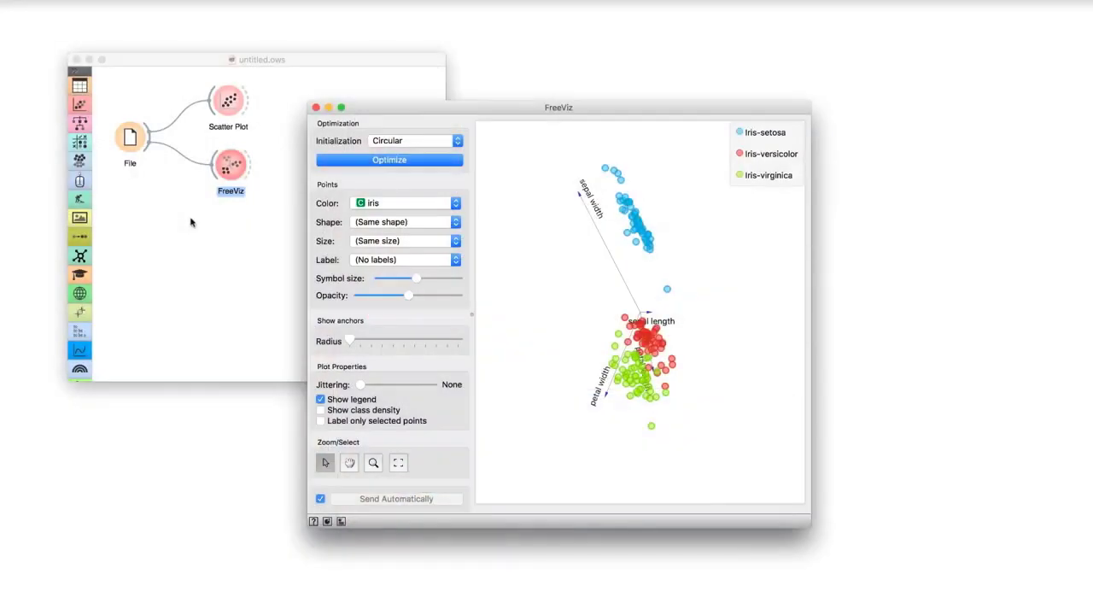
Step: Load zoo.tab from the documentation datasets in the File widget and close its window
double_click(134, 149)
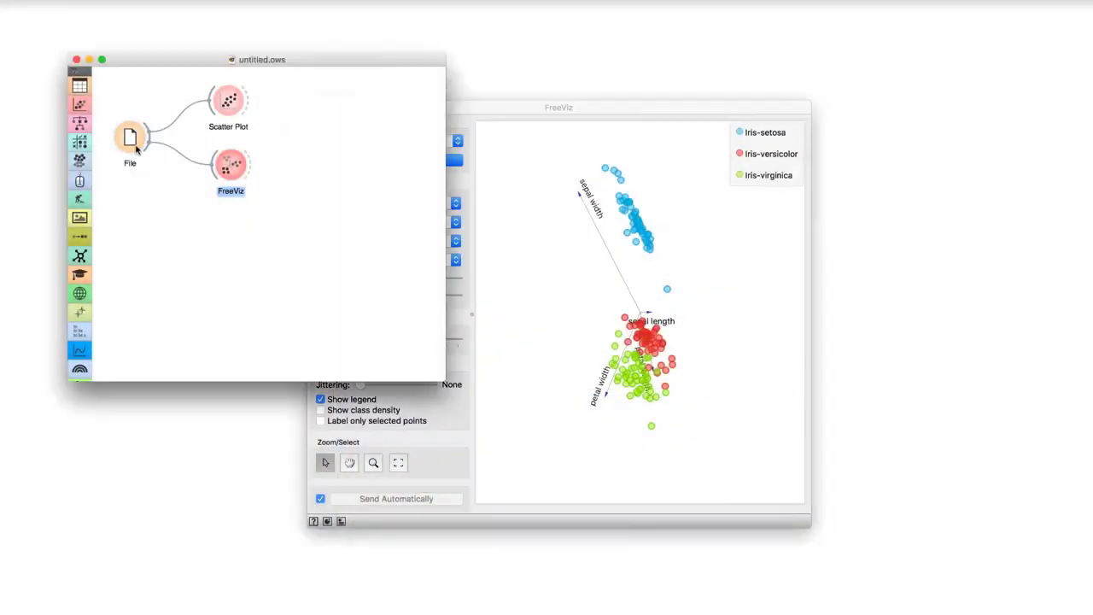
left_click(313, 442)
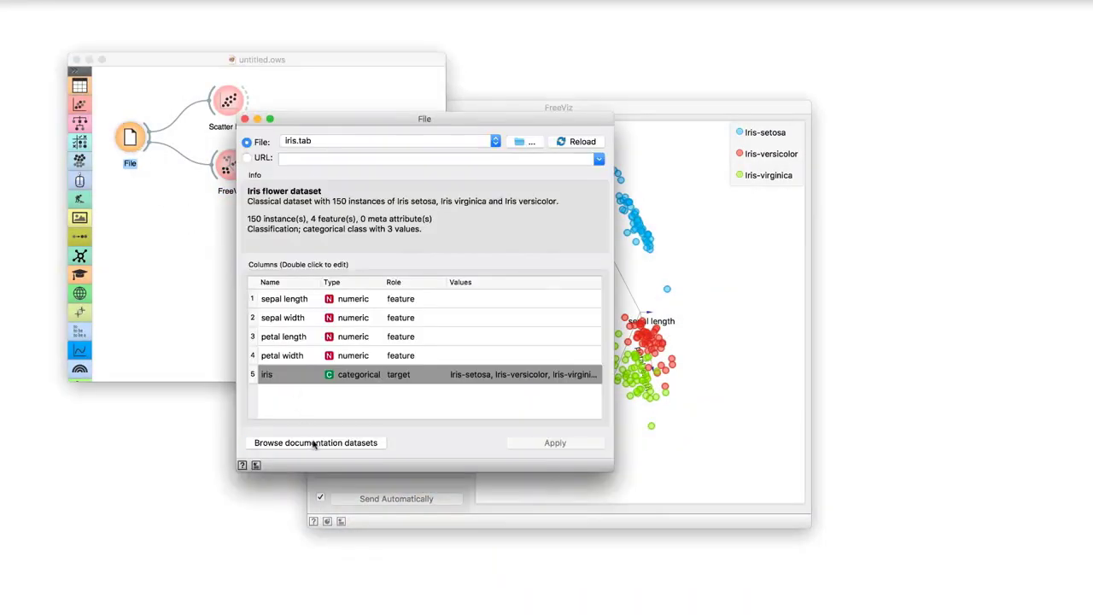
scroll(337, 350, "down", 10)
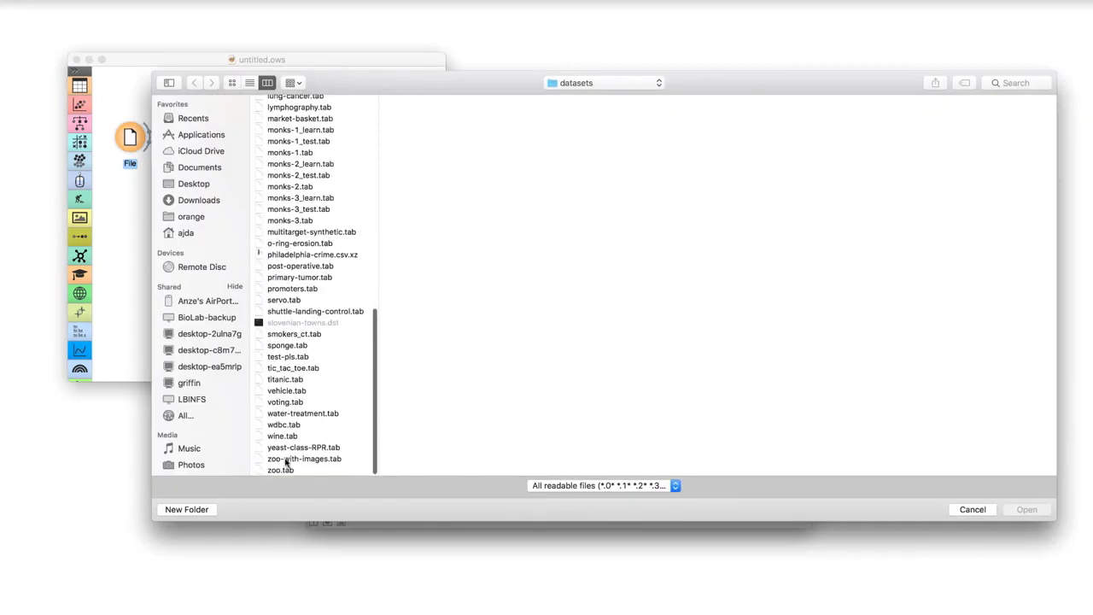
double_click(282, 469)
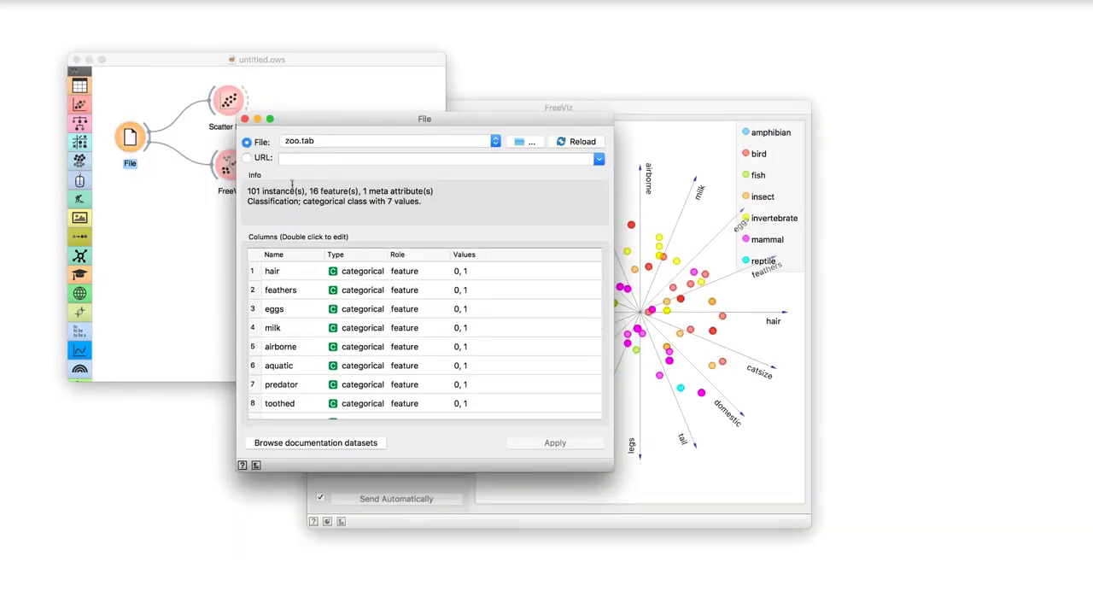
left_click(246, 120)
Step: Optimize the zoo projection in a widened FreeViz window and show the class density
left_click(446, 114)
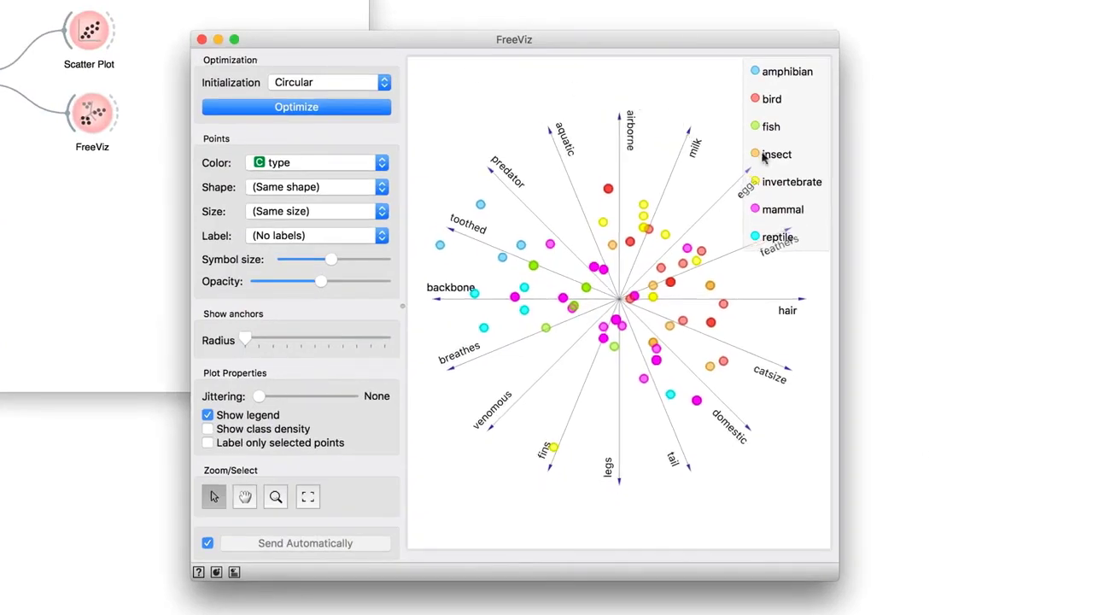
left_click_drag(840, 177, 1036, 207)
left_click(331, 109)
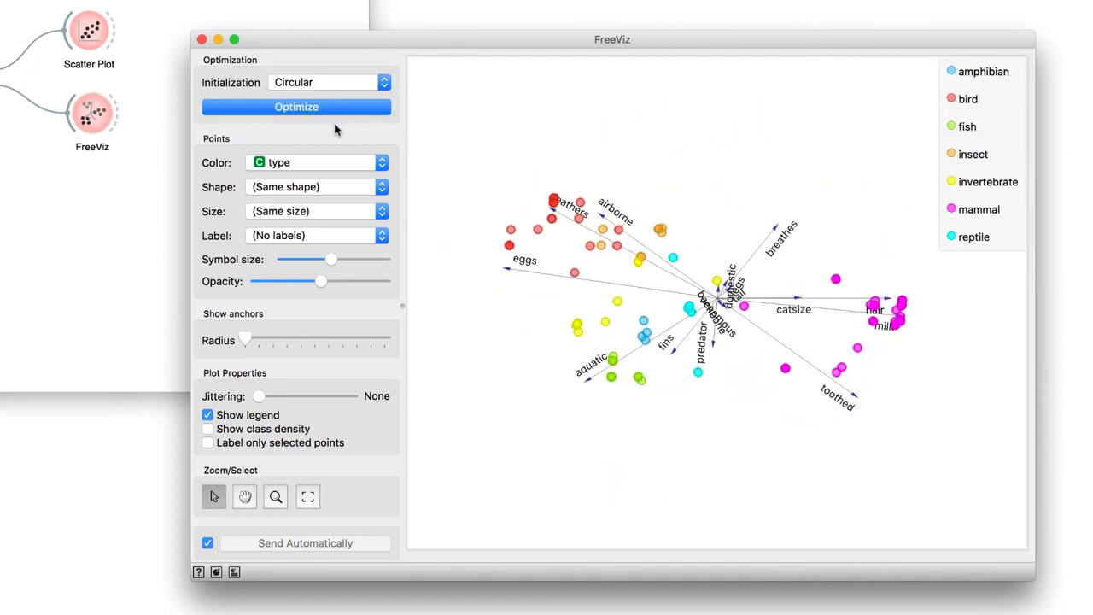
left_click(209, 429)
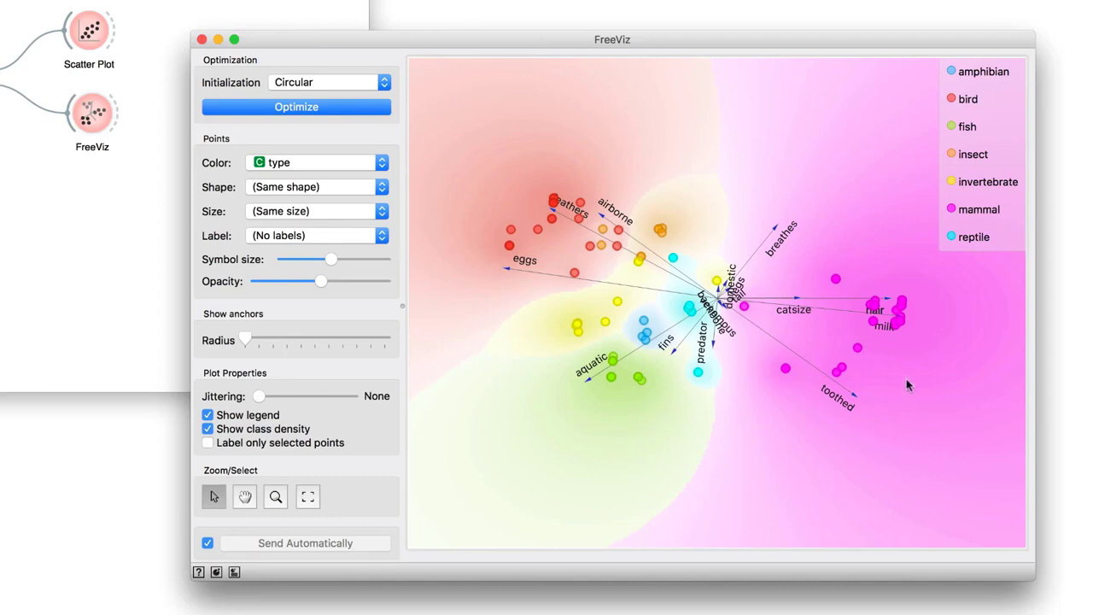
Step: Move the hair anchor slightly upward and increase the anchor display radius in FreeViz
left_click_drag(888, 293, 886, 267)
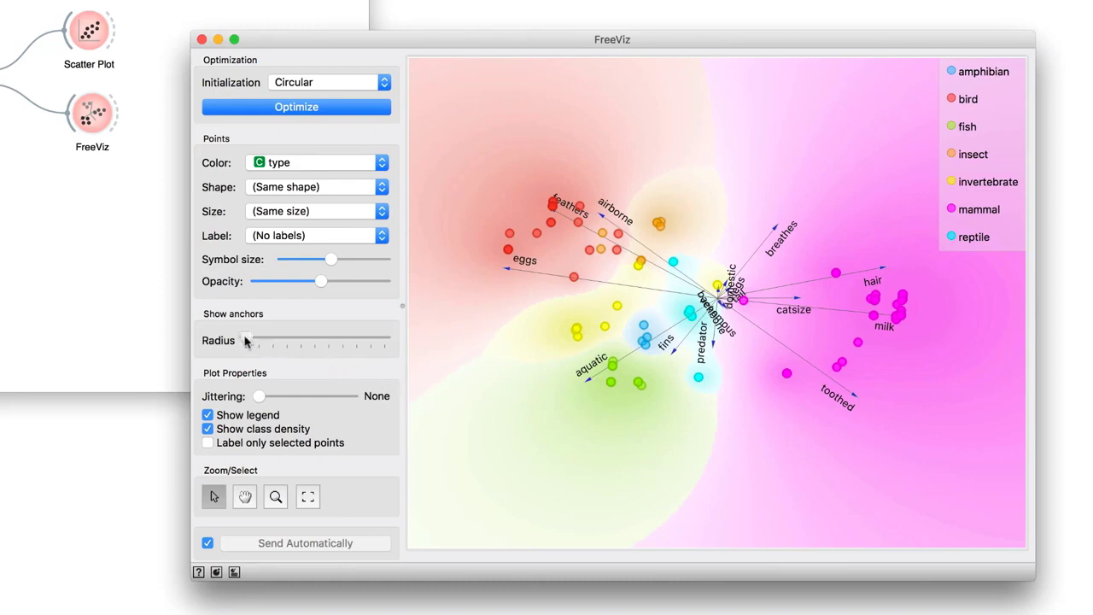
left_click_drag(245, 339, 276, 342)
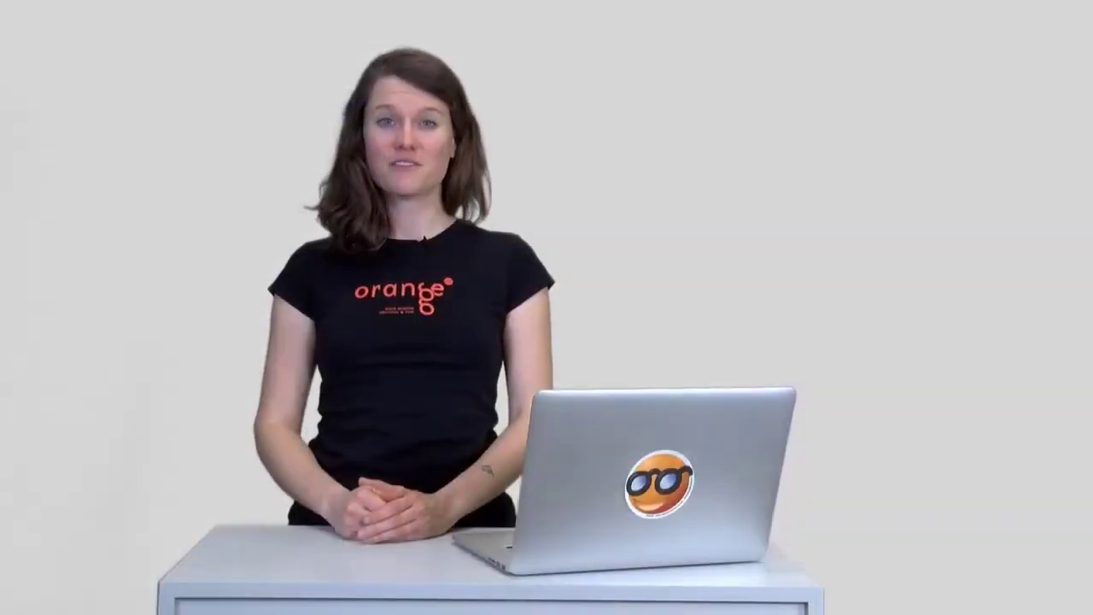
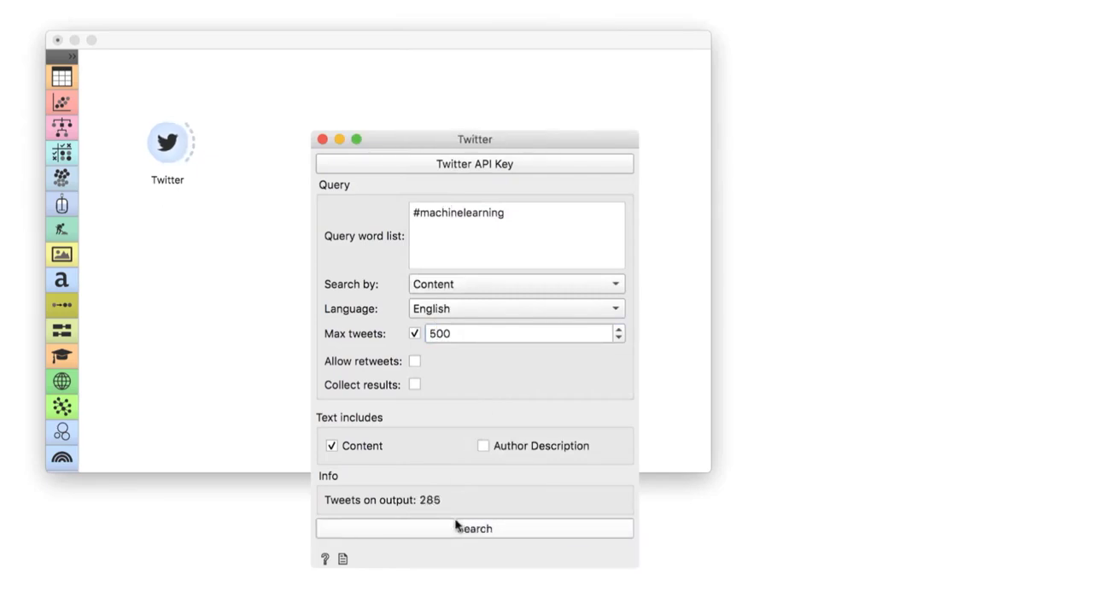
Step: Close the Twitter settings, connect a new Corpus Viewer to the Twitter widget, and open it
left_click(322, 138)
left_click_drag(196, 143, 303, 143)
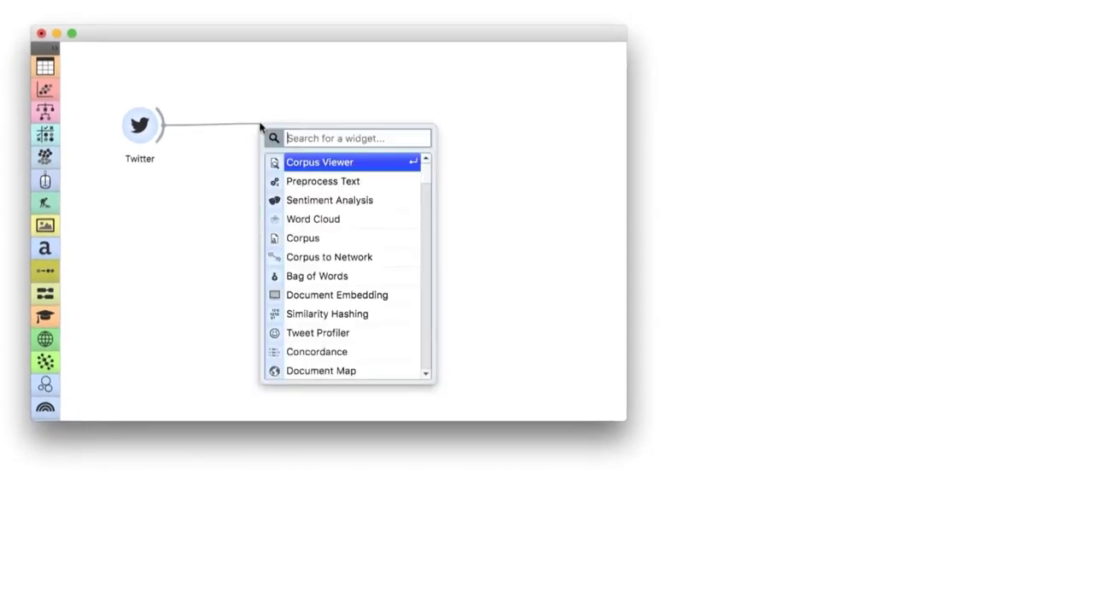
type("cor")
key("Return")
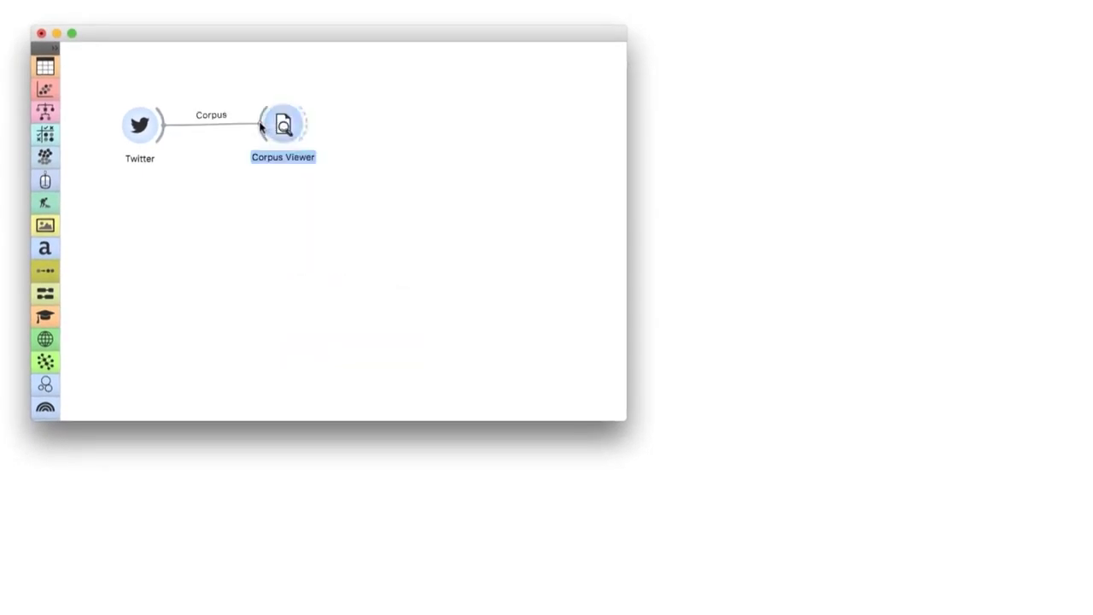
key("Return")
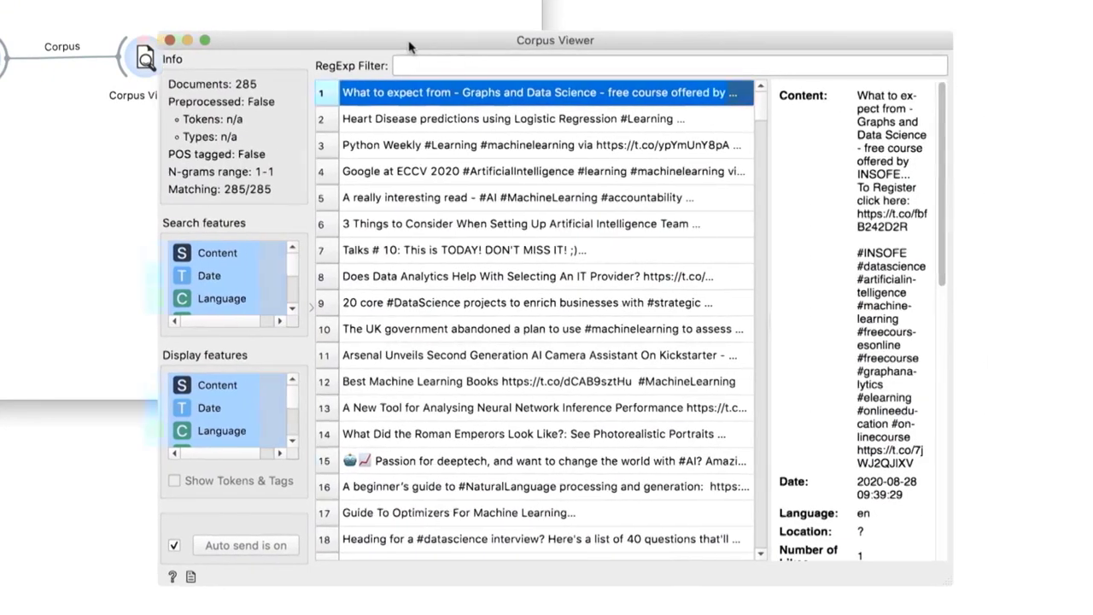
Step: Examine the content and metadata of the fourth tweet in a widened Corpus Viewer, with more room for the details
left_click_drag(384, 39, 222, 42)
left_click(451, 181)
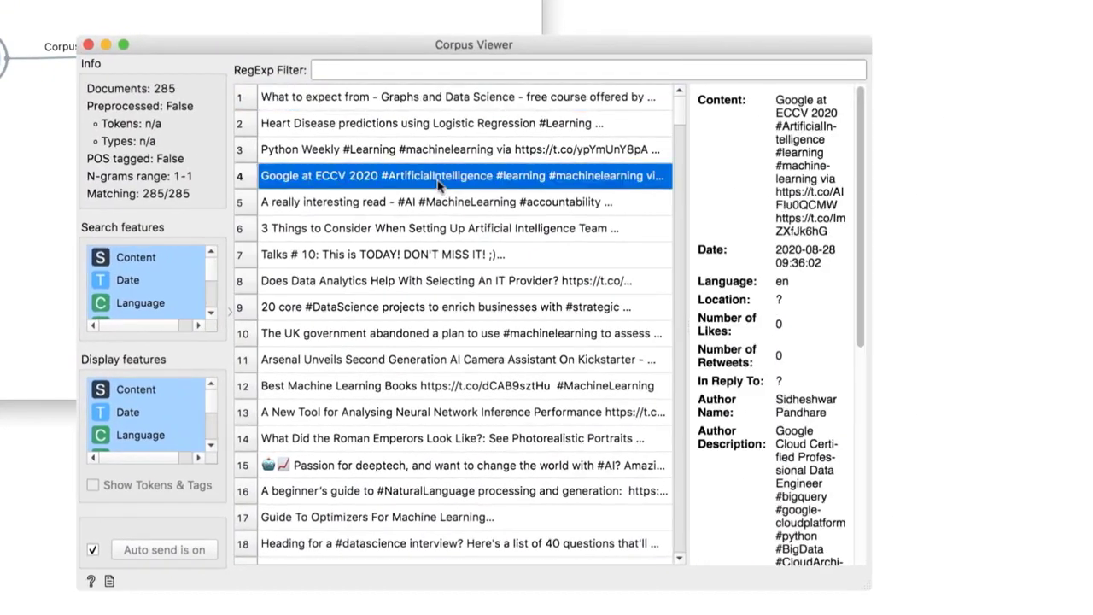
left_click_drag(871, 287, 975, 287)
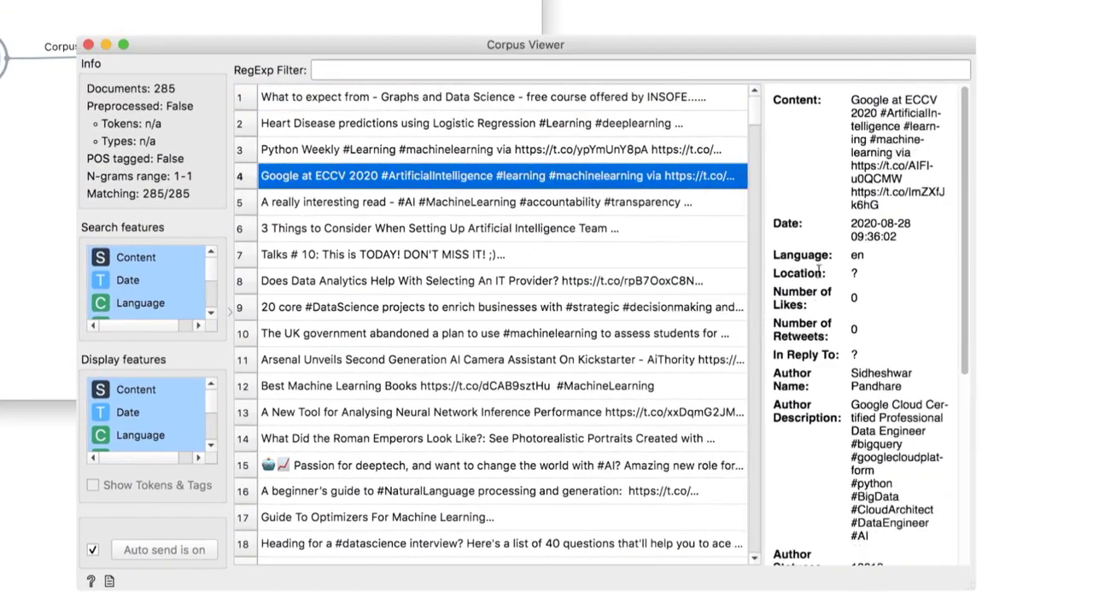
left_click_drag(765, 278, 610, 277)
left_click(141, 68)
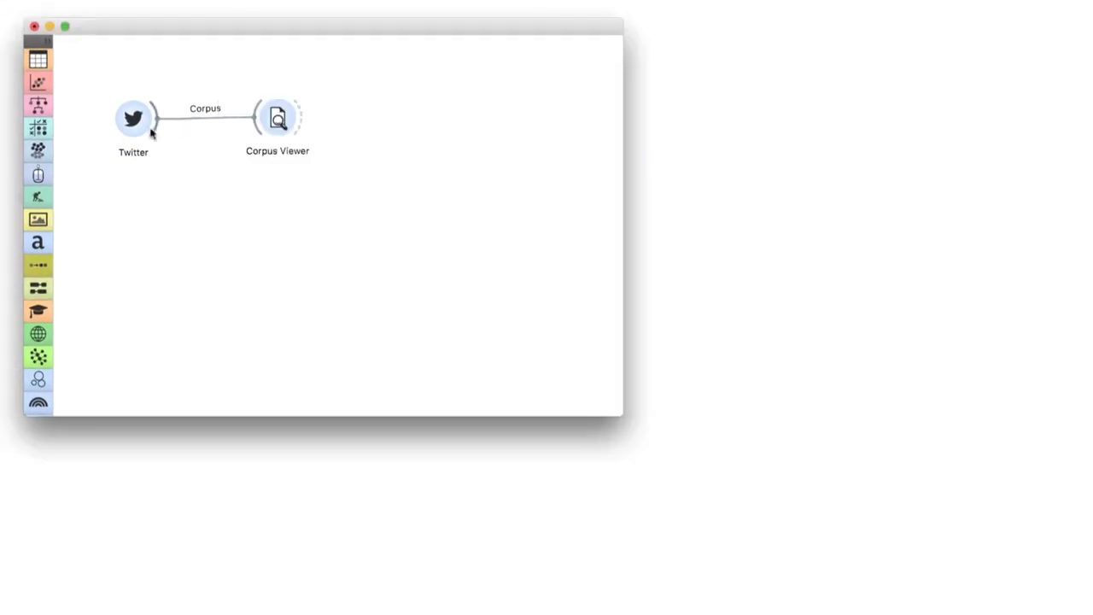
Step: Add a Preprocess Text widget connected to the Twitter widget's output
left_click_drag(62, 88, 160, 171)
left_click_drag(245, 200, 245, 200)
type("pre")
key("Return")
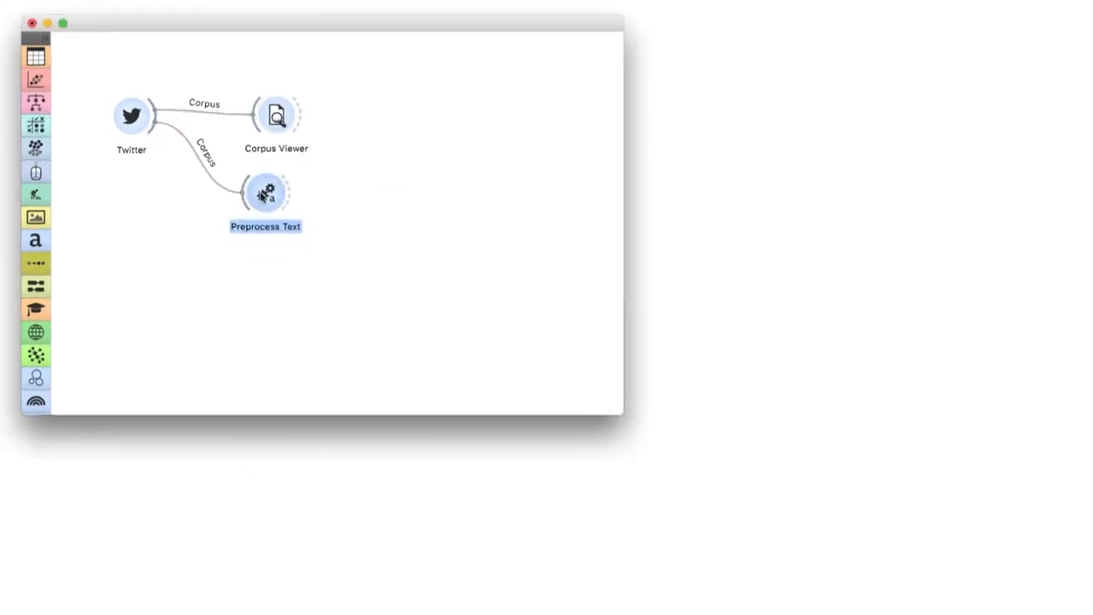
Step: In Preprocess Text, remove the Transformation preprocessor, disable Stopwords filtering, and set Tokenization to Tweet
double_click(264, 195)
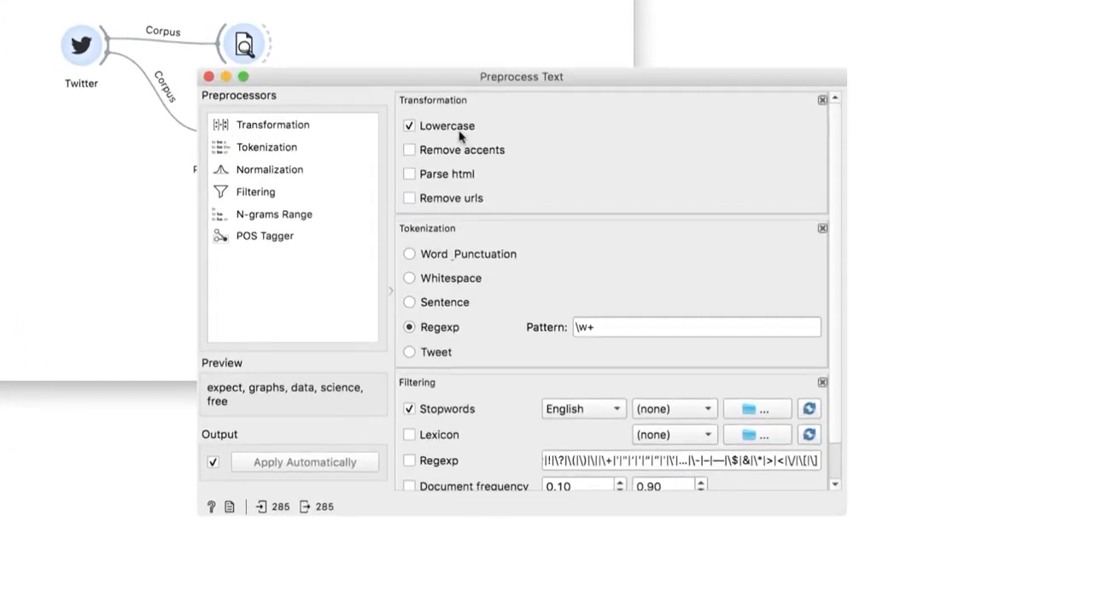
left_click(821, 101)
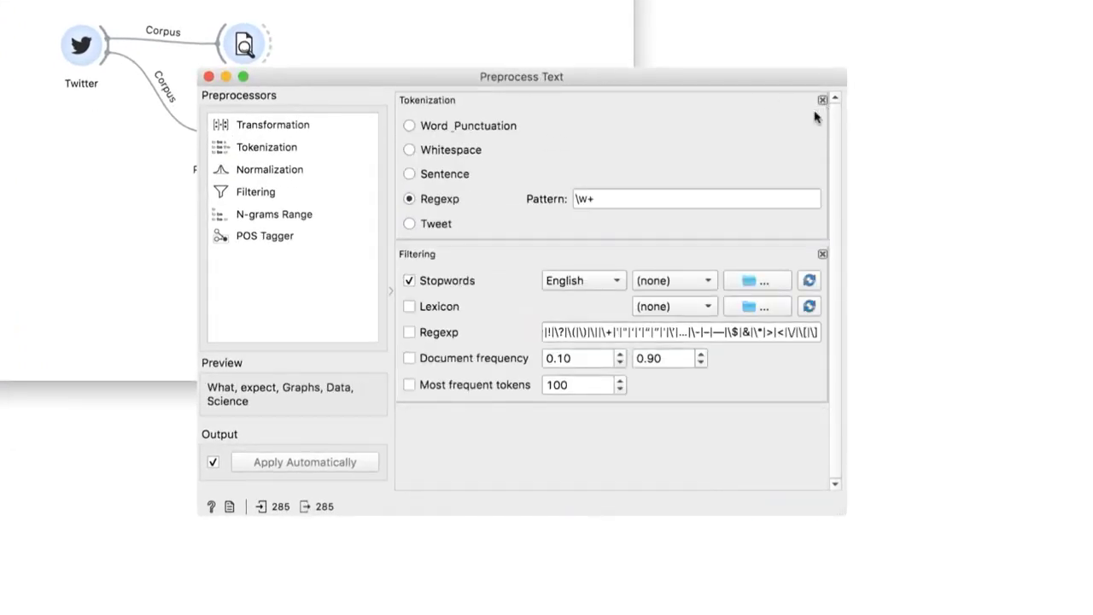
left_click(409, 281)
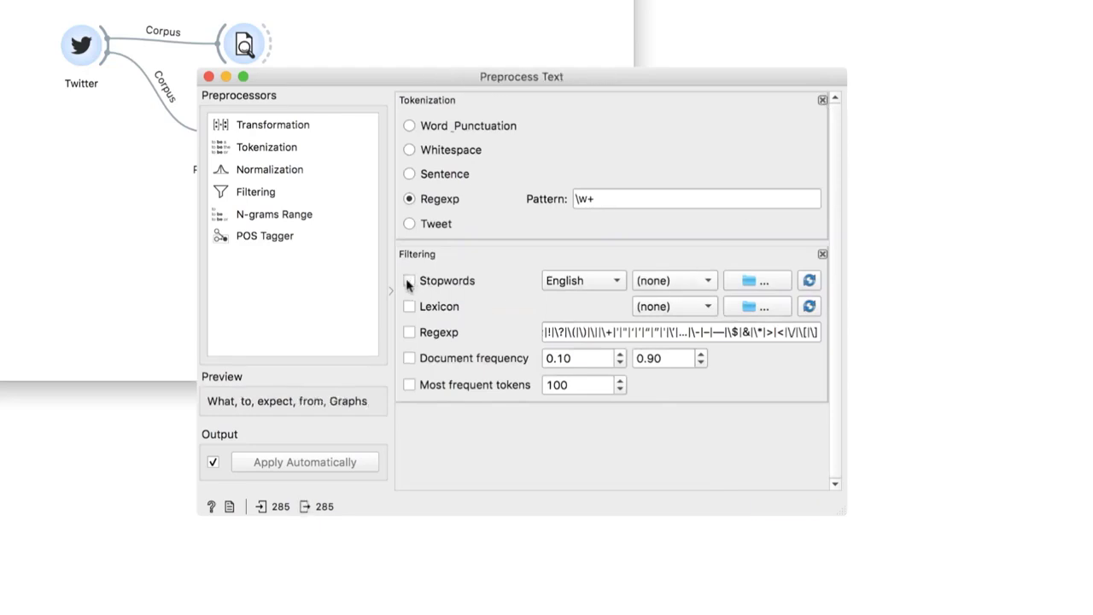
left_click(409, 224)
Step: Enable Regexp filtering in Preprocess Text and replace its pattern with (?!@).+
left_click(423, 333)
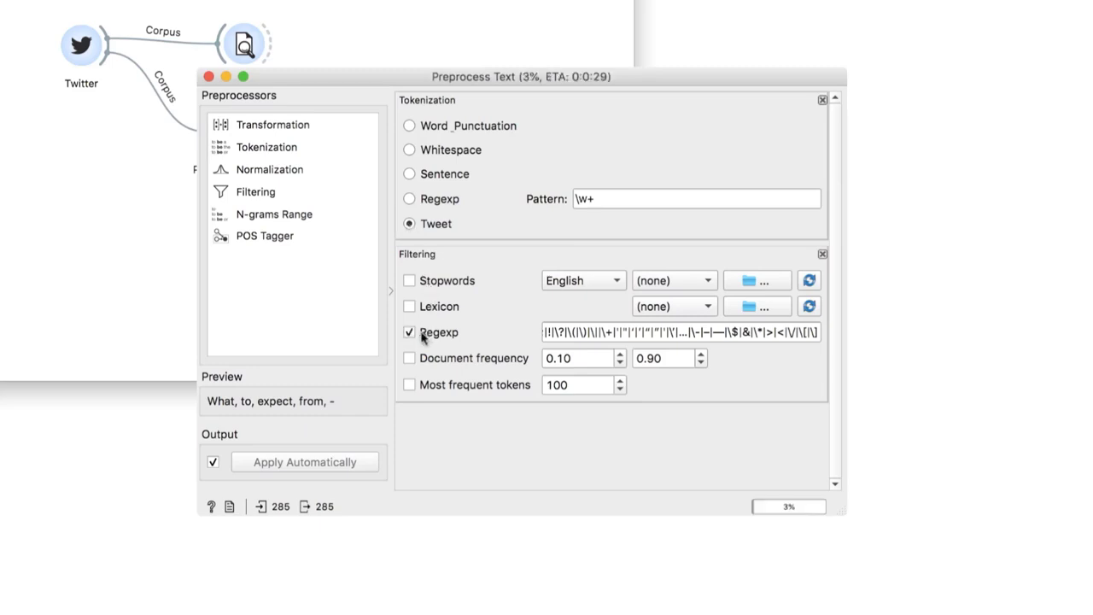
double_click(617, 333)
triple_click(620, 334)
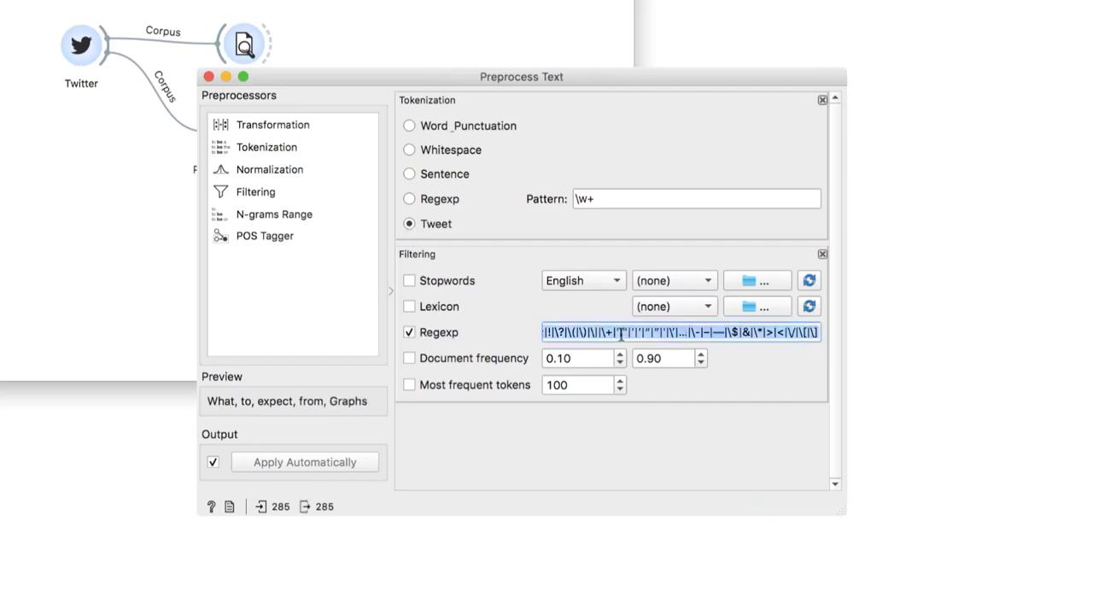
key("BackSpace")
type("(")
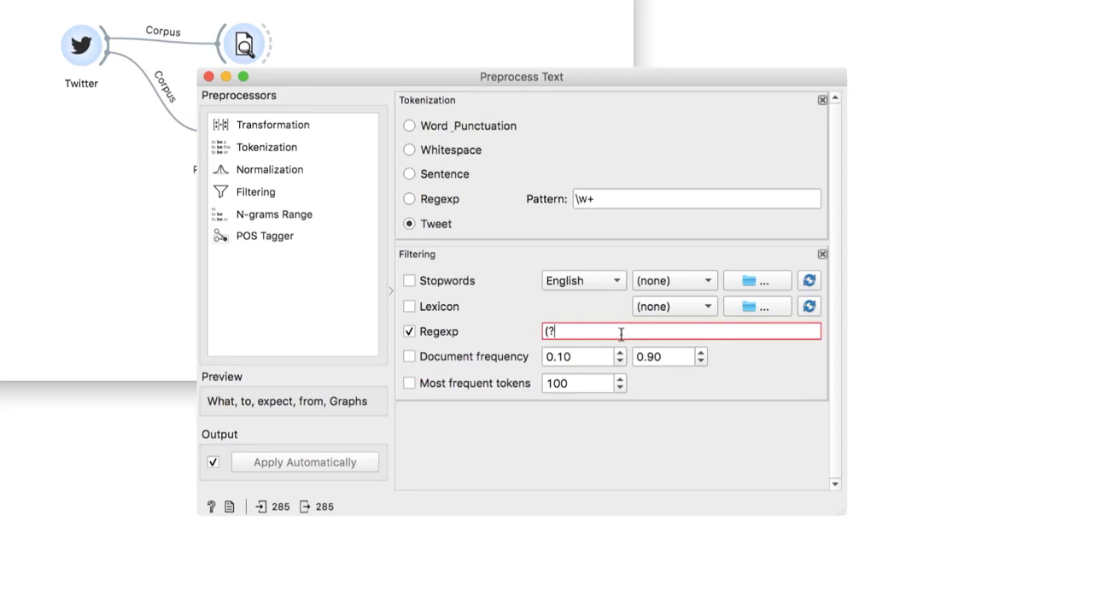
type("?!@).+")
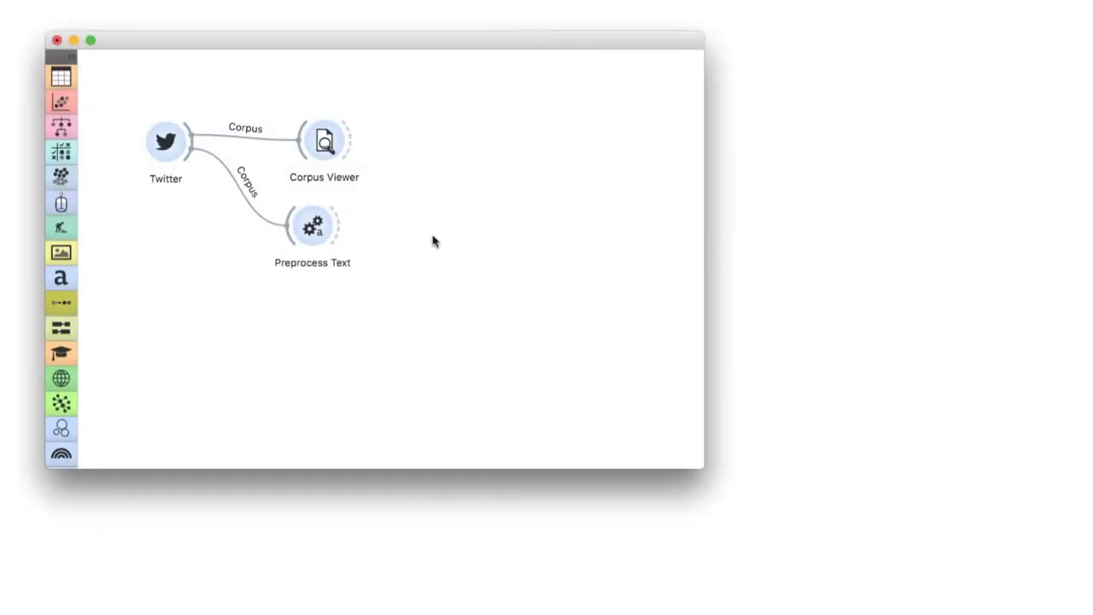
Step: Connect a new Corpus to Network widget to the Preprocess Text output
left_click_drag(341, 225, 443, 225)
type("co")
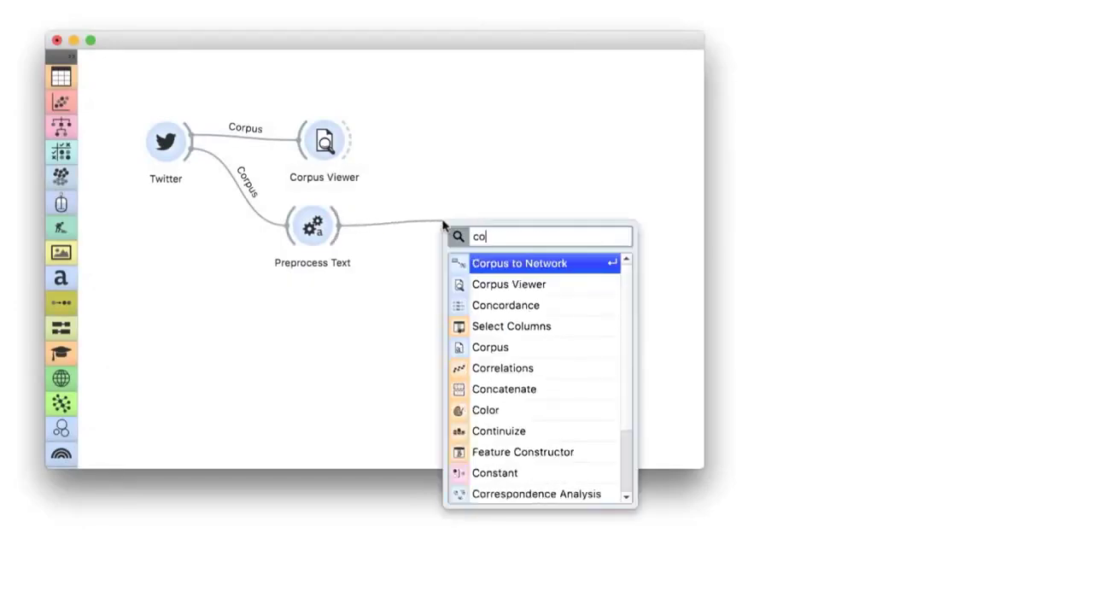
type("r")
key("Return")
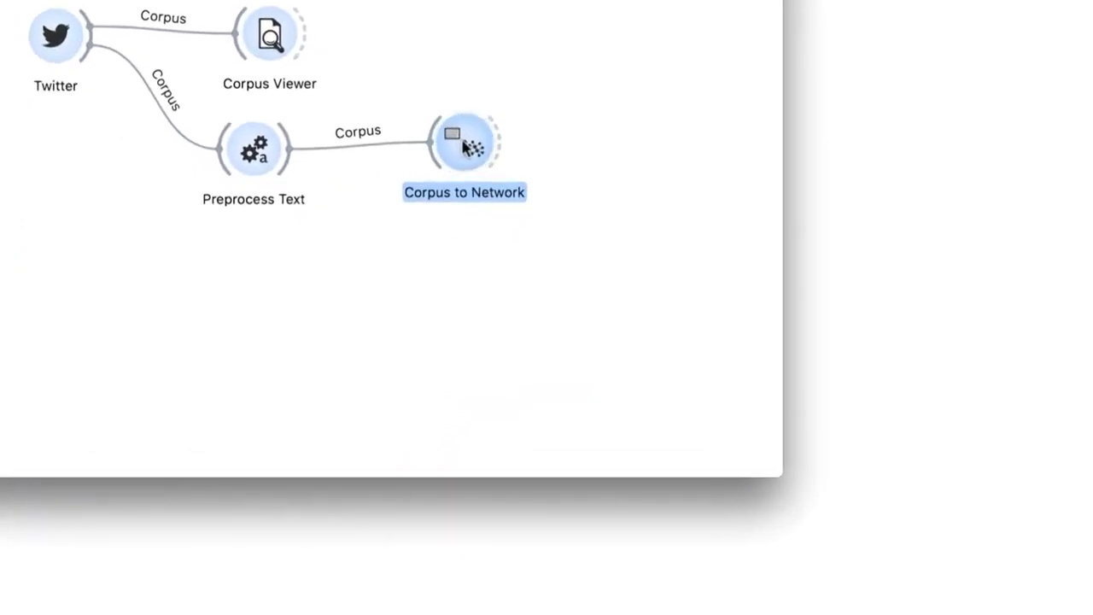
Step: Build the network in Corpus to Network with node type Word and window size 100, and close its window
double_click(465, 147)
left_click(594, 309)
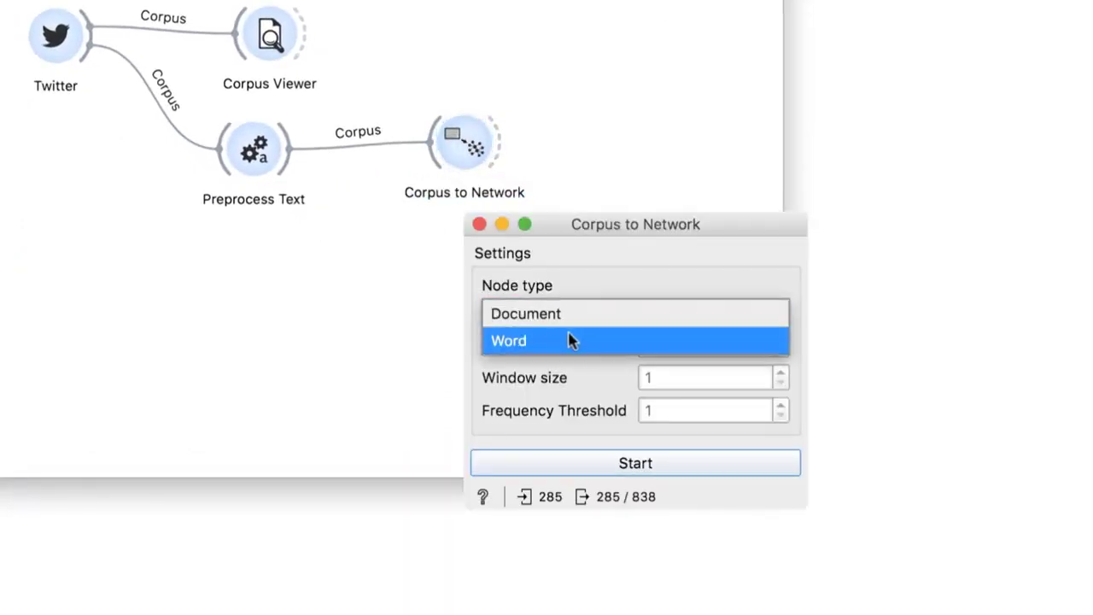
left_click(571, 340)
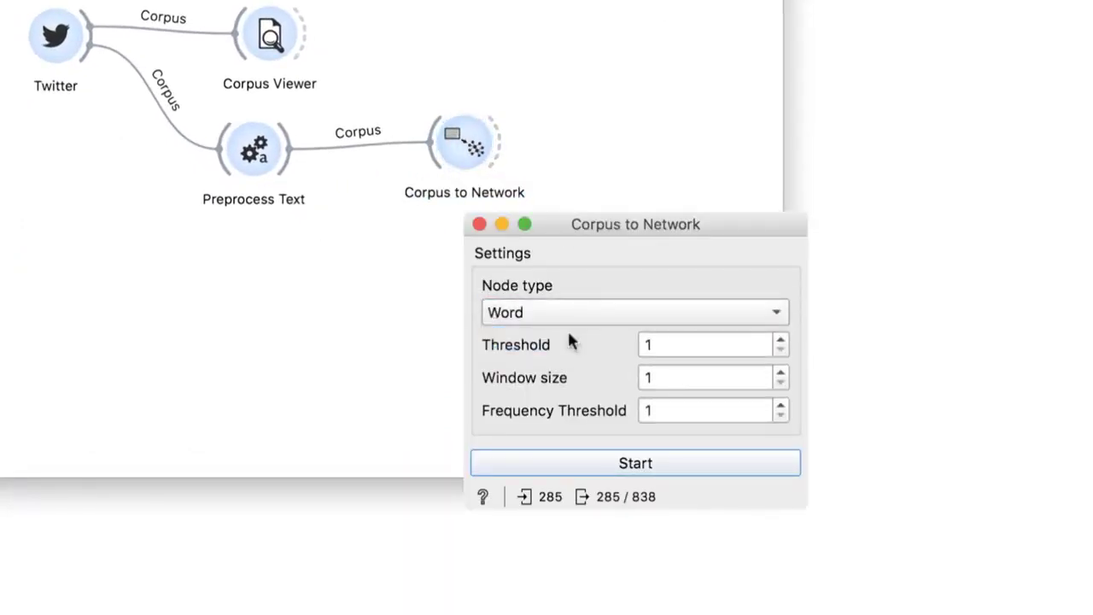
left_click(666, 377)
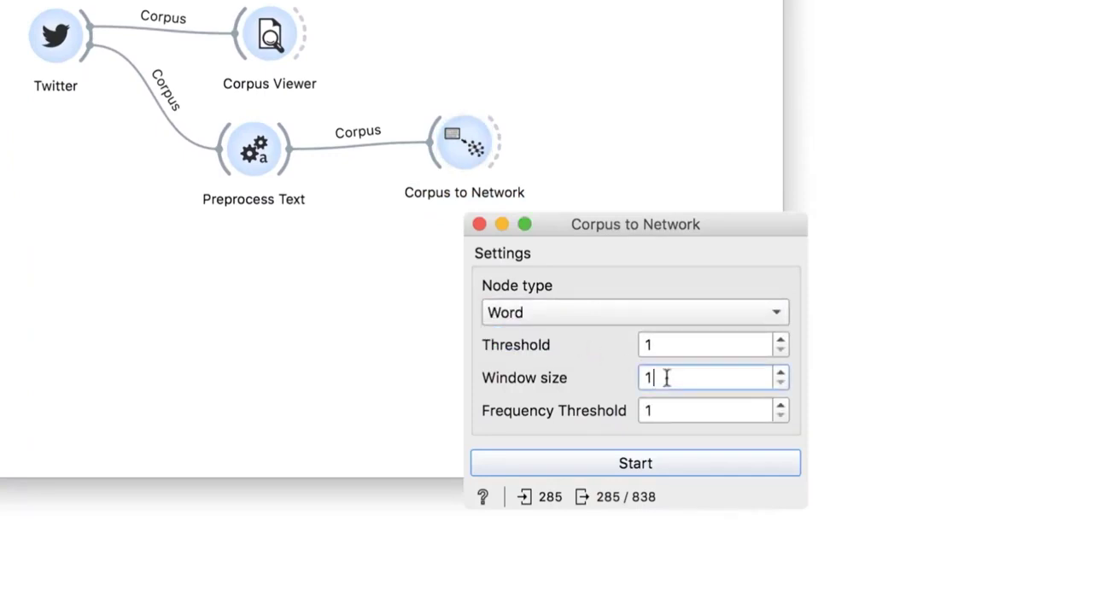
type("00")
left_click(676, 461)
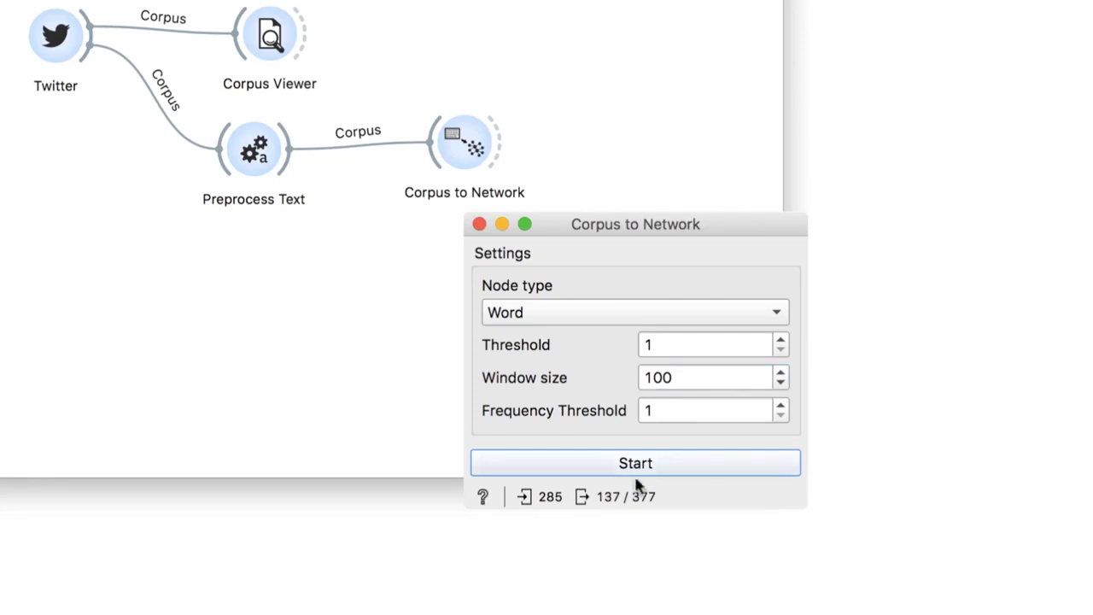
mouse_move(621, 497)
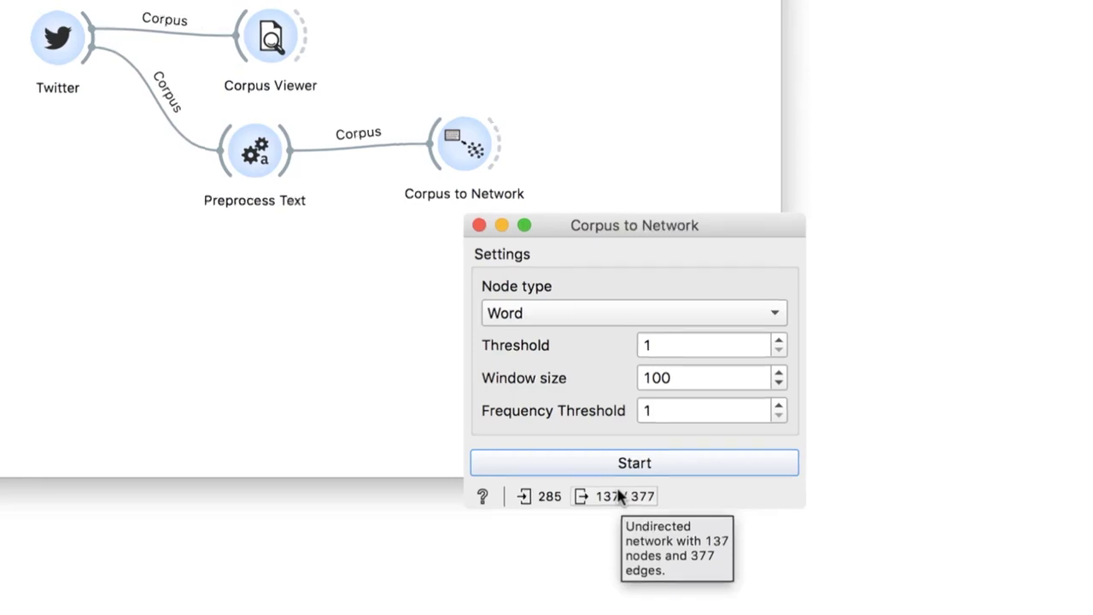
left_click(479, 224)
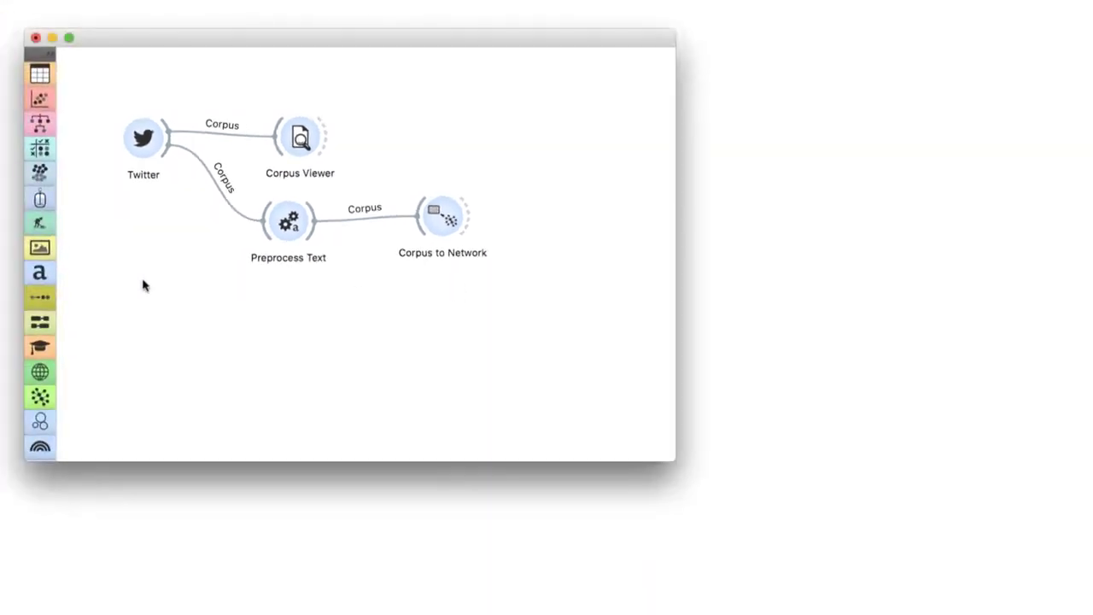
Step: Add a Network Explorer widget and connect the Corpus to Network output to it
left_click(39, 395)
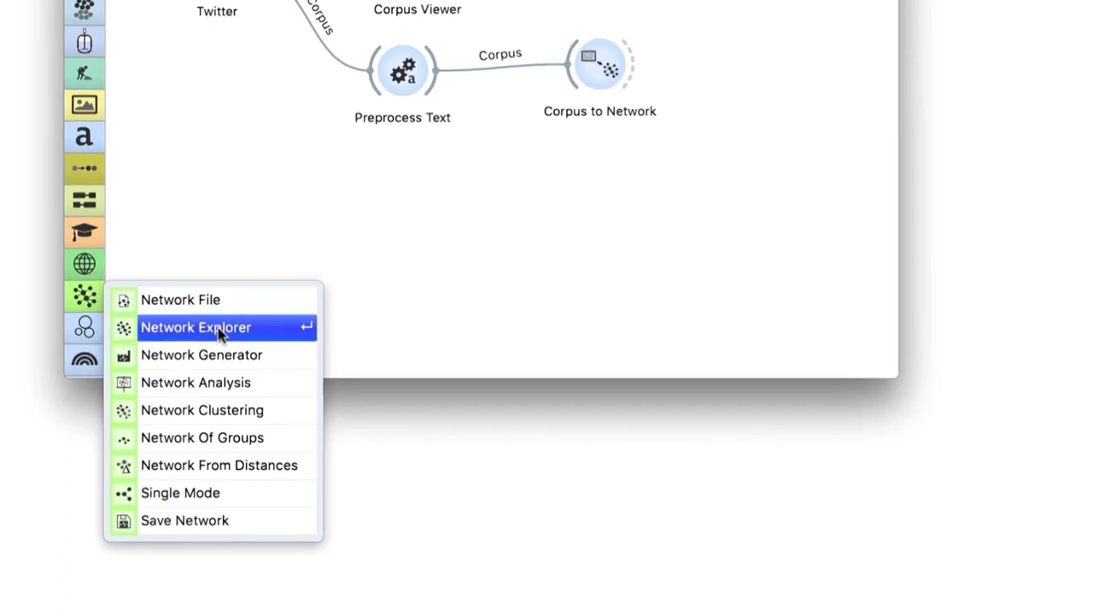
left_click(219, 329)
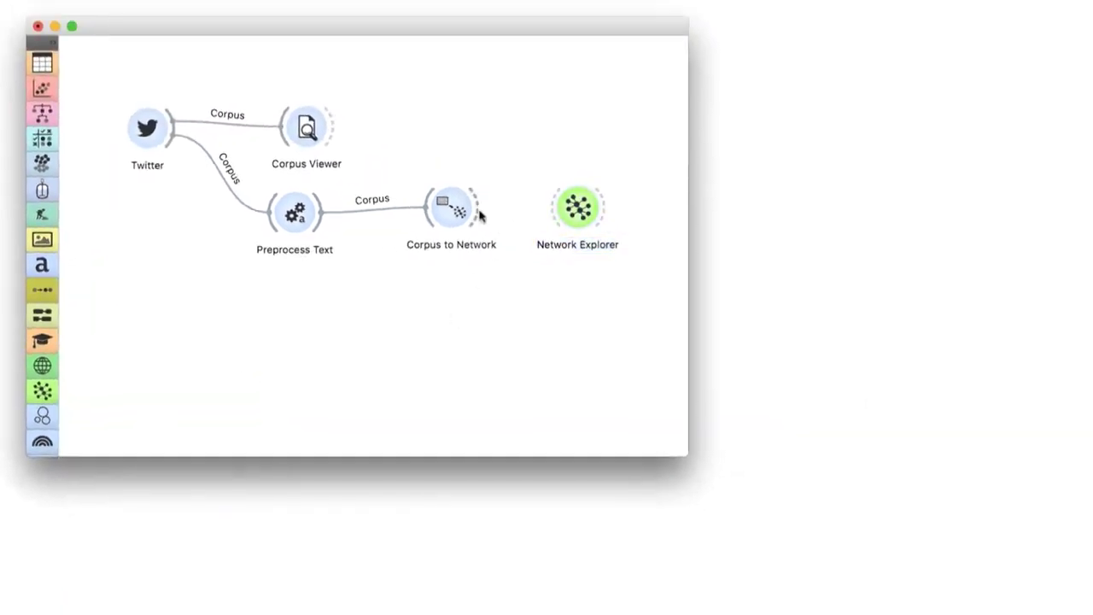
left_click_drag(479, 217, 549, 214)
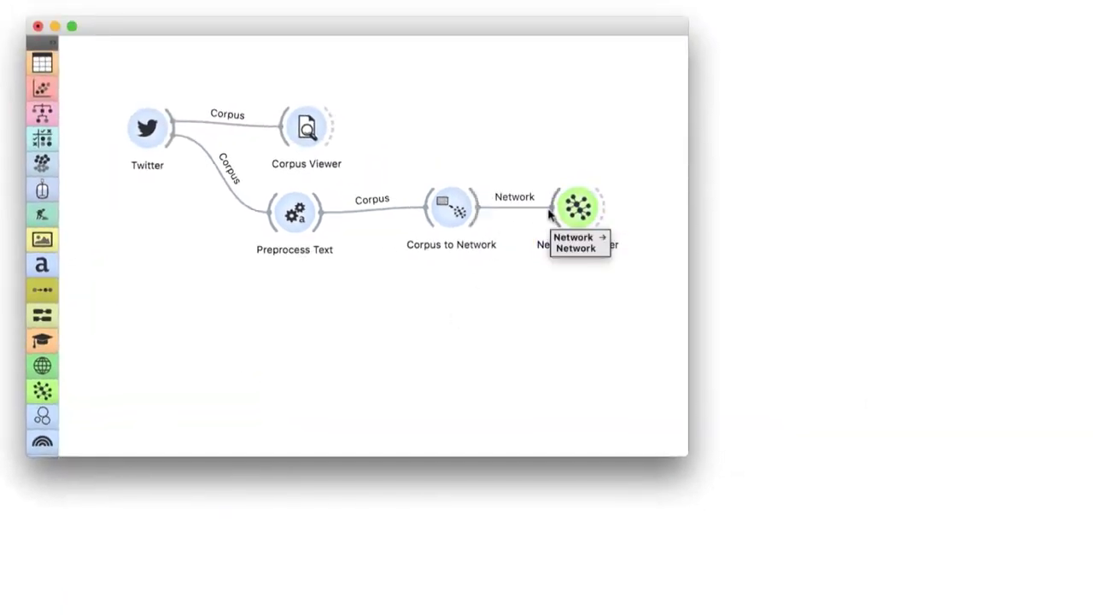
Step: Edit the link between Corpus to Network and Network Explorer so that Node Data also feeds Node Data
double_click(515, 207)
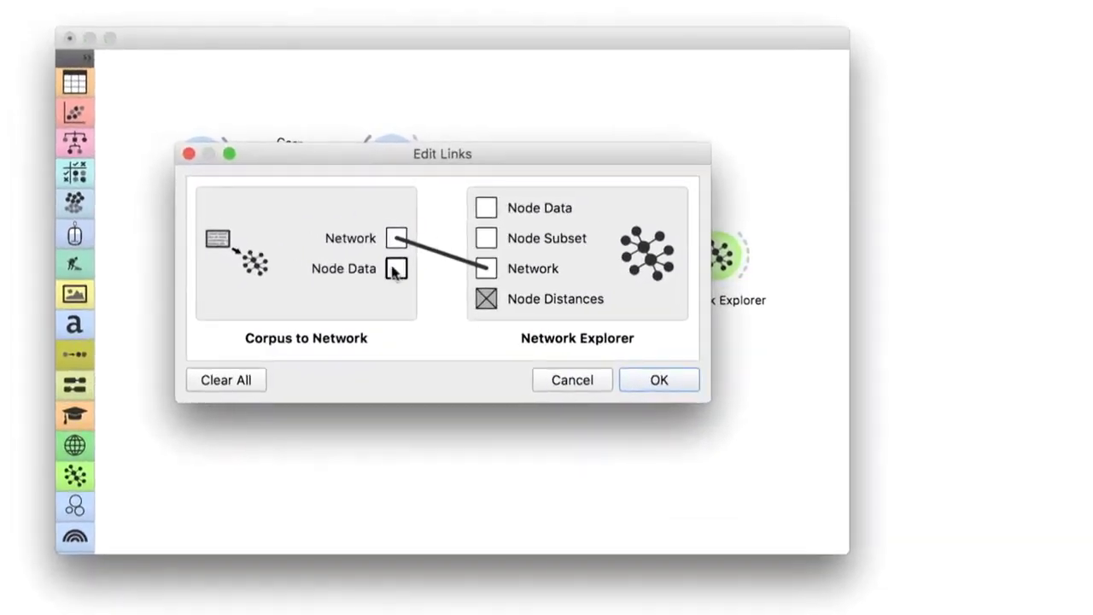
left_click_drag(314, 219, 329, 212)
left_click_drag(412, 261, 486, 209)
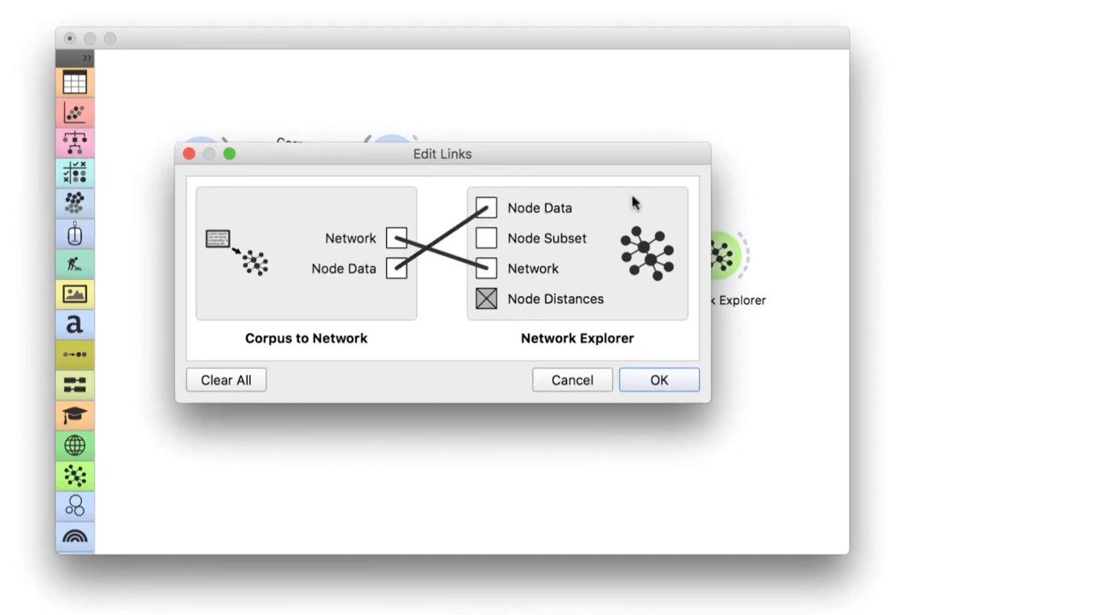
left_click(641, 379)
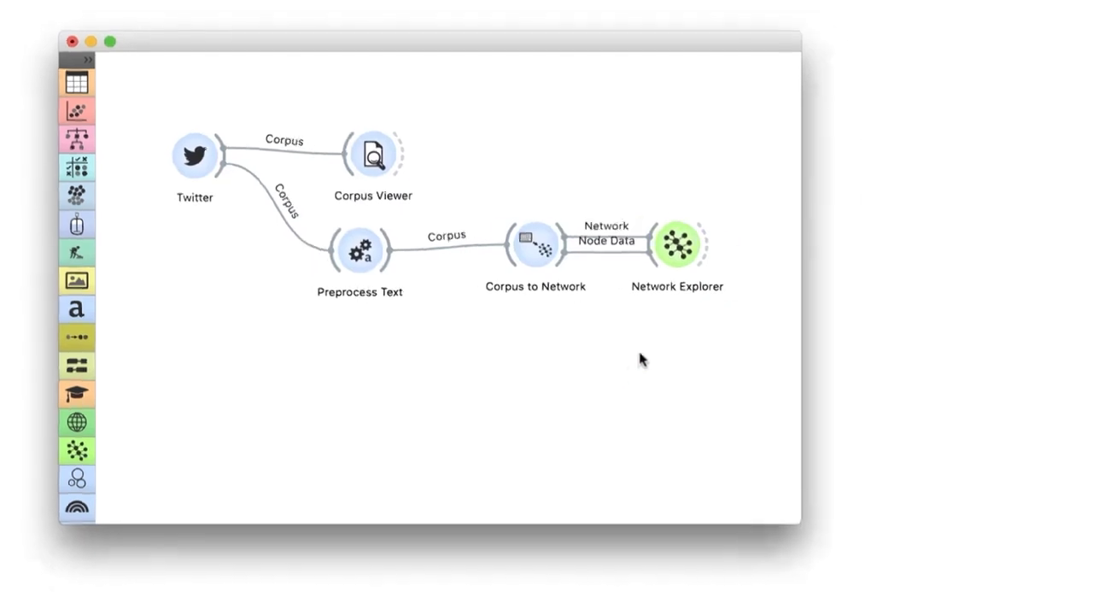
Step: Open Network Explorer in an enlarged window, size the nodes by word_frequency, and label them by word
left_click(717, 254)
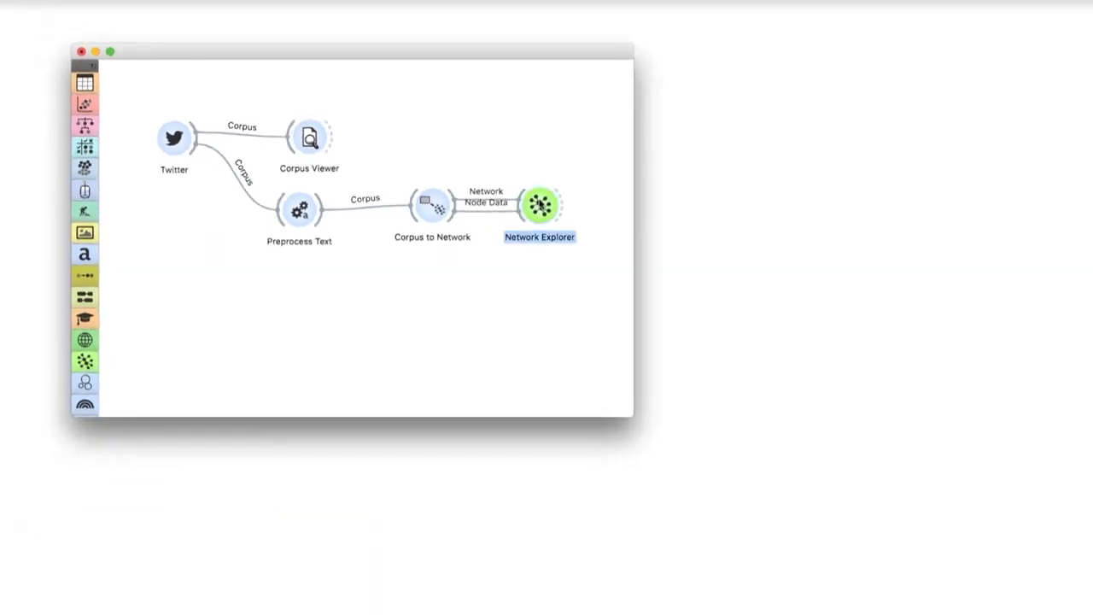
double_click(540, 204)
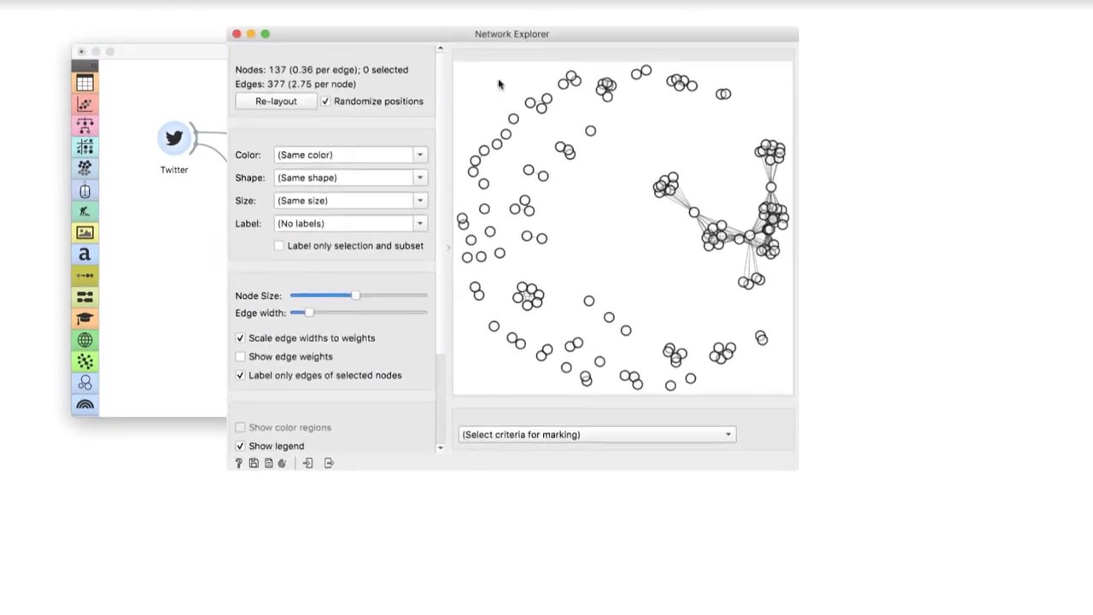
left_click_drag(798, 467, 970, 603)
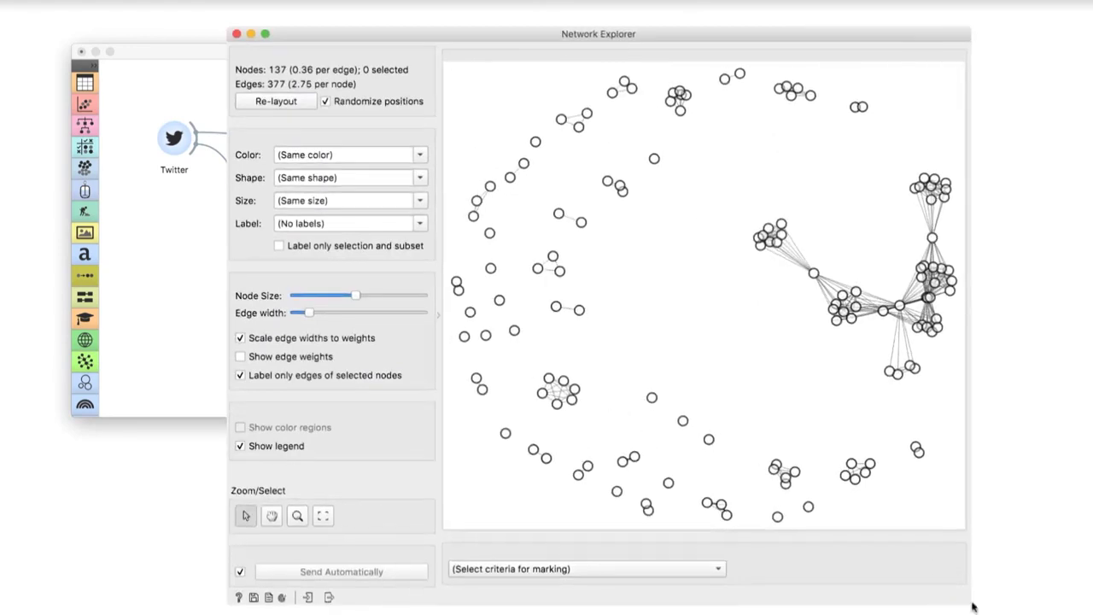
left_click(313, 207)
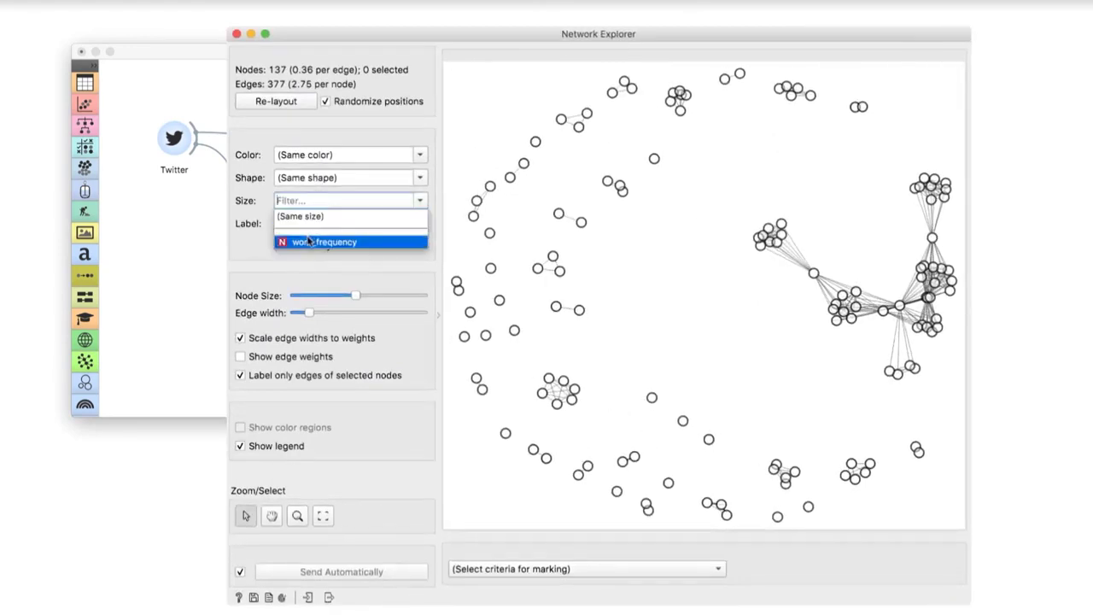
left_click(308, 241)
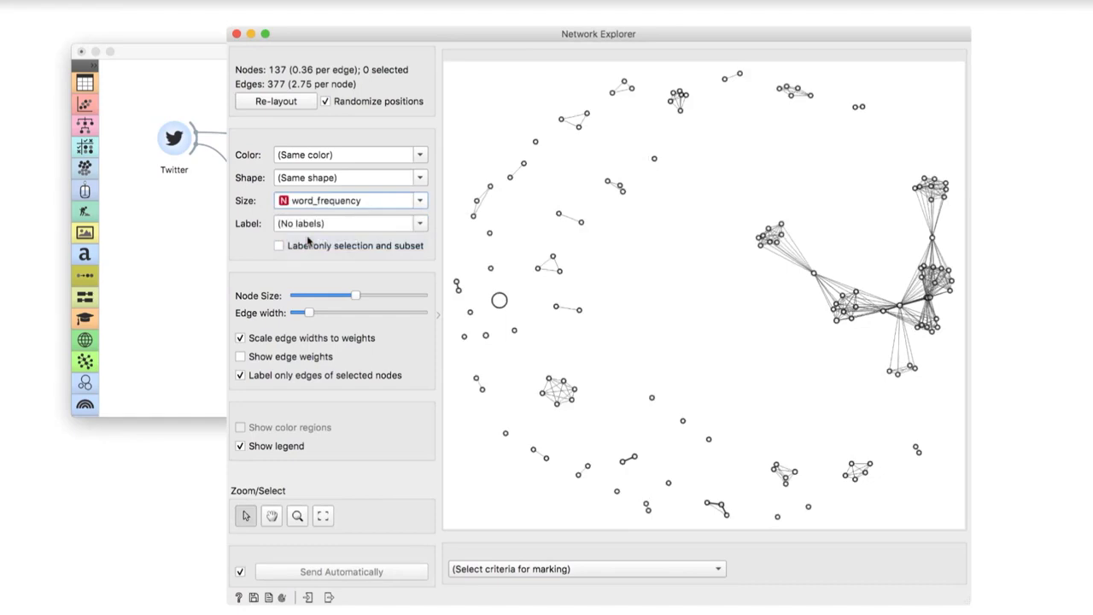
left_click(417, 227)
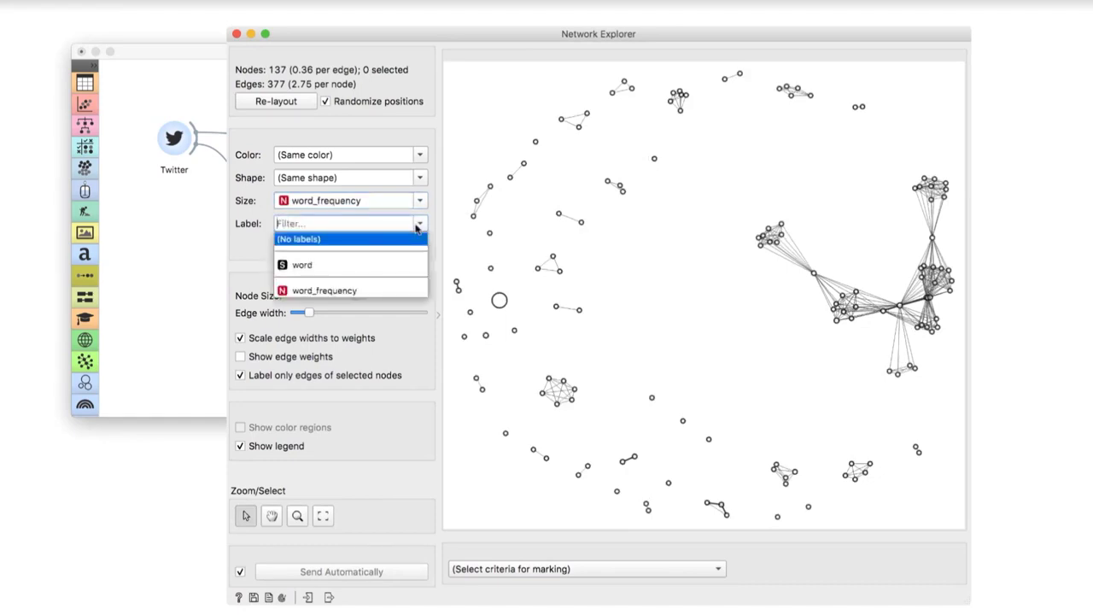
left_click(308, 266)
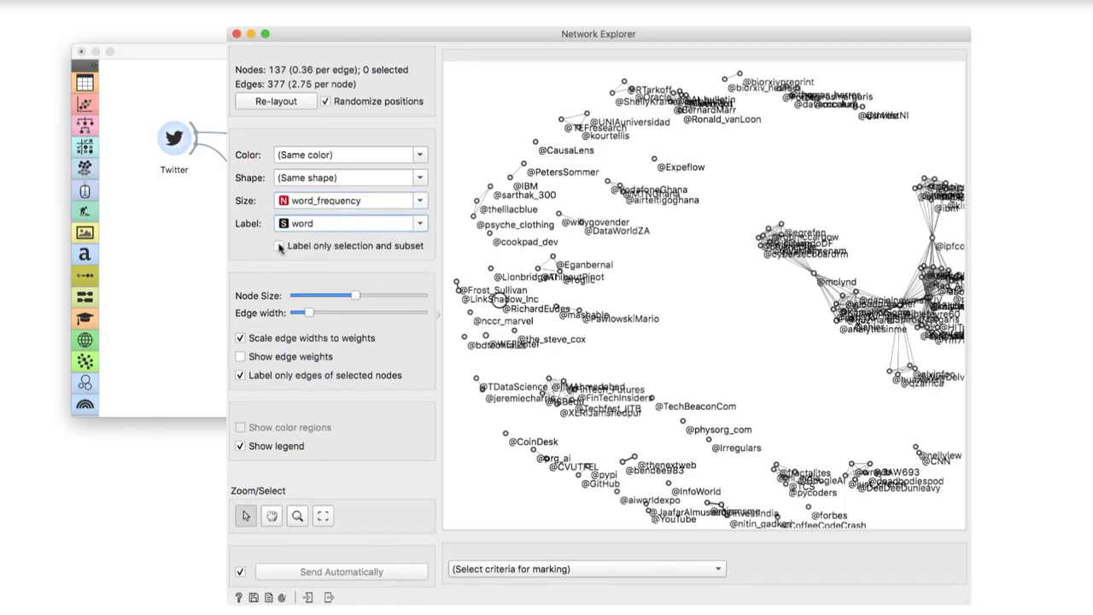
Step: Limit node labels to the selection and subset, and select the large connected component followed by the largest isolated node
left_click(279, 246)
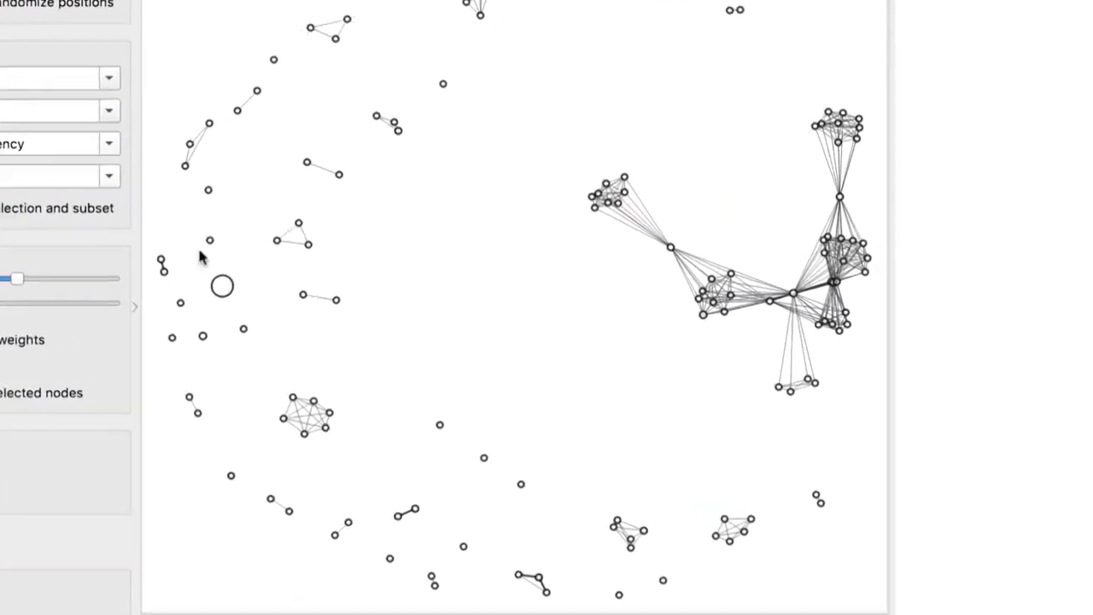
left_click_drag(522, 92, 861, 435)
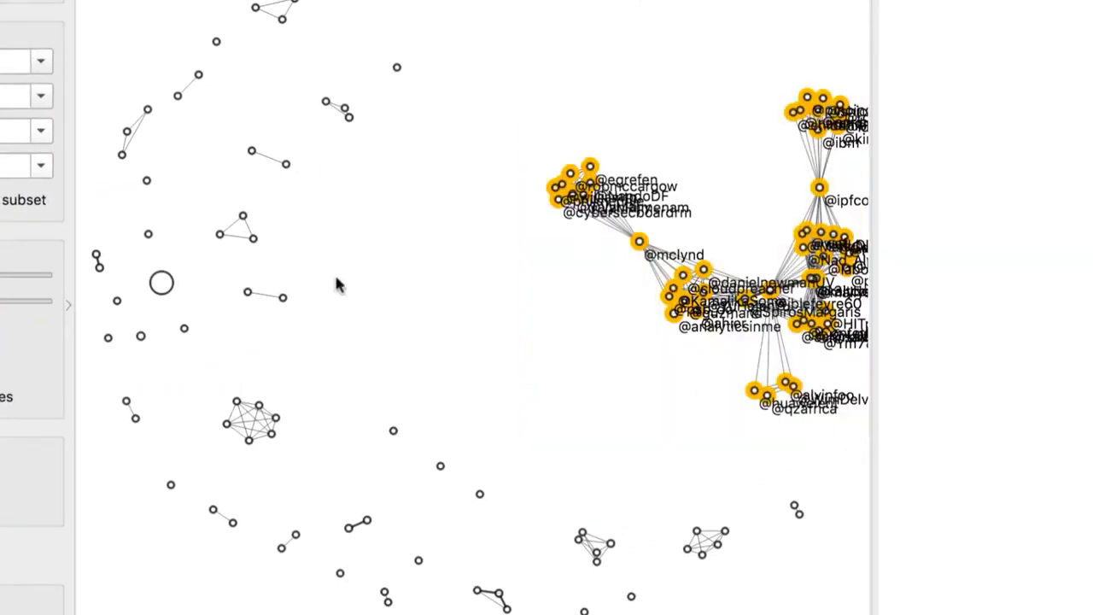
left_click(163, 285)
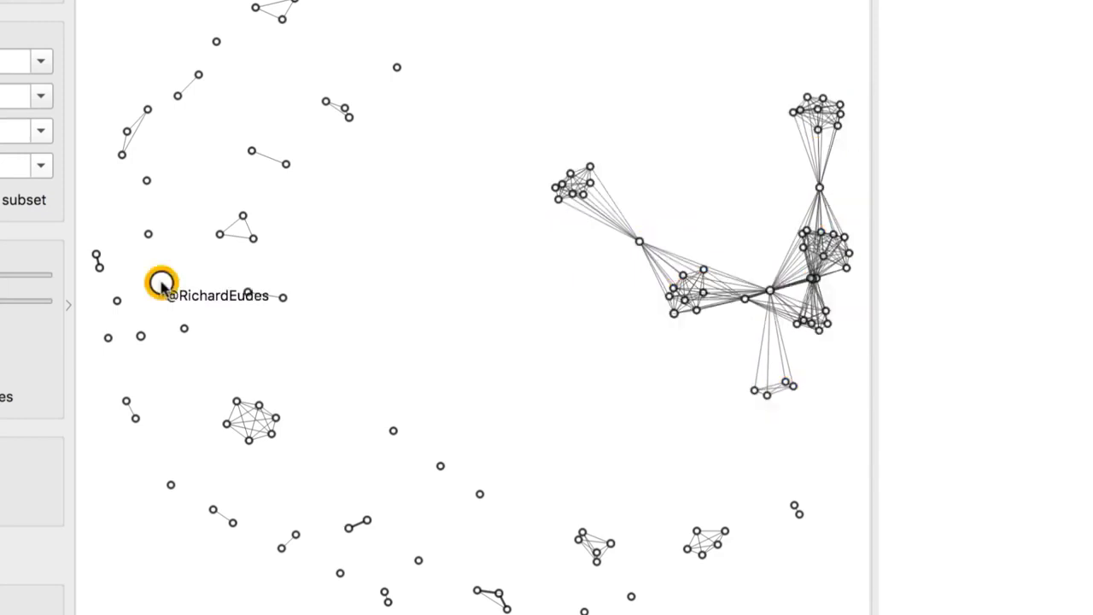
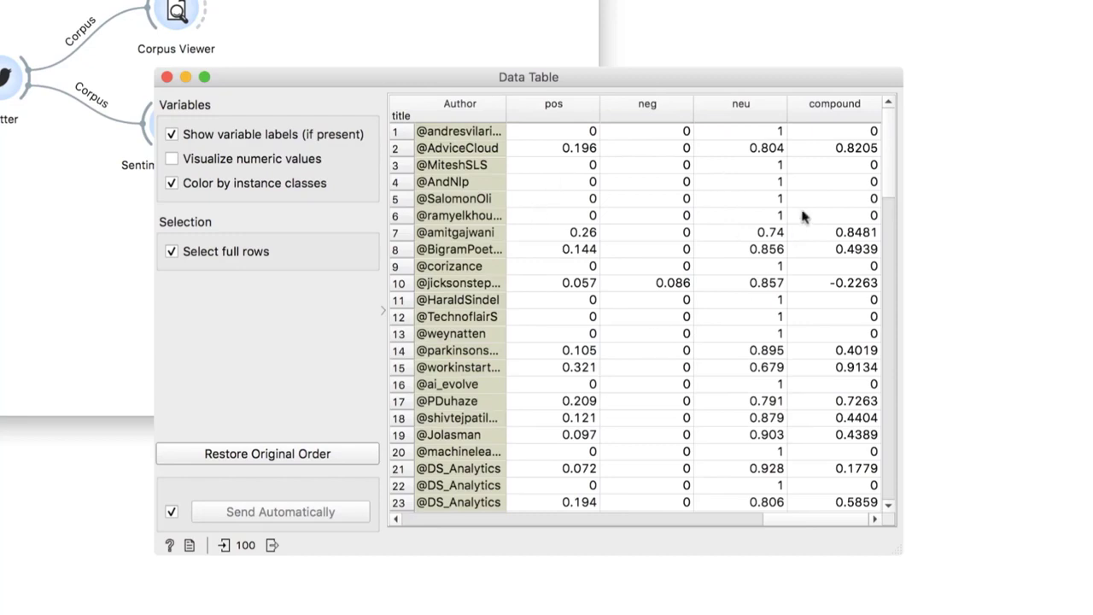
Step: Sort the Data Table by compound score in ascending and then descending order, and close the table
left_click(825, 106)
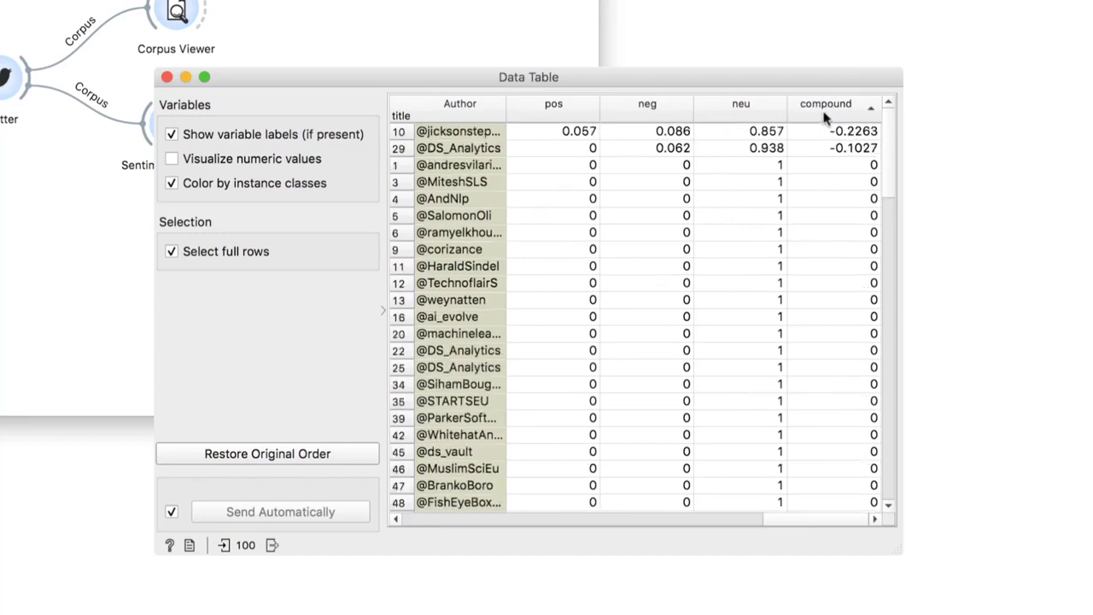
left_click(824, 110)
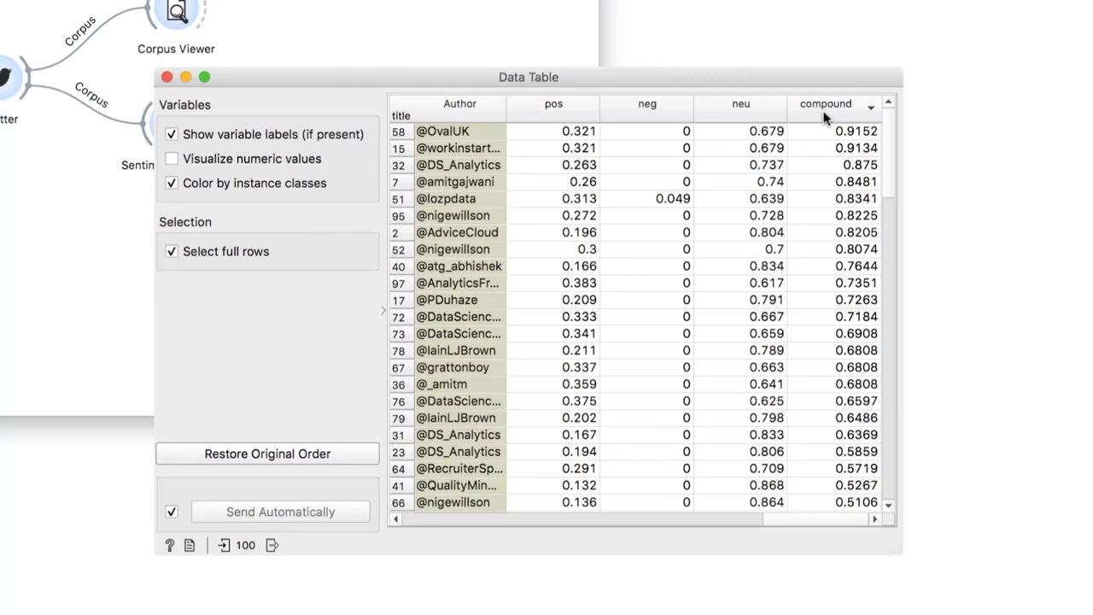
left_click(167, 77)
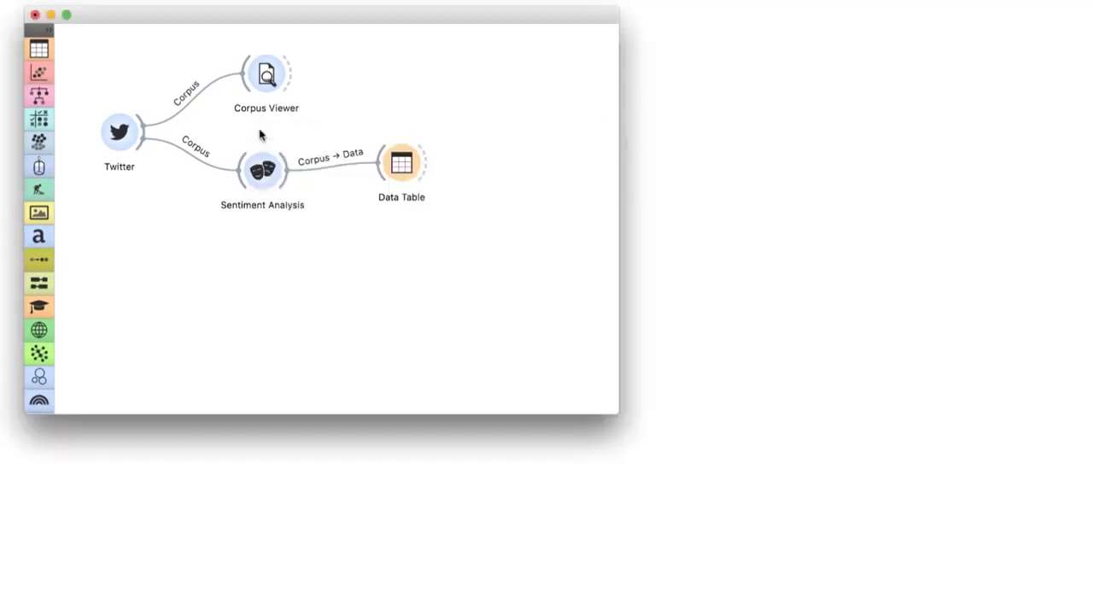
Step: Replace the Data Table with a Heat Map connected to Sentiment Analysis, and open the Heat Map
left_click(401, 164)
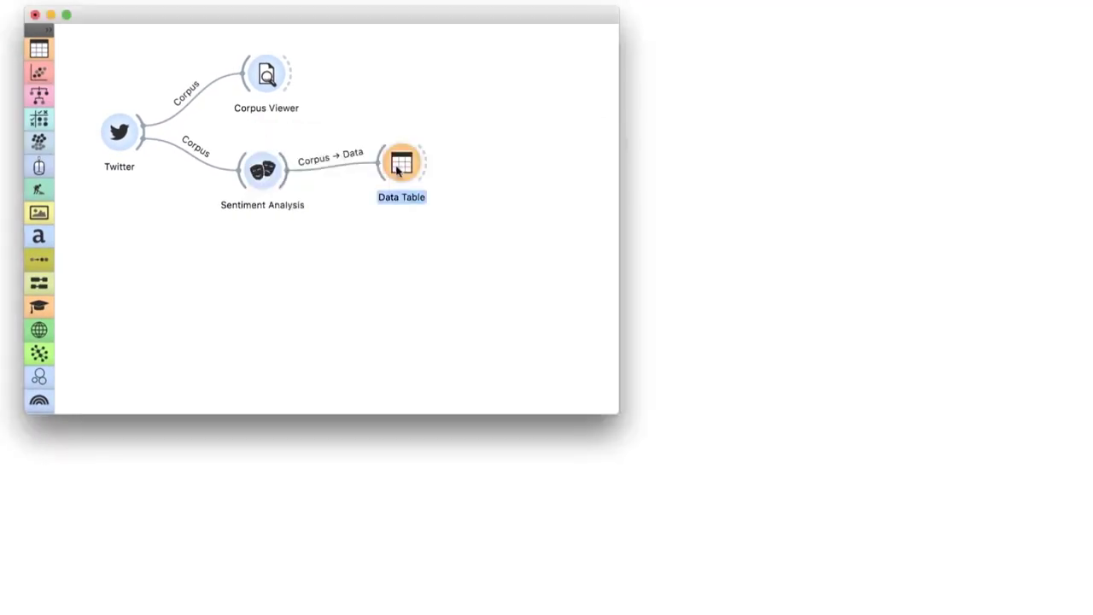
key("Delete")
left_click_drag(293, 171, 342, 173)
left_click(401, 231)
double_click(369, 173)
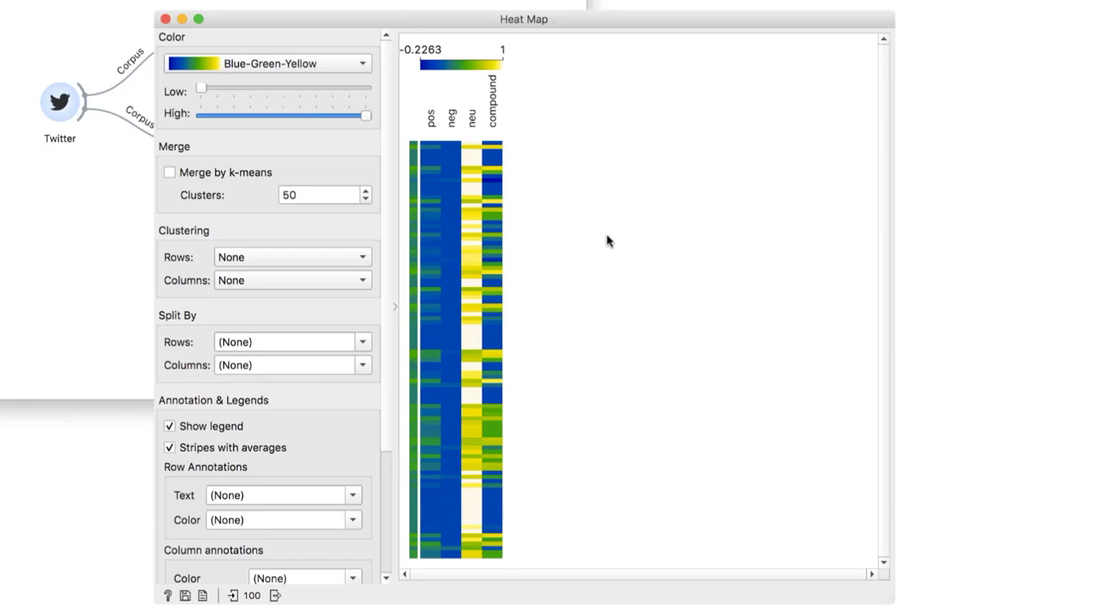
Step: Set row clustering to Clustering (opt. ordering) and select the small uppermost cluster with the lowest compound scores in the dendrogram
left_click(339, 259)
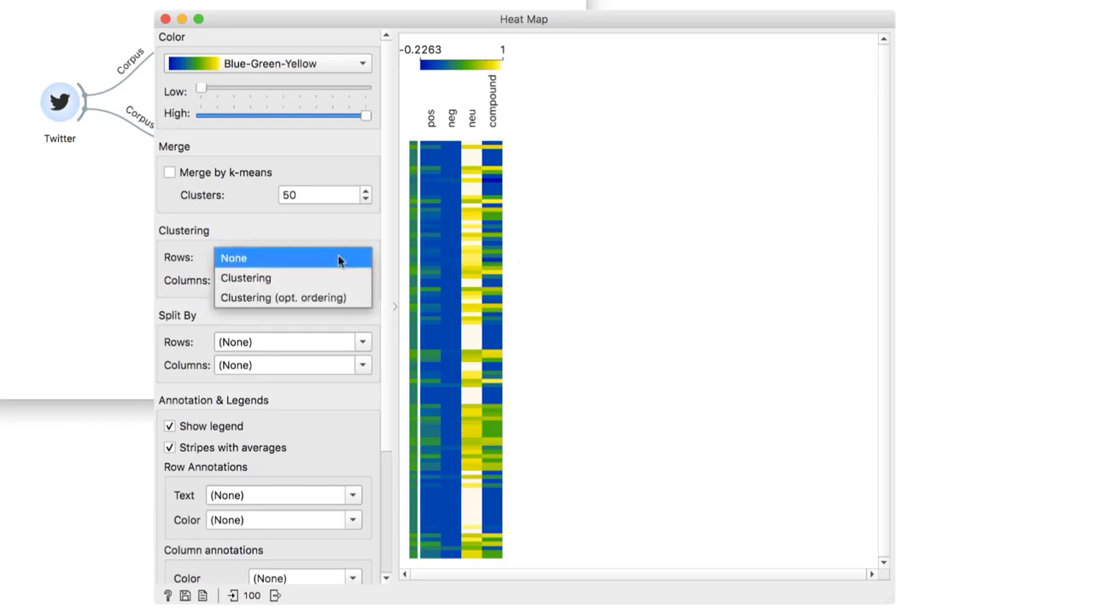
left_click(275, 298)
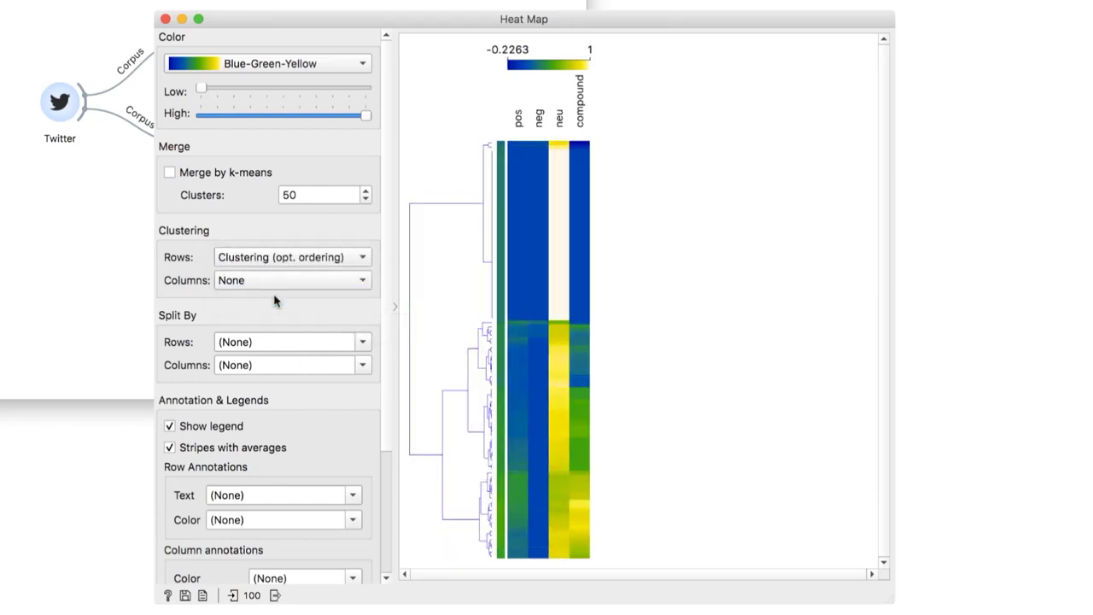
mouse_move(561, 149)
mouse_move(561, 443)
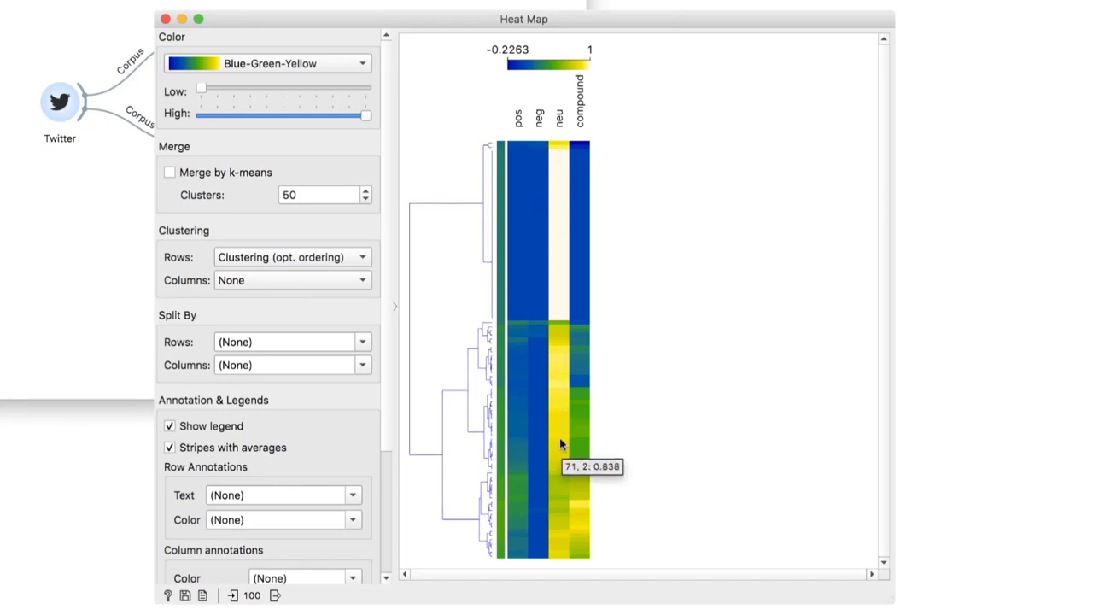
left_click(490, 146)
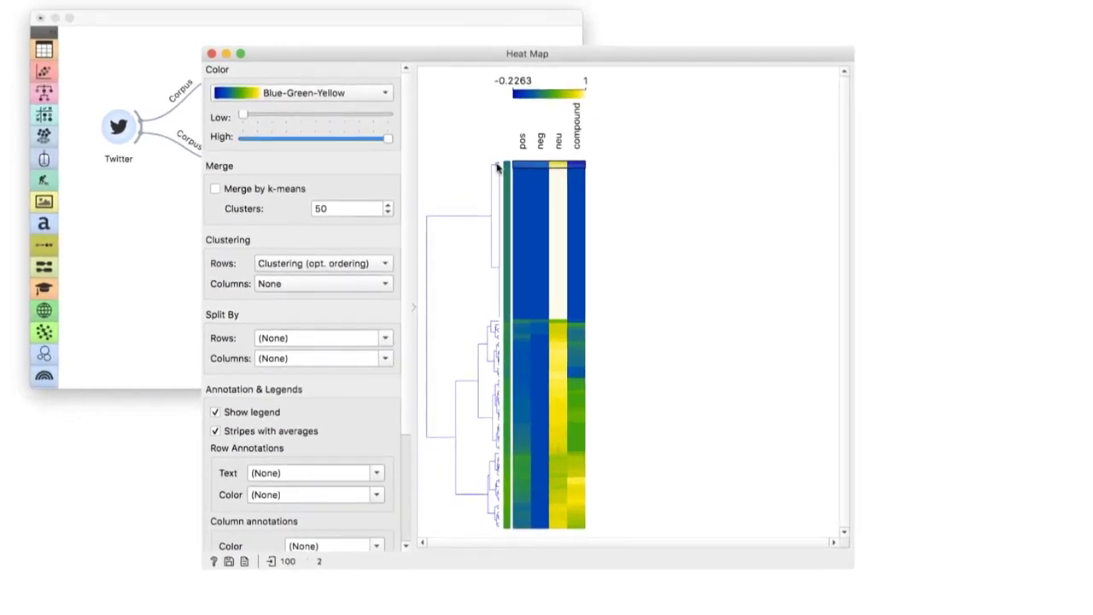
Step: Connect a new Corpus Viewer to the Heat Map, open it with both tweets selected, and widen the content area
left_click(170, 220)
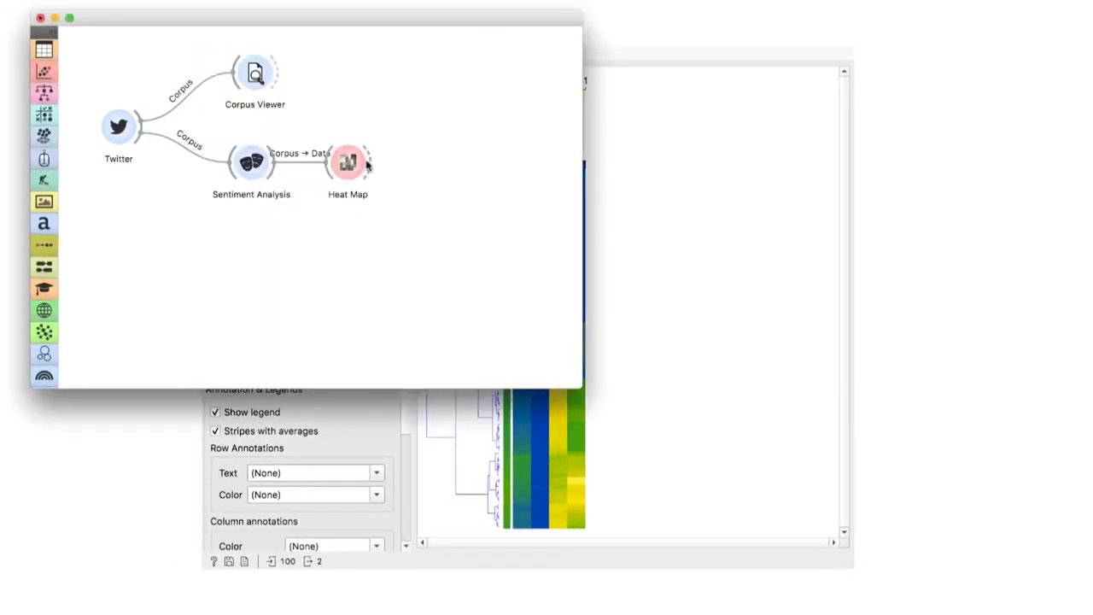
left_click_drag(368, 165, 432, 166)
left_click(491, 198)
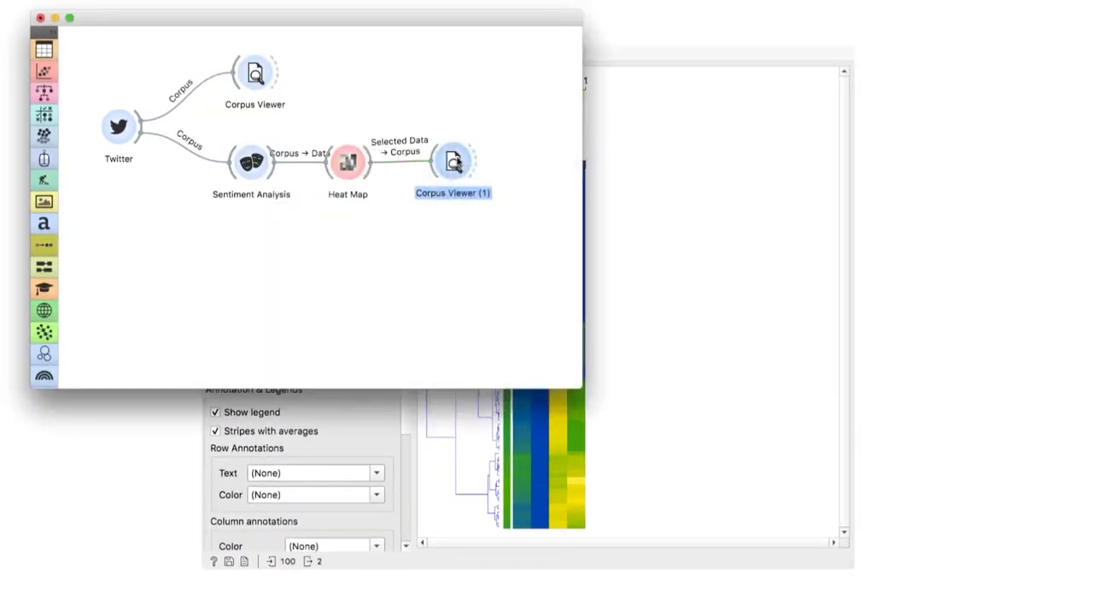
double_click(455, 163)
left_click_drag(517, 78, 519, 92)
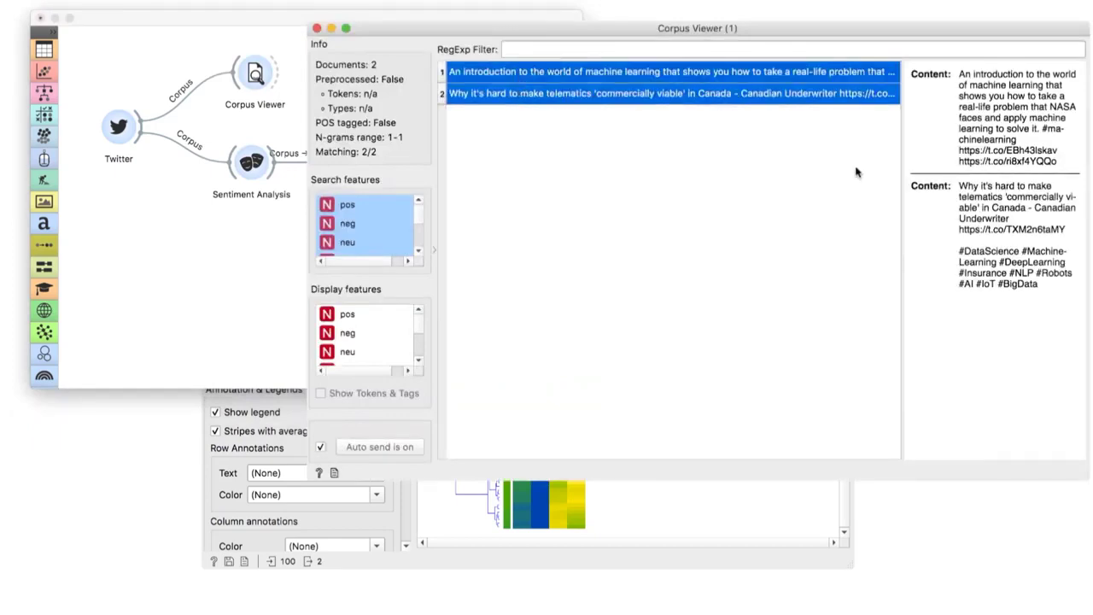
left_click_drag(901, 186, 681, 185)
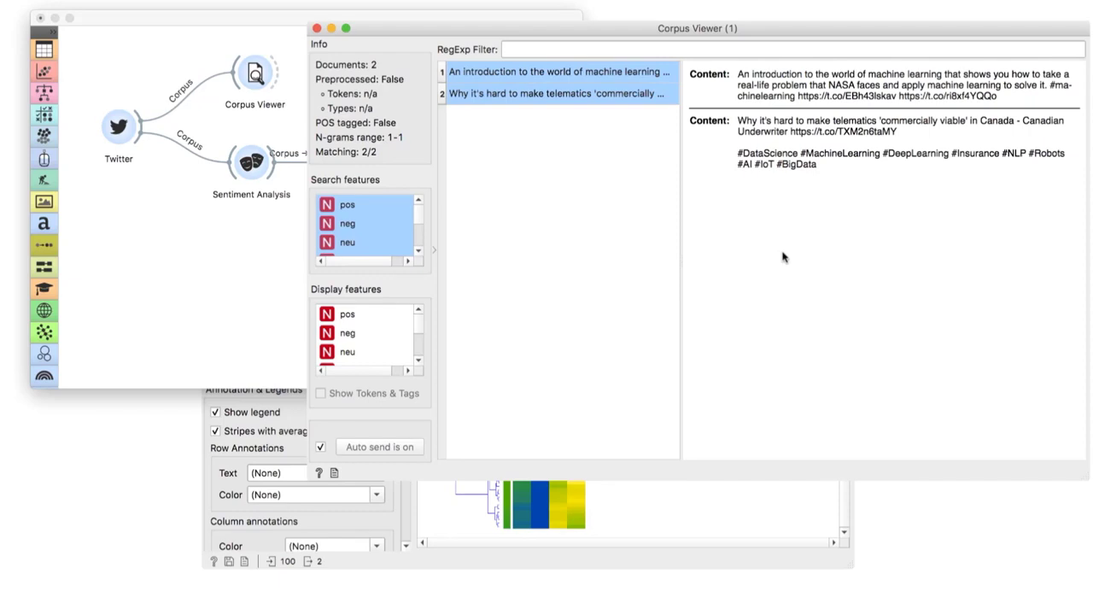
Step: Select the lowest main cluster, with high compound scores, in the Heat Map and read all its tweets in Corpus Viewer (1)
left_click(296, 422)
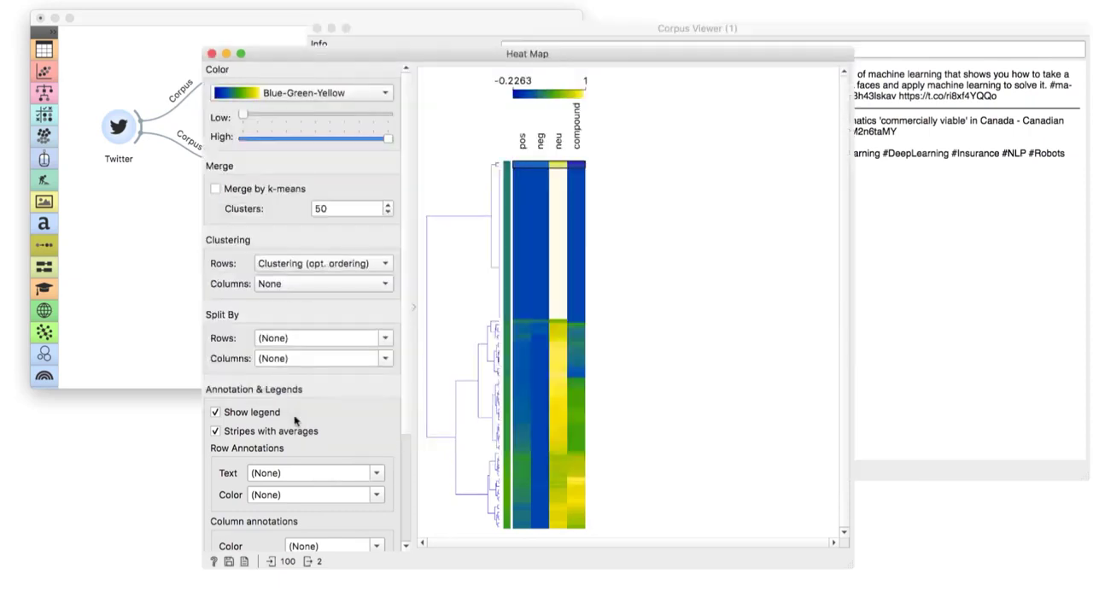
left_click(496, 514)
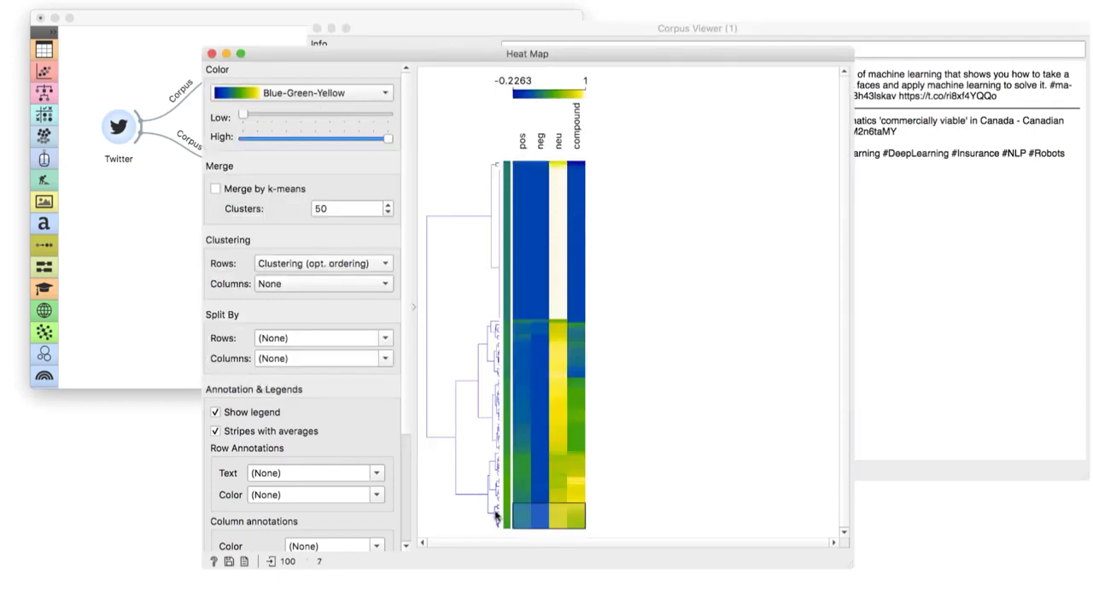
left_click(492, 505)
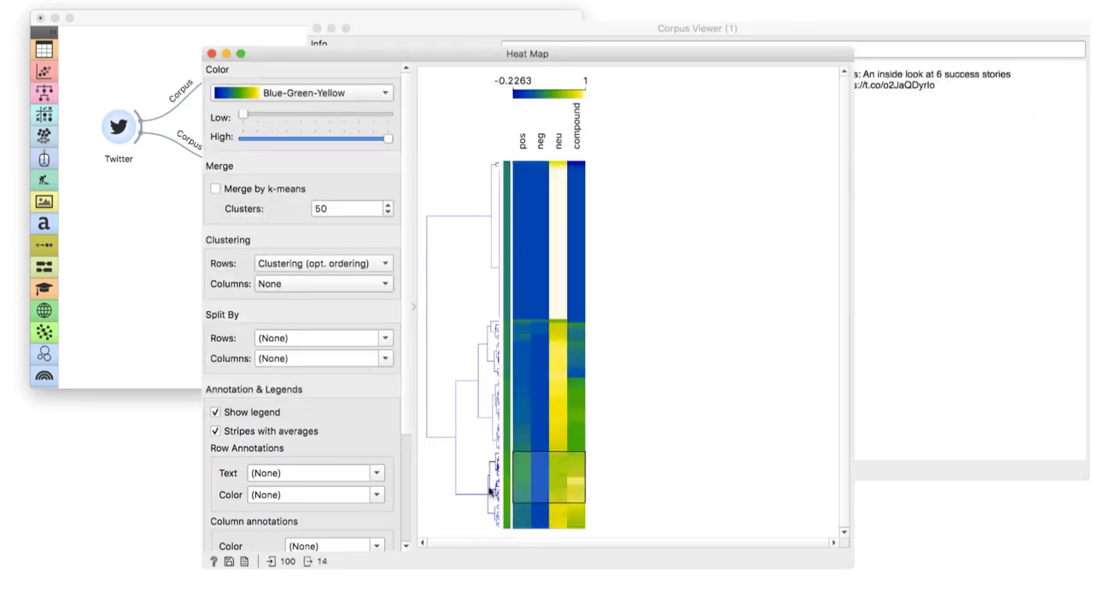
left_click(880, 31)
key("super+a")
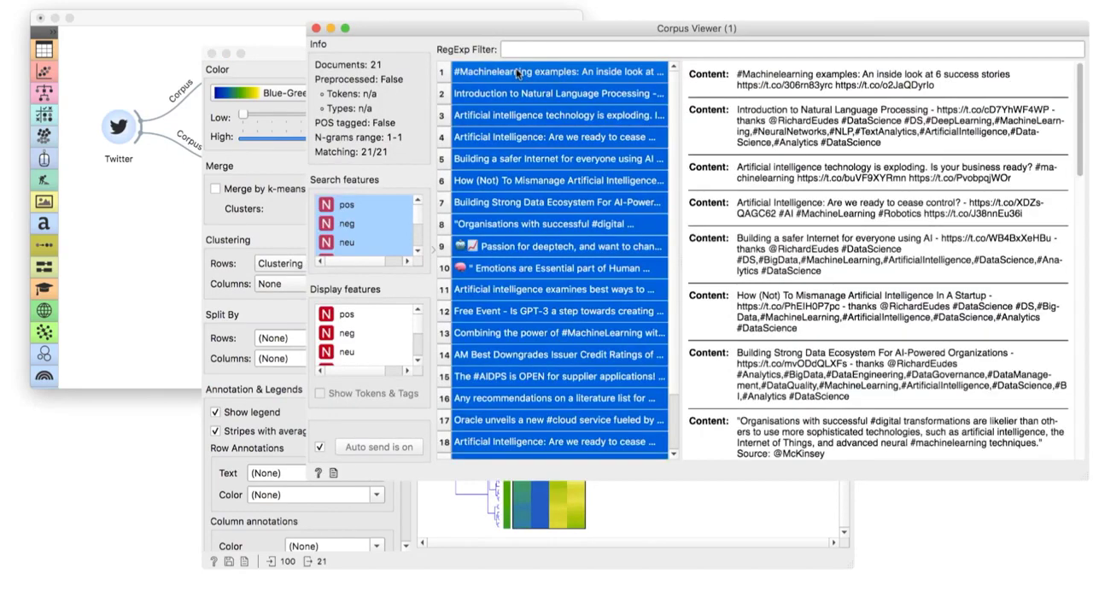
scroll(851, 248, "down", 1)
scroll(851, 247, "down", 1)
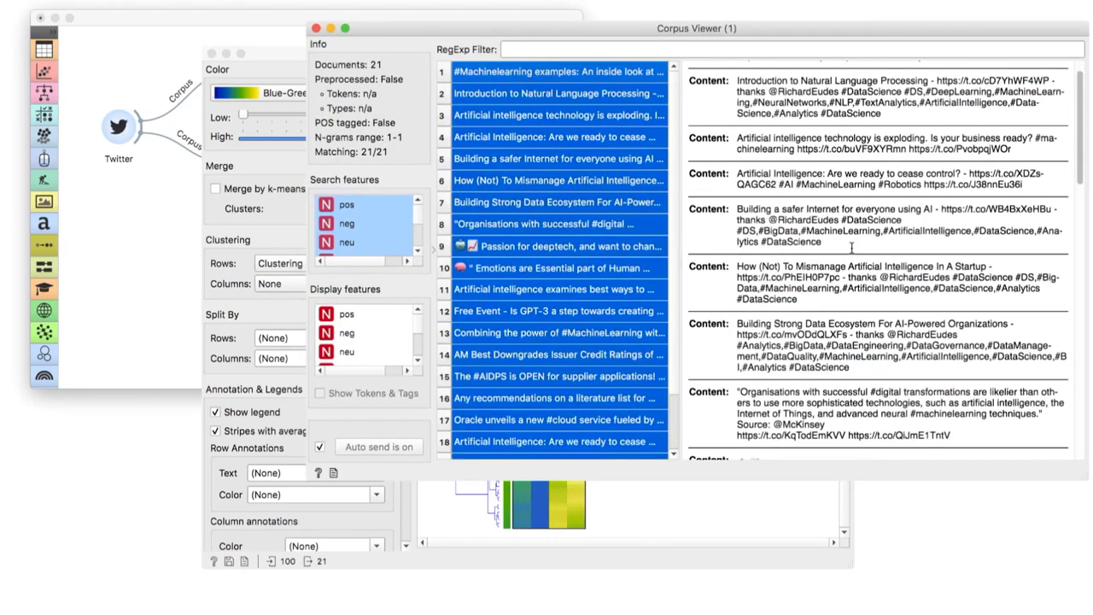
scroll(851, 248, "down", 2)
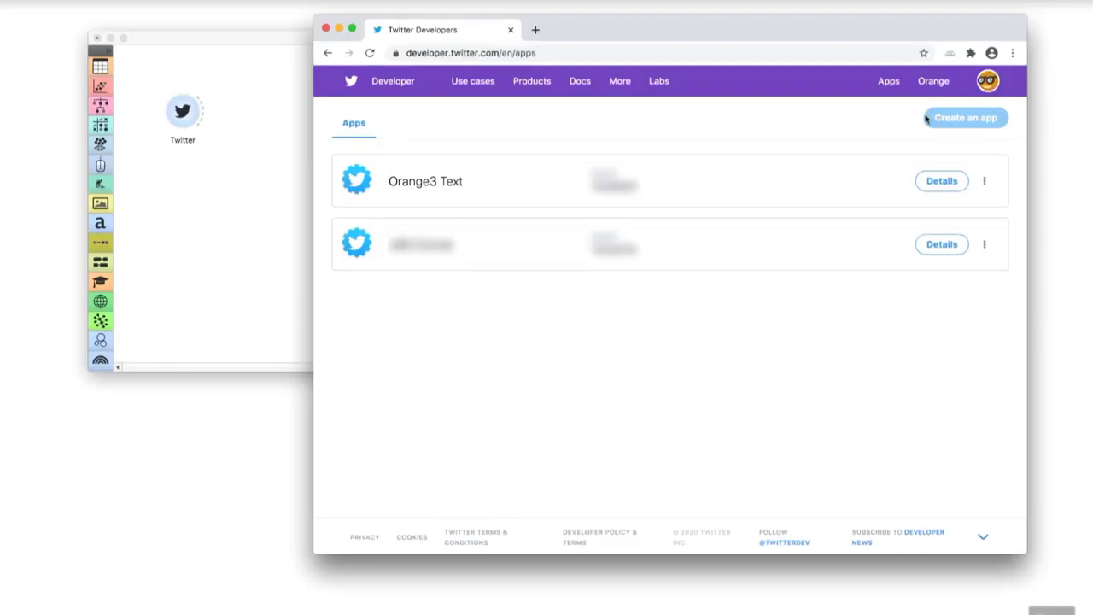
Step: Open the keys and tokens of the Orange3 Text app on Twitter Developers and select its API key
left_click(920, 182)
left_click(506, 153)
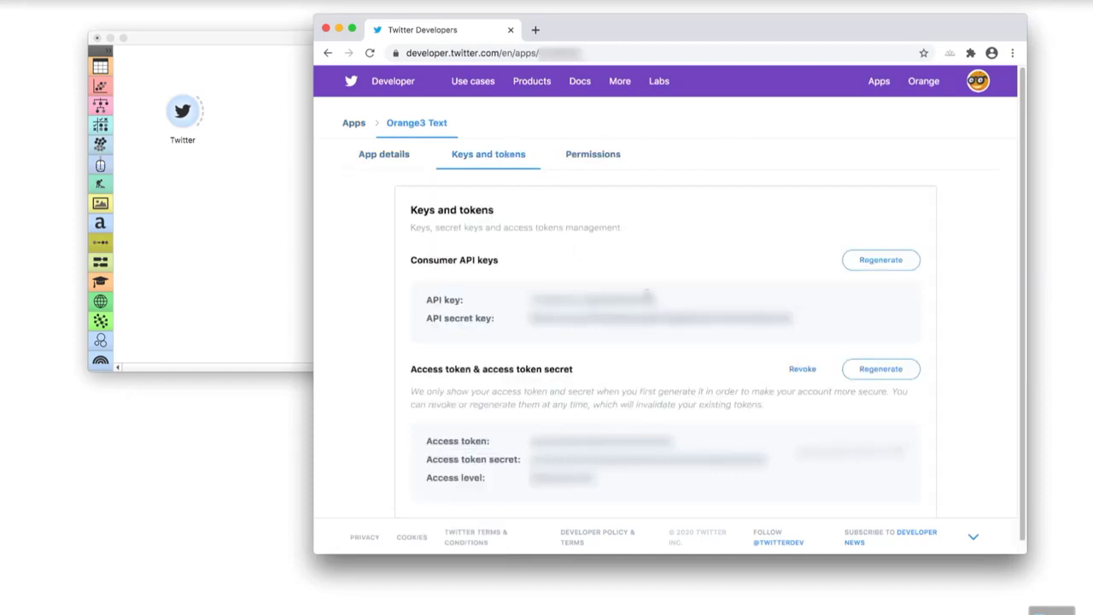
double_click(592, 299)
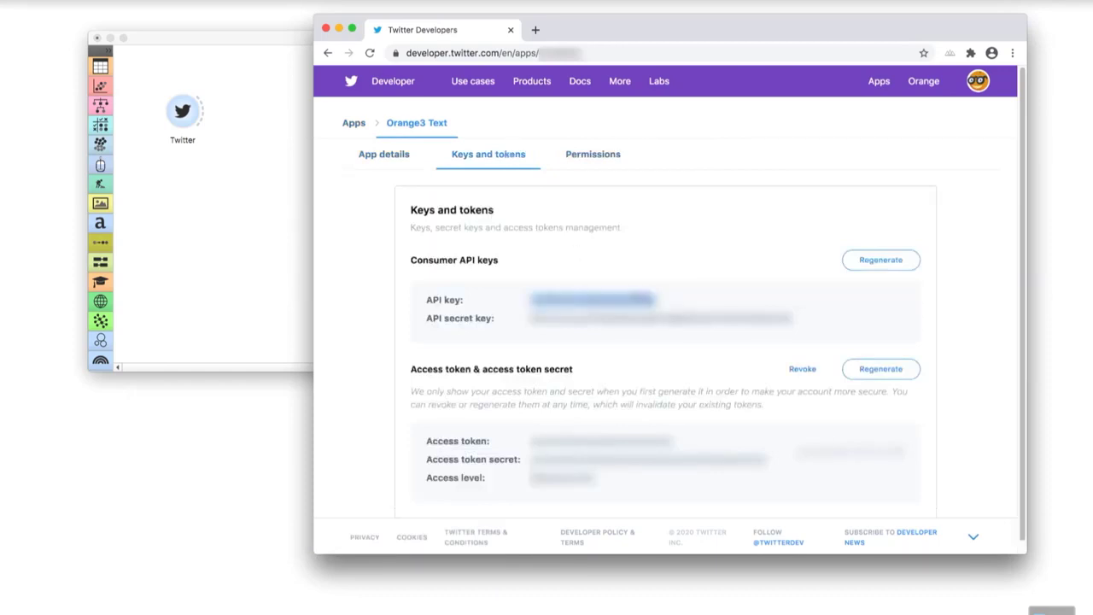
Step: Switch to Orange, open the Twitter widget's API credentials, and accept the API key and secret
double_click(179, 120)
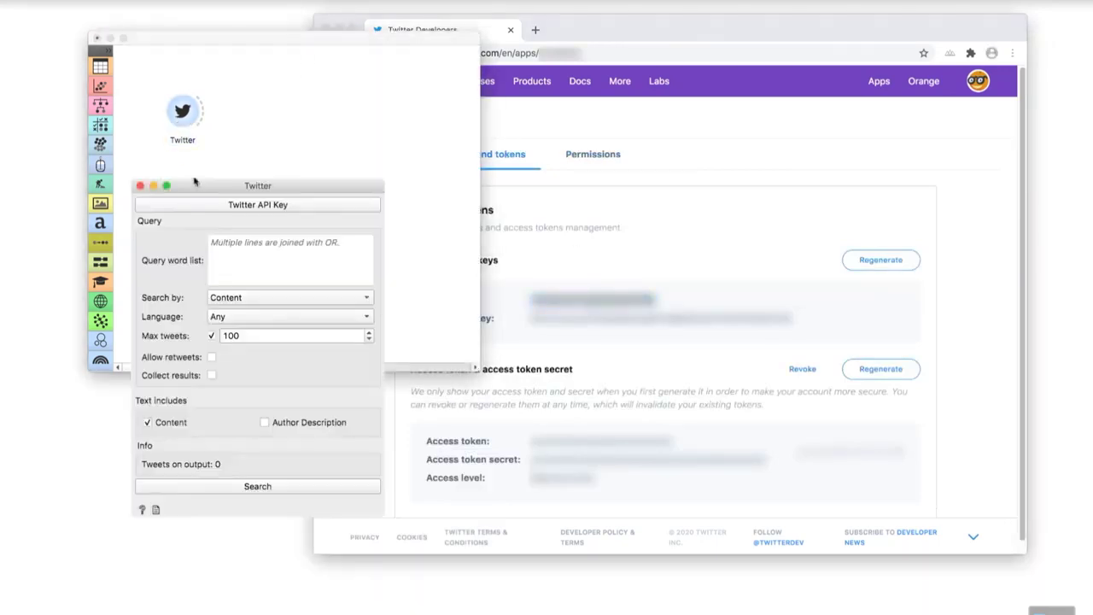
left_click(200, 204)
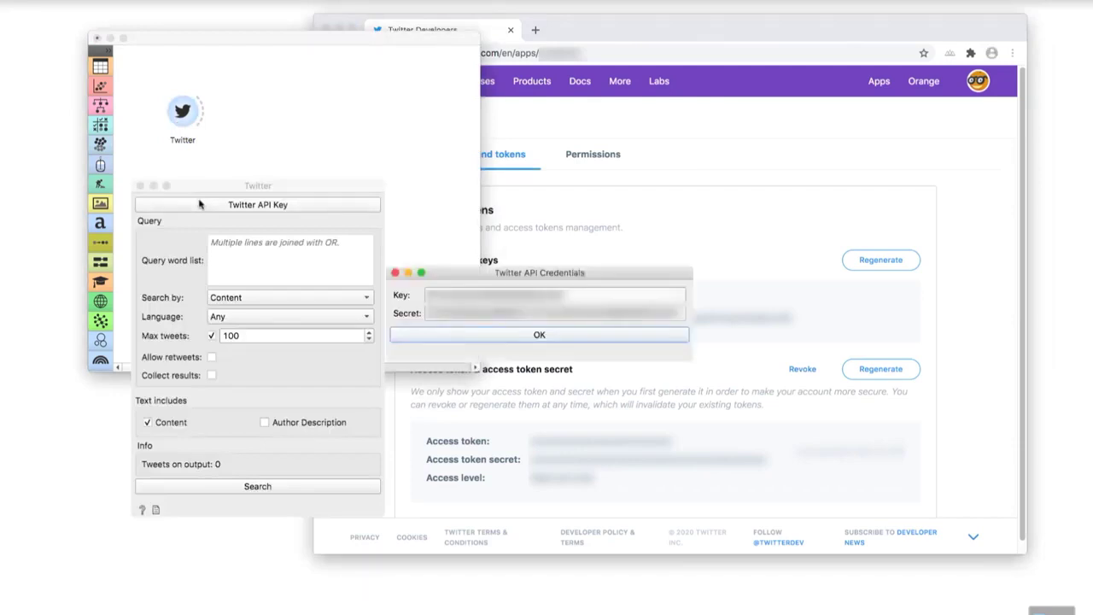
left_click(451, 335)
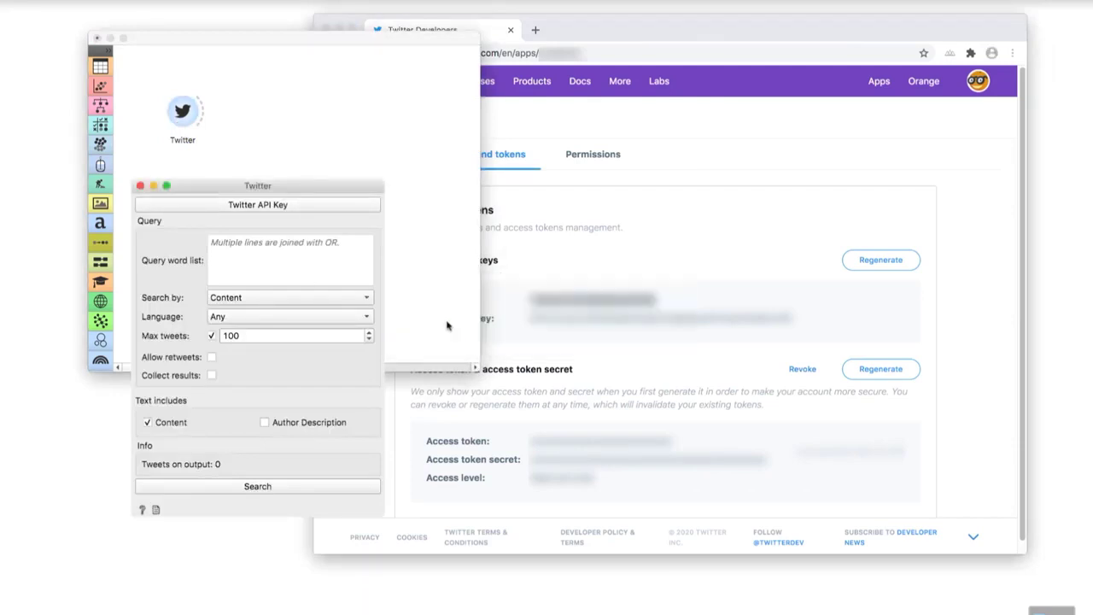
Step: Retrieve English tweets containing #machinelearning with a maximum of 100 tweets, and close the Twitter widget
left_click_drag(349, 185, 513, 118)
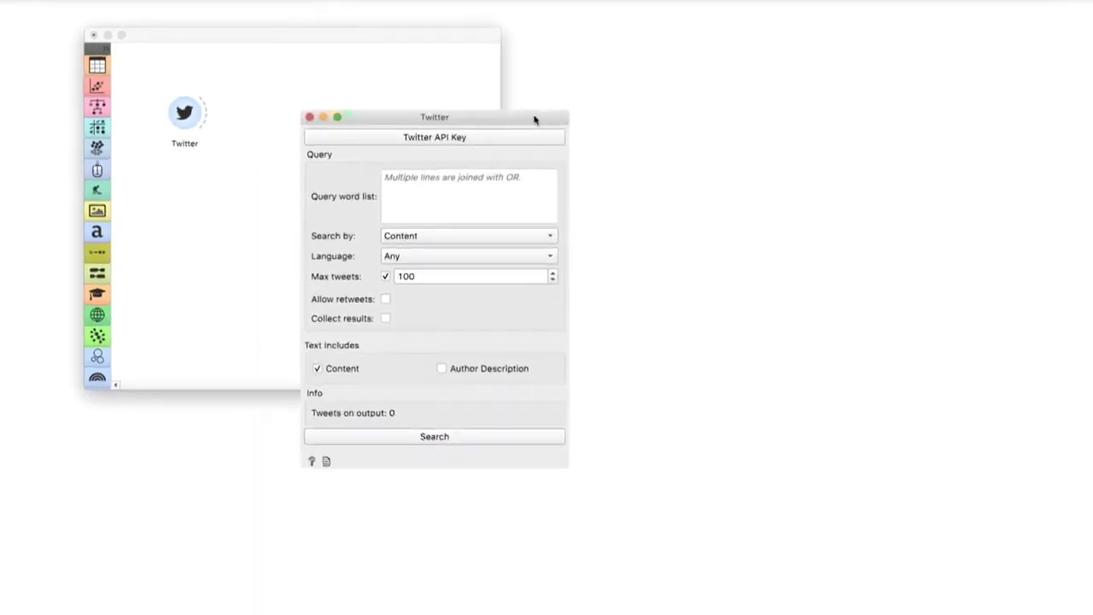
left_click(474, 183)
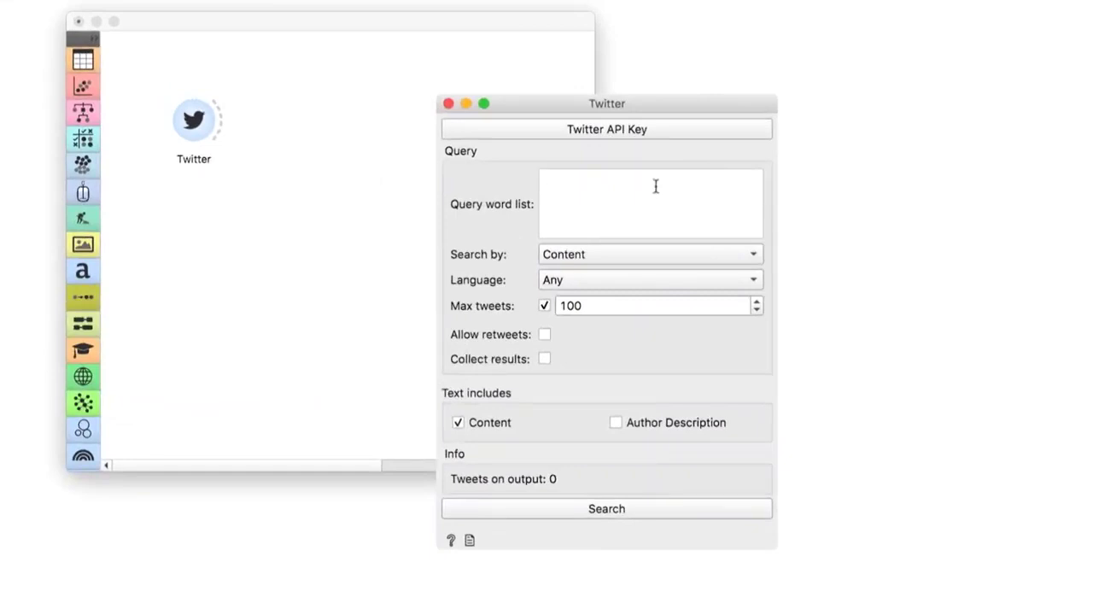
type("#machinelearning")
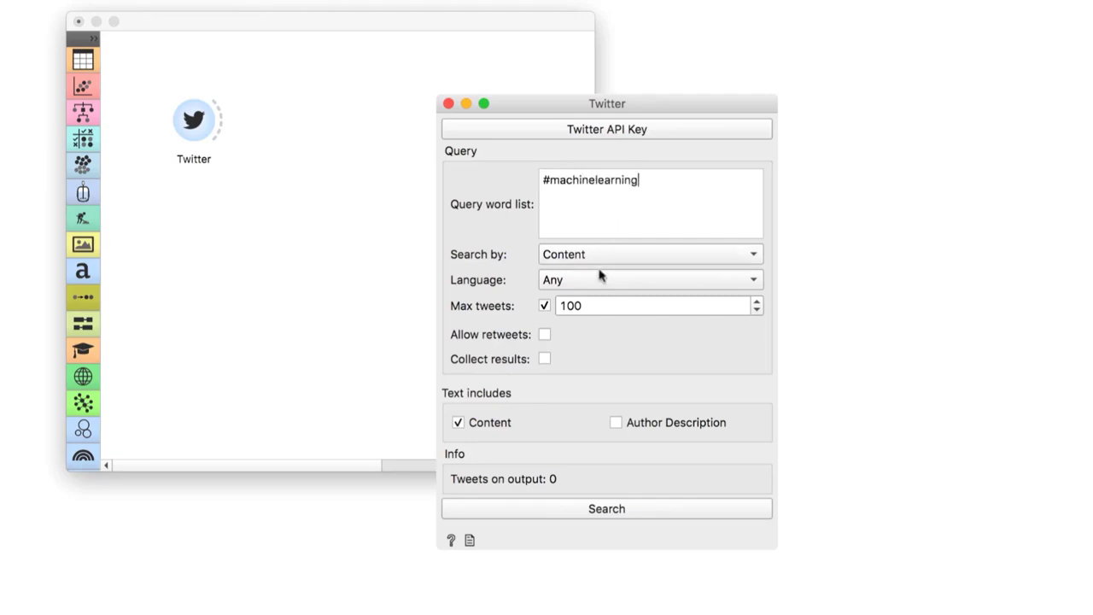
left_click(600, 274)
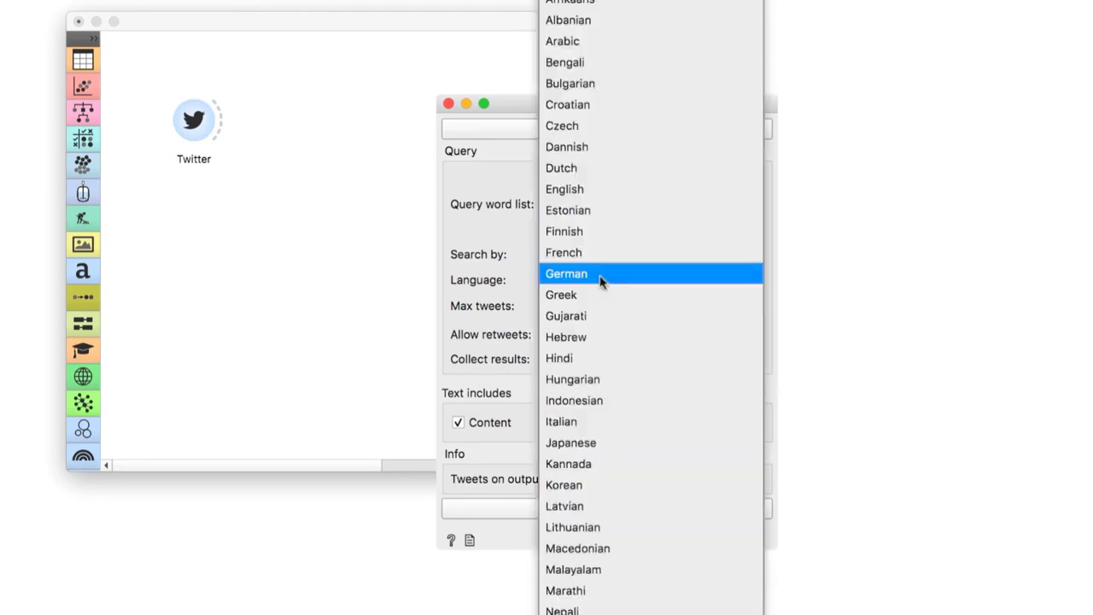
left_click(598, 198)
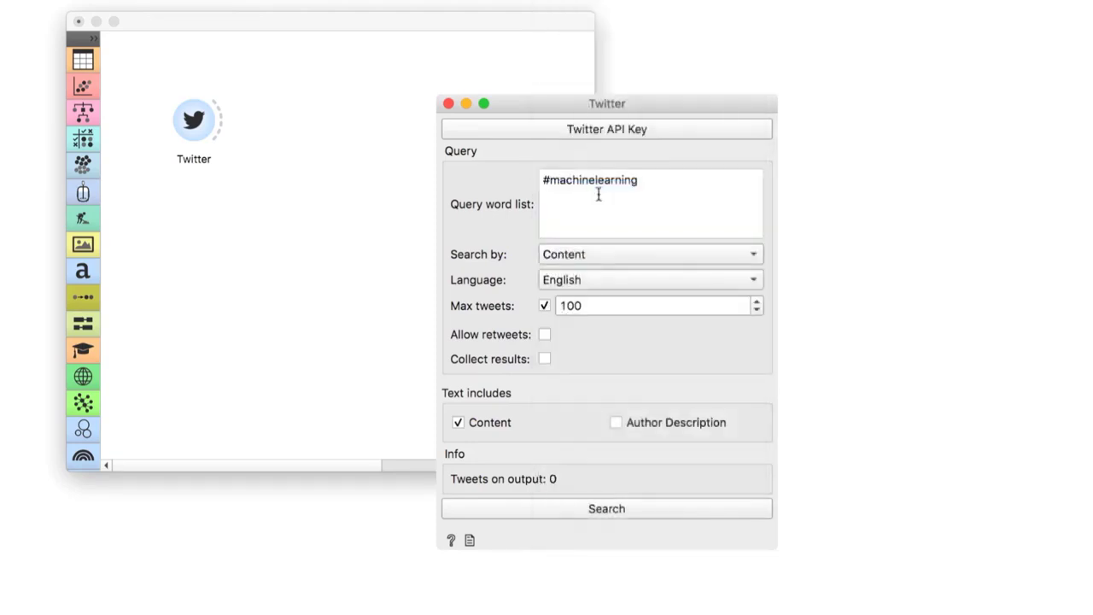
left_click(595, 309)
left_click(605, 512)
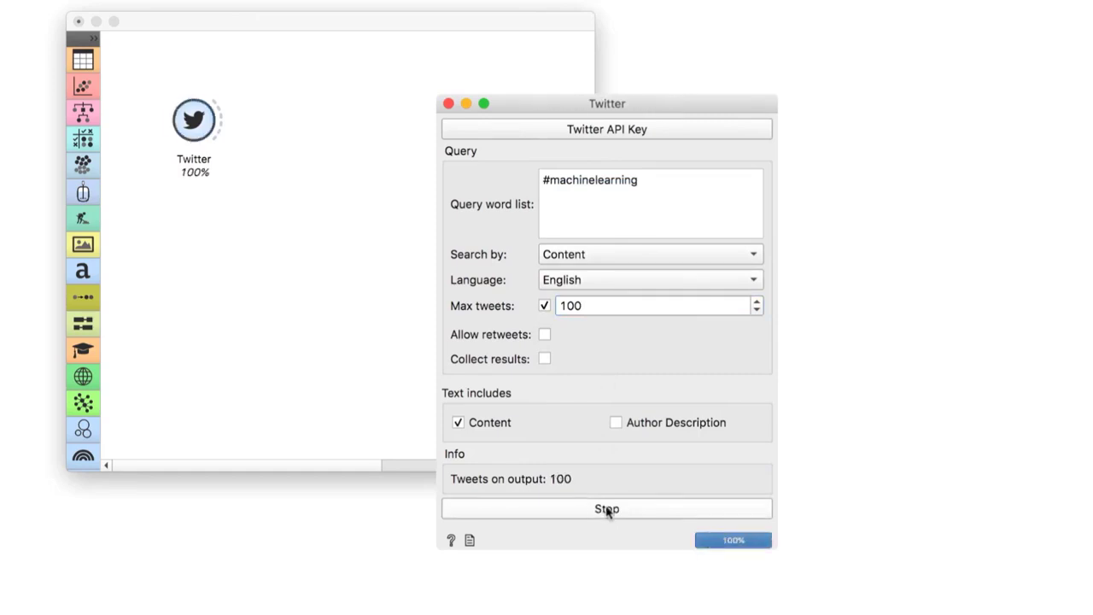
left_click(449, 103)
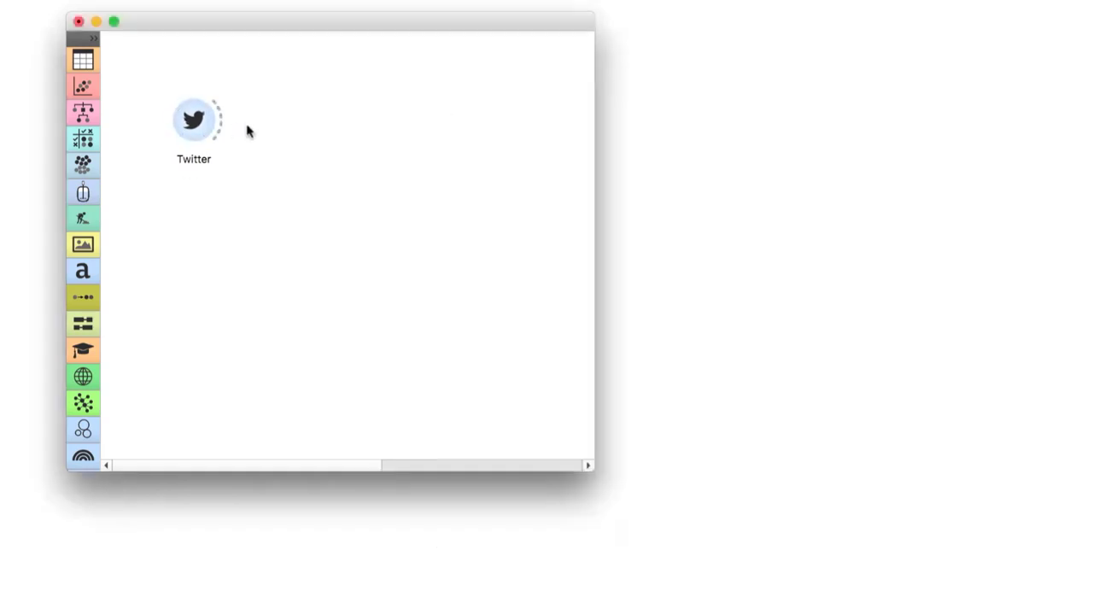
Step: Add a Corpus Viewer connected to the Twitter widget and open it
left_click_drag(220, 126, 339, 125)
type("cor")
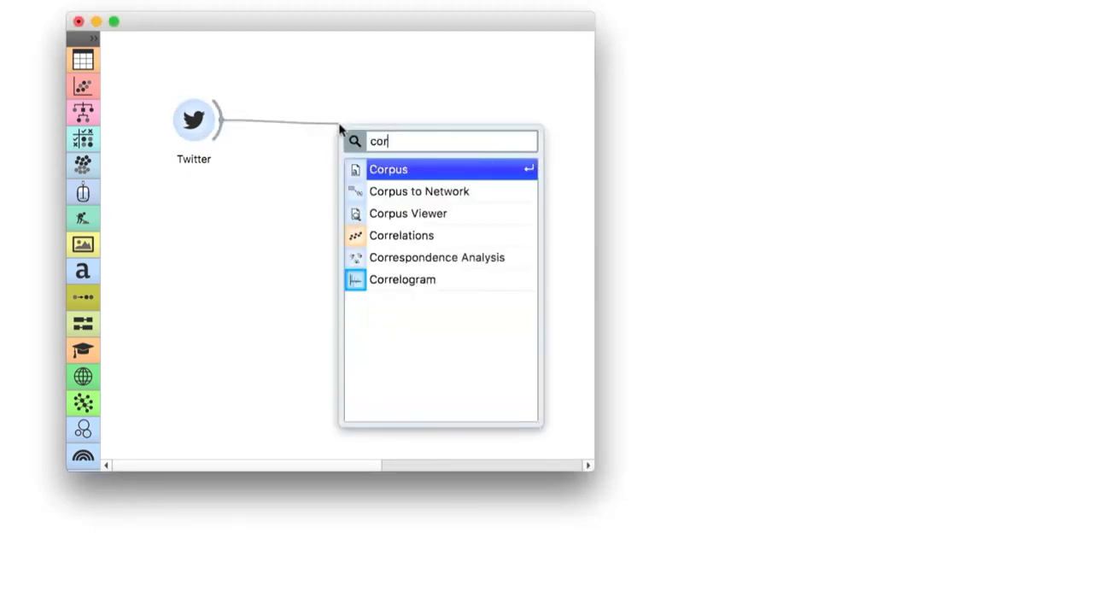
key("Down")
key("Down")
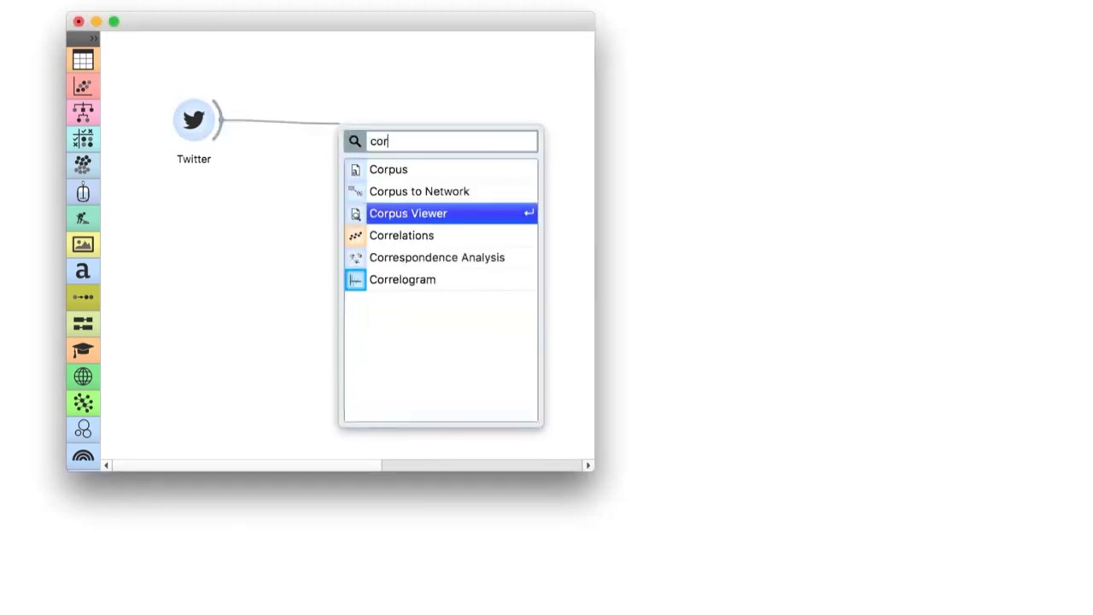
key("Return")
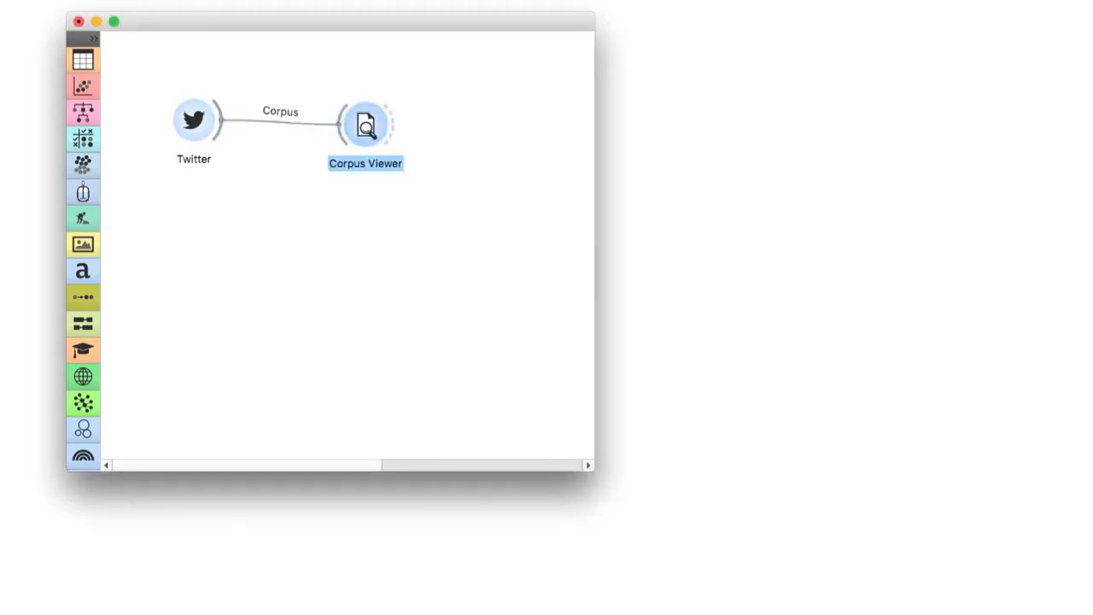
double_click(366, 126)
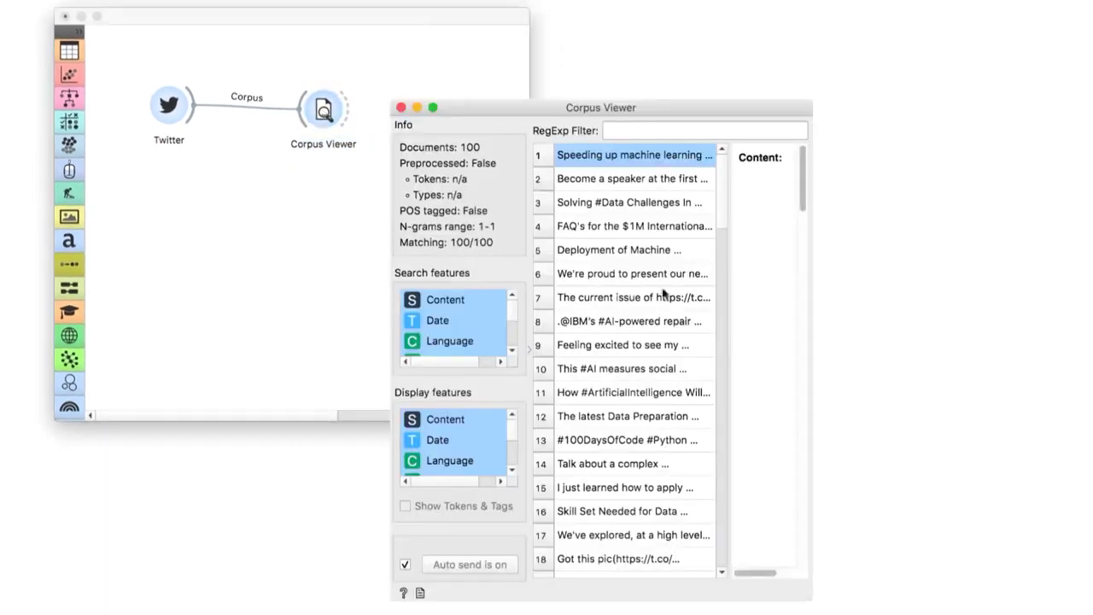
Step: Enlarge the Corpus Viewer's document pane, display only the Content feature, and read through all the tweets together
left_click_drag(811, 285, 1055, 269)
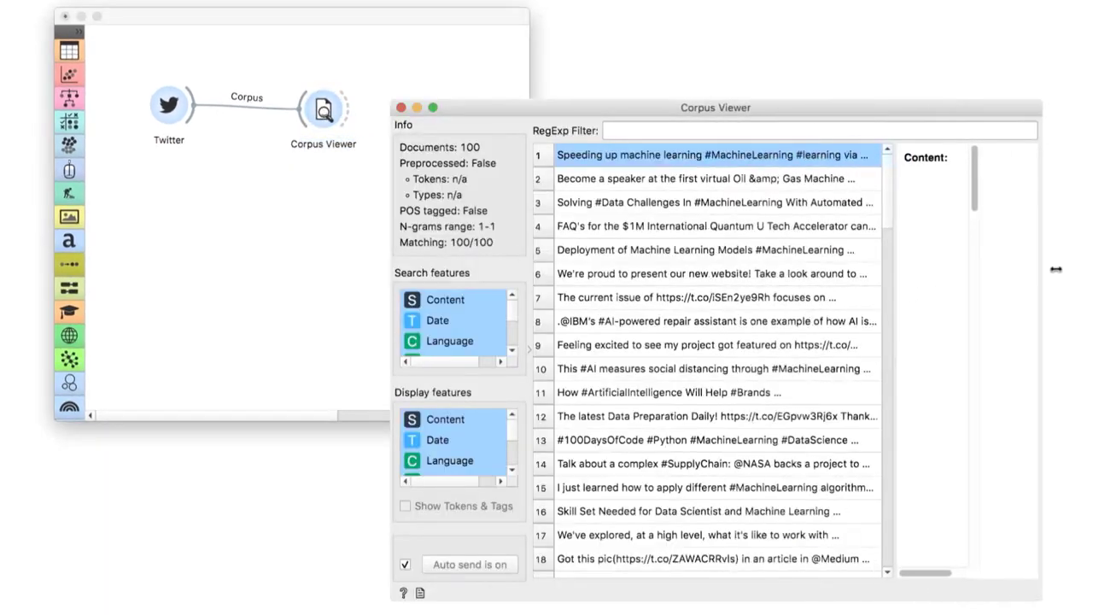
left_click_drag(903, 299, 780, 299)
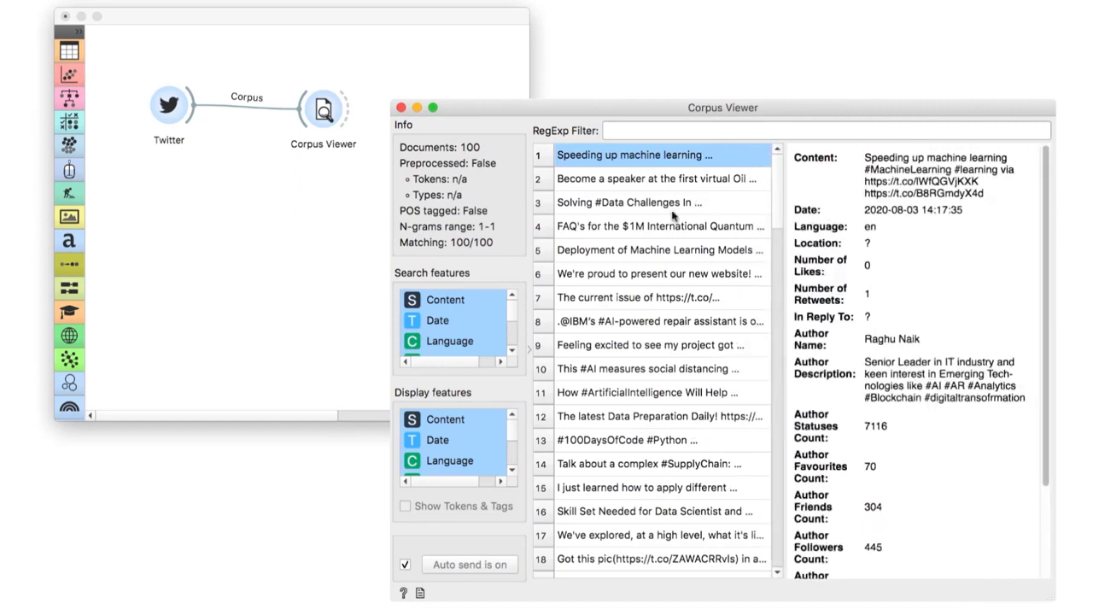
left_click(444, 420)
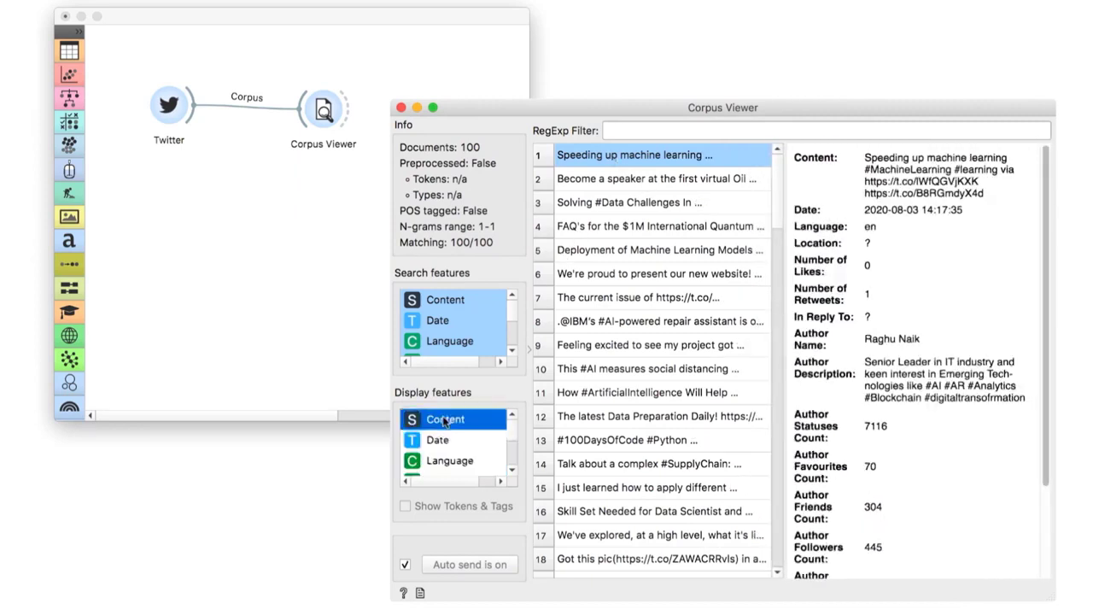
left_click(635, 164)
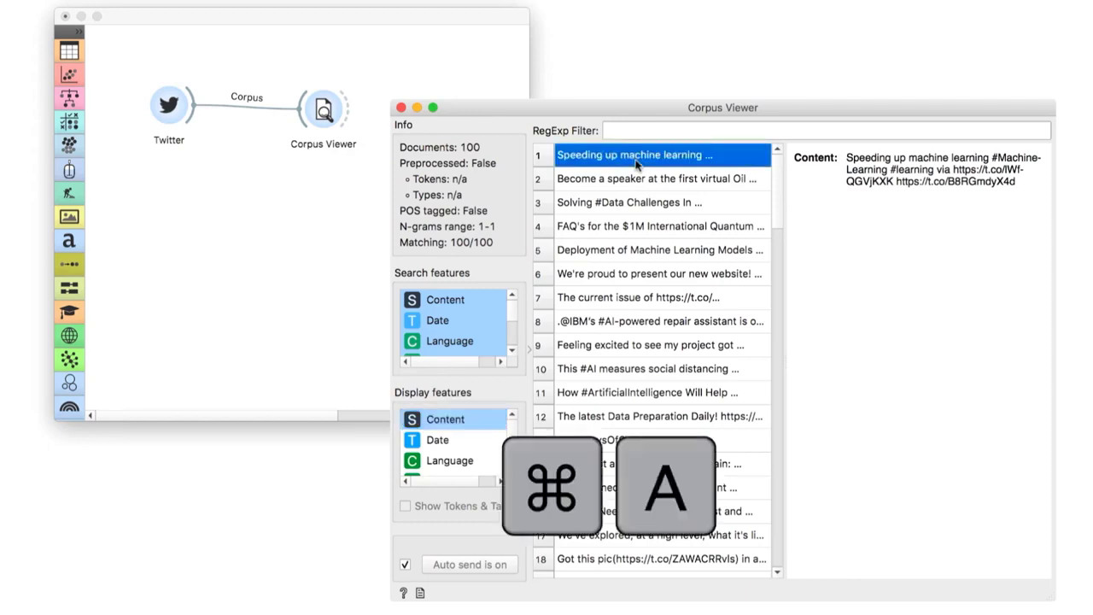
key("super+a")
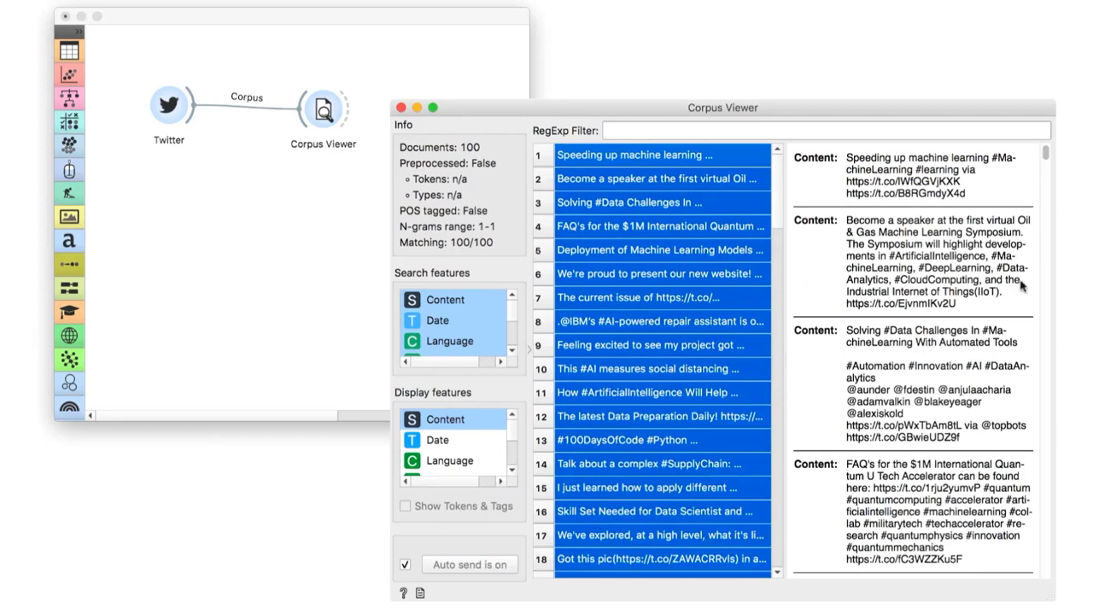
scroll(1021, 285, "down", 10)
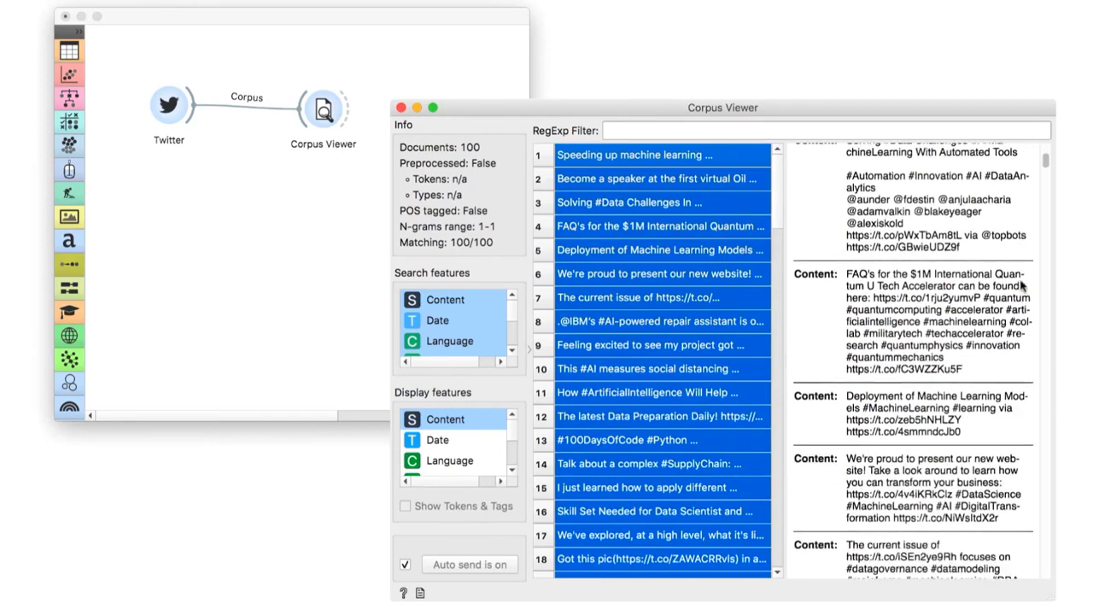
scroll(1021, 285, "down", 5)
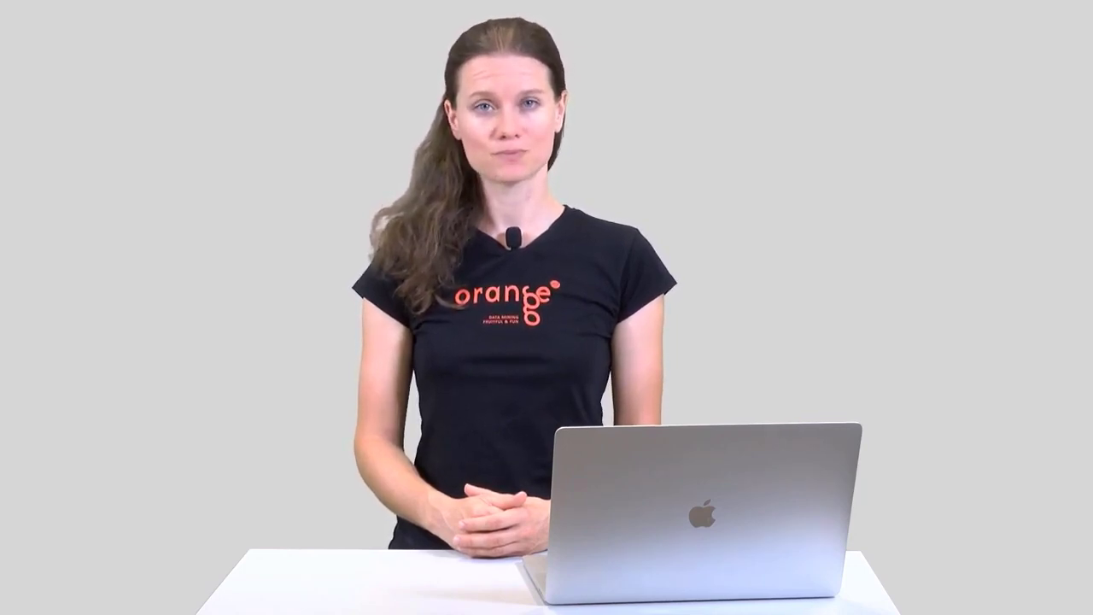
Step: Connect a Word Cloud to the Twitter widget, view the words of the raw tweets, and close it
left_click_drag(221, 141, 372, 241)
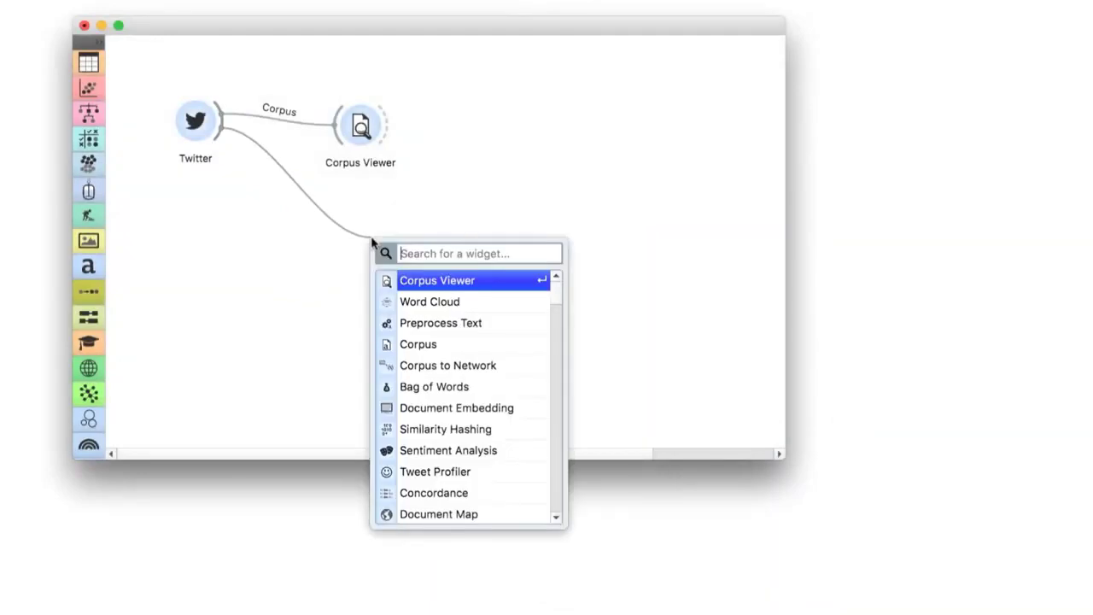
type("w")
left_click(439, 282)
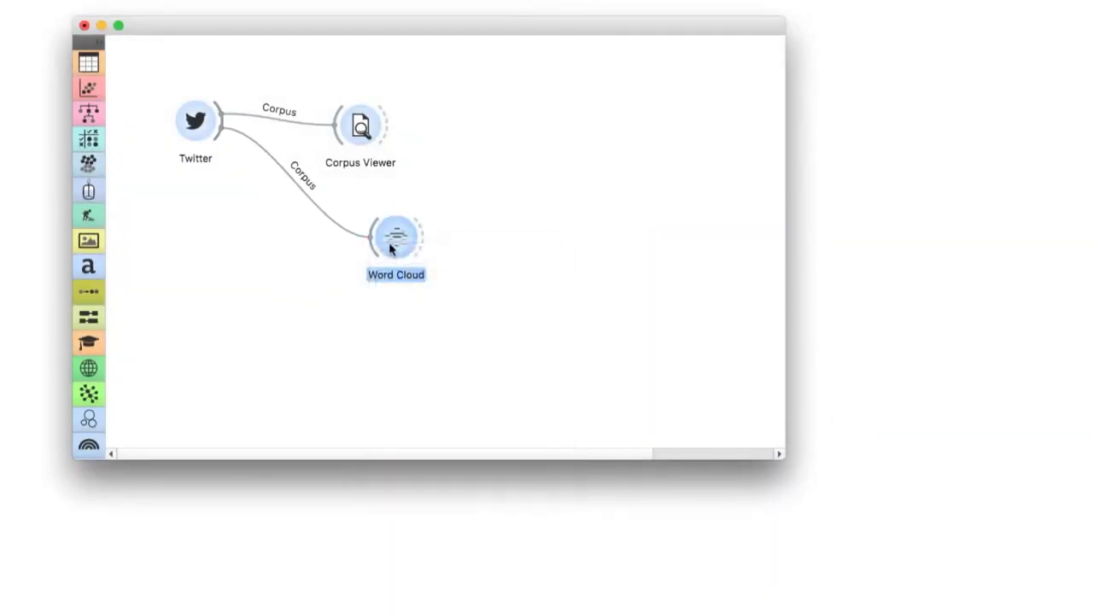
double_click(391, 246)
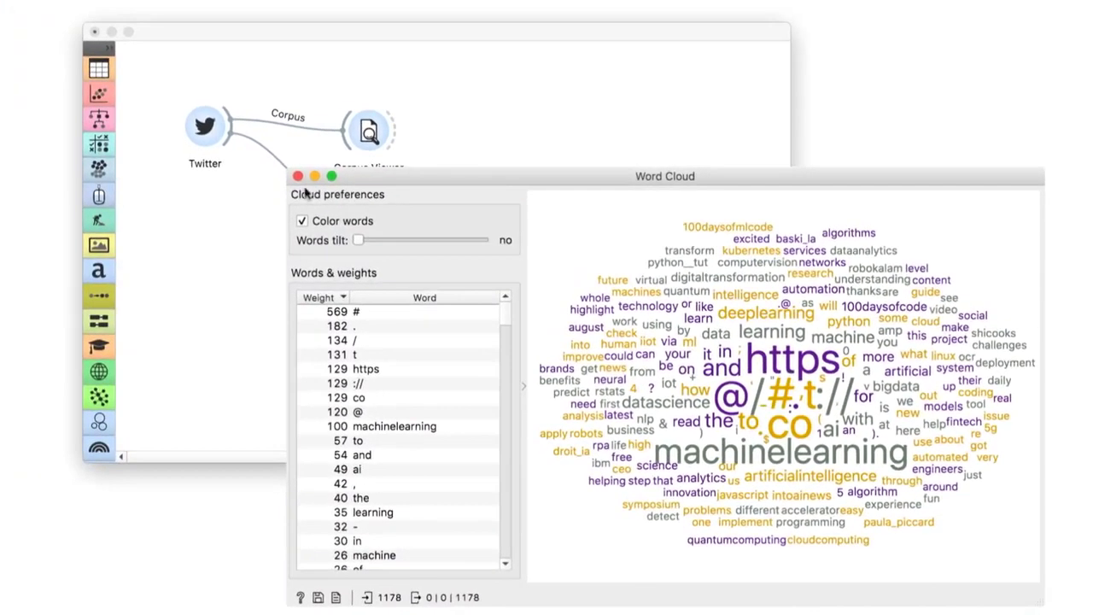
left_click(297, 176)
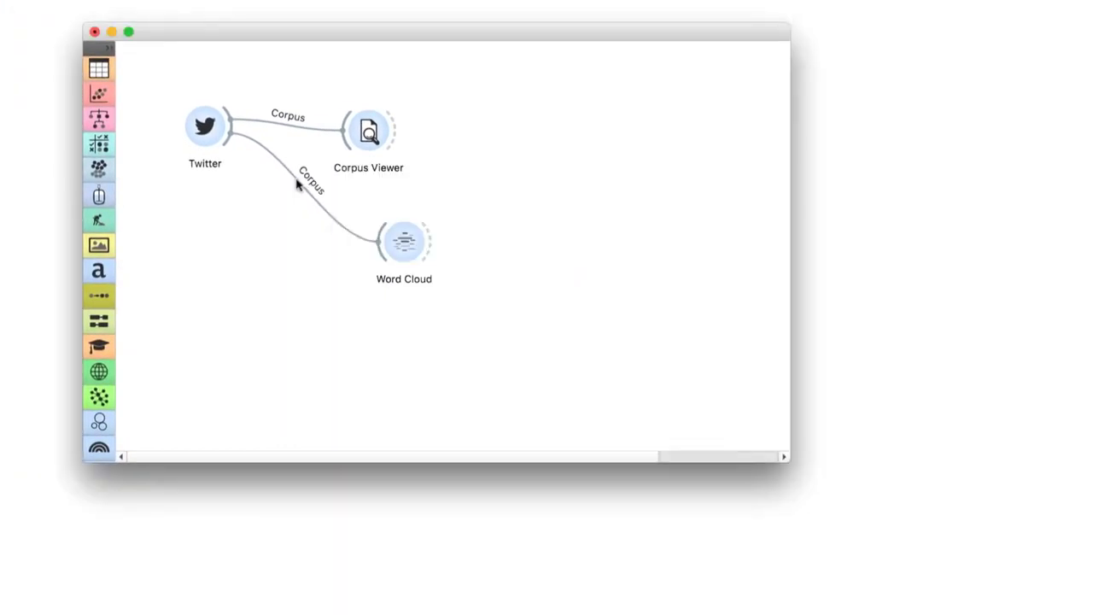
Step: Insert a Preprocess Text widget on the link between Twitter and Word Cloud
right_click(298, 180)
left_click(309, 213)
type("pre")
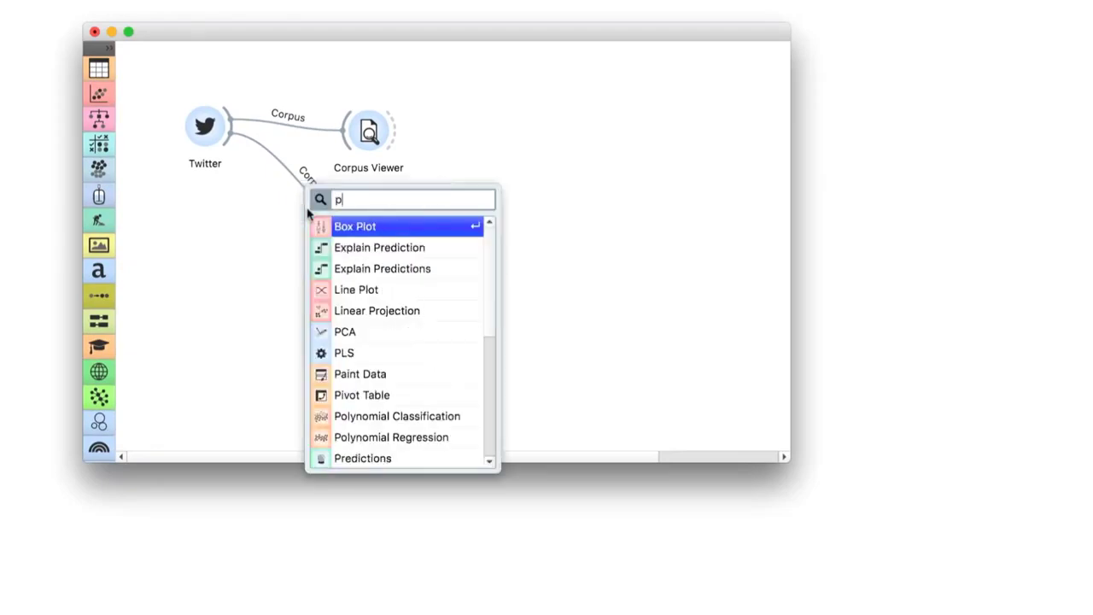
left_click(372, 331)
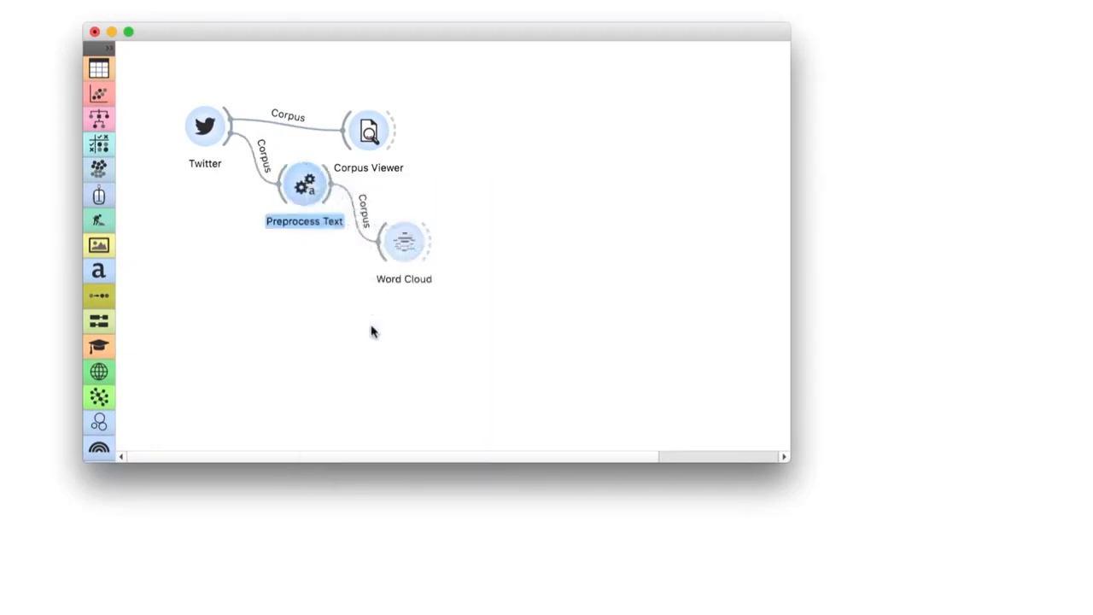
Step: Set Preprocess Text to remove URLs, use Tweet tokenization and filter by Regexp, and check the cleaned words in Word Cloud
double_click(305, 186)
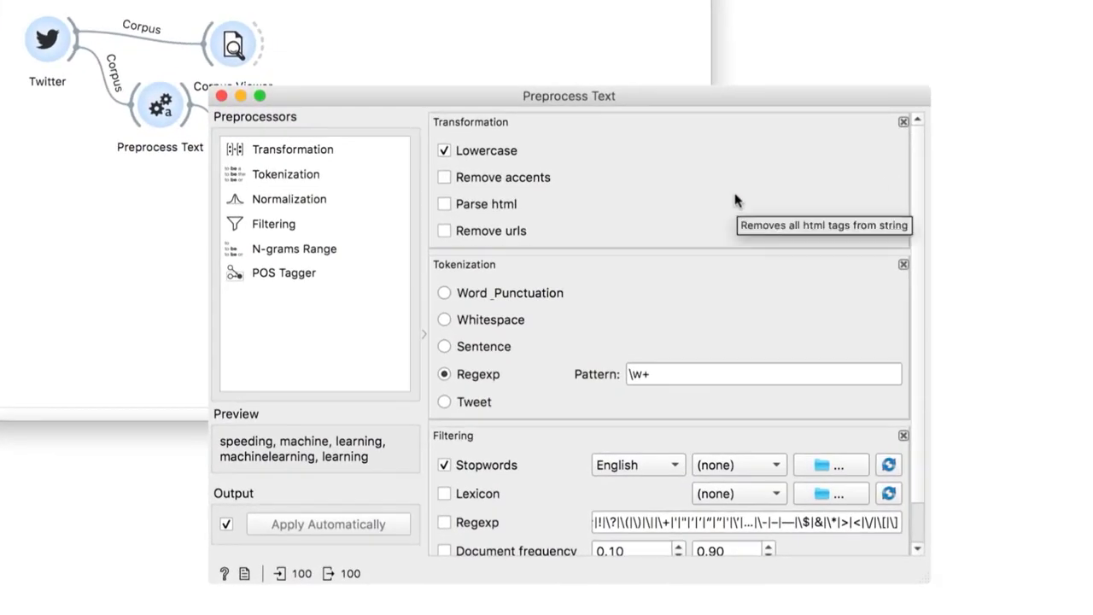
left_click(444, 231)
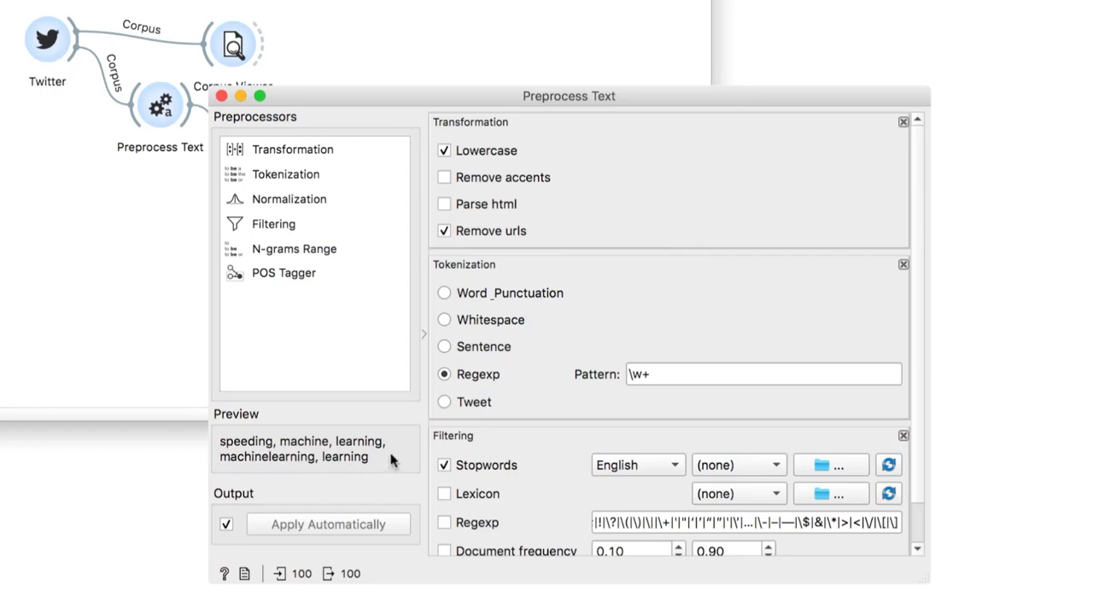
left_click(444, 402)
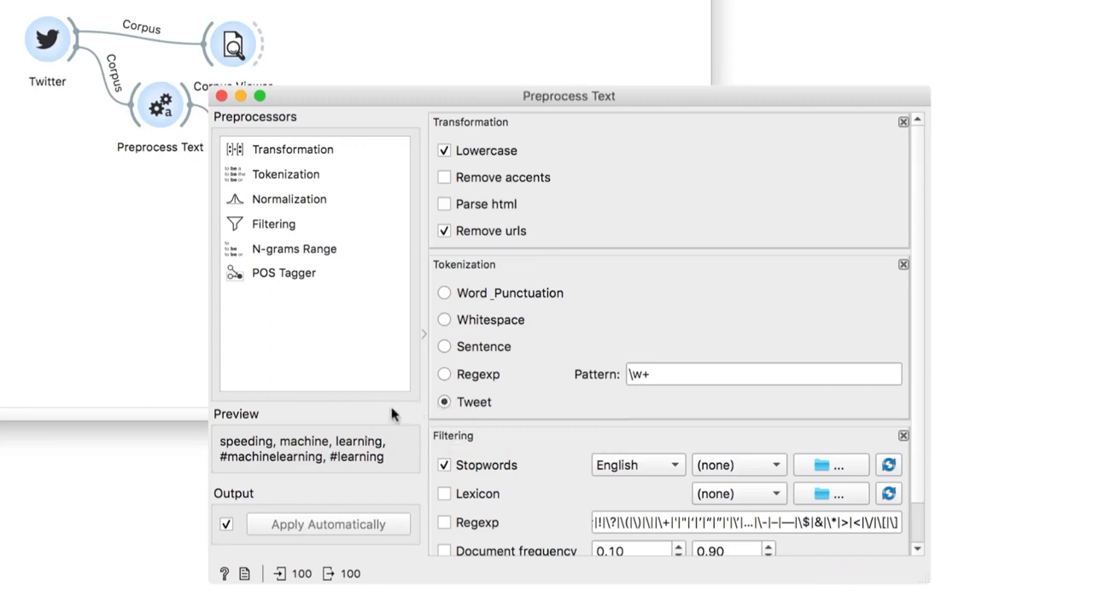
scroll(484, 389, "down", 2)
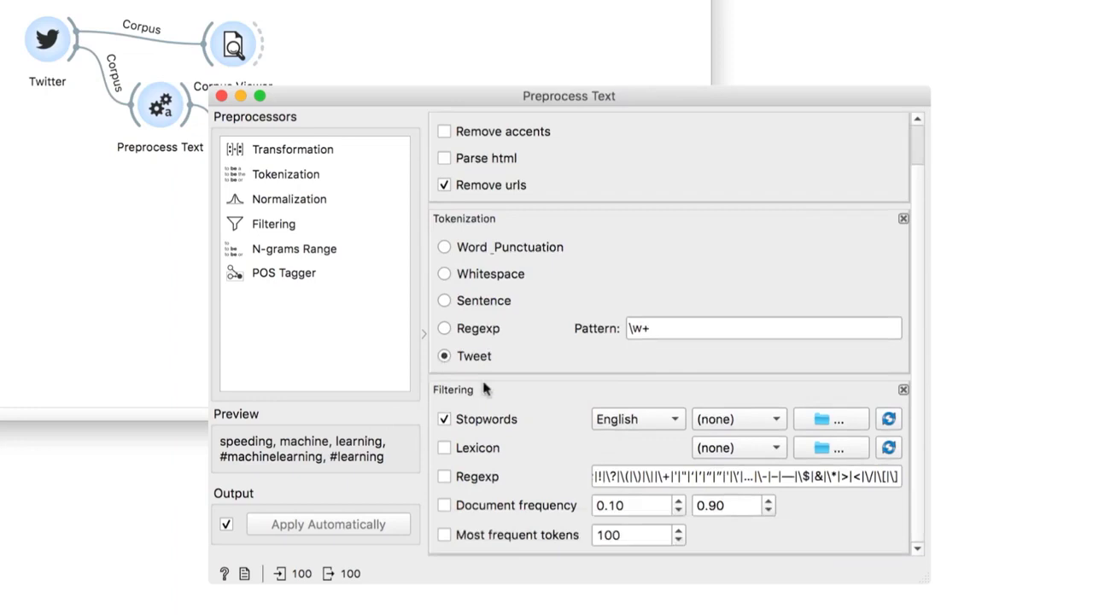
left_click(444, 476)
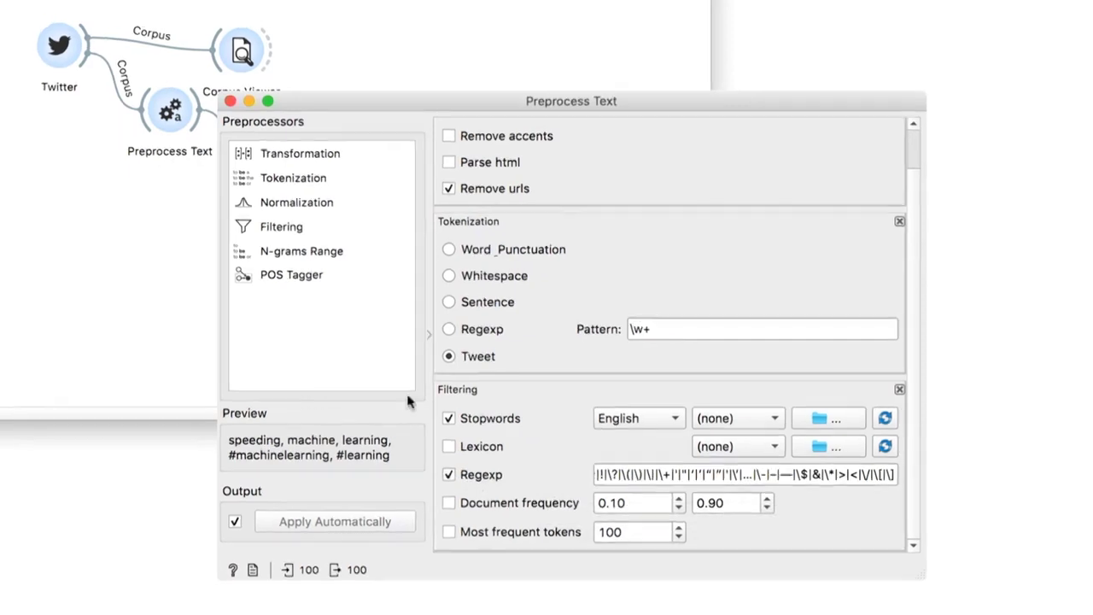
left_click(221, 96)
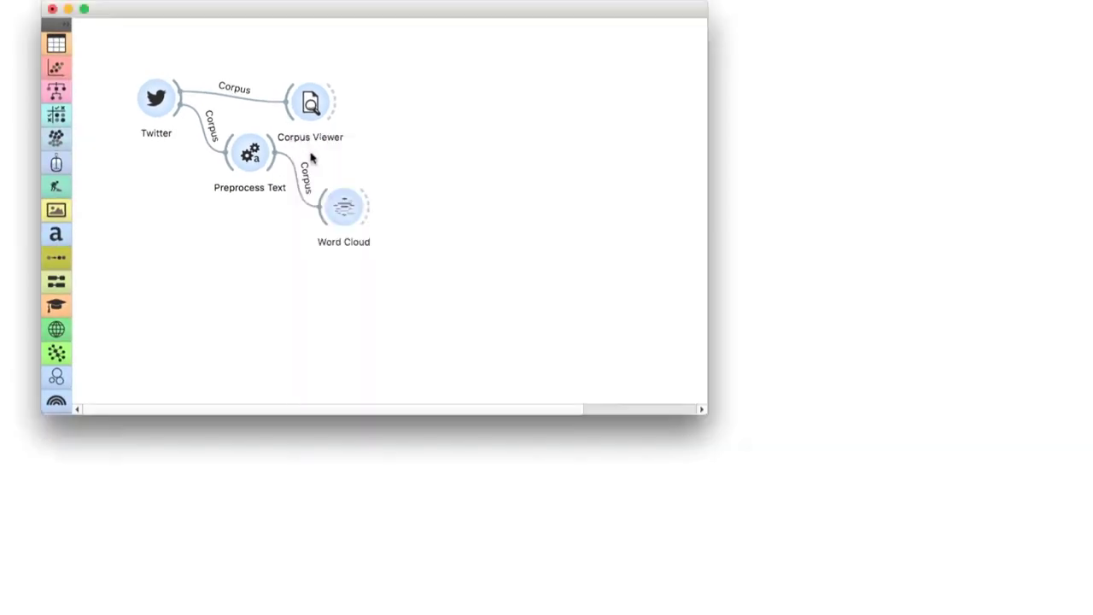
double_click(339, 205)
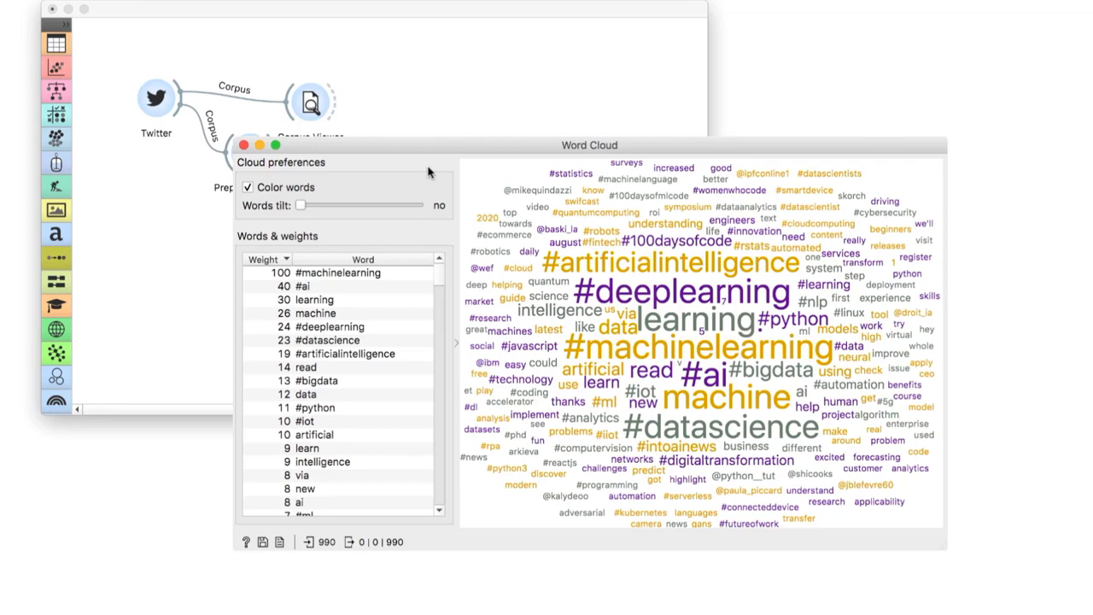
left_click(244, 145)
Step: Connect Topic Modelling to Preprocess Text, choose Latent Dirichlet Allocation as its method, and close the widget
left_click_drag(273, 156, 315, 330)
type("to")
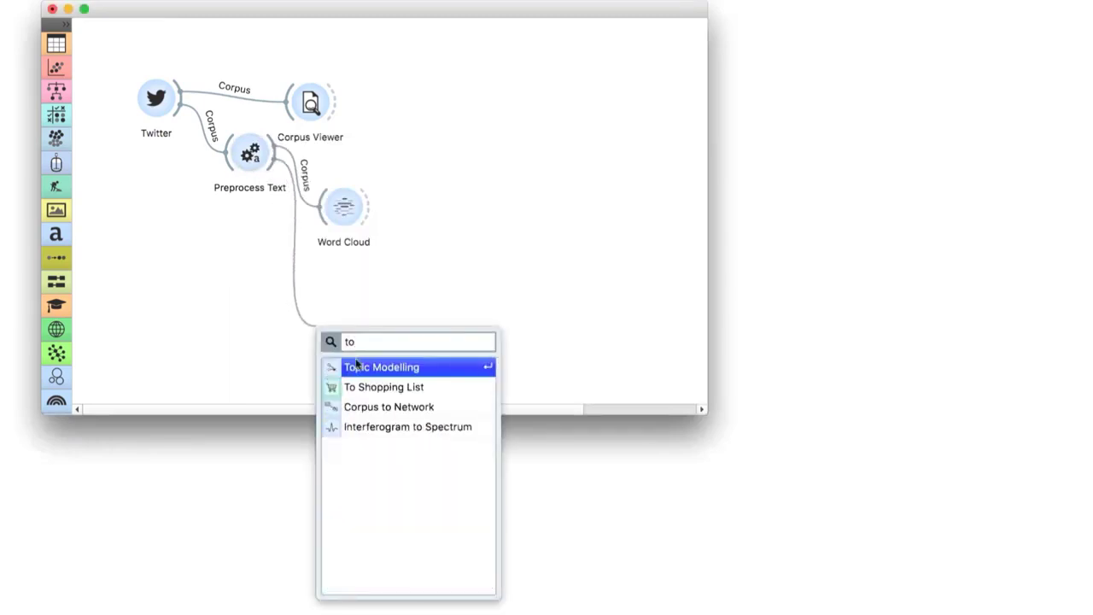
left_click(356, 366)
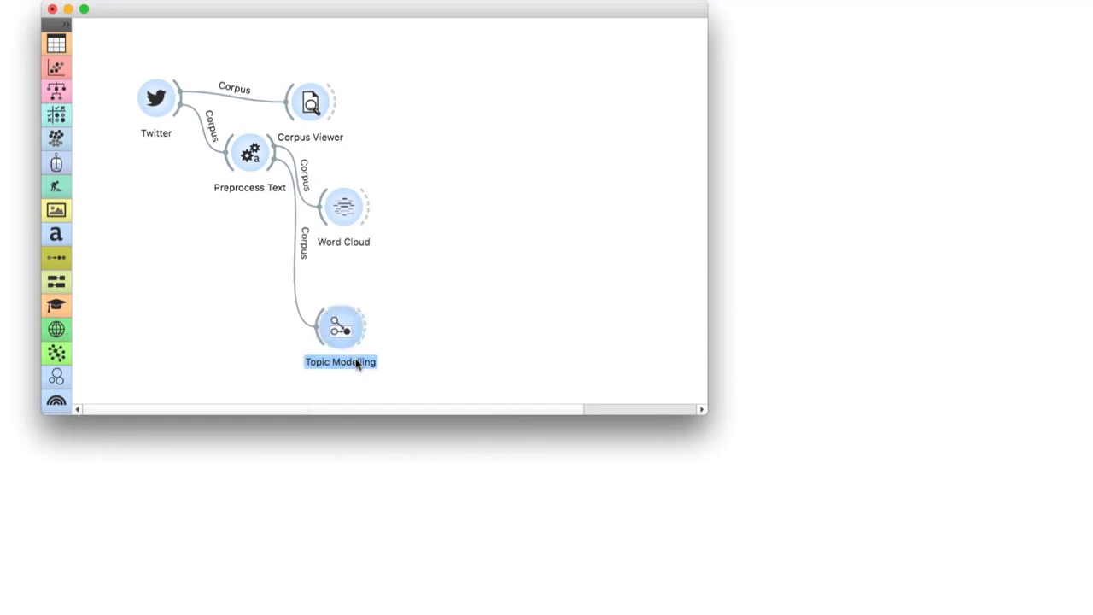
double_click(344, 337)
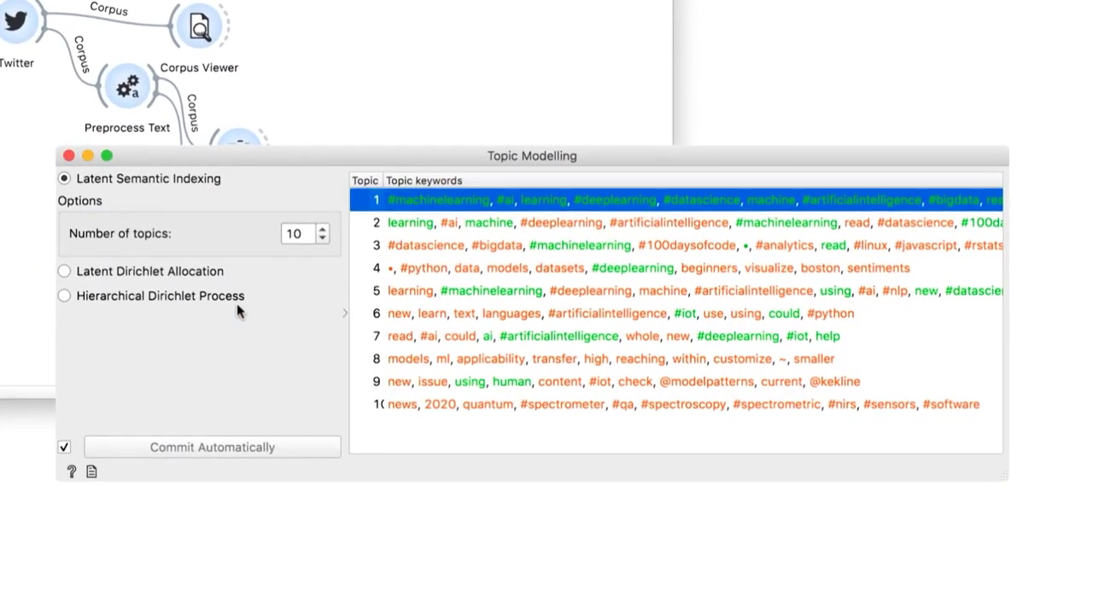
left_click(151, 273)
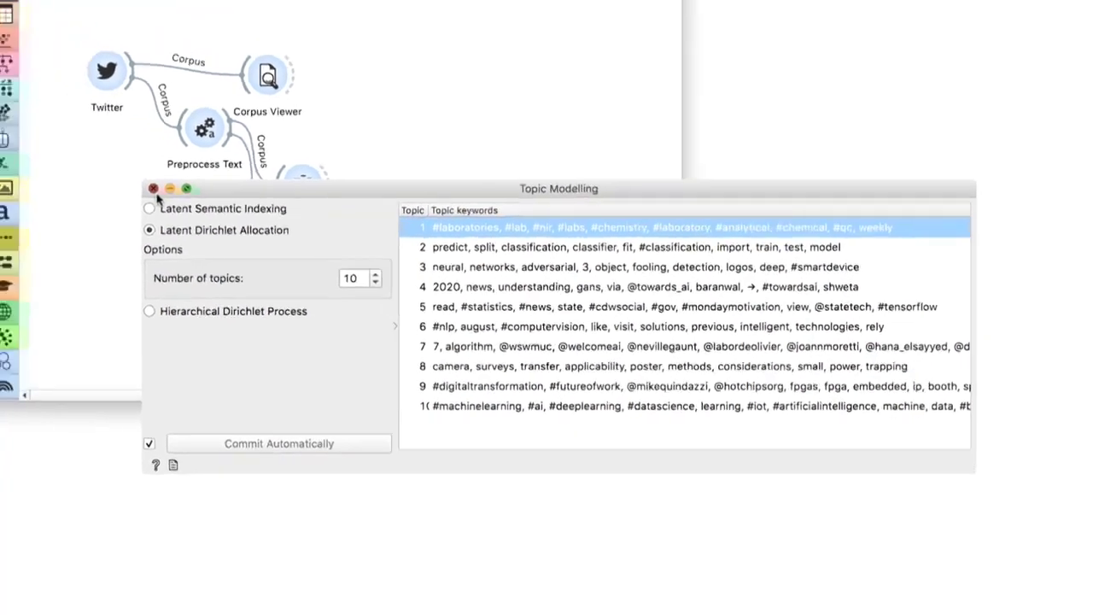
left_click(219, 214)
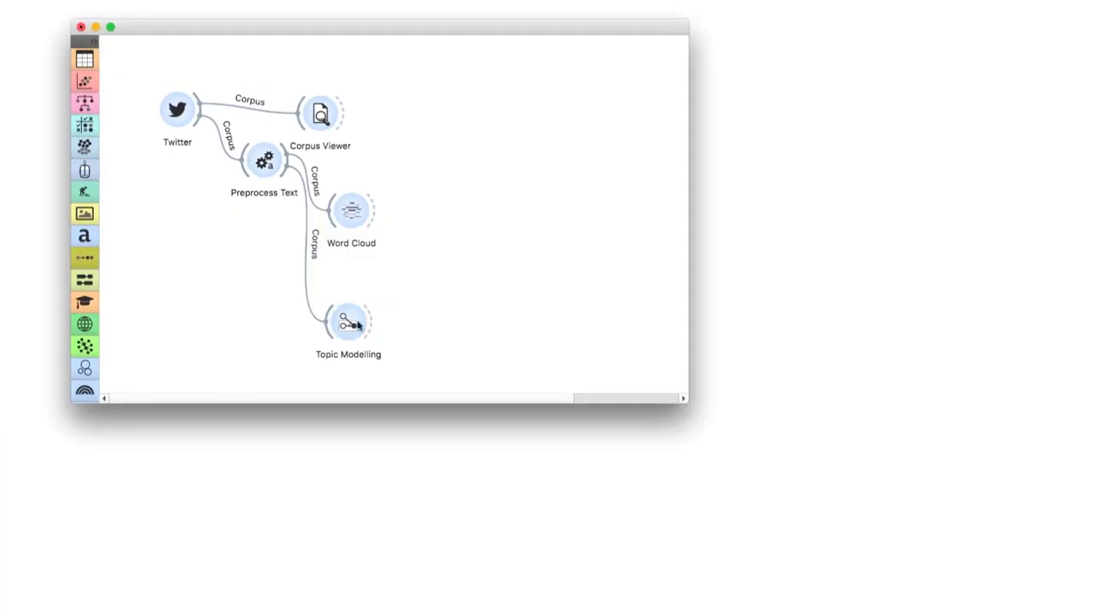
Step: Connect a Heat Map to Topic Modelling and cluster its rows with Clustering (opt. ordering)
left_click_drag(369, 321, 453, 311)
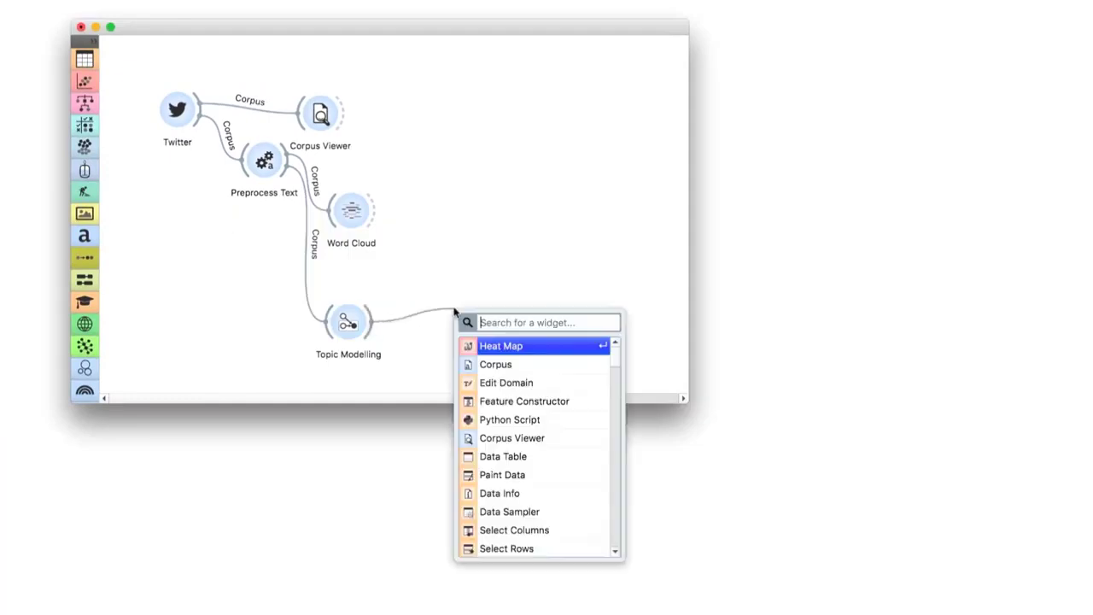
left_click(502, 349)
left_click(505, 270)
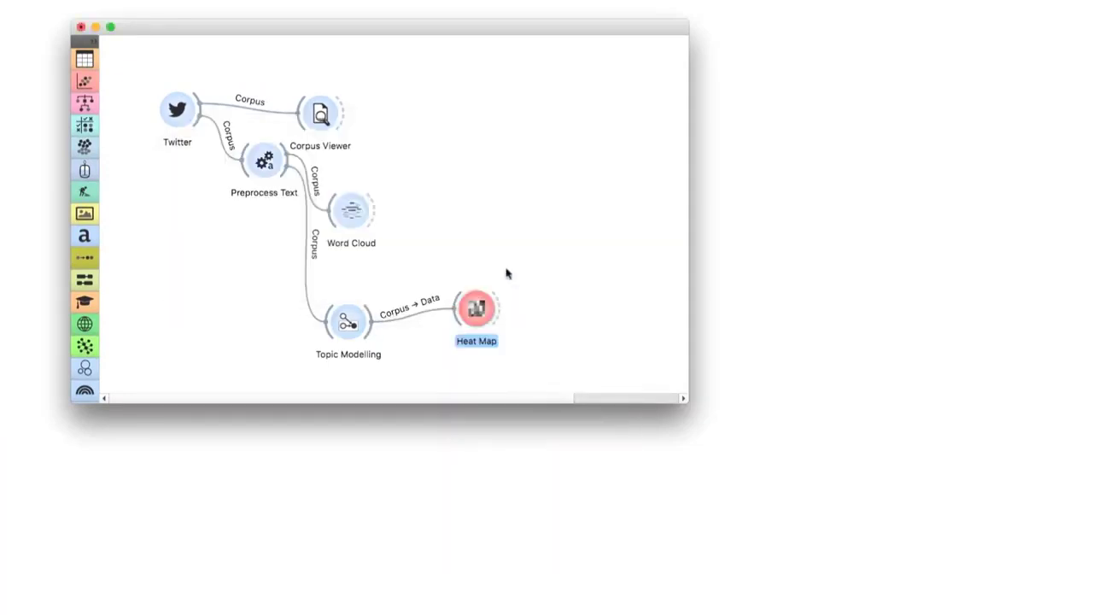
double_click(472, 306)
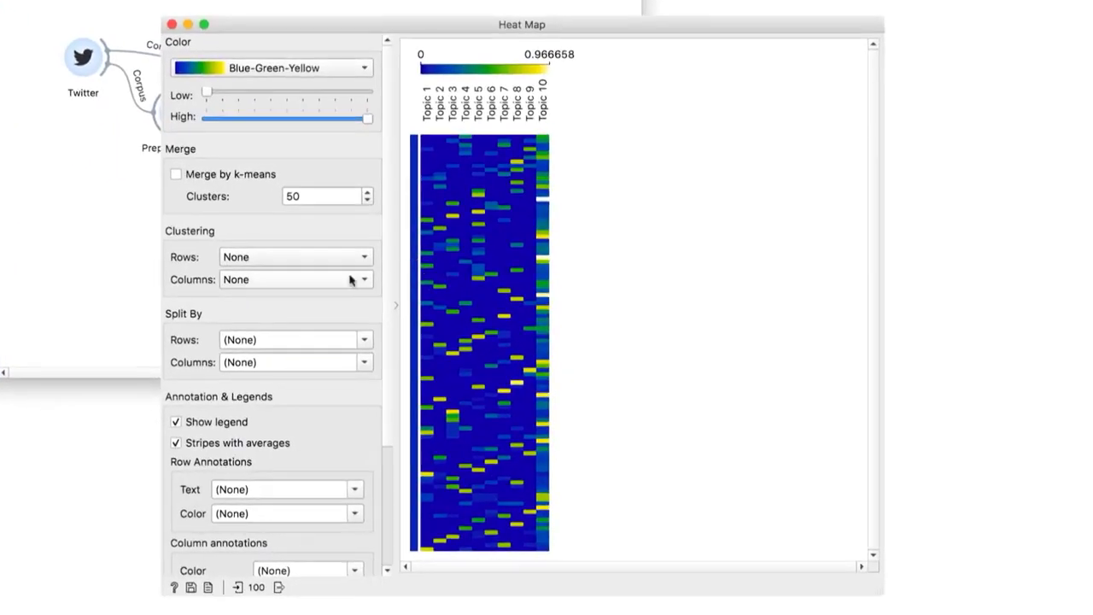
left_click(345, 266)
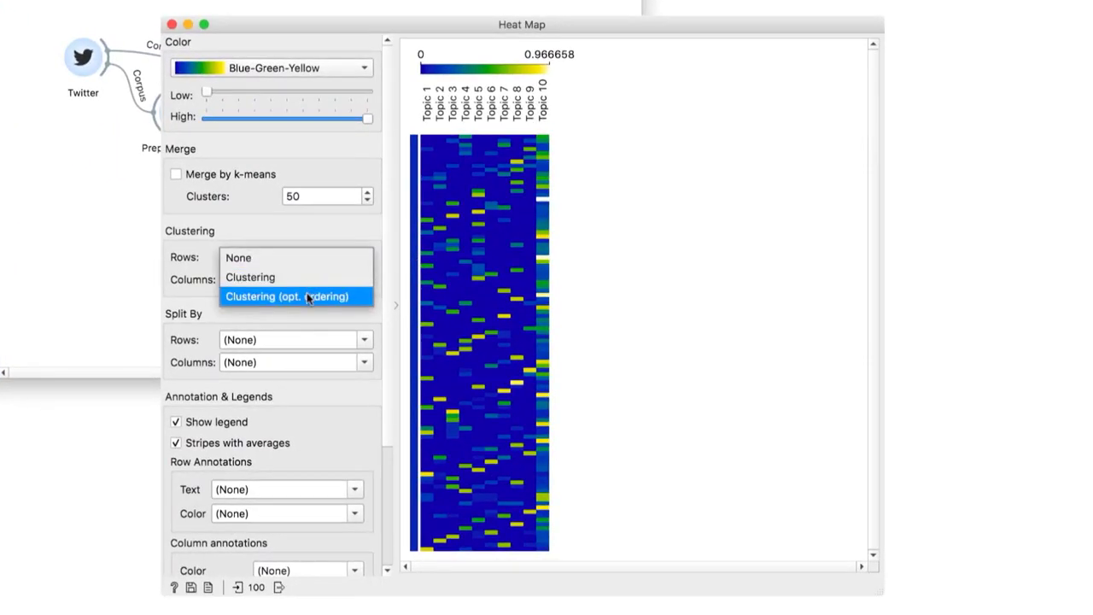
left_click(308, 297)
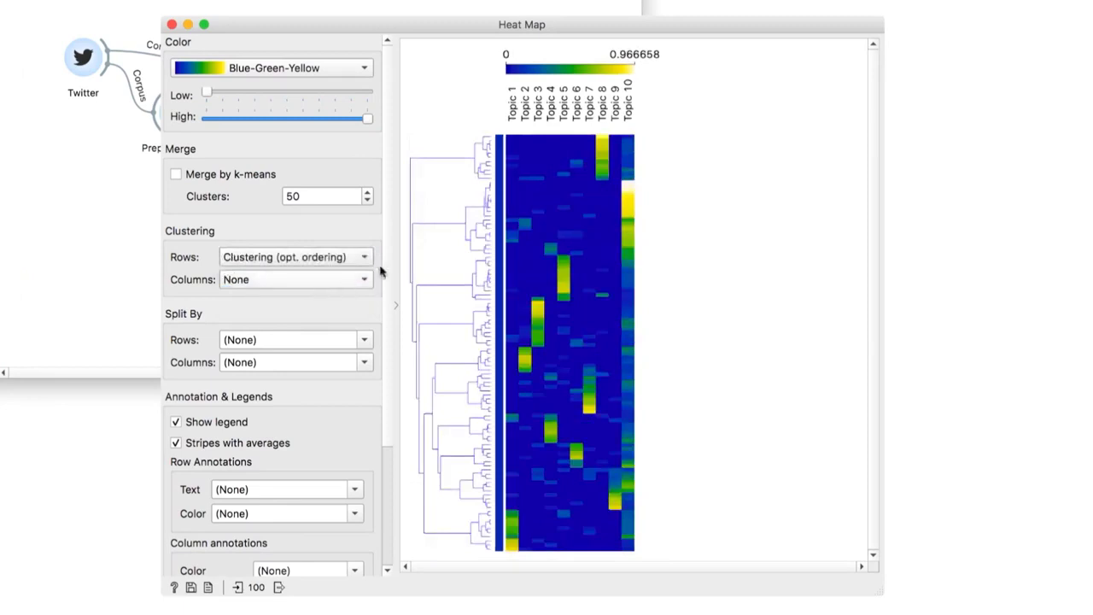
Step: Select the uppermost Heat Map cluster, with high Topic 8 values, and view its tweets in a newly connected Corpus Viewer with a wider text pane
left_click(482, 158)
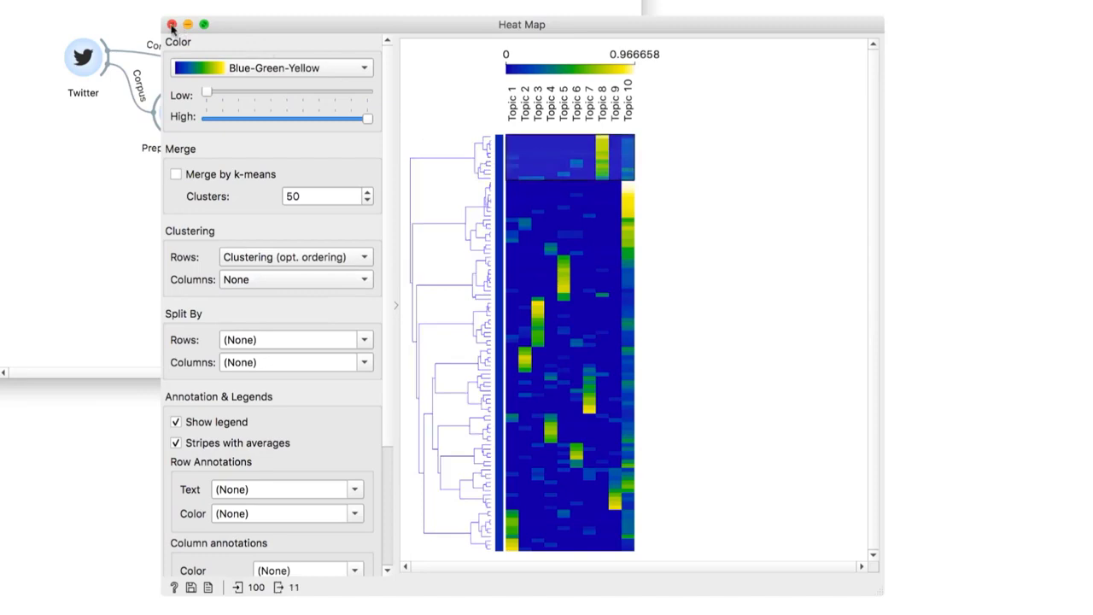
left_click(171, 25)
left_click_drag(432, 272, 497, 232)
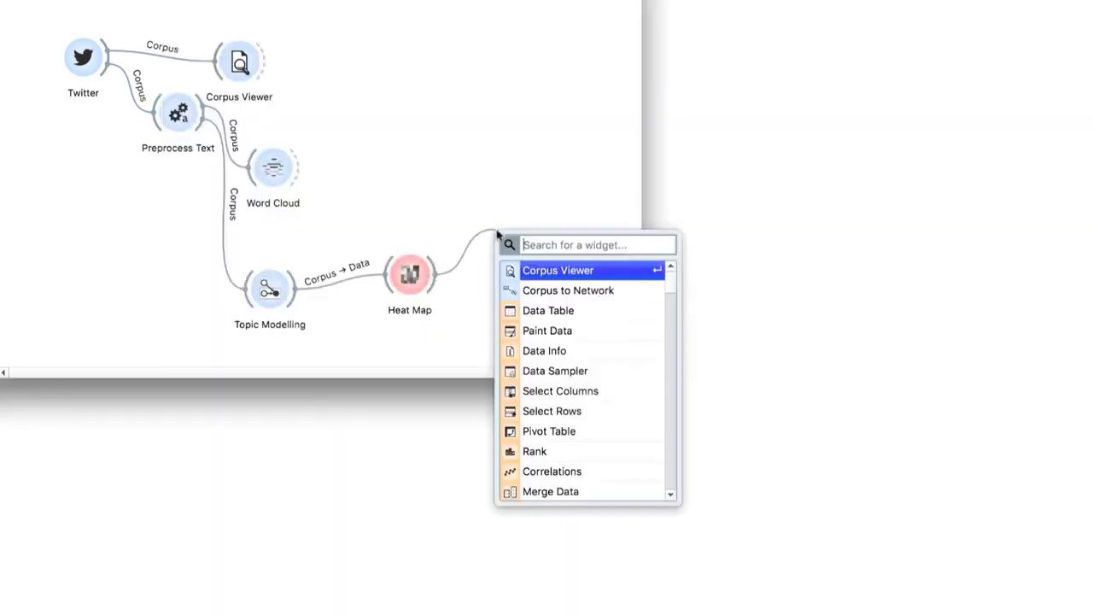
left_click(529, 270)
double_click(522, 242)
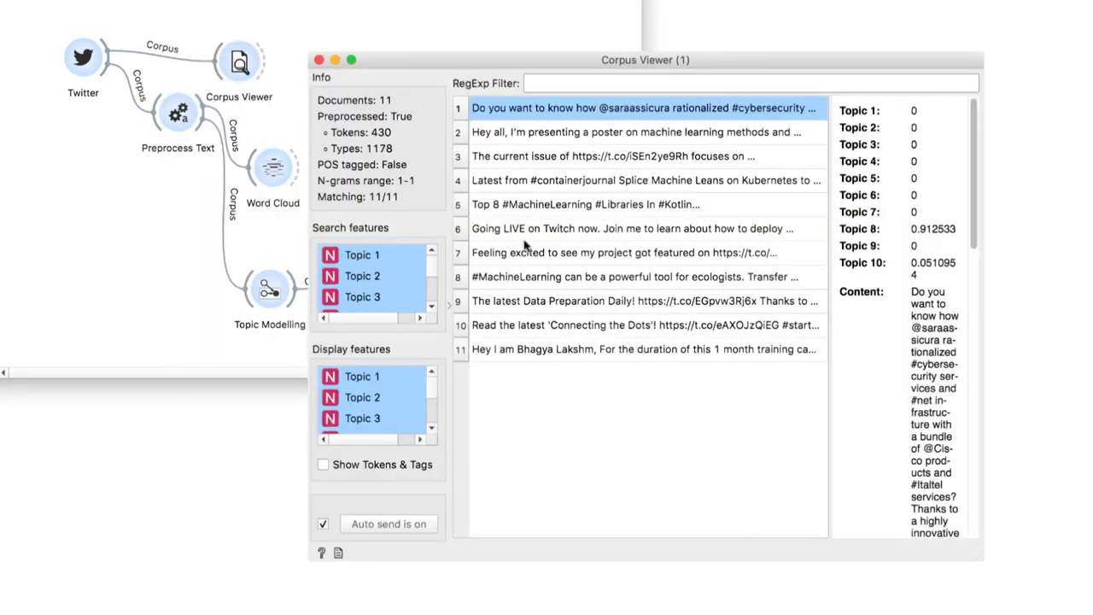
left_click_drag(828, 245, 635, 245)
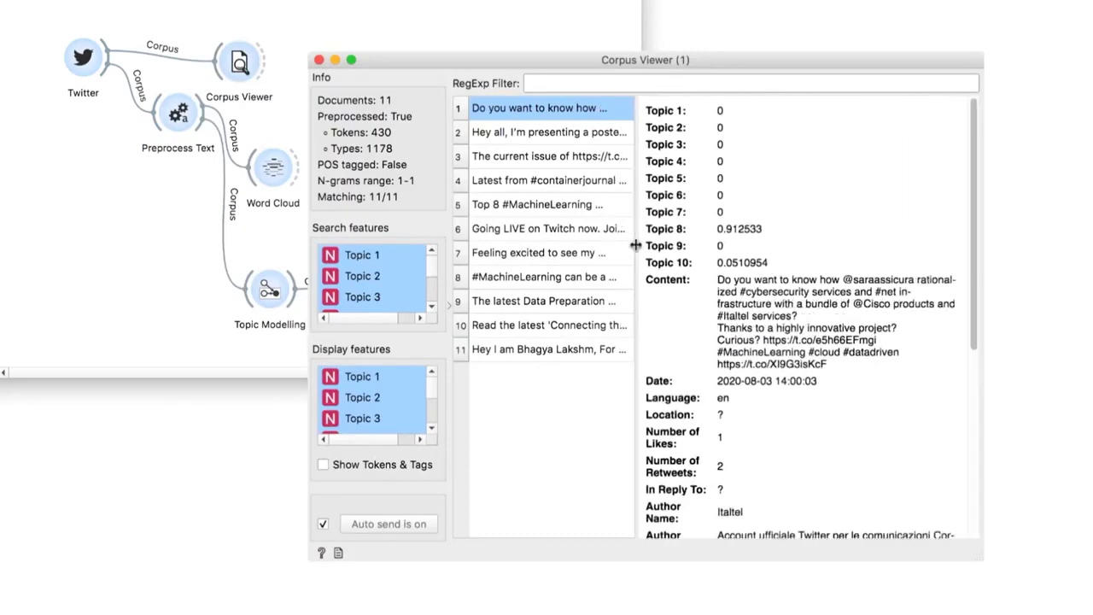